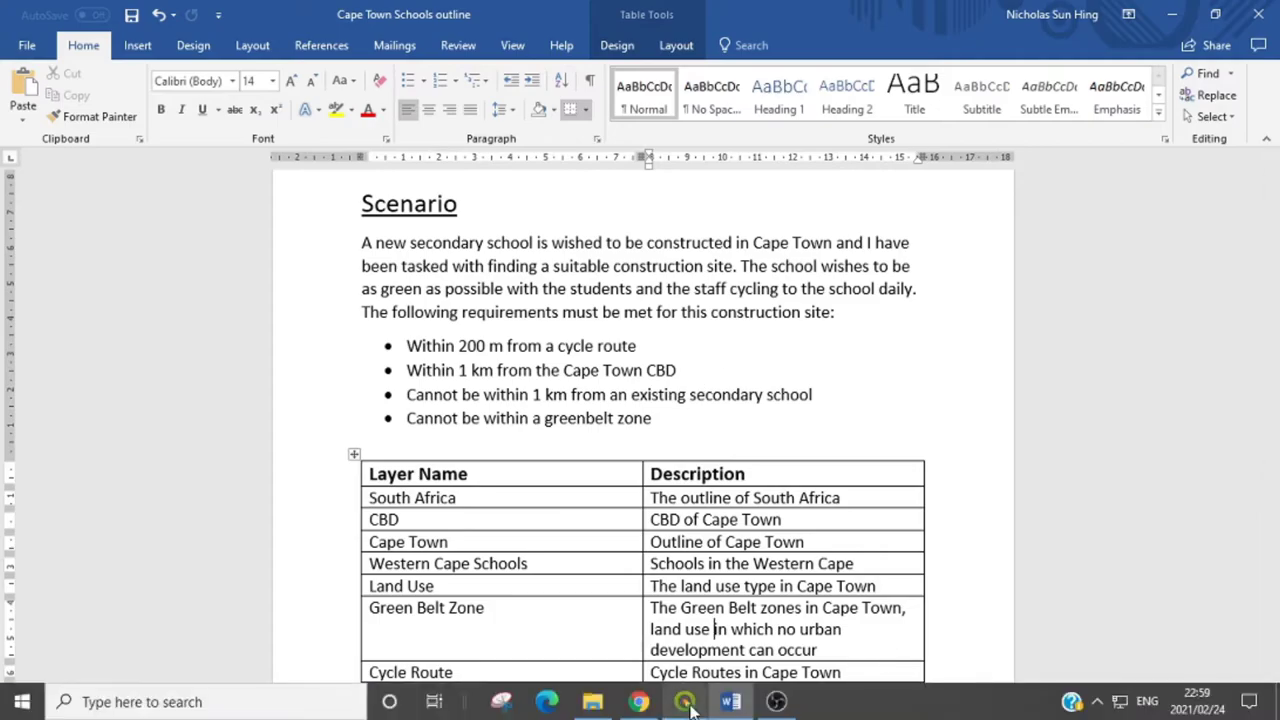
- Switch to QGIS and examine the project's coordinate reference system and its coverage on the preview map
{"action": "left_click", "coordinate": [686, 702]}
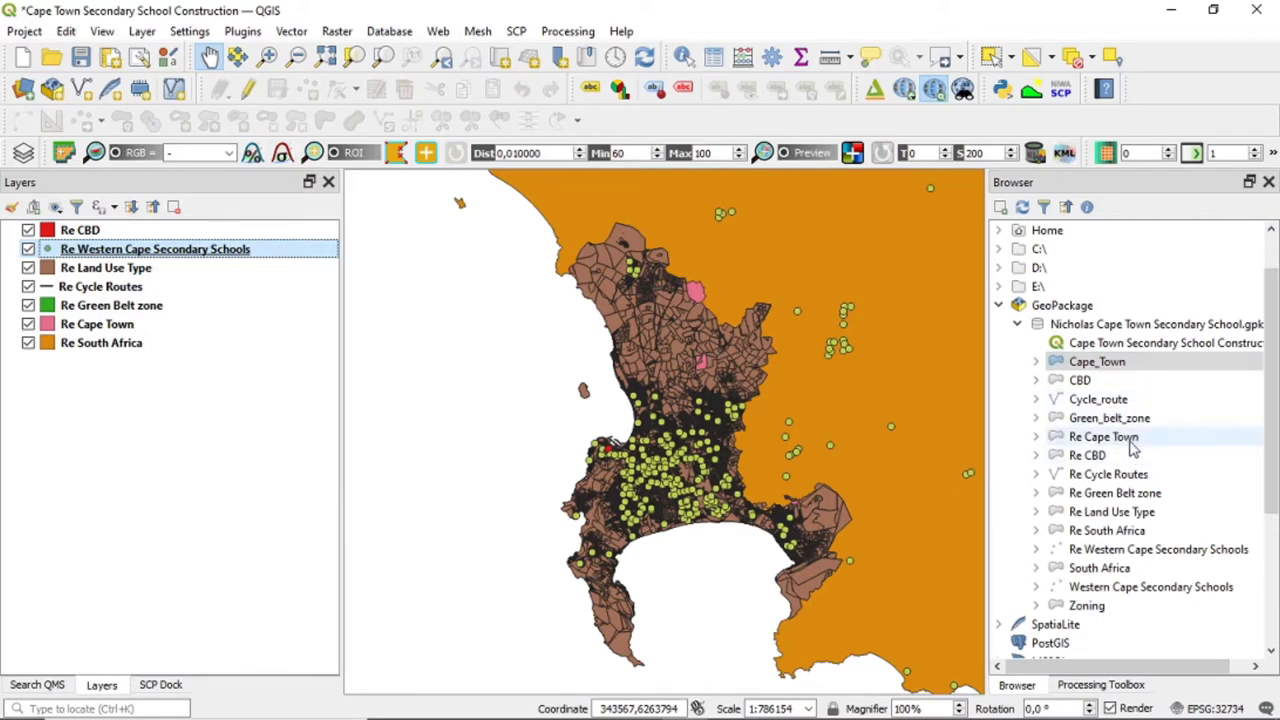
{"action": "left_click", "coordinate": [1199, 708]}
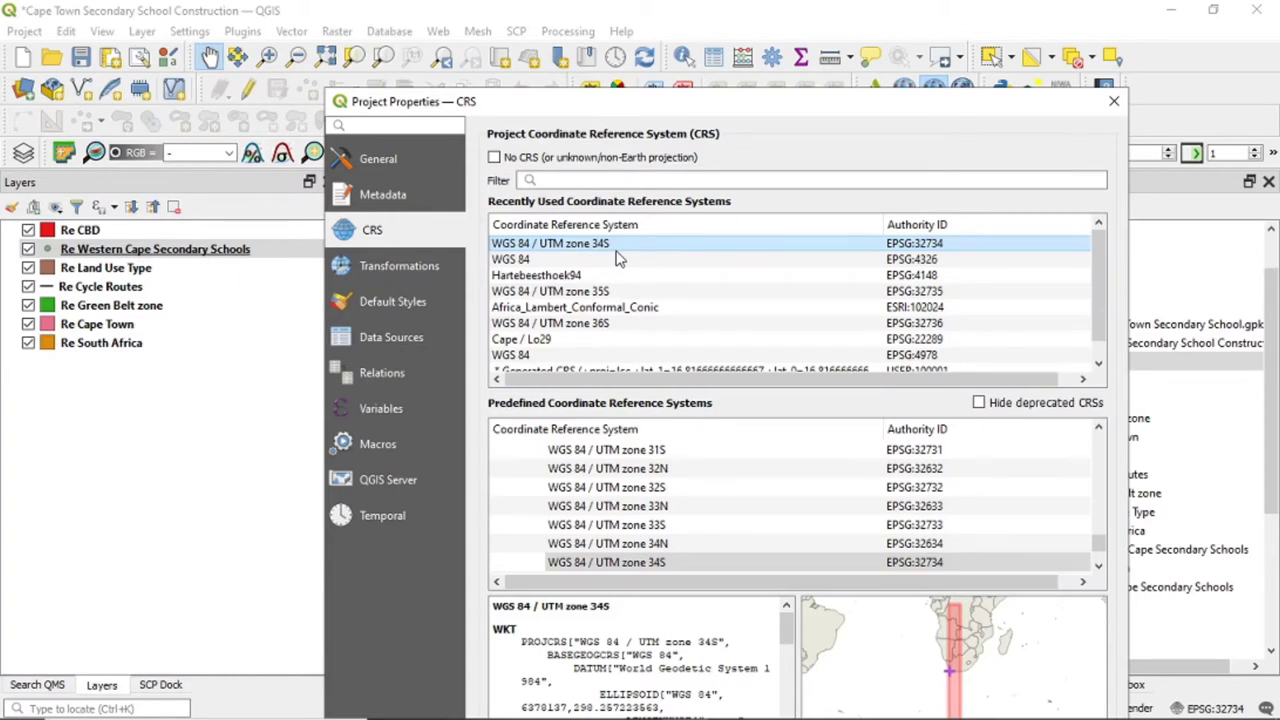
{"action": "scroll", "coordinate": [923, 680], "scroll_direction": "up", "scroll_amount": 2}
{"action": "scroll", "coordinate": [1016, 662], "scroll_direction": "up", "scroll_amount": 2}
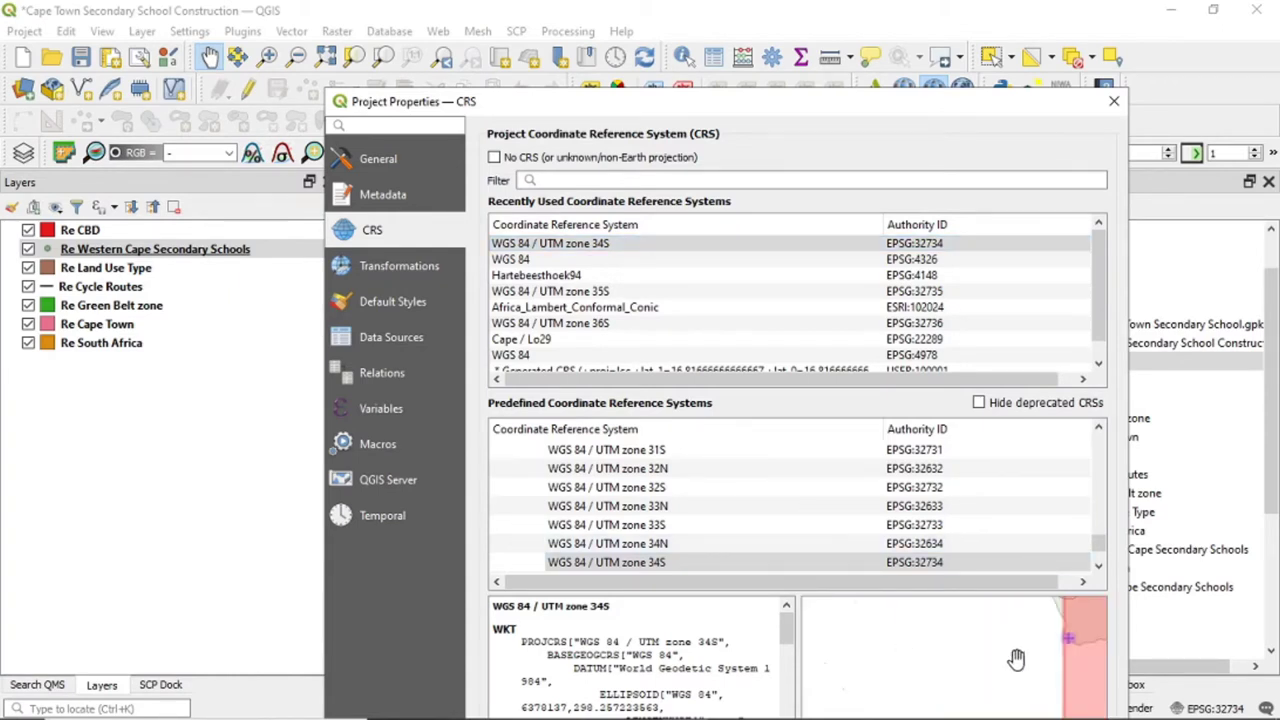
{"action": "scroll", "coordinate": [1016, 659], "scroll_direction": "down", "scroll_amount": 1}
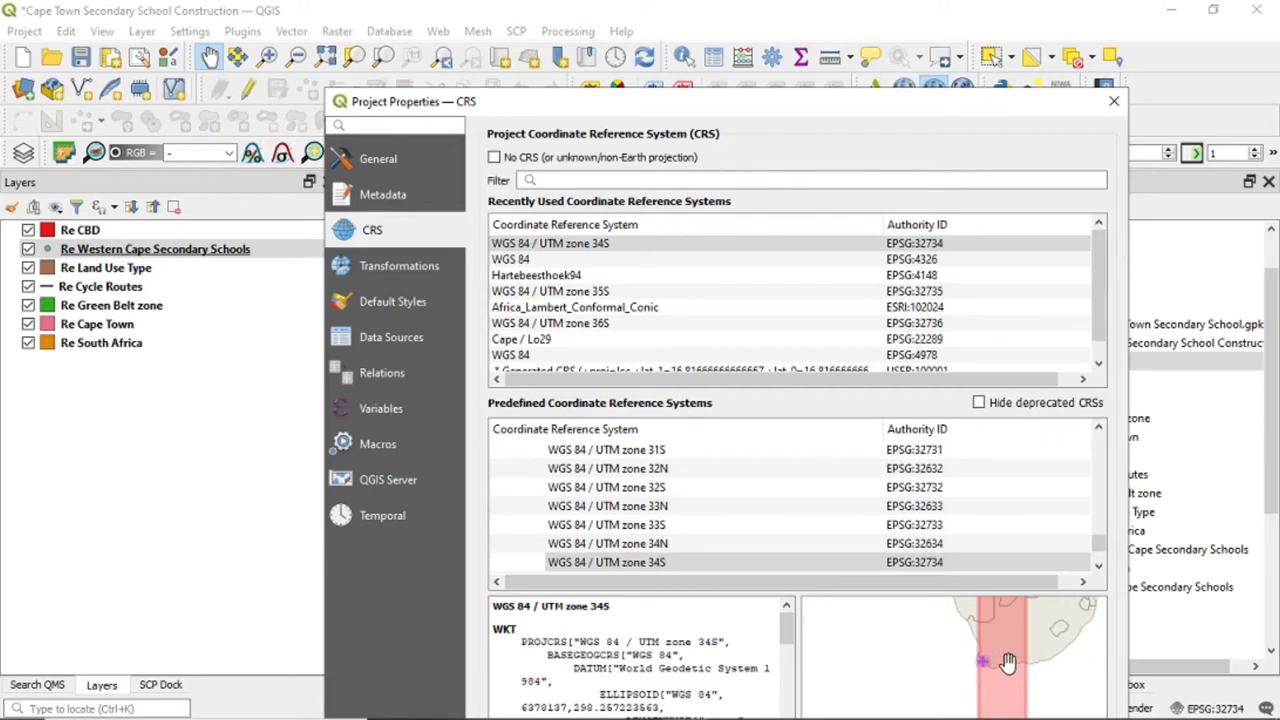
{"action": "scroll", "coordinate": [1008, 662], "scroll_direction": "up", "scroll_amount": 3}
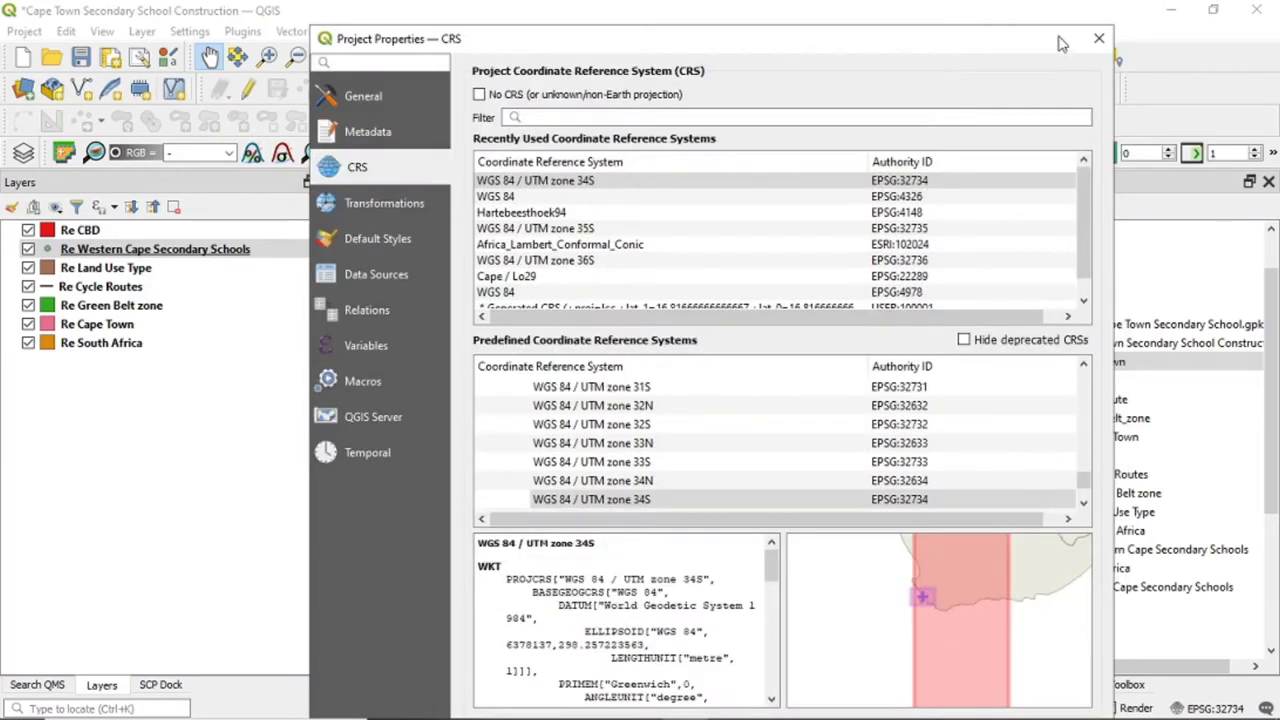
{"action": "left_click", "coordinate": [1060, 41]}
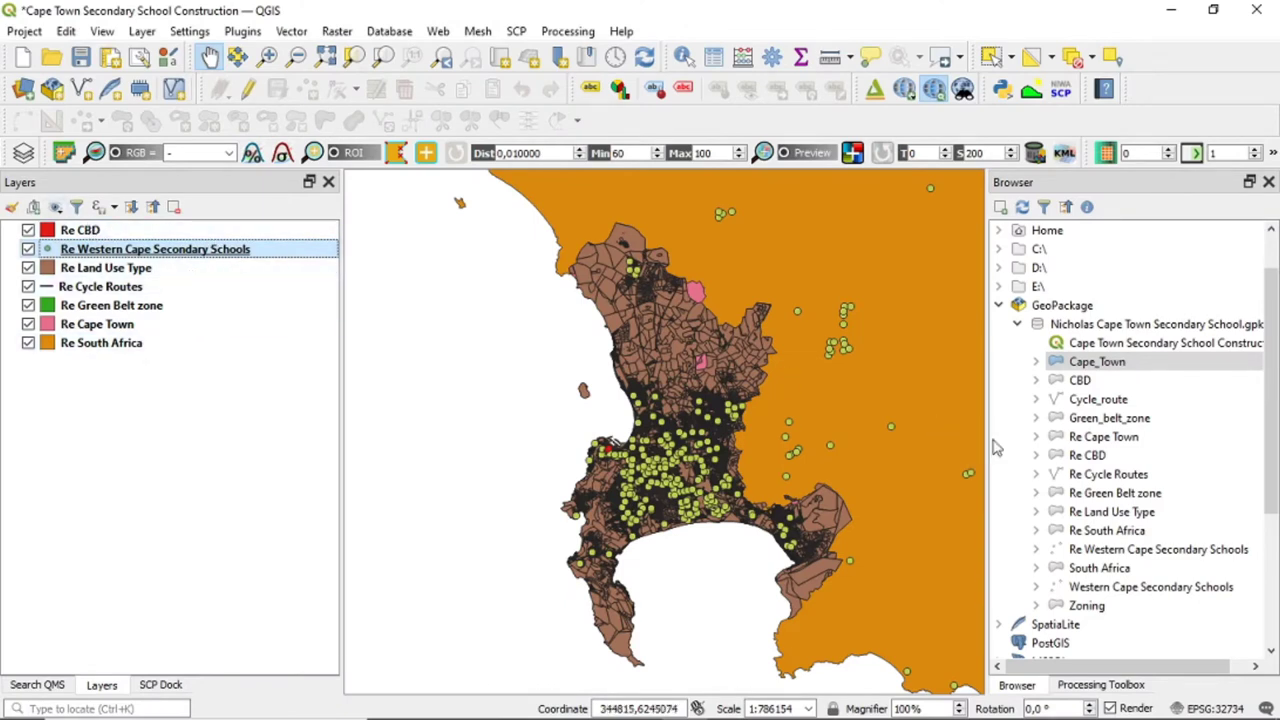
- Inspect the CRS and unit of the original Cape_Town layer stored in the GeoPackage
{"action": "right_click", "coordinate": [1132, 365]}
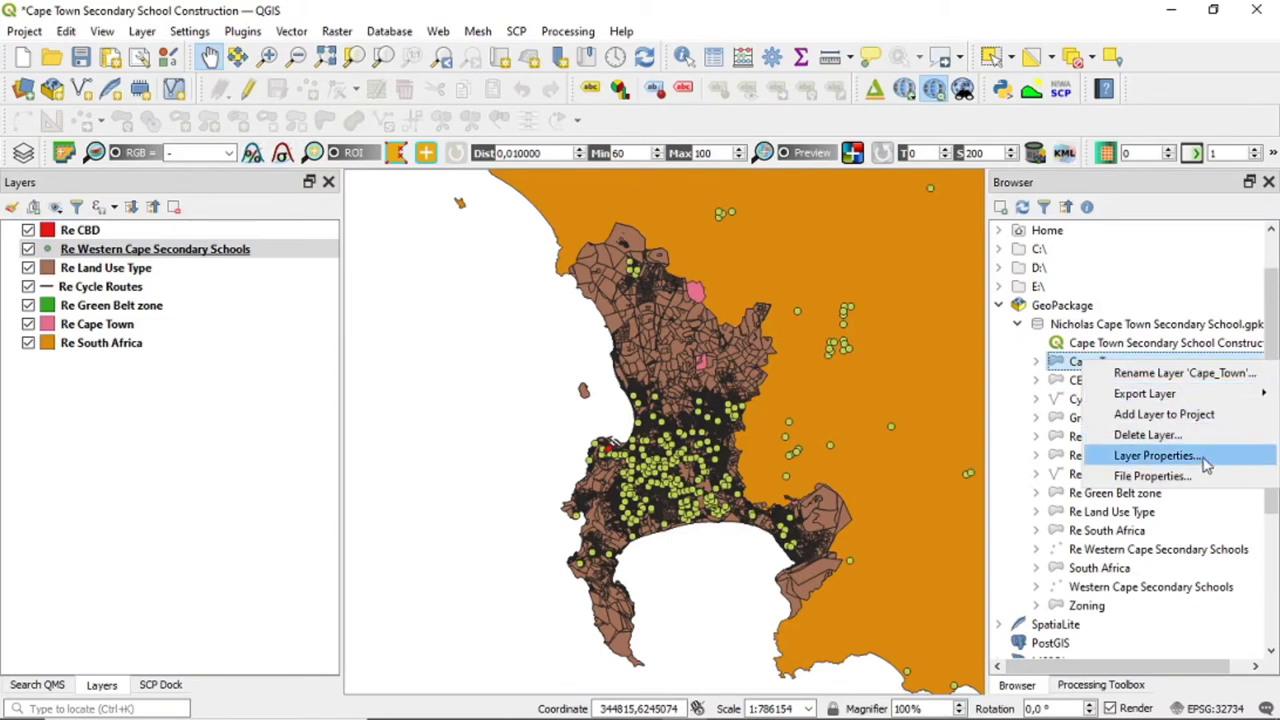
{"action": "left_click", "coordinate": [1158, 456]}
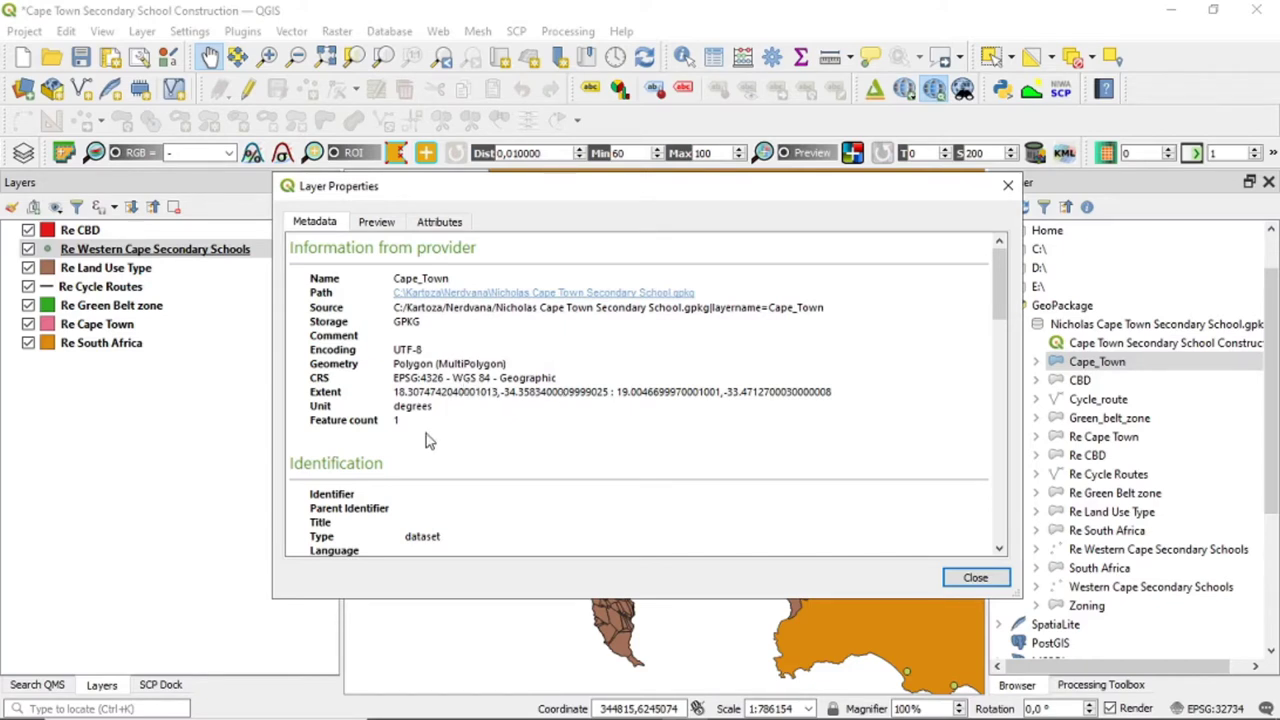
{"action": "left_click", "coordinate": [998, 582]}
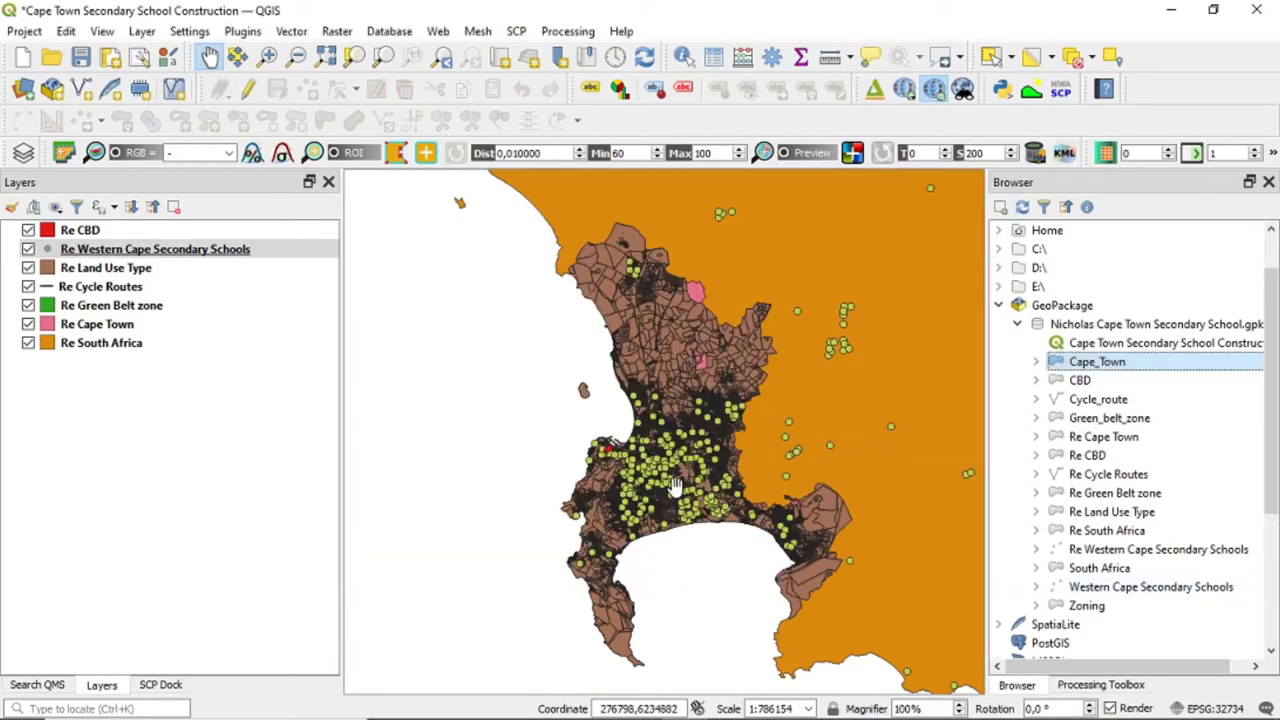
- Review the site requirements in the Word document, return to QGIS and inspect the Re CBD layer's CRS and unit
{"action": "left_click", "coordinate": [734, 703]}
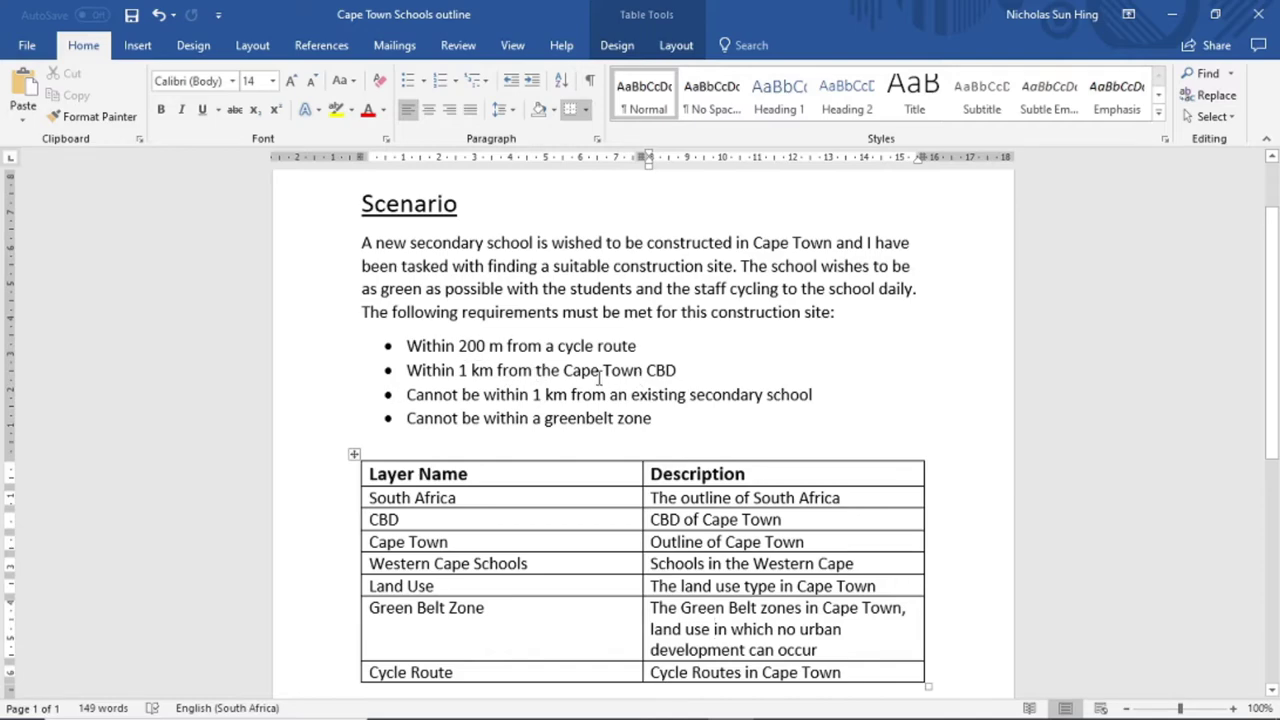
{"action": "left_click", "coordinate": [731, 701]}
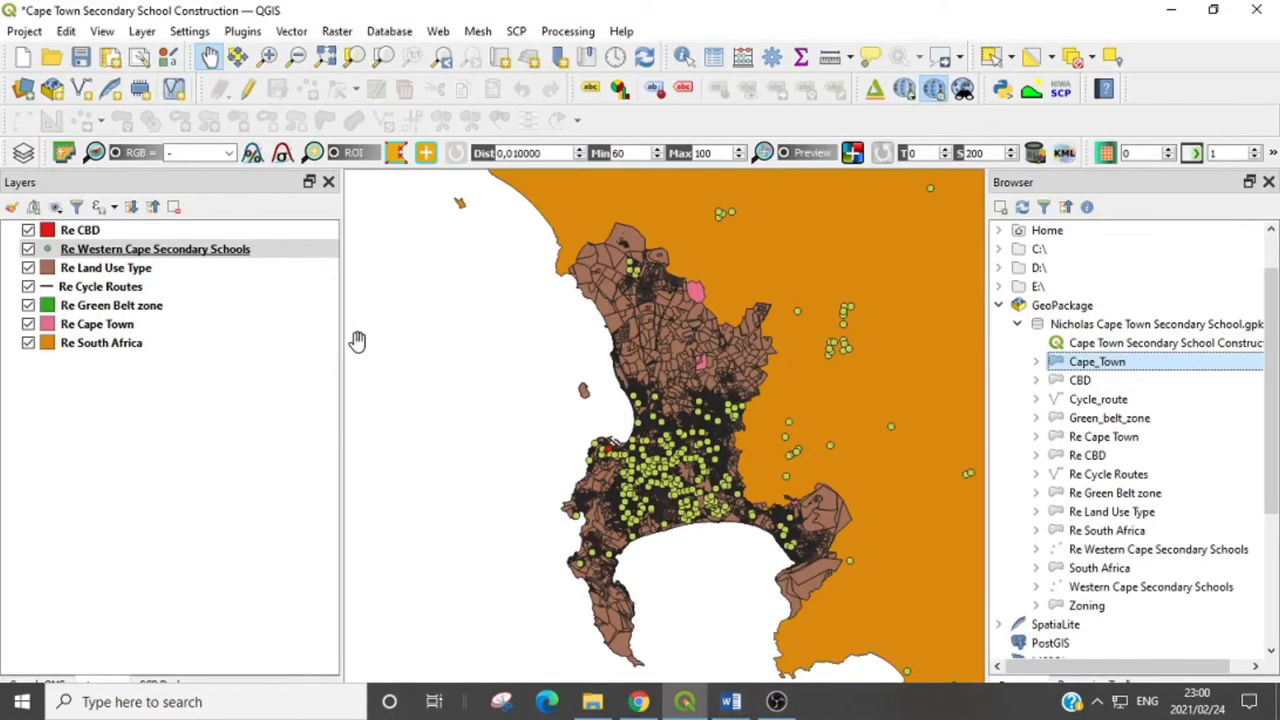
{"action": "right_click", "coordinate": [137, 236]}
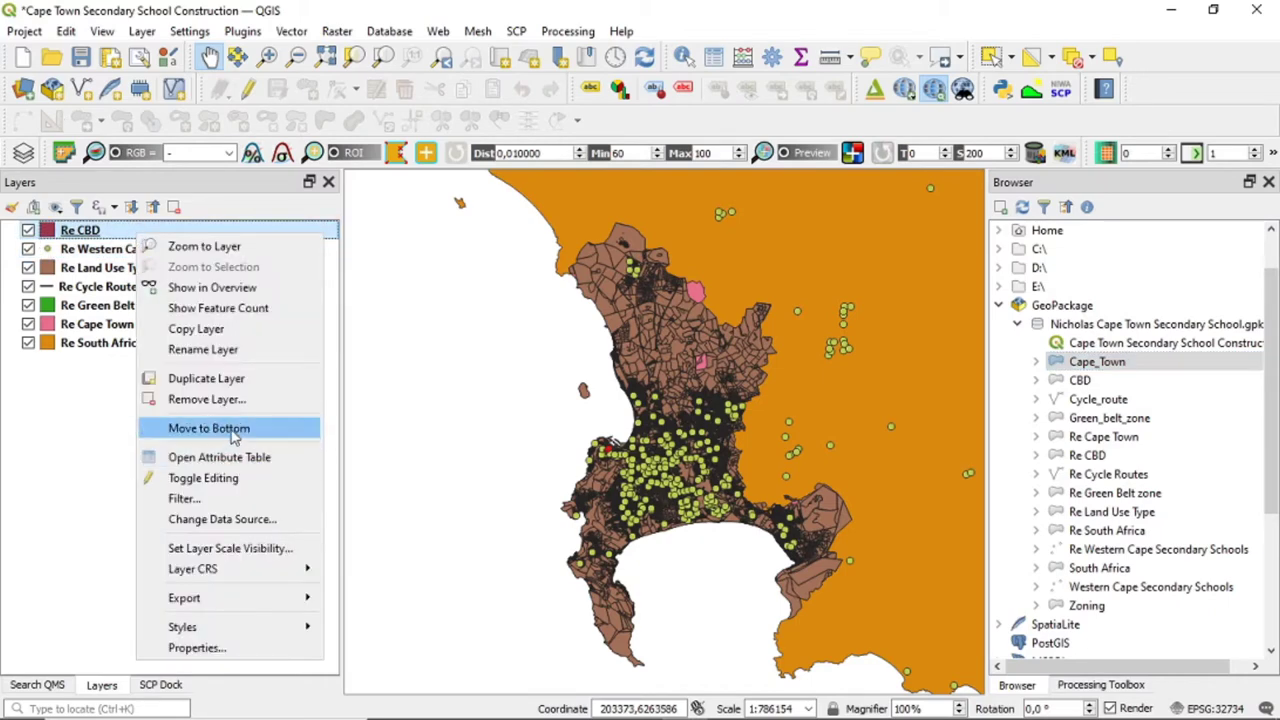
{"action": "left_click", "coordinate": [255, 648]}
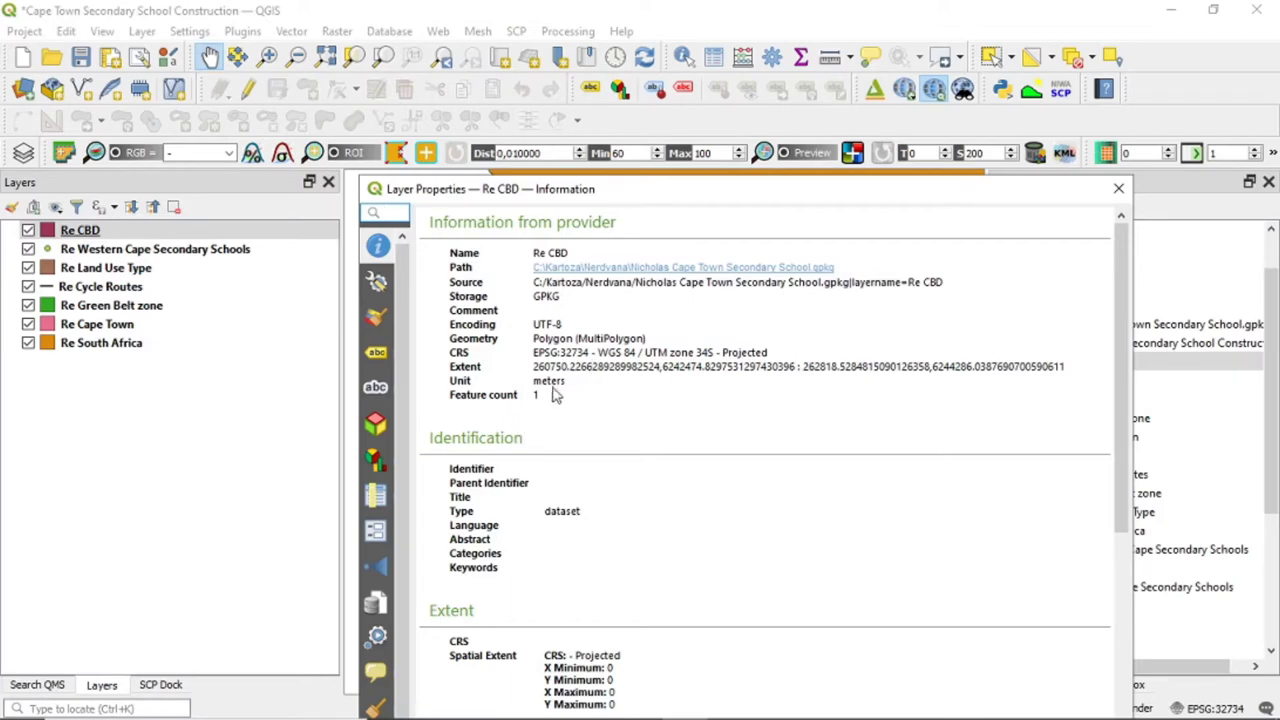
{"action": "left_click_drag", "start_coordinate": [706, 188], "coordinate": [594, 100]}
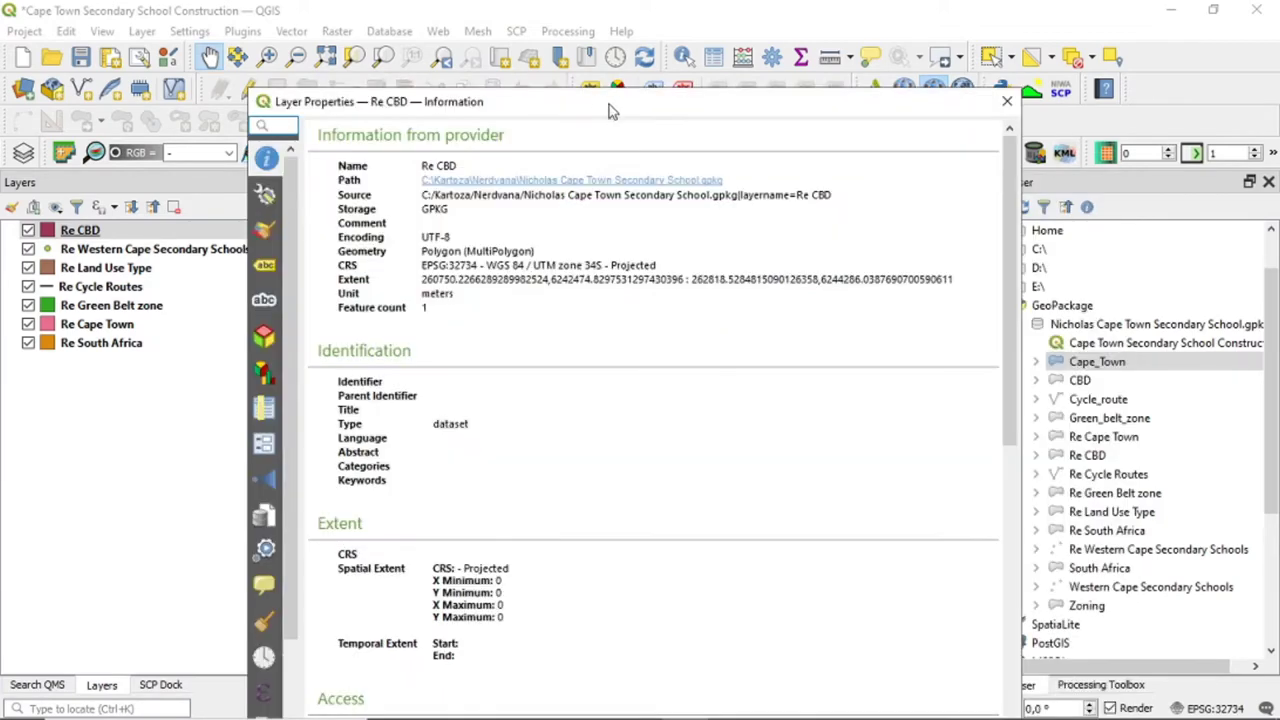
{"action": "left_click", "coordinate": [1007, 101]}
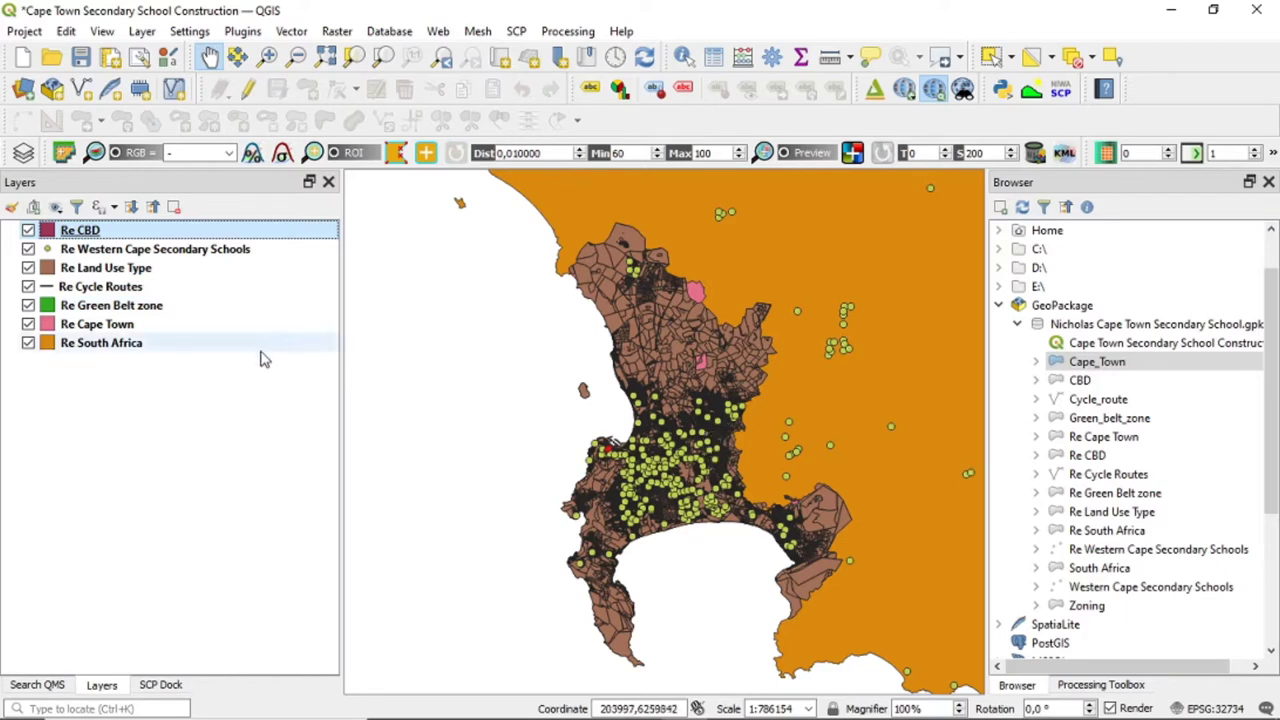
- Select by location the Re Western Cape Secondary Schools features that intersect Re Cape Town, creating a new selection
{"action": "left_click_drag", "start_coordinate": [213, 252], "coordinate": [245, 282]}
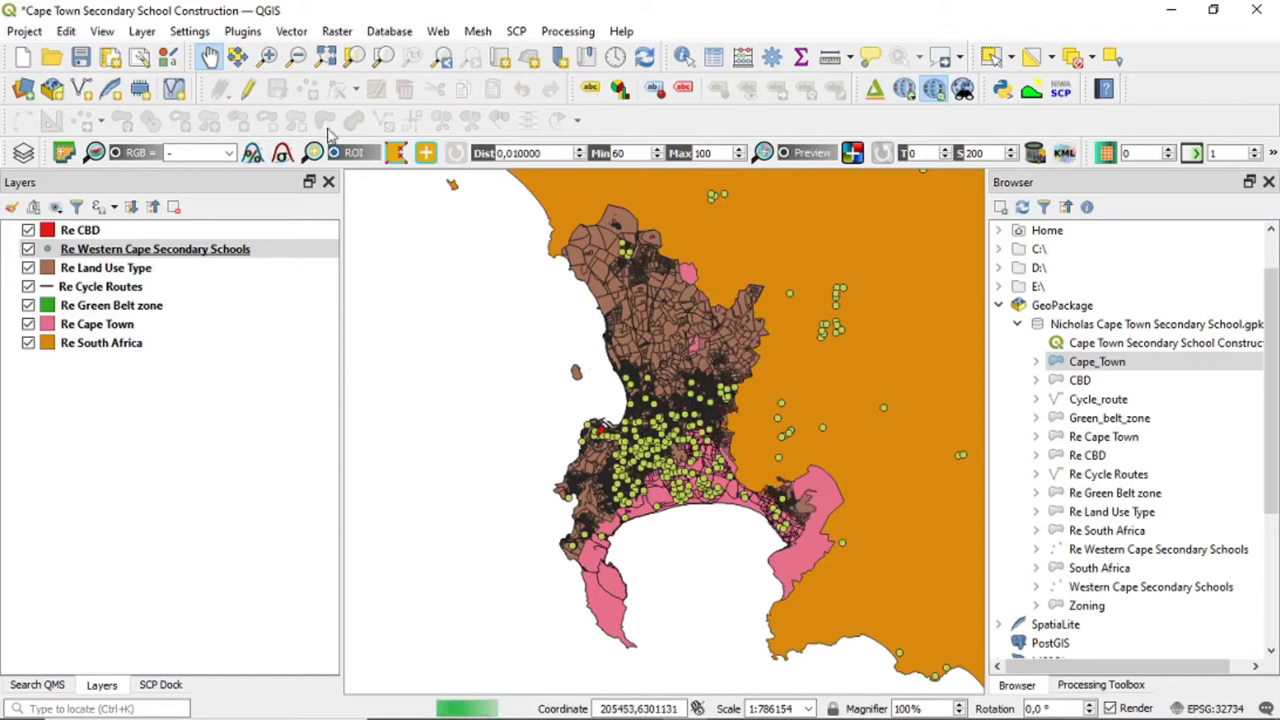
{"action": "left_click", "coordinate": [296, 32]}
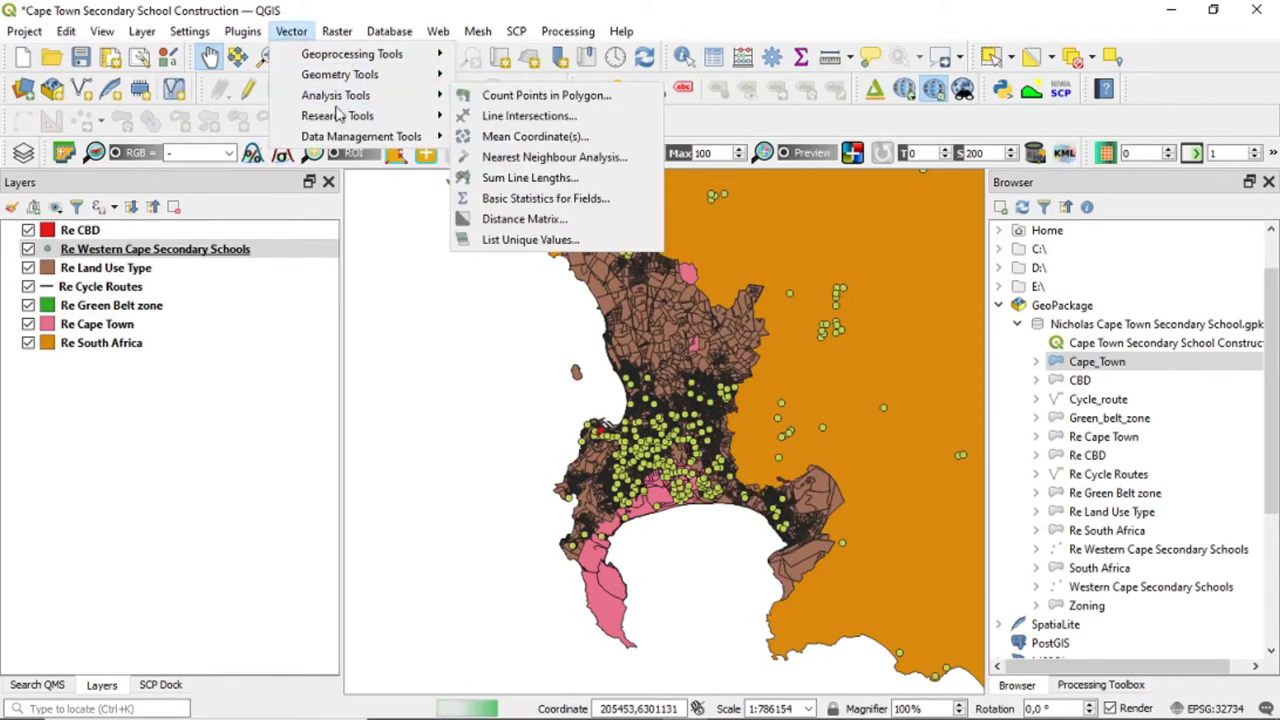
{"action": "mouse_move", "coordinate": [340, 117]}
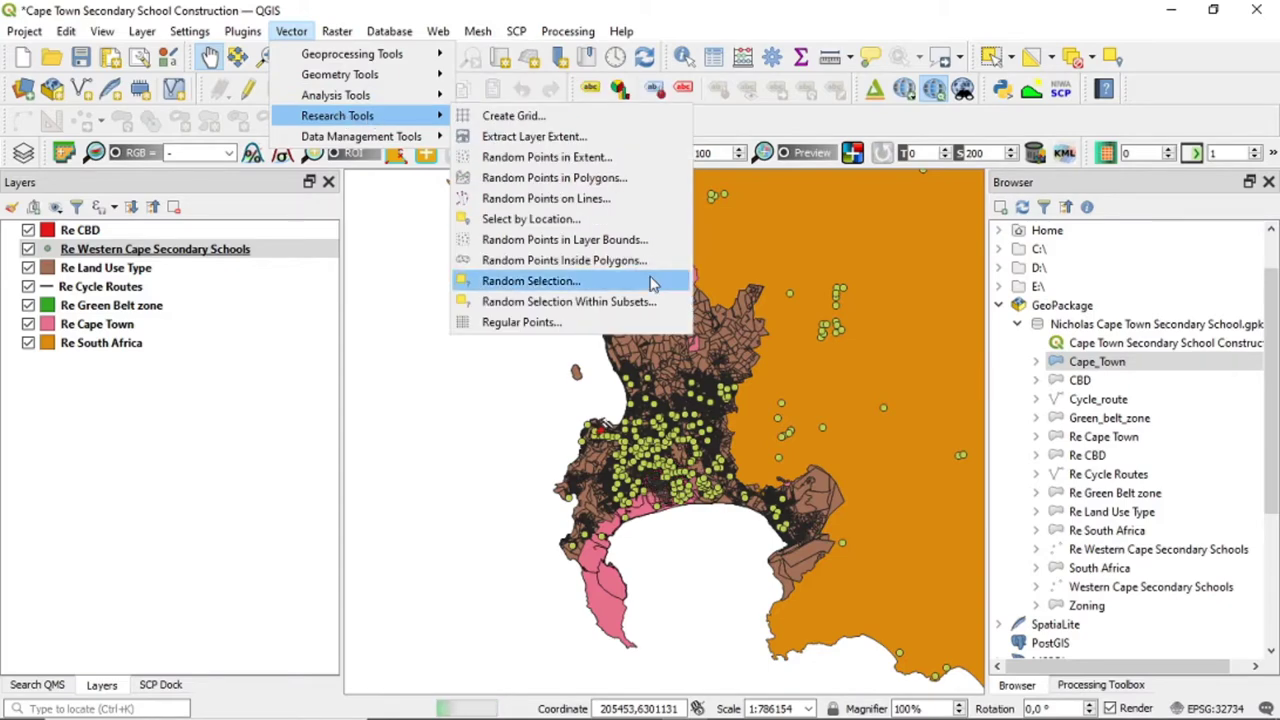
{"action": "left_click", "coordinate": [598, 218]}
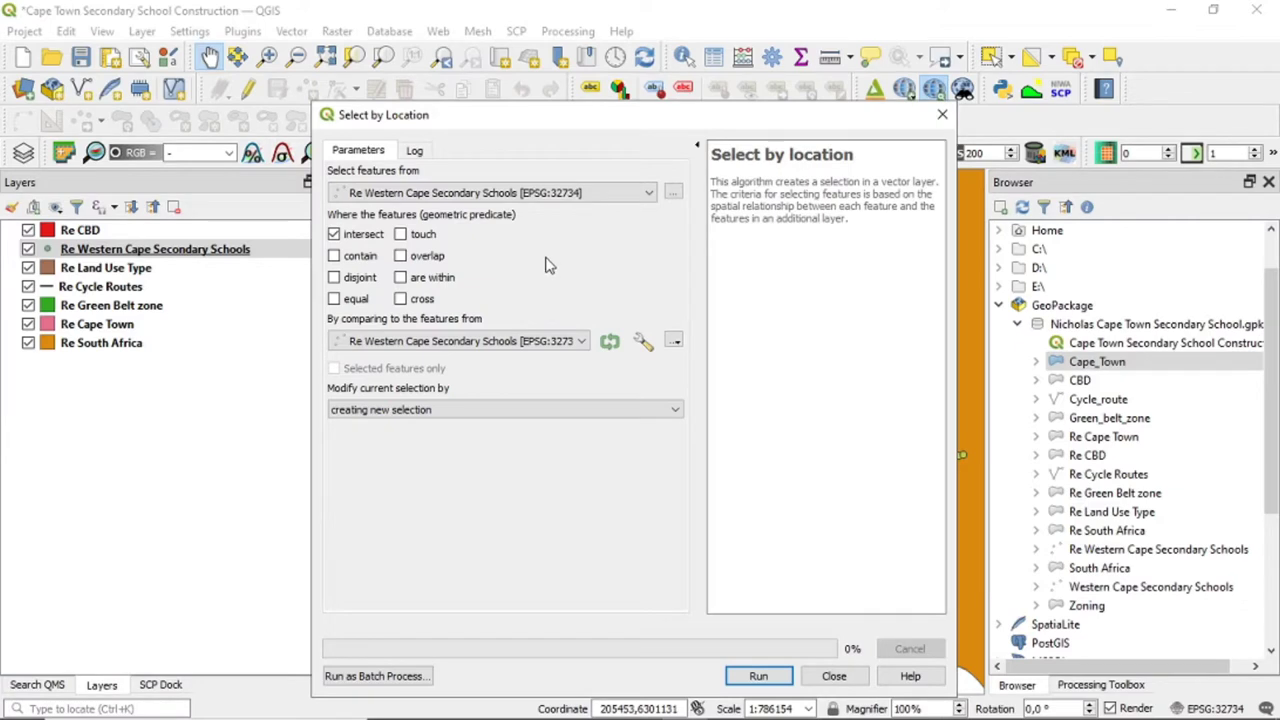
{"action": "left_click", "coordinate": [524, 197]}
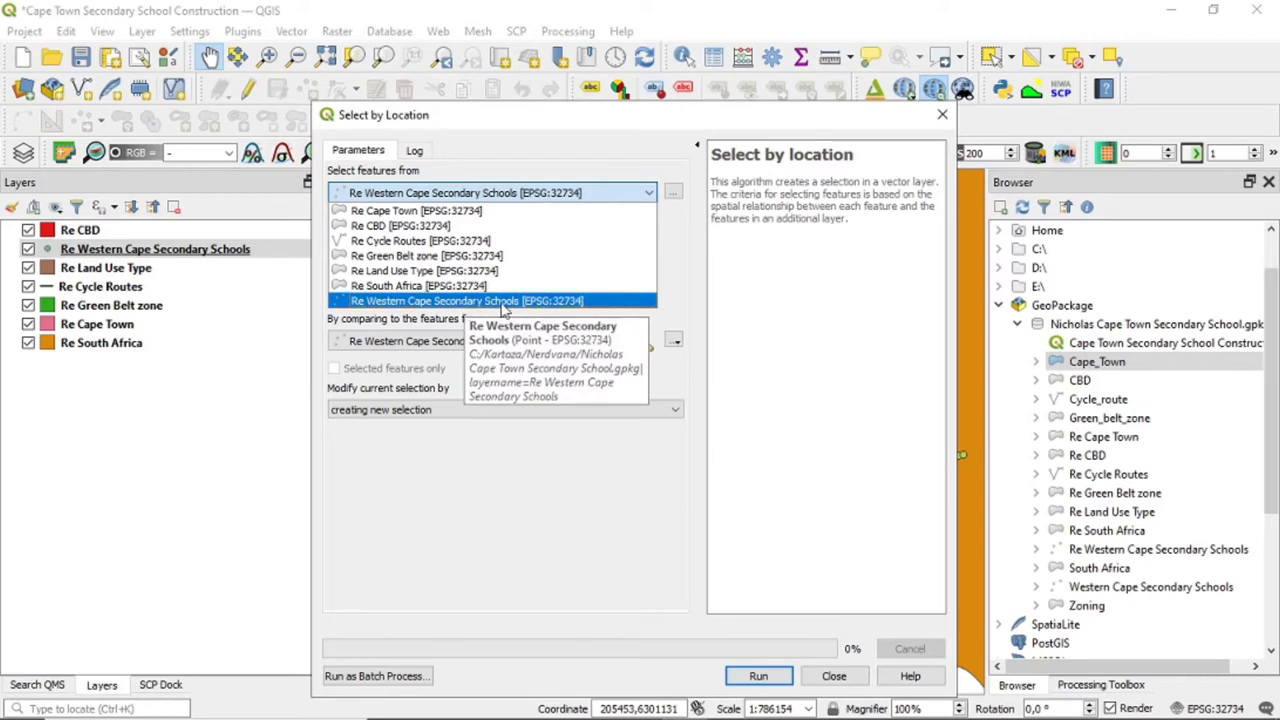
{"action": "left_click", "coordinate": [504, 304]}
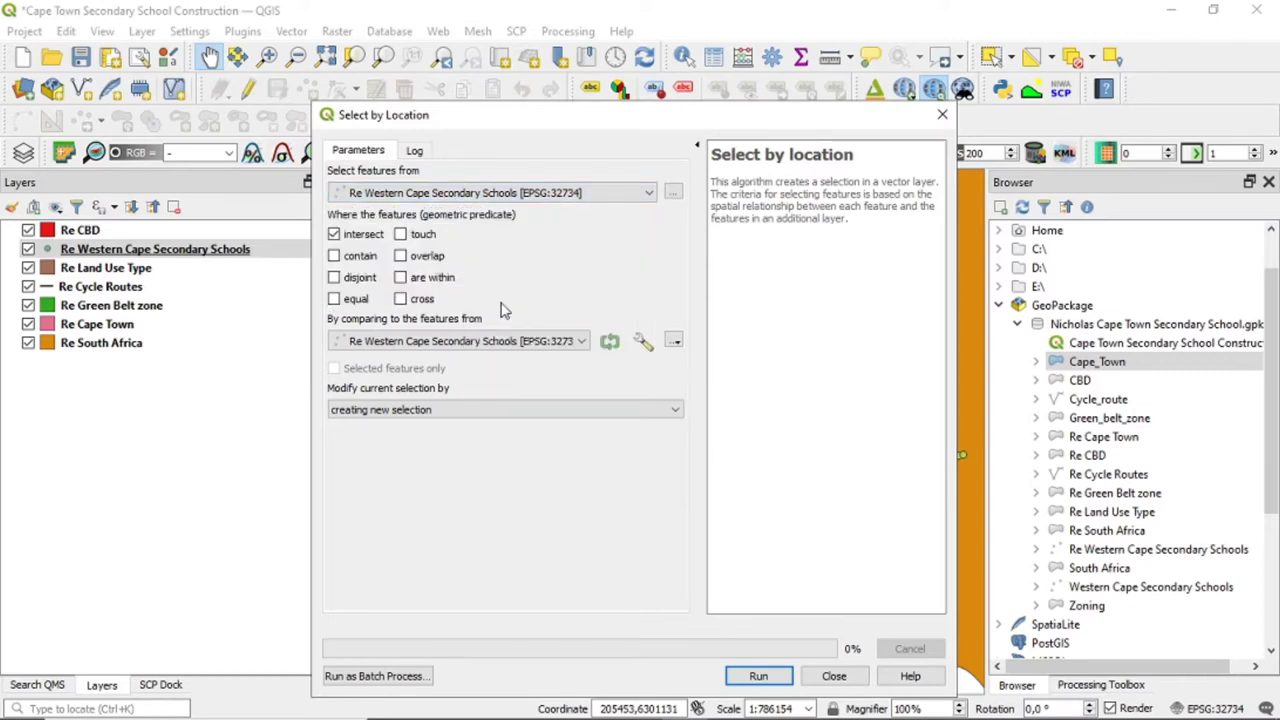
{"action": "left_click", "coordinate": [577, 345]}
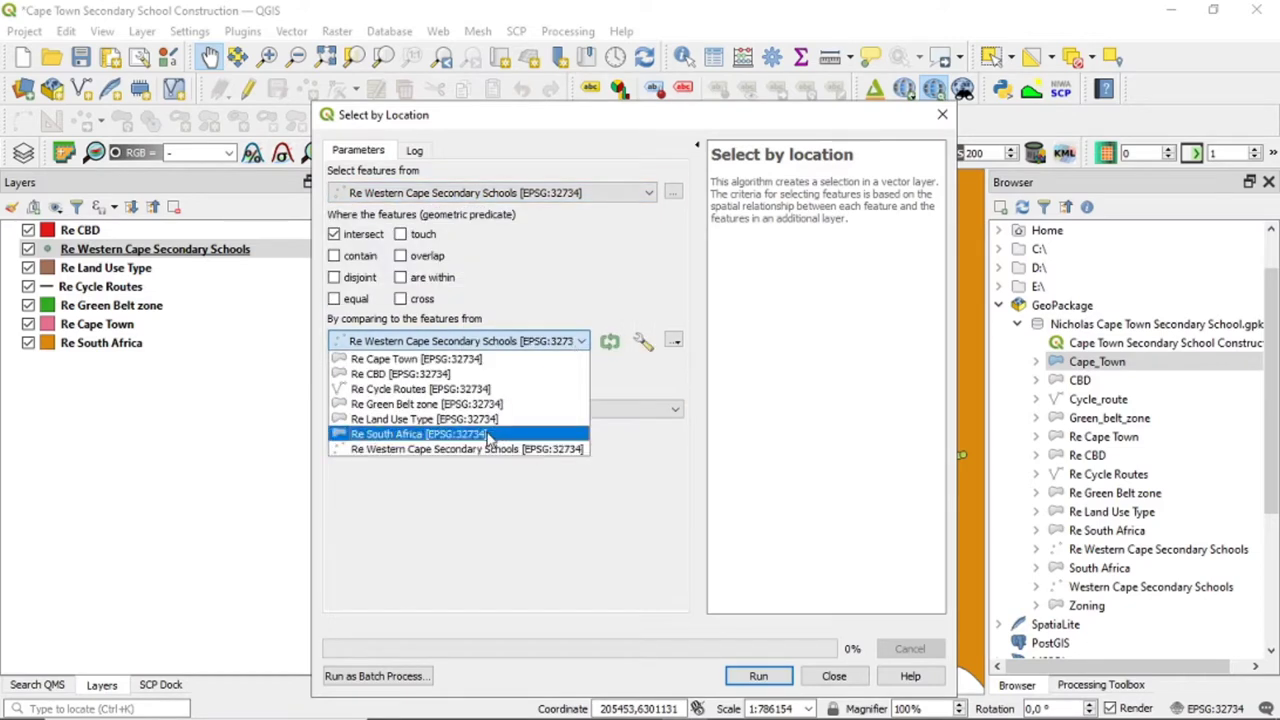
{"action": "left_click", "coordinate": [426, 359]}
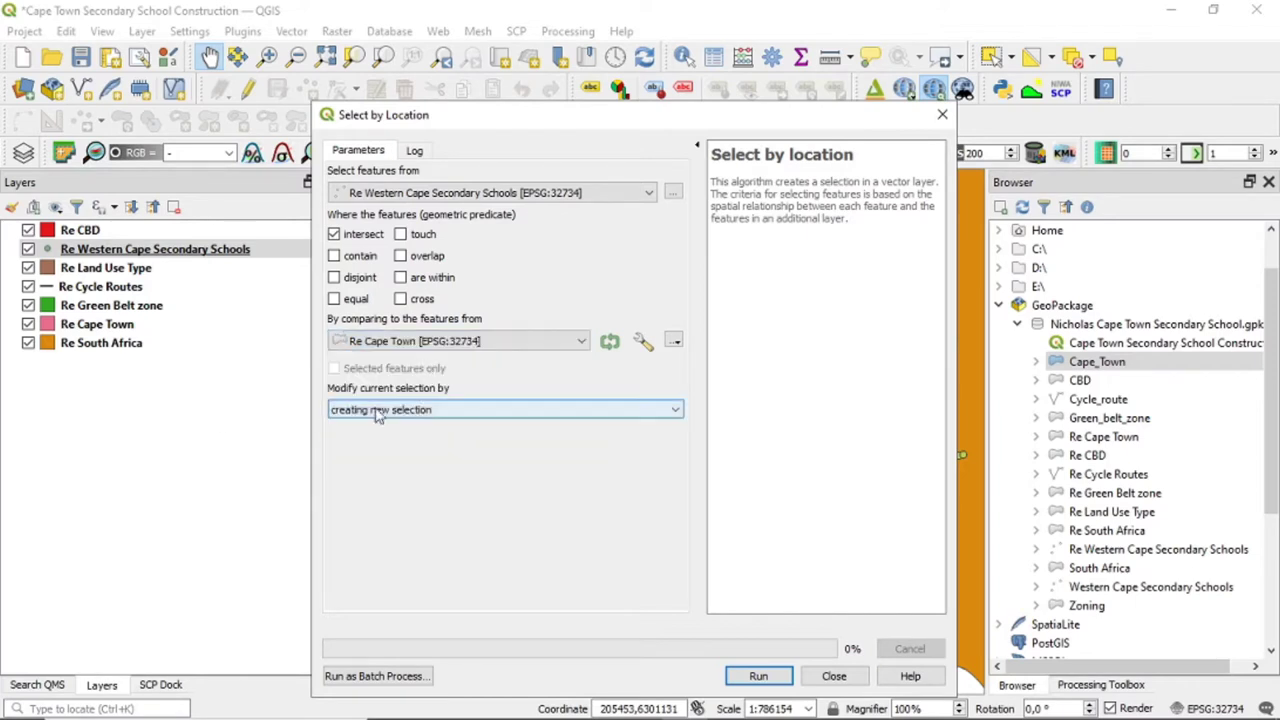
{"action": "left_click", "coordinate": [673, 416]}
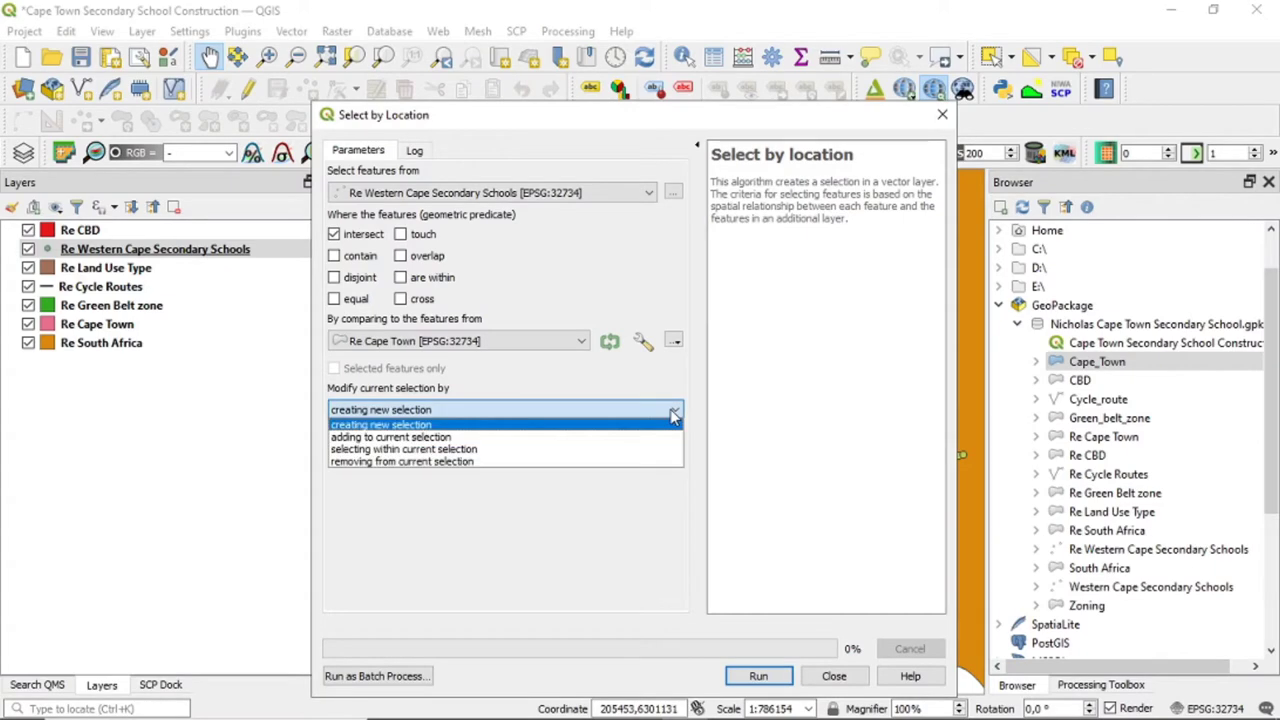
{"action": "left_click", "coordinate": [673, 411]}
{"action": "left_click", "coordinate": [764, 680]}
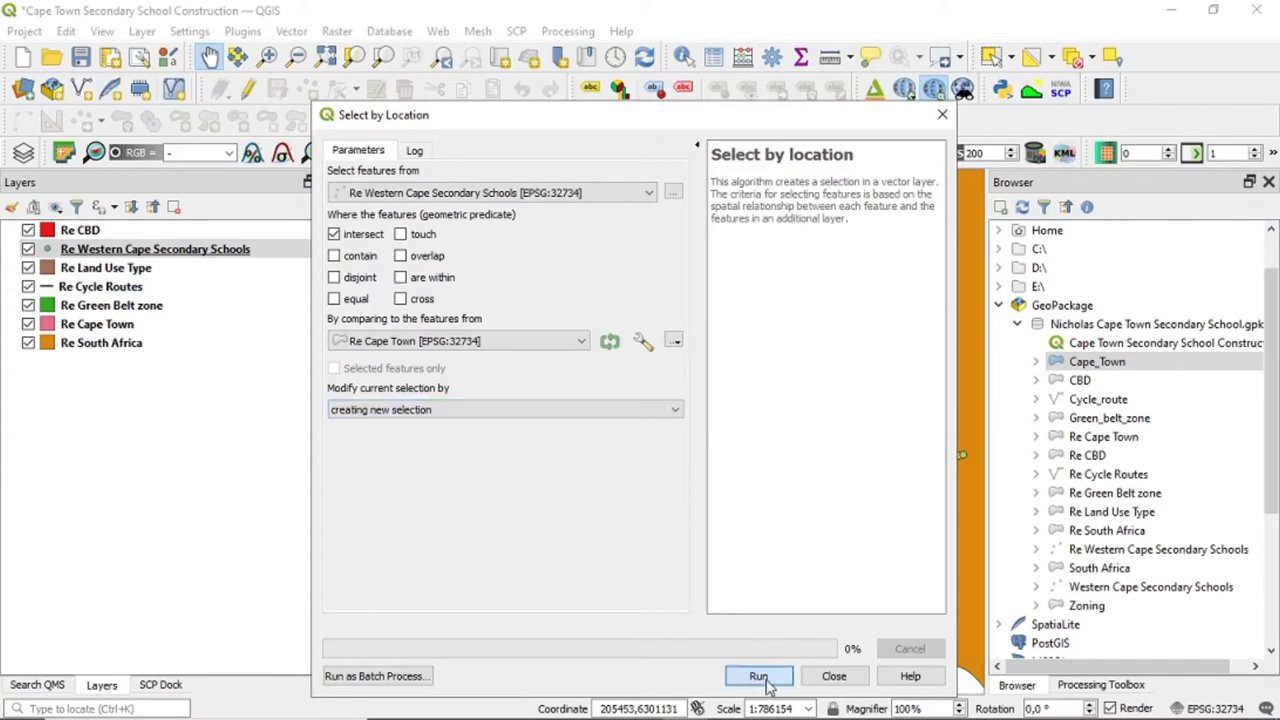
{"action": "left_click", "coordinate": [834, 676]}
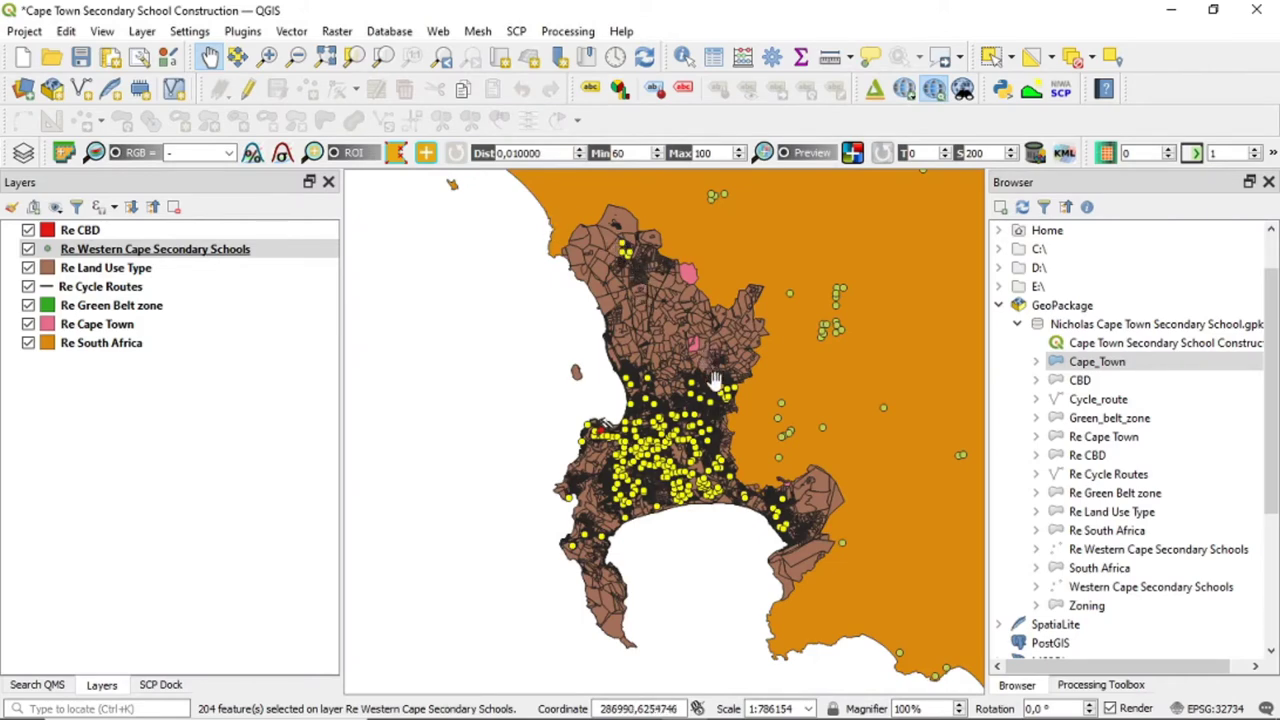
- Set up an export of only the selected Re Western Cape Secondary Schools features into the existing Cape Town Secondary School GeoPackage
{"action": "scroll", "coordinate": [716, 405], "scroll_direction": "up", "scroll_amount": 1}
{"action": "scroll", "coordinate": [718, 415], "scroll_direction": "down", "scroll_amount": 1}
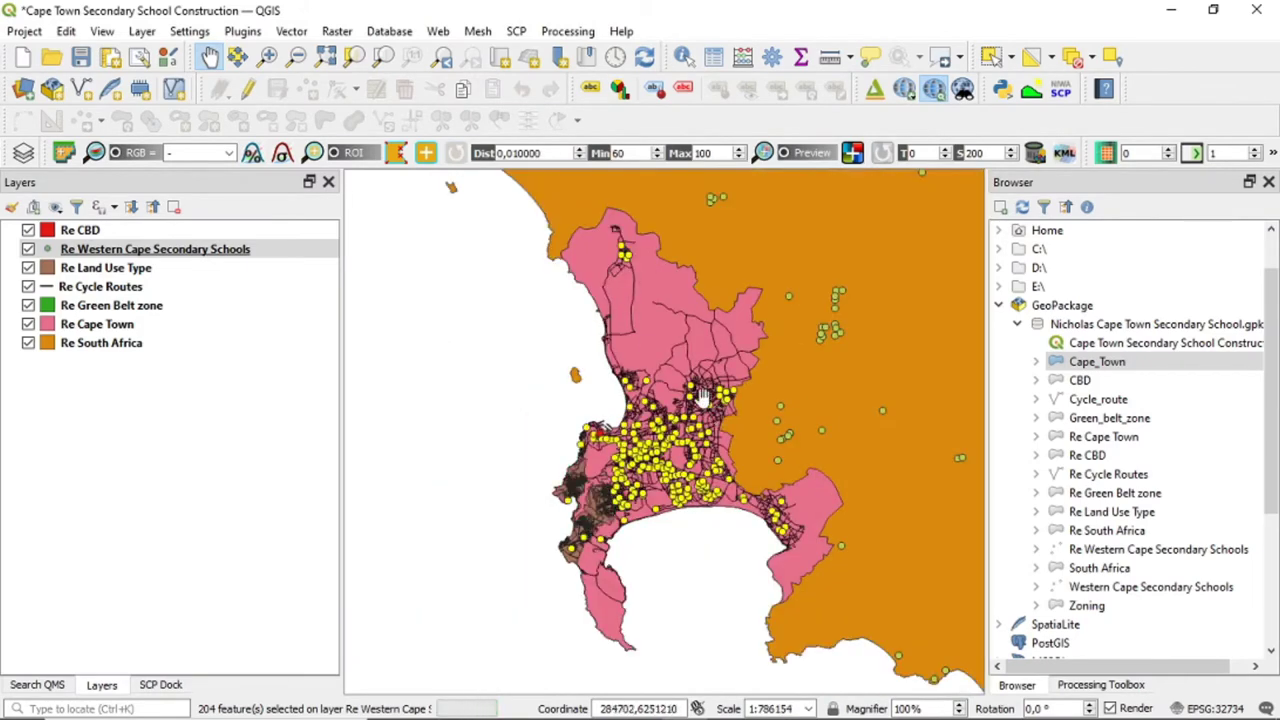
{"action": "right_click", "coordinate": [176, 254]}
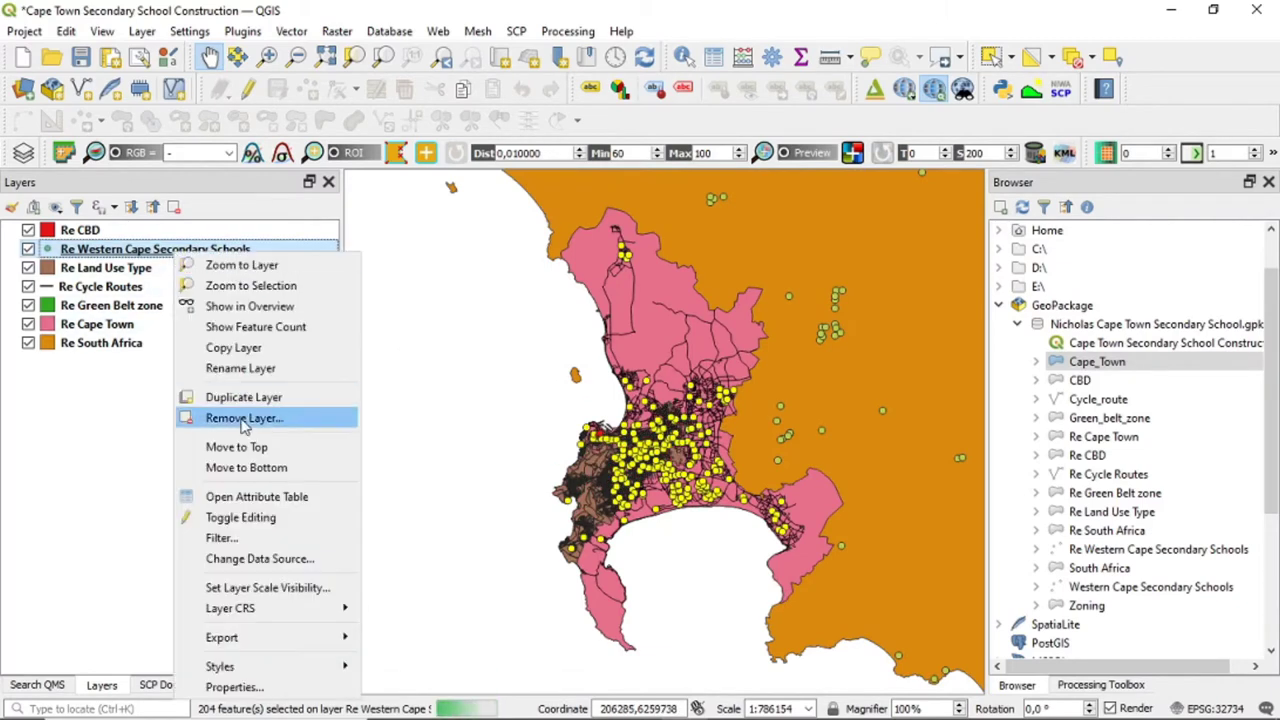
{"action": "mouse_move", "coordinate": [312, 640]}
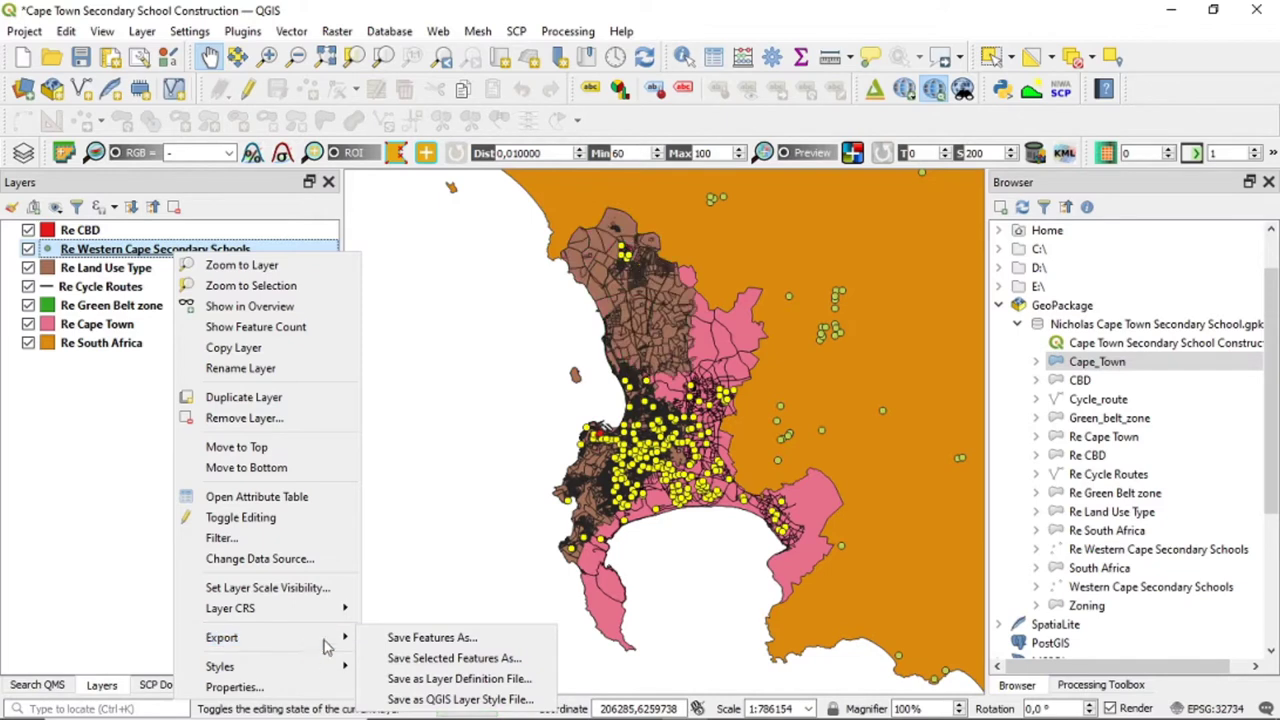
{"action": "left_click", "coordinate": [503, 666]}
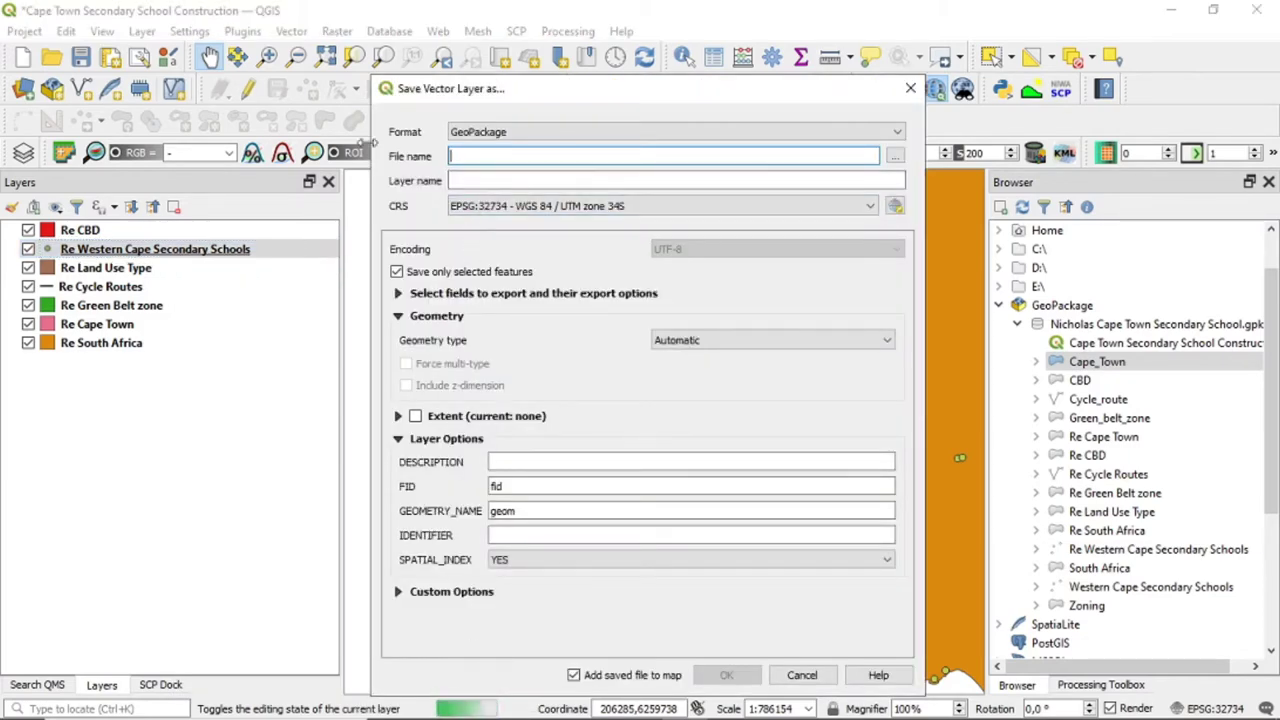
{"action": "left_click_drag", "start_coordinate": [592, 100], "coordinate": [571, 71]}
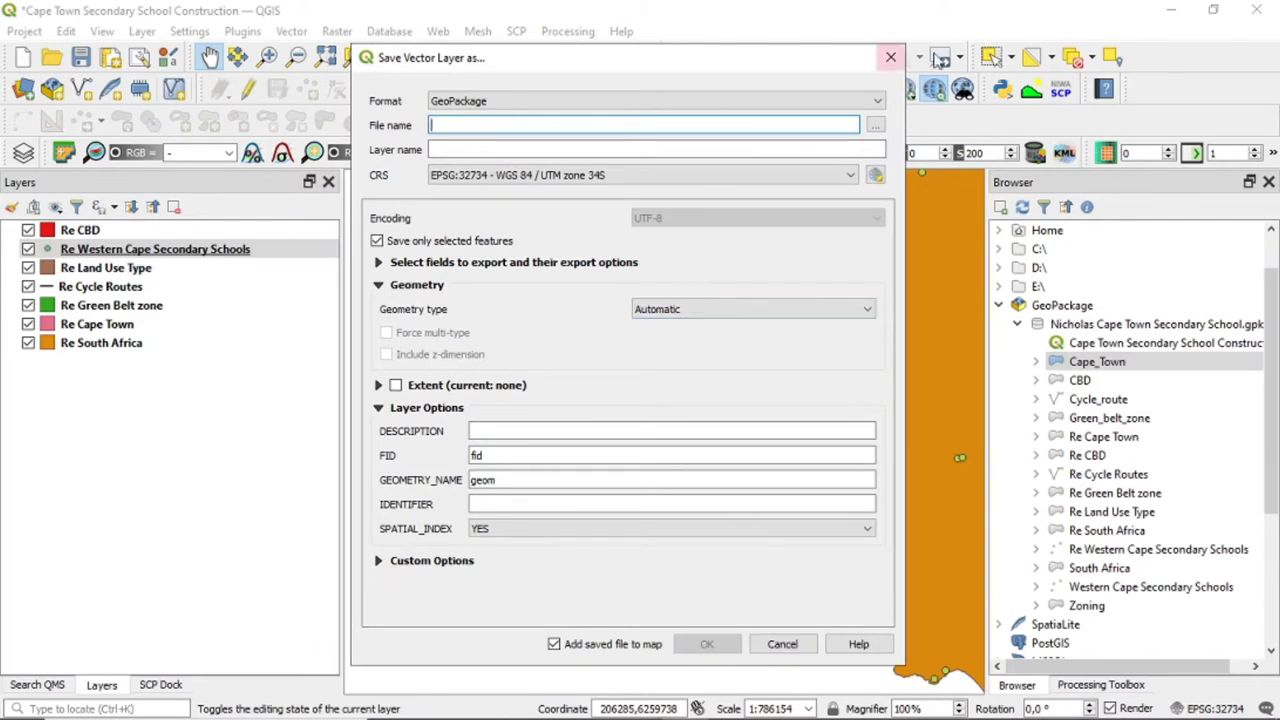
{"action": "left_click", "coordinate": [875, 125]}
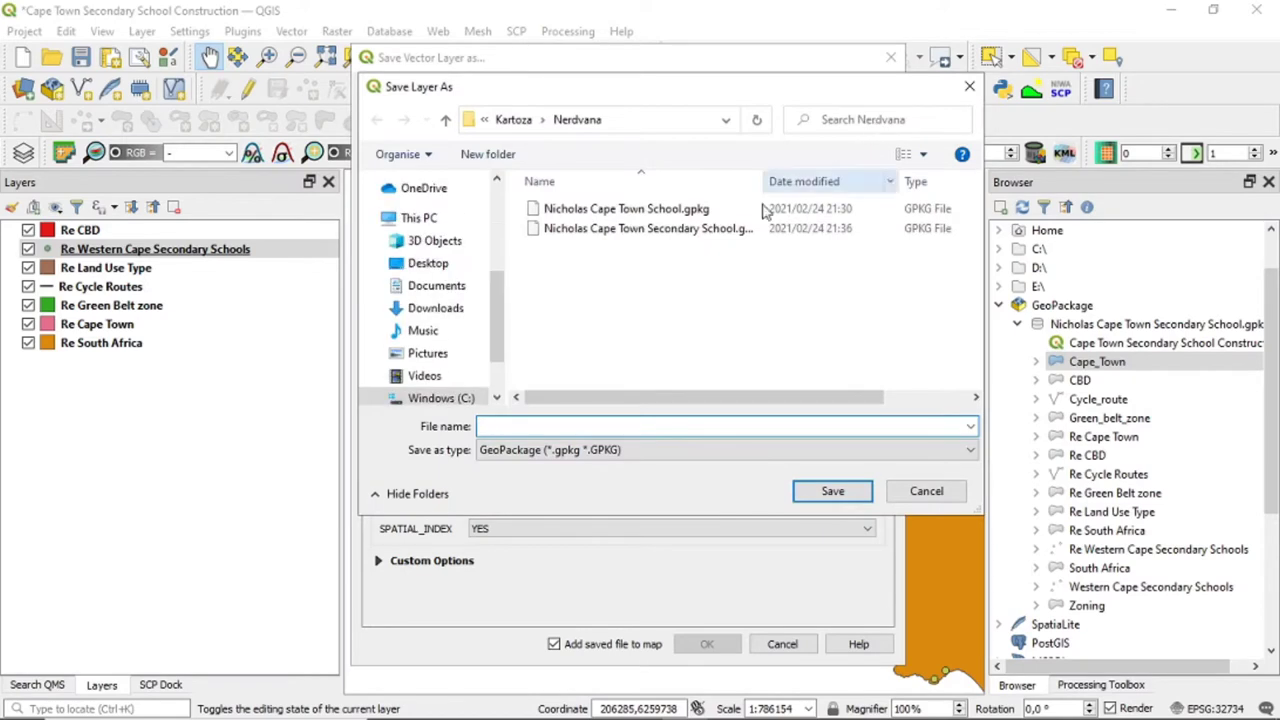
{"action": "left_click", "coordinate": [682, 230]}
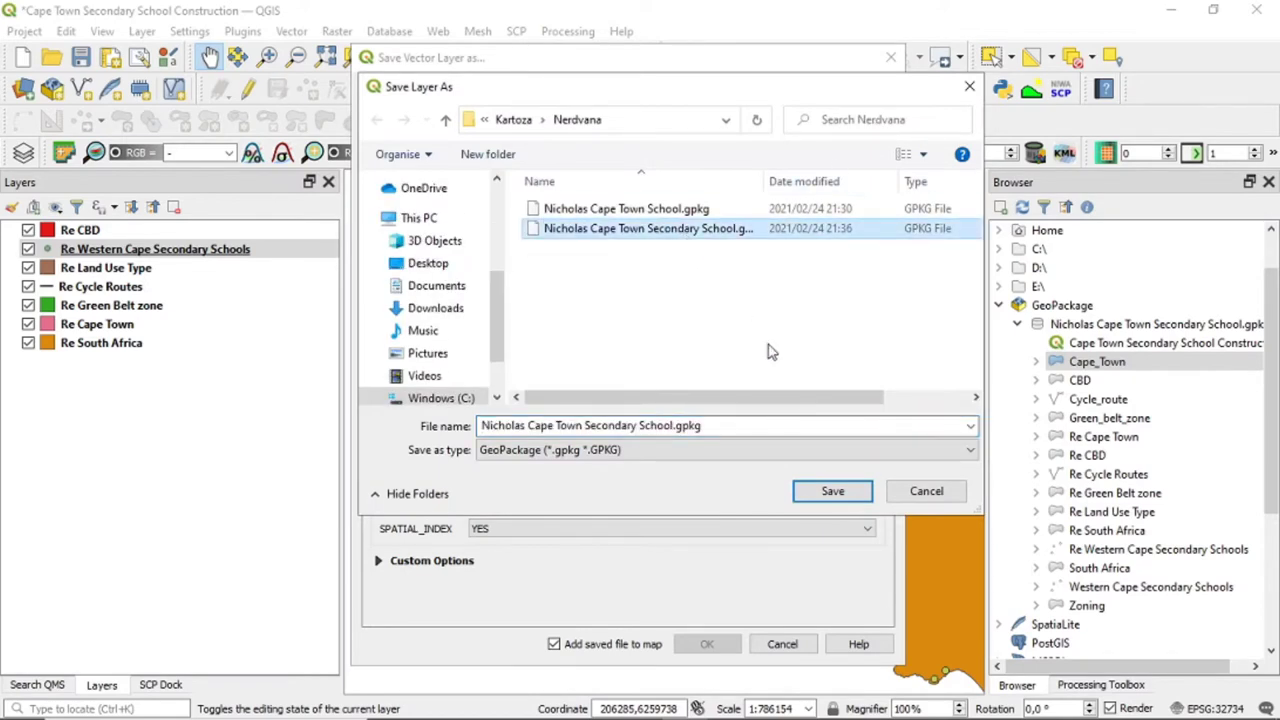
{"action": "left_click", "coordinate": [832, 491]}
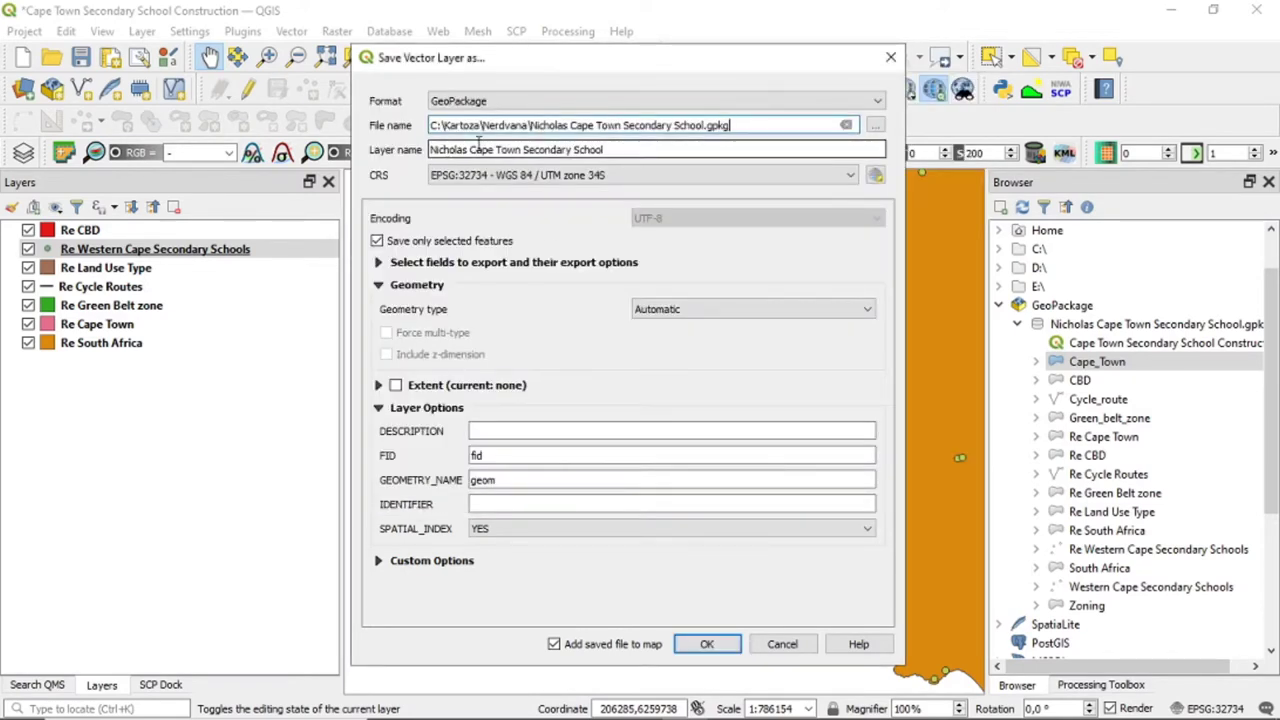
- Name the exported layer Cape Town Schools and save it in EPSG:32734, adding it to the map
{"action": "left_click_drag", "start_coordinate": [632, 152], "coordinate": [429, 150]}
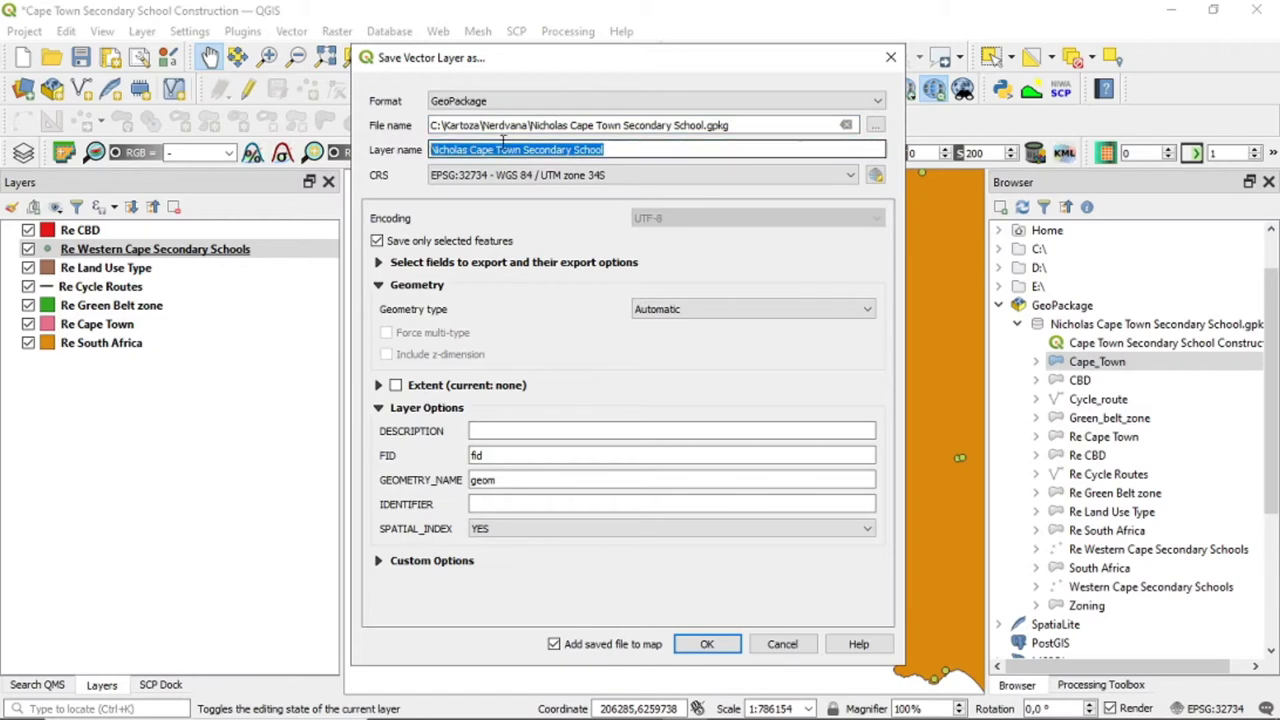
{"action": "key", "text": "BackSpace"}
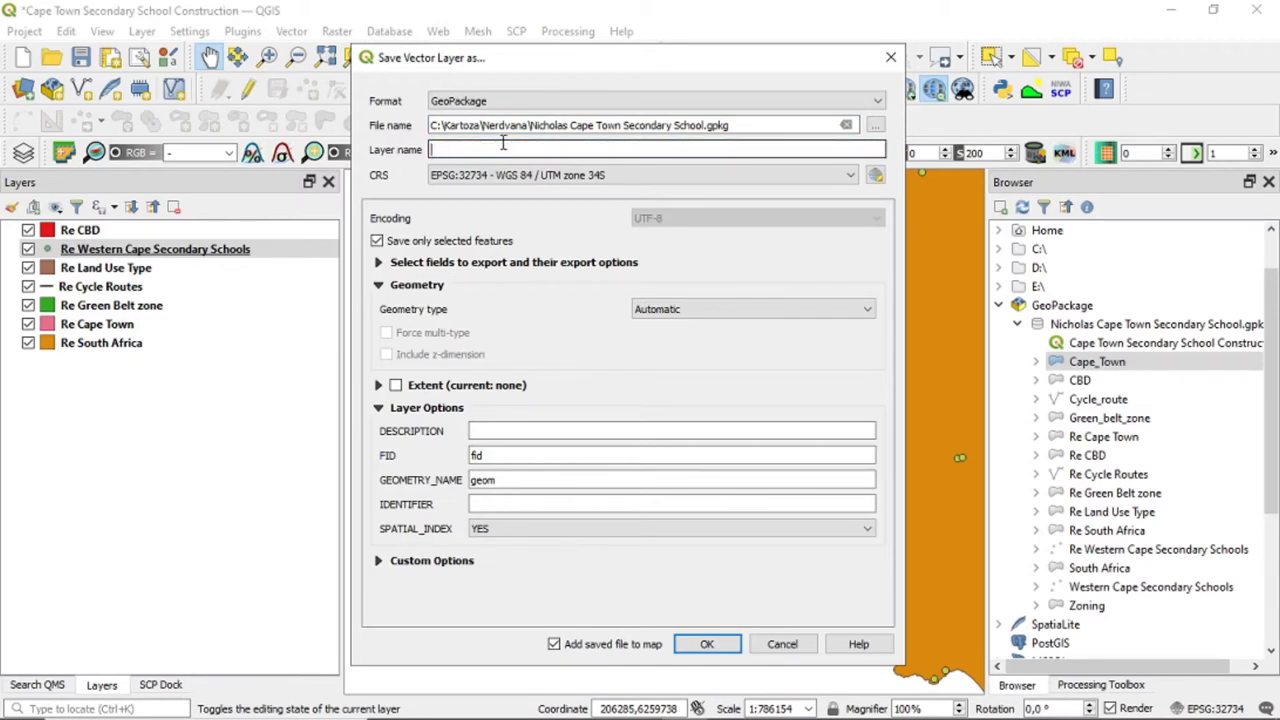
{"action": "type", "text": "Cape Town Schools"}
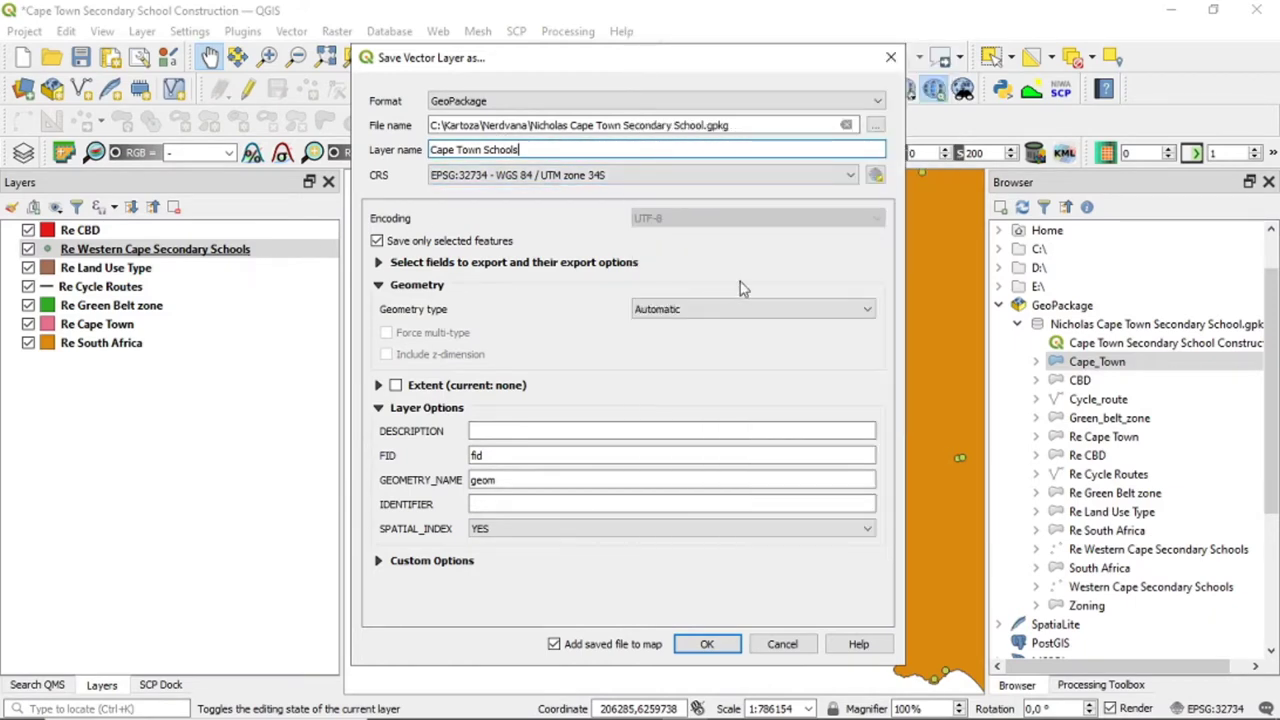
{"action": "left_click", "coordinate": [707, 645]}
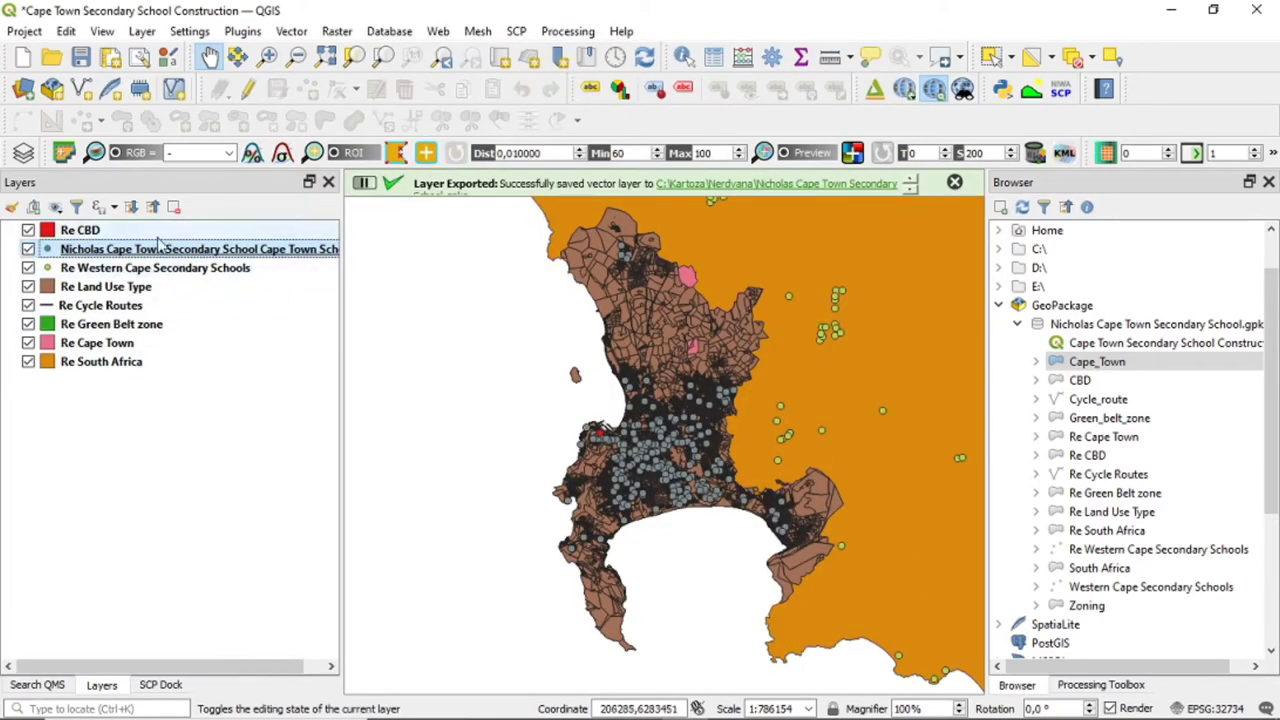
- Rename the newly exported layer in the project as Cape Town Schools by removing the GeoPackage name prefix
{"action": "right_click", "coordinate": [188, 255]}
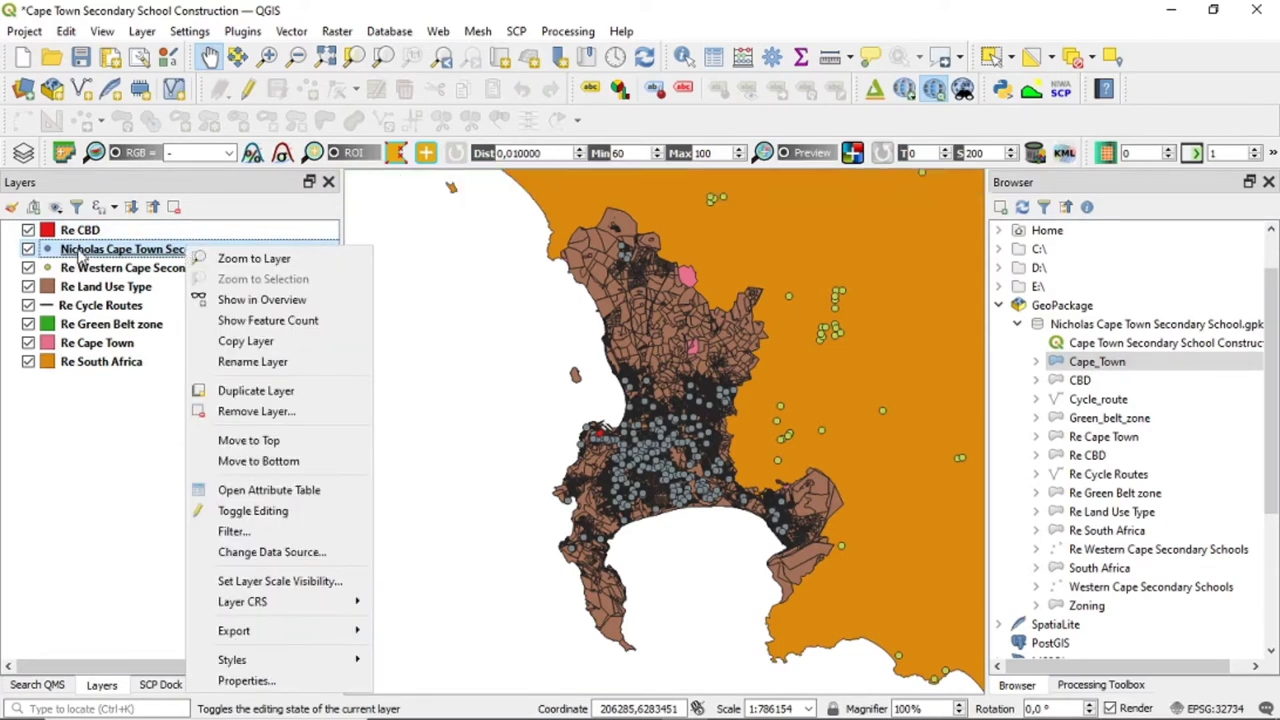
{"action": "left_click", "coordinate": [109, 406]}
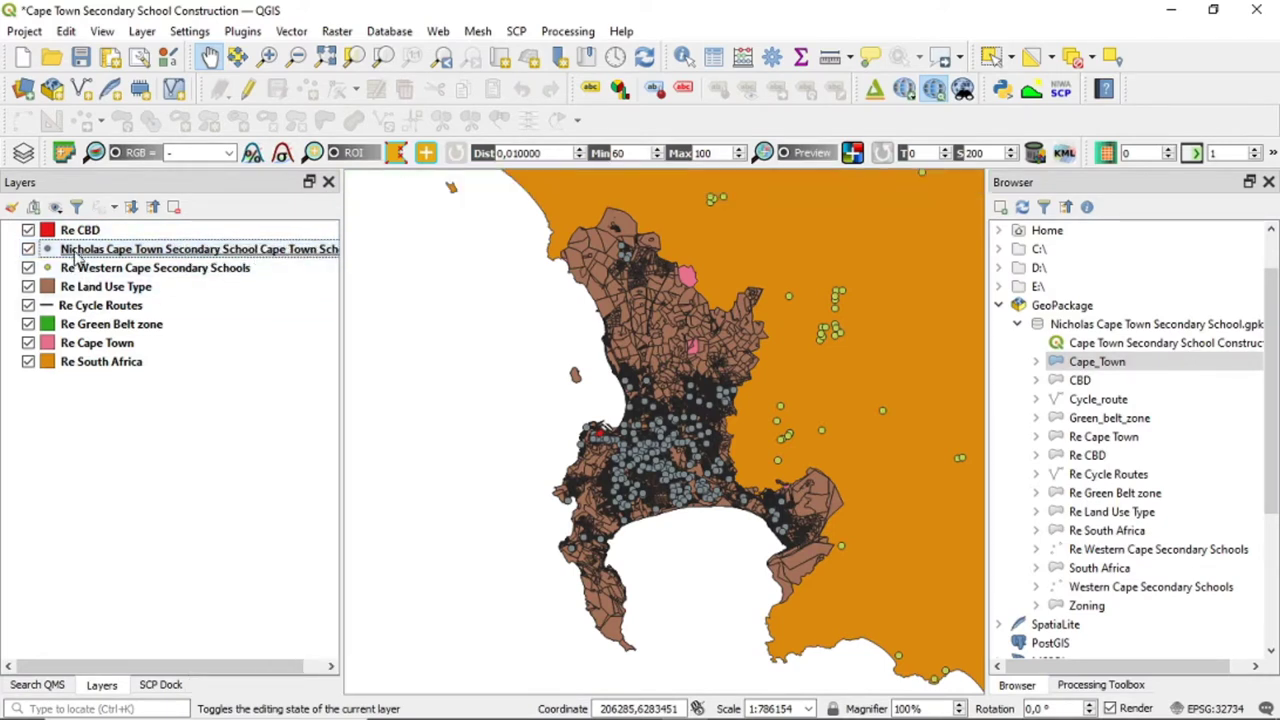
{"action": "right_click", "coordinate": [190, 254]}
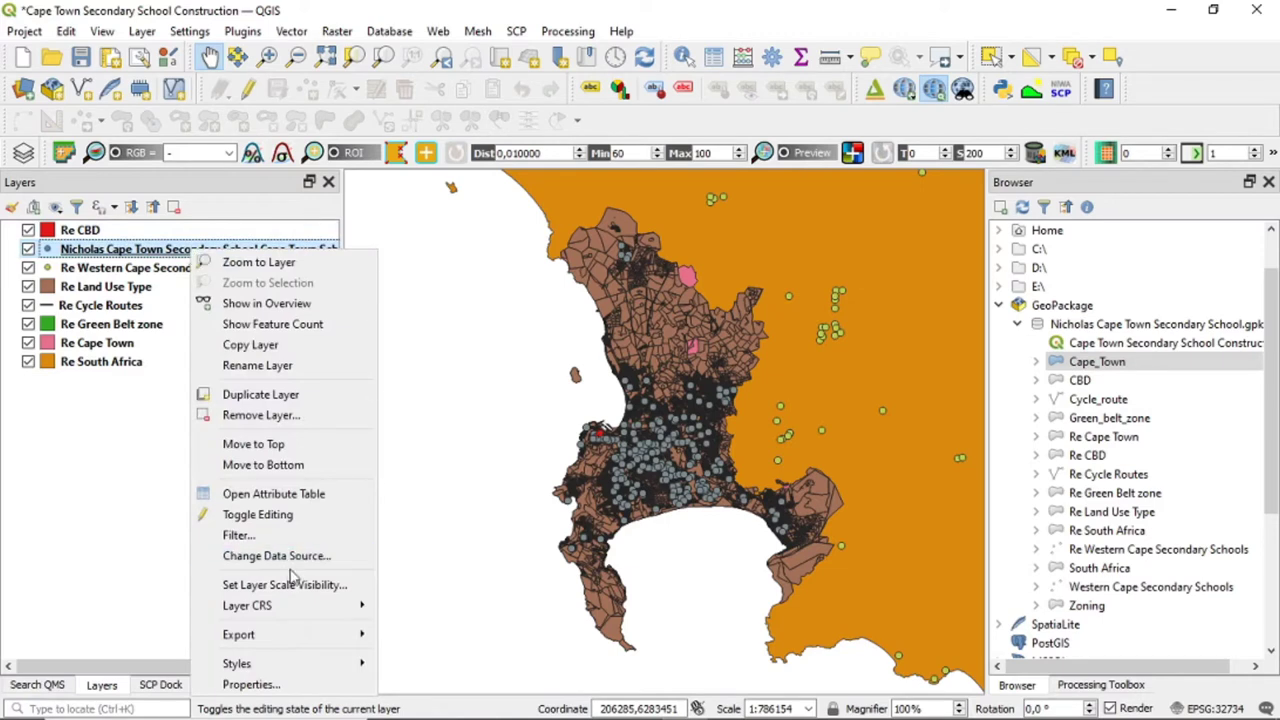
{"action": "left_click", "coordinate": [257, 365]}
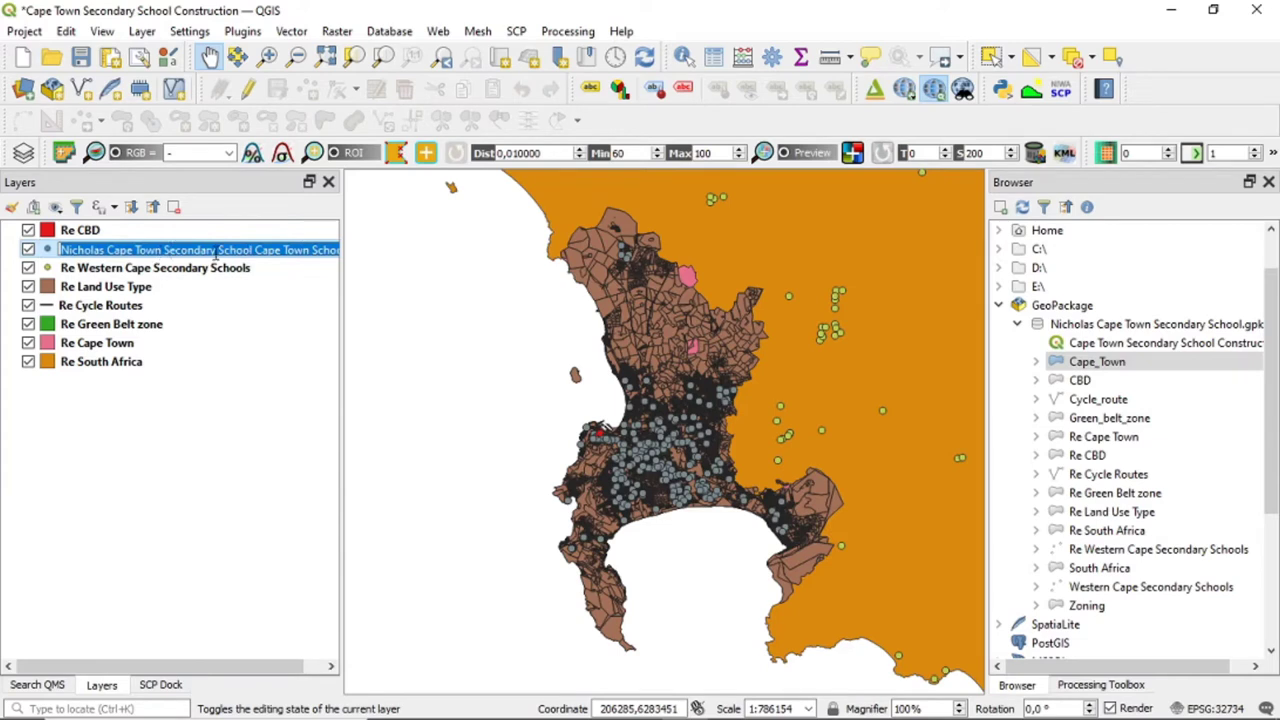
{"action": "left_click_drag", "start_coordinate": [257, 249], "coordinate": [5, 235]}
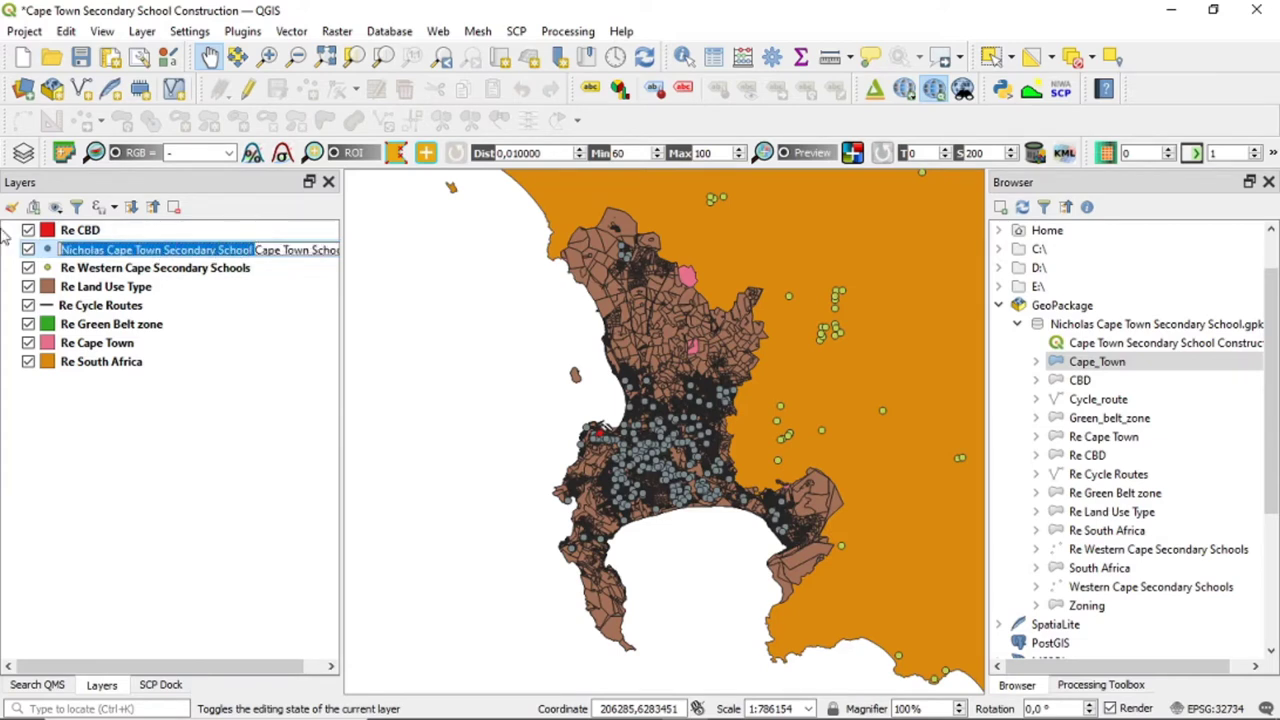
{"action": "key", "text": "BackSpace"}
{"action": "key", "text": "Return"}
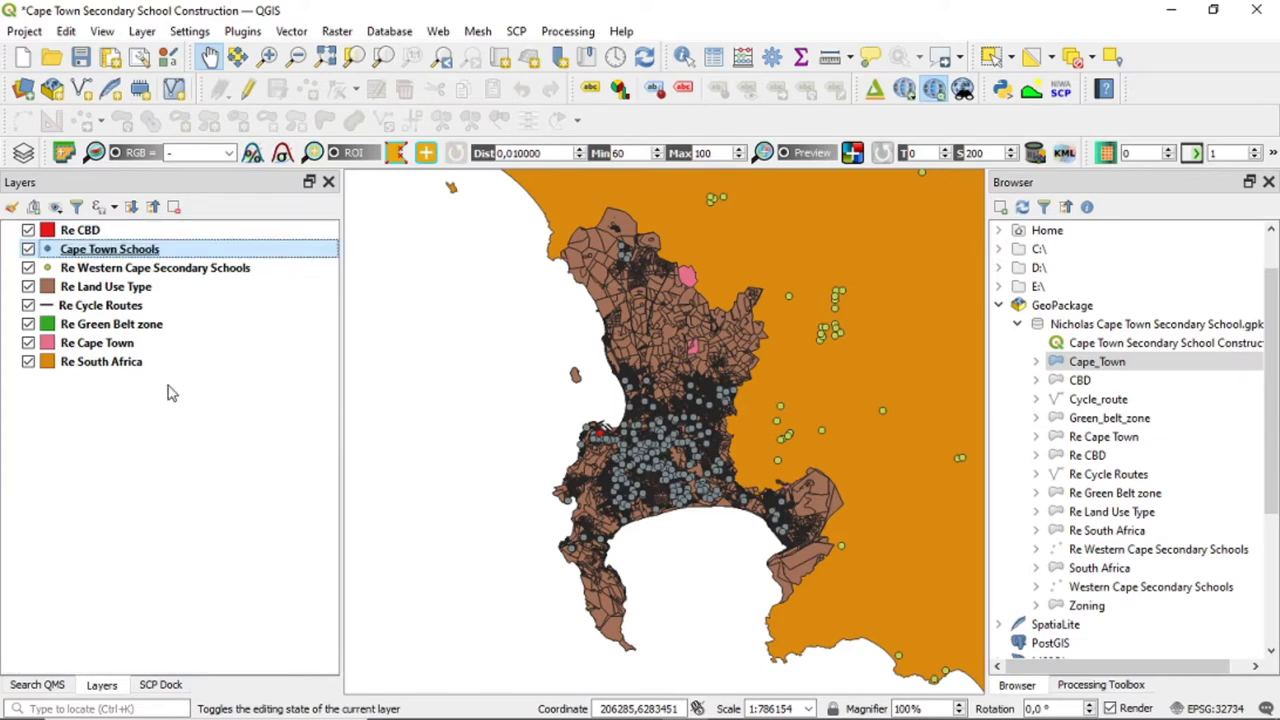
{"action": "left_click", "coordinate": [165, 418]}
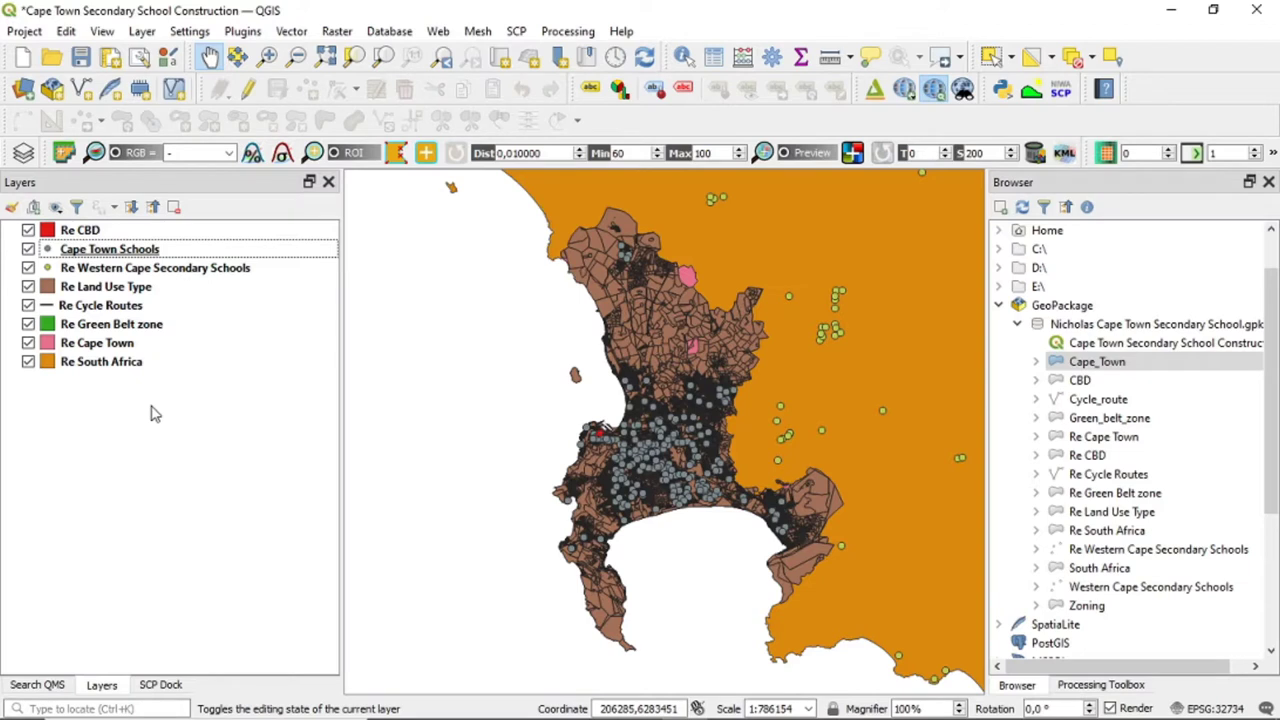
- Set up a Buffer of the Cape Town Schools layer with a distance of 1000 meters and a dissolved result
{"action": "left_click_drag", "start_coordinate": [682, 405], "coordinate": [655, 397]}
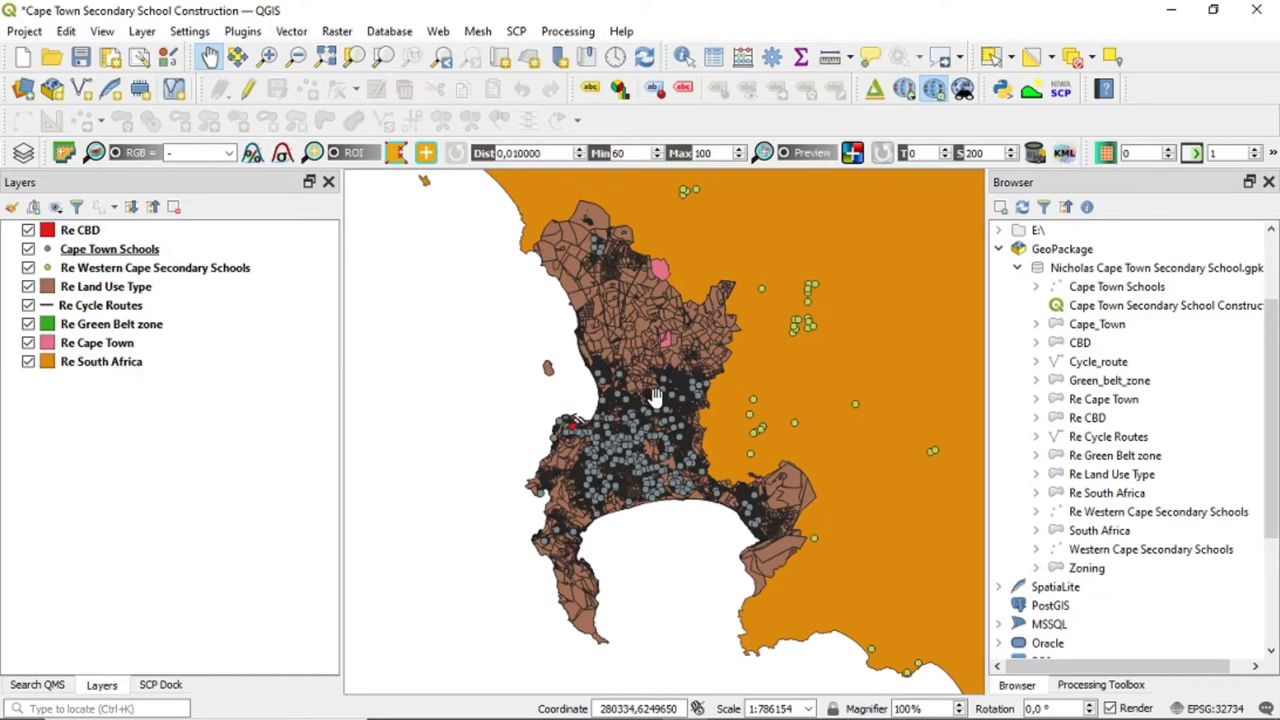
{"action": "left_click", "coordinate": [290, 32]}
{"action": "mouse_move", "coordinate": [303, 58]}
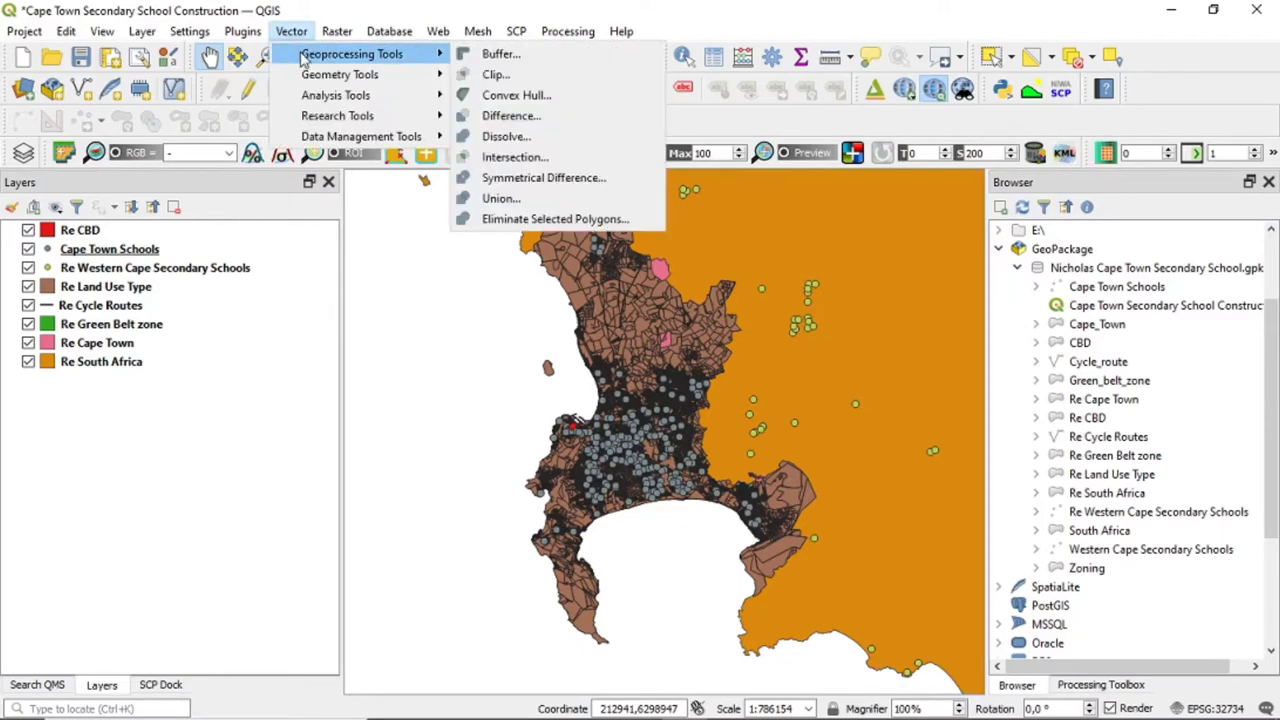
{"action": "left_click", "coordinate": [490, 54]}
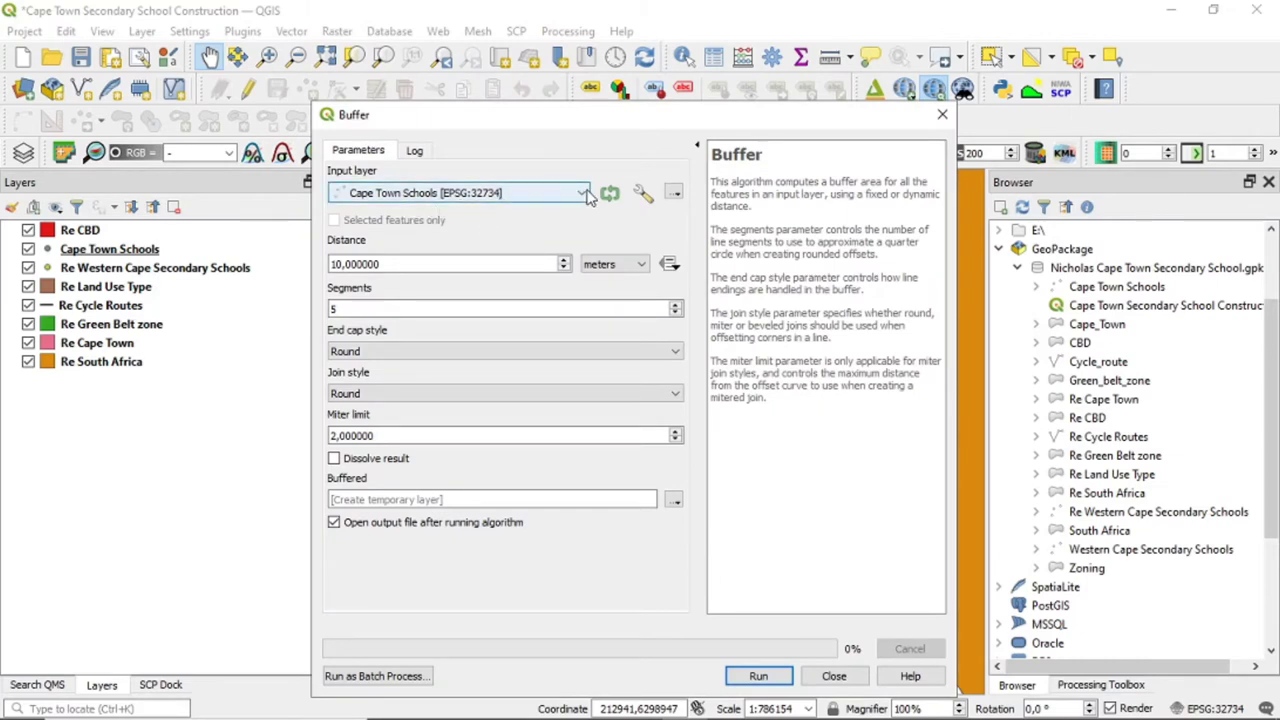
{"action": "left_click", "coordinate": [437, 262]}
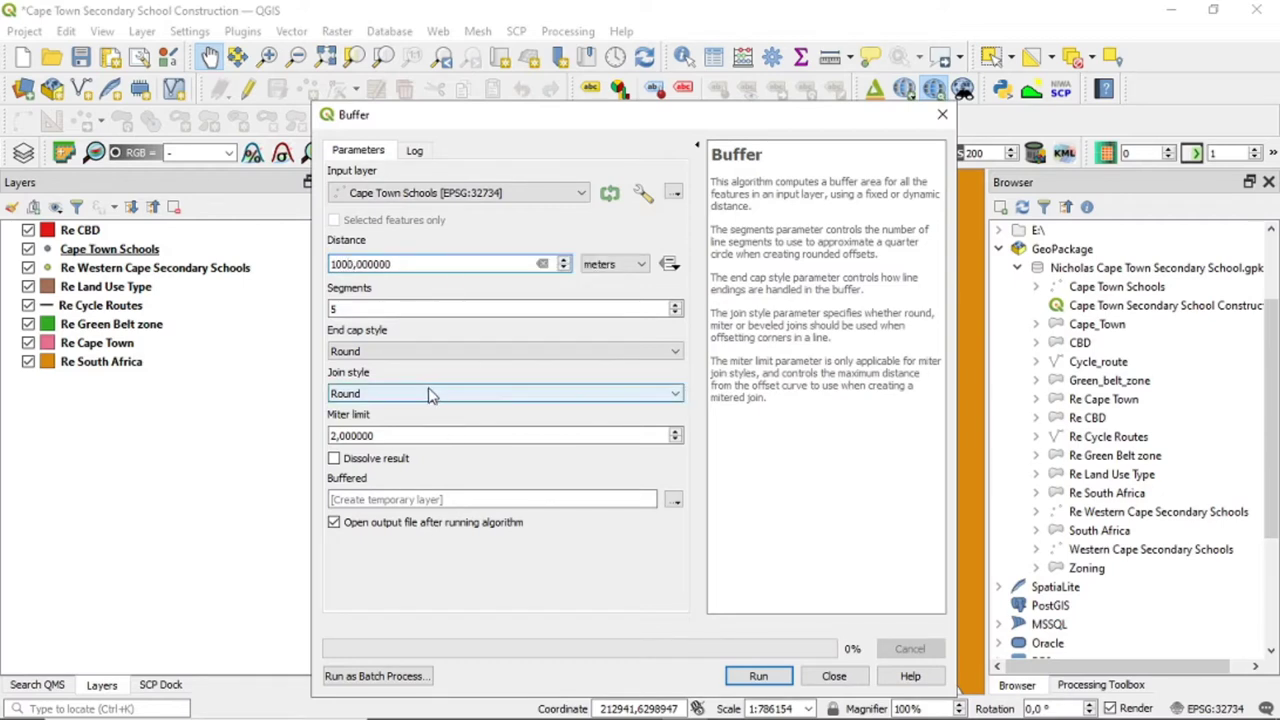
{"action": "left_click", "coordinate": [403, 462]}
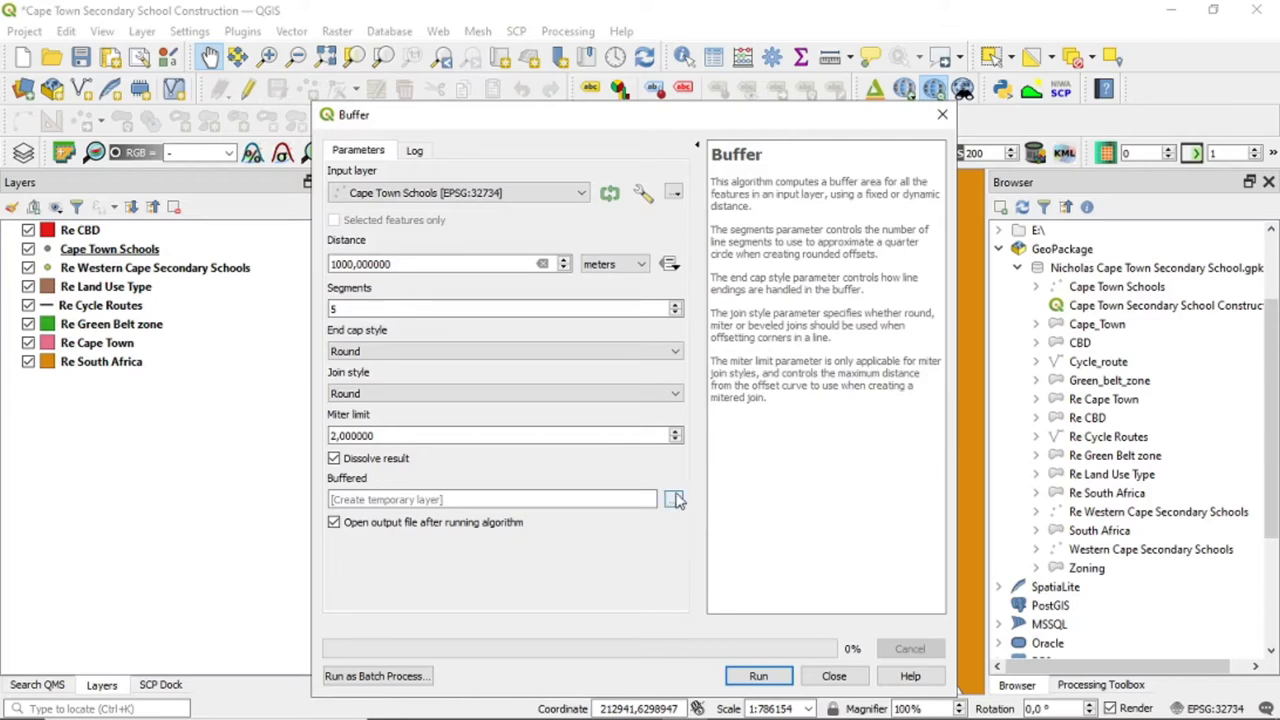
- Direct the buffer output to the Cape Town Secondary School GeoPackage as a layer named Cape Town School 1000m buffer
{"action": "left_click", "coordinate": [675, 499]}
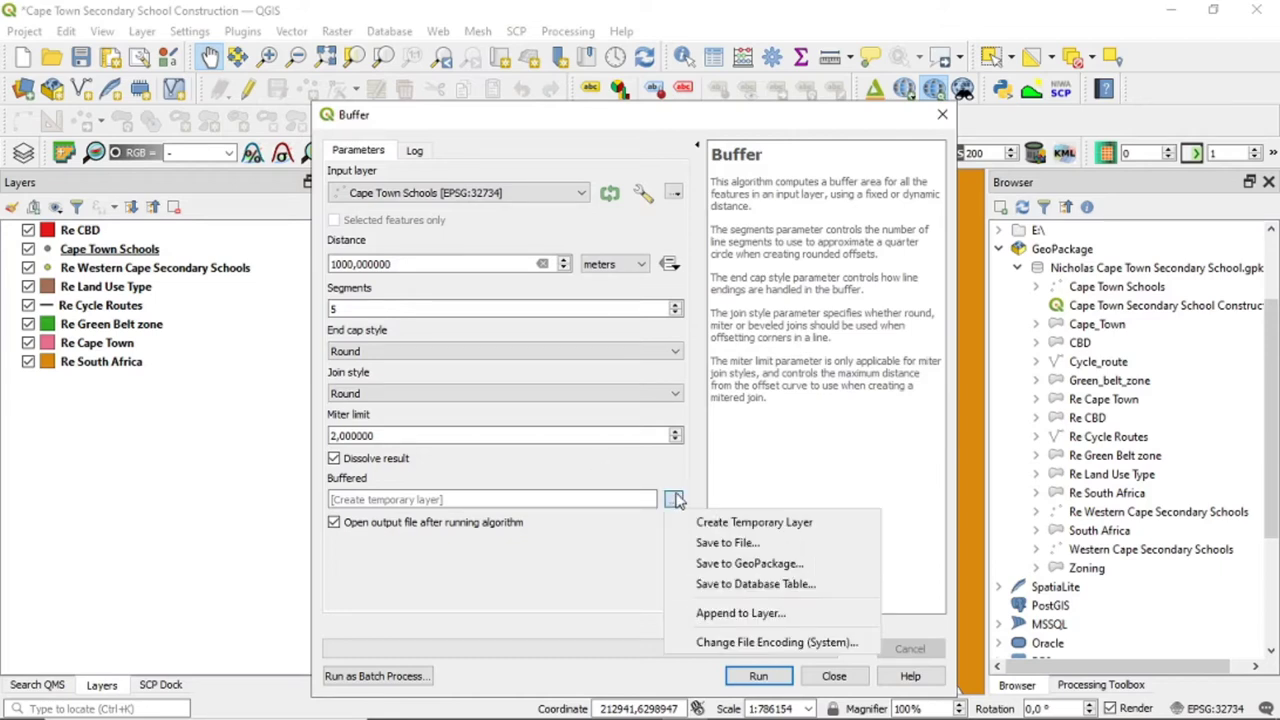
{"action": "left_click", "coordinate": [752, 566]}
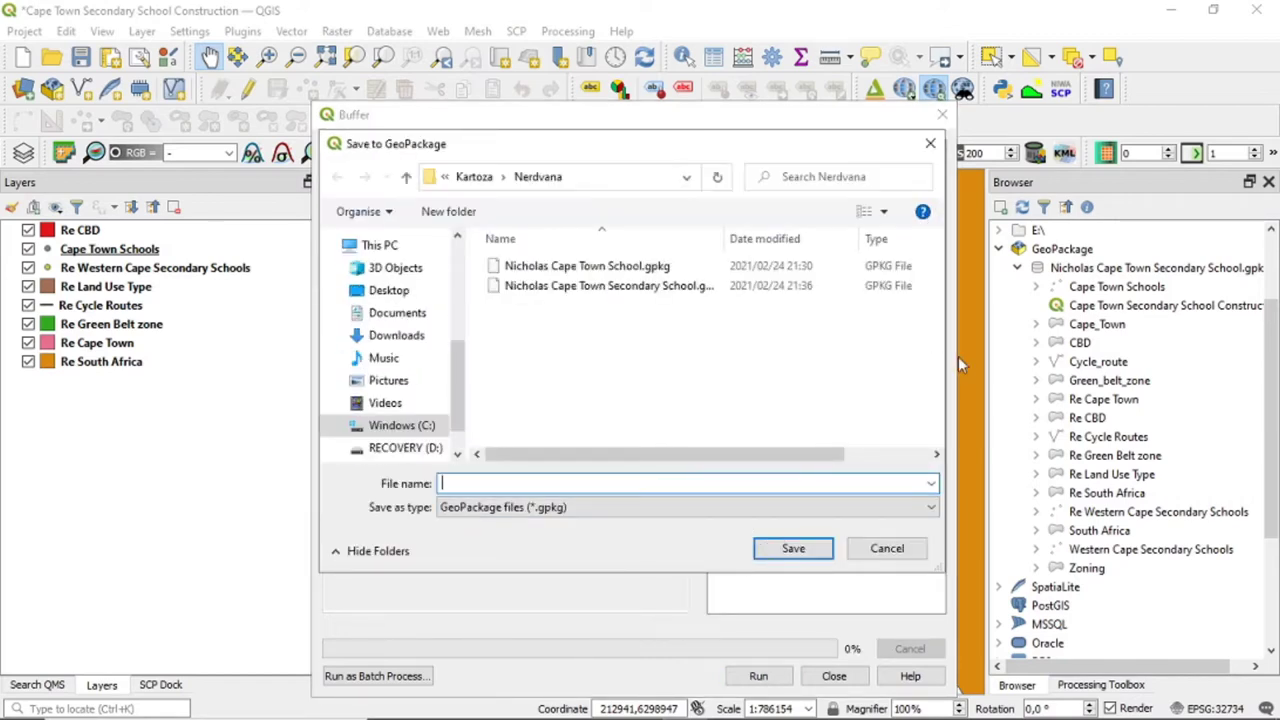
{"action": "left_click", "coordinate": [607, 290]}
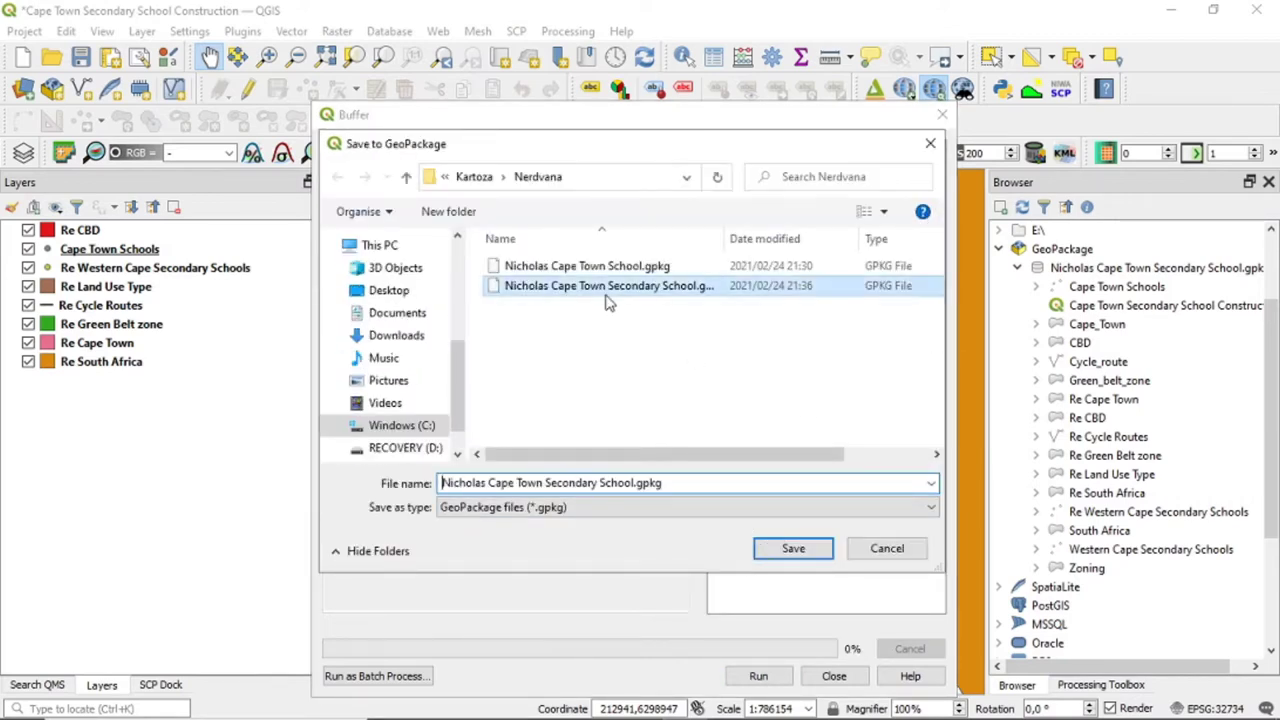
{"action": "left_click", "coordinate": [821, 556]}
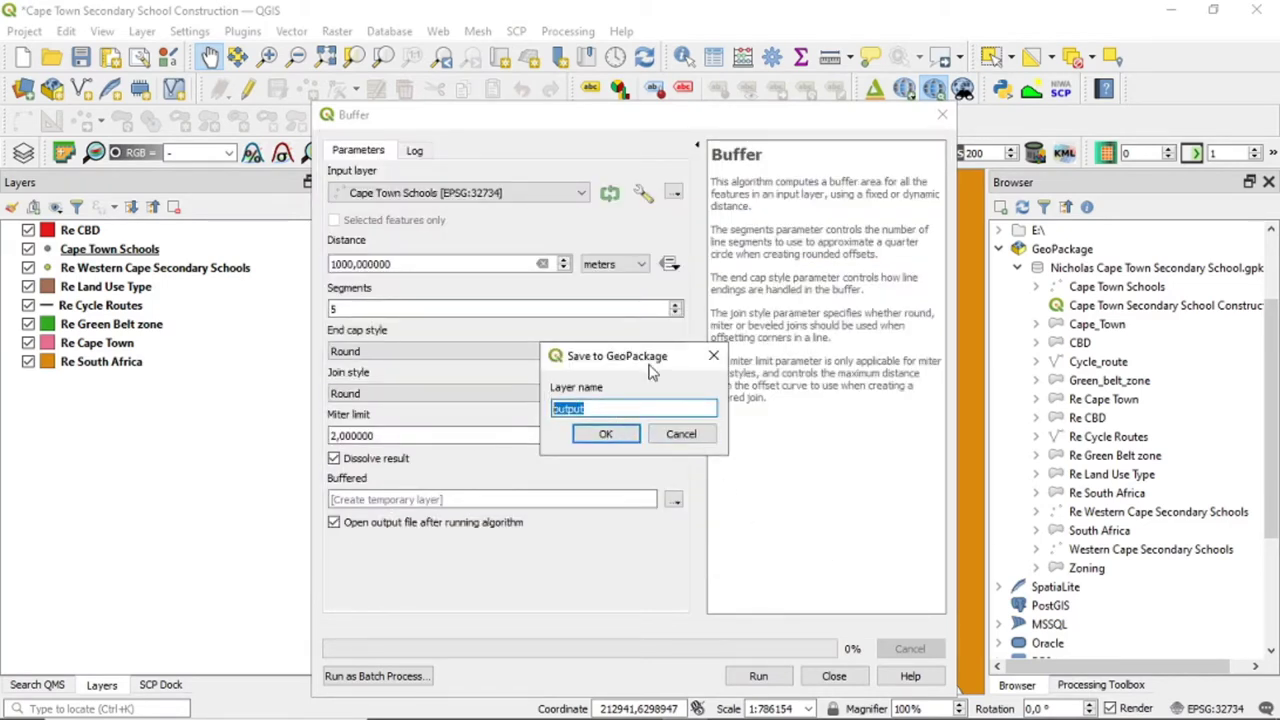
{"action": "type", "text": "Cape Town School 1000m buffer"}
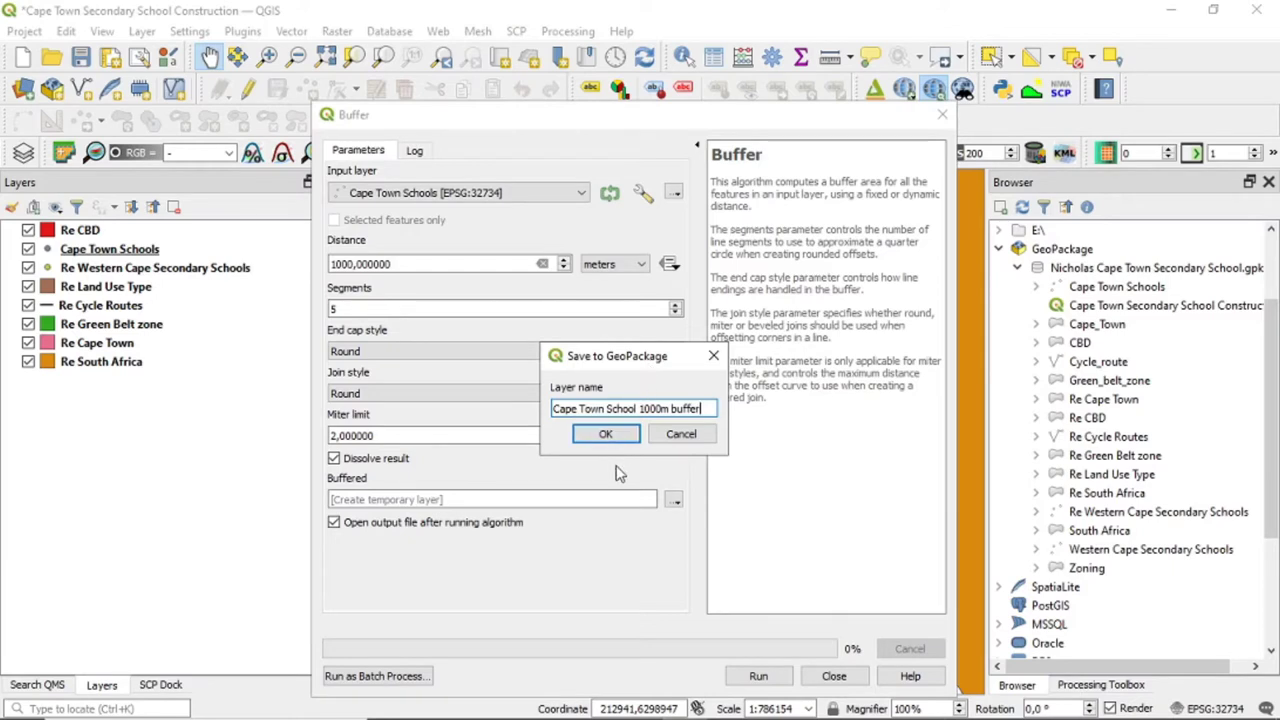
{"action": "key", "text": "End"}
{"action": "left_click", "coordinate": [626, 432]}
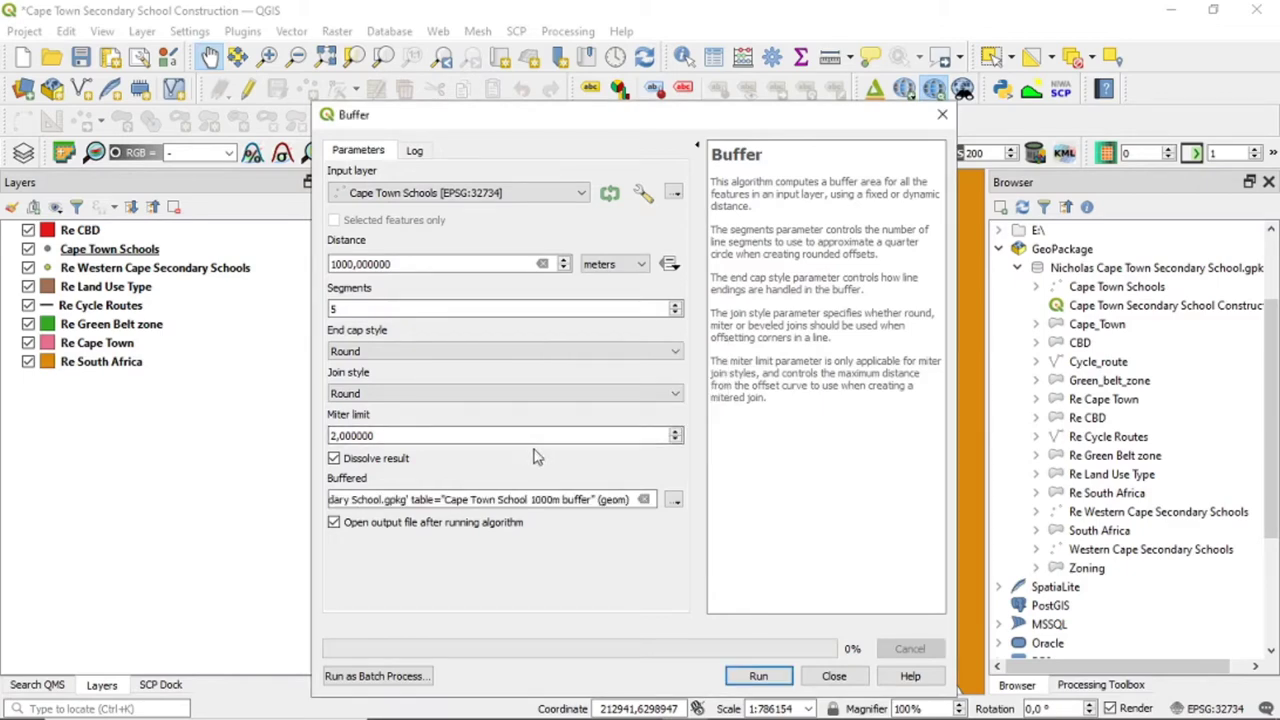
- Run the schools buffer, close the tool and check the resulting buffer zones on the map
{"action": "left_click", "coordinate": [785, 676]}
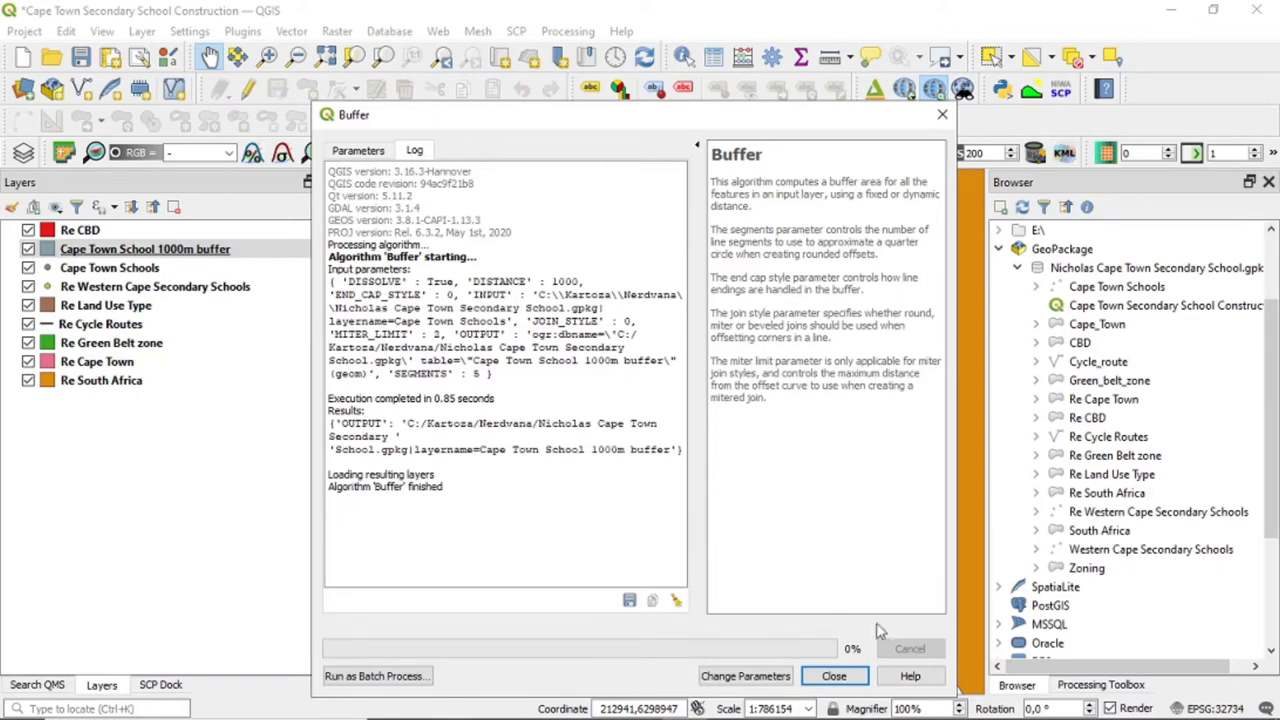
{"action": "left_click", "coordinate": [834, 676]}
{"action": "scroll", "coordinate": [640, 425], "scroll_direction": "up", "scroll_amount": 2}
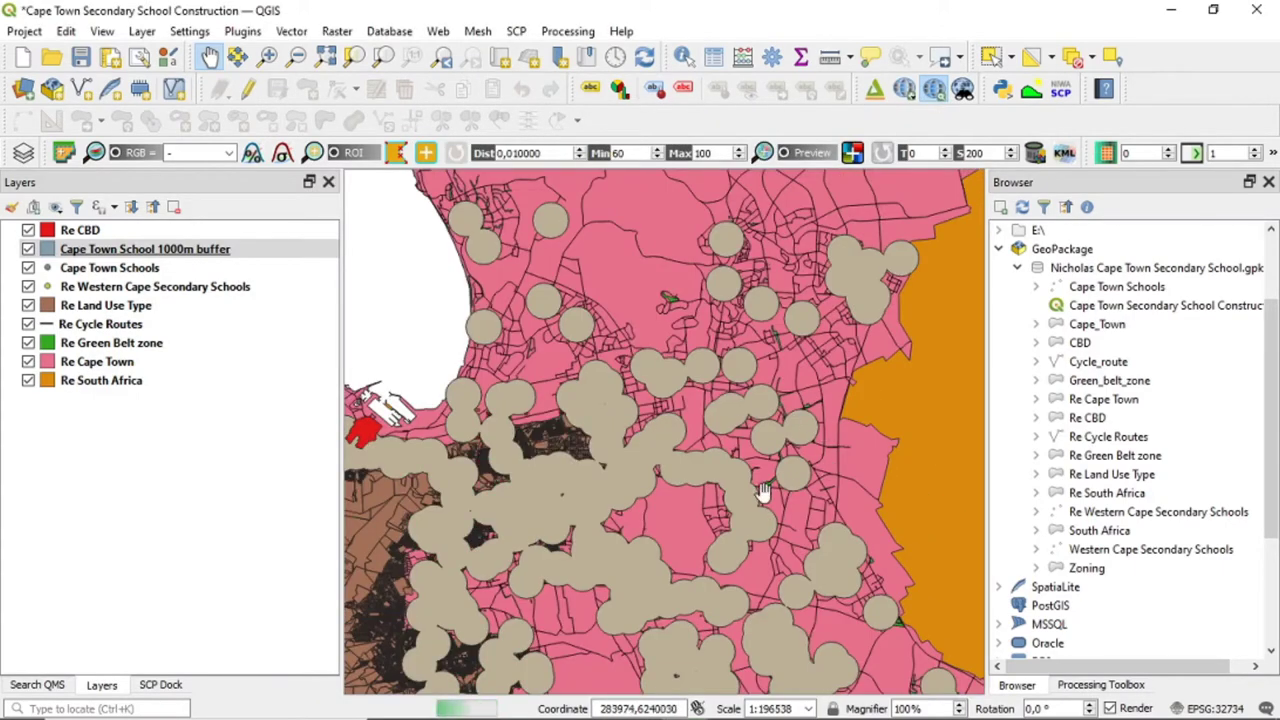
{"action": "key", "text": "ctrl+s"}
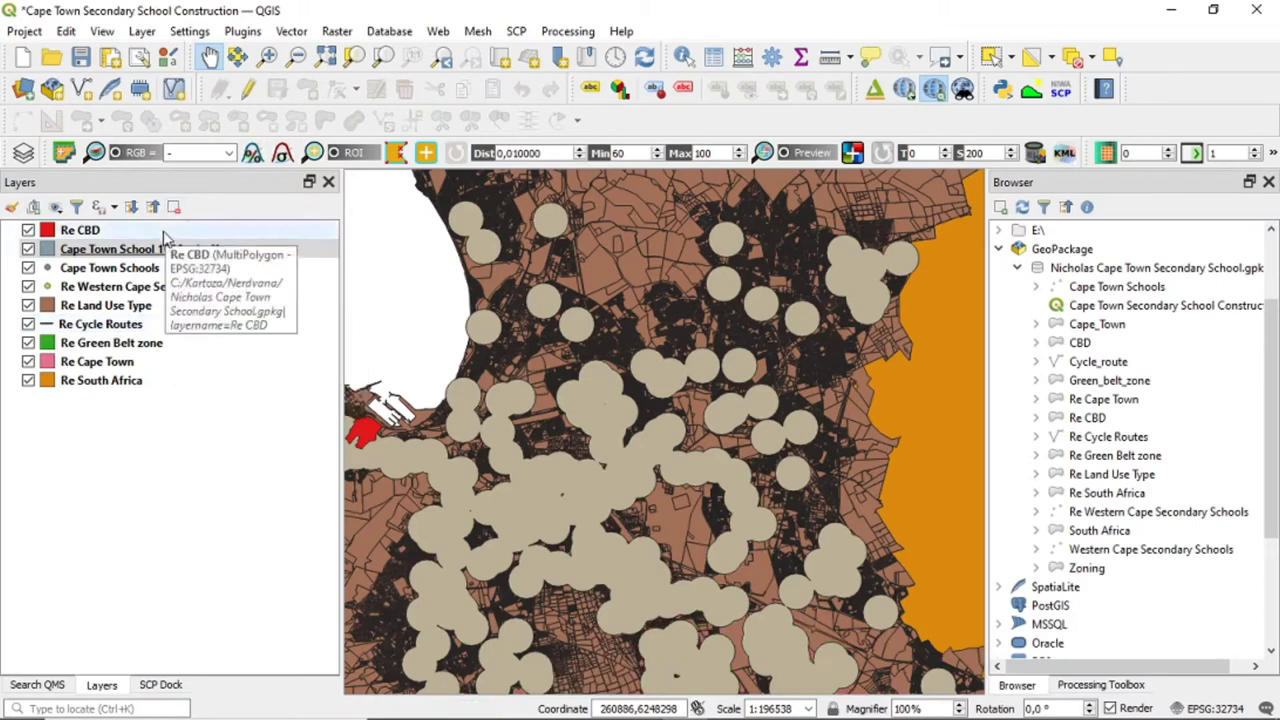
- Set up a Buffer of the Re CBD layer with a distance of 1000 meters and a dissolved result
{"action": "left_click", "coordinate": [165, 233]}
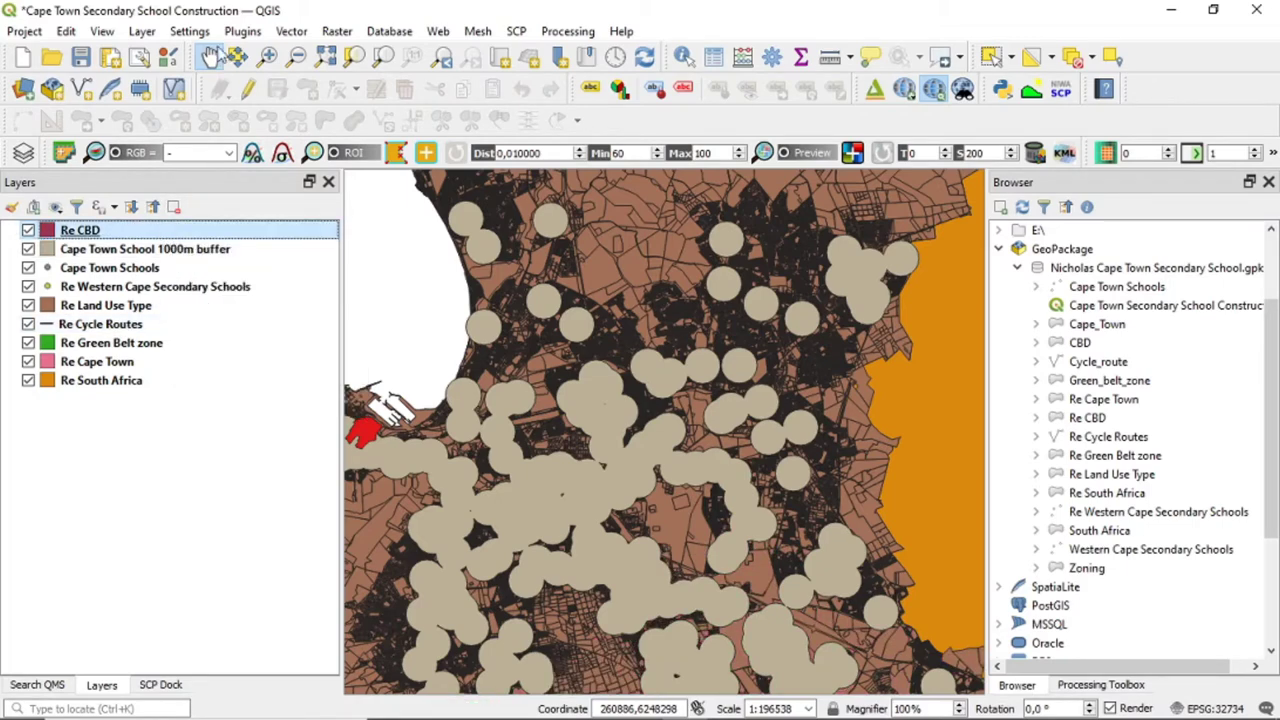
{"action": "left_click", "coordinate": [298, 34]}
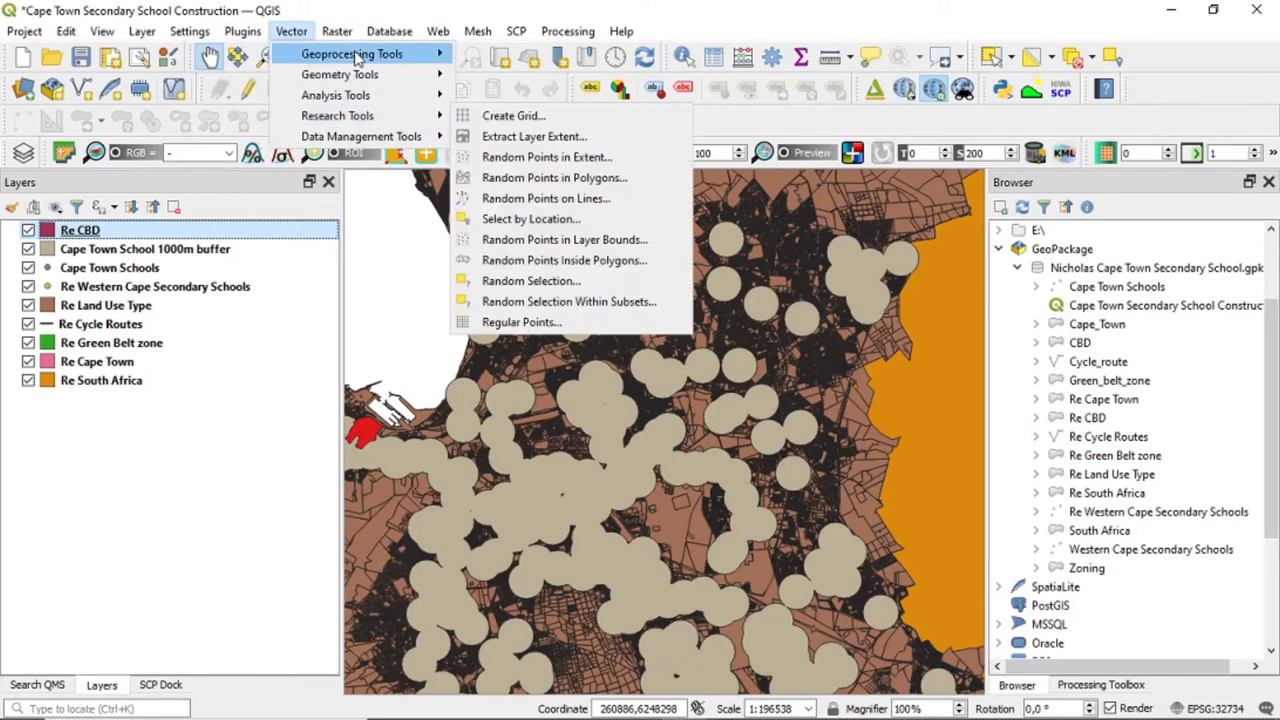
{"action": "mouse_move", "coordinate": [380, 54]}
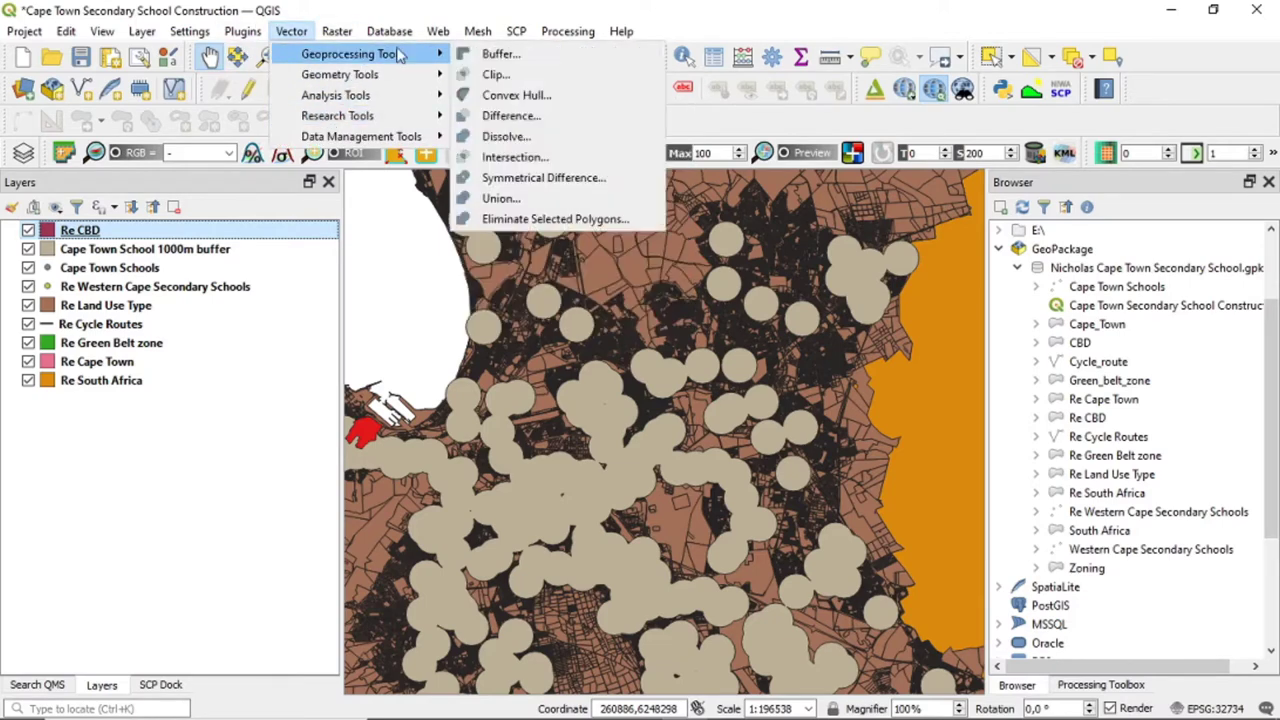
{"action": "left_click", "coordinate": [565, 55]}
{"action": "left_click", "coordinate": [490, 190]}
{"action": "left_click", "coordinate": [494, 191]}
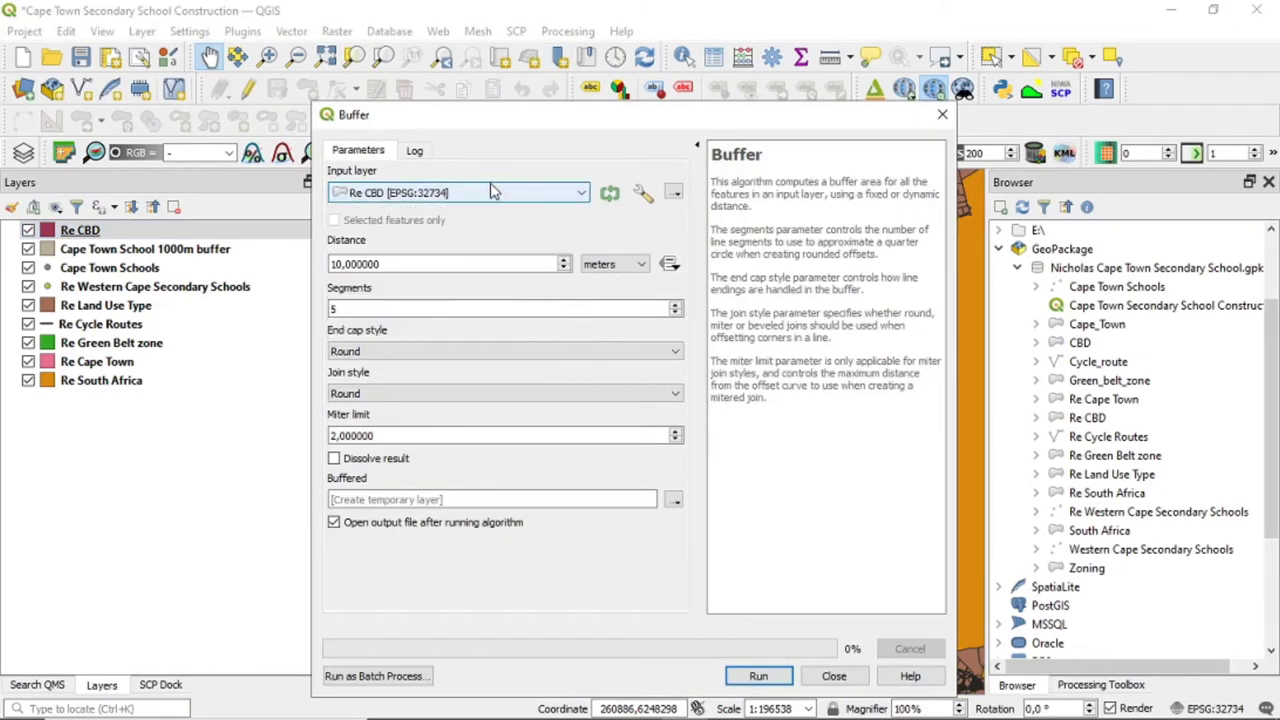
{"action": "left_click", "coordinate": [337, 264]}
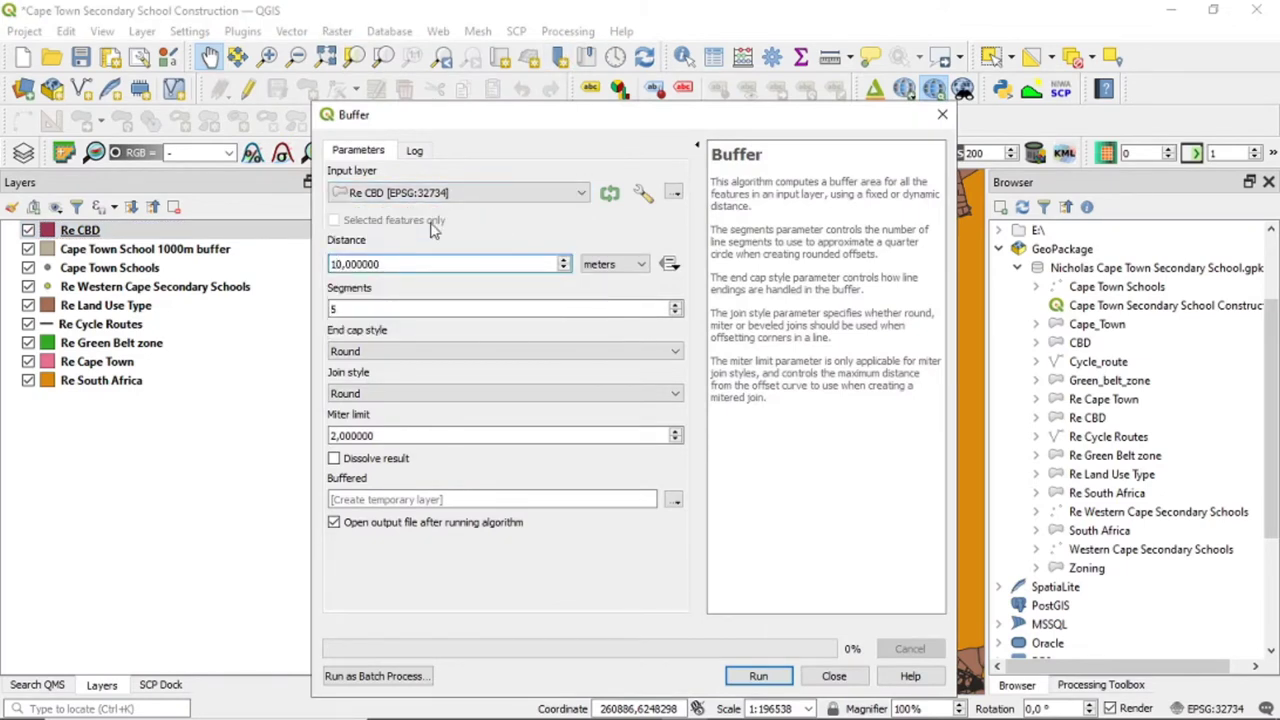
{"action": "type", "text": "00"}
{"action": "left_click", "coordinate": [334, 458]}
- Direct the CBD buffer output to the Cape Town Secondary School GeoPackage as a layer named CBD 1000m Buffer
{"action": "left_click", "coordinate": [674, 500]}
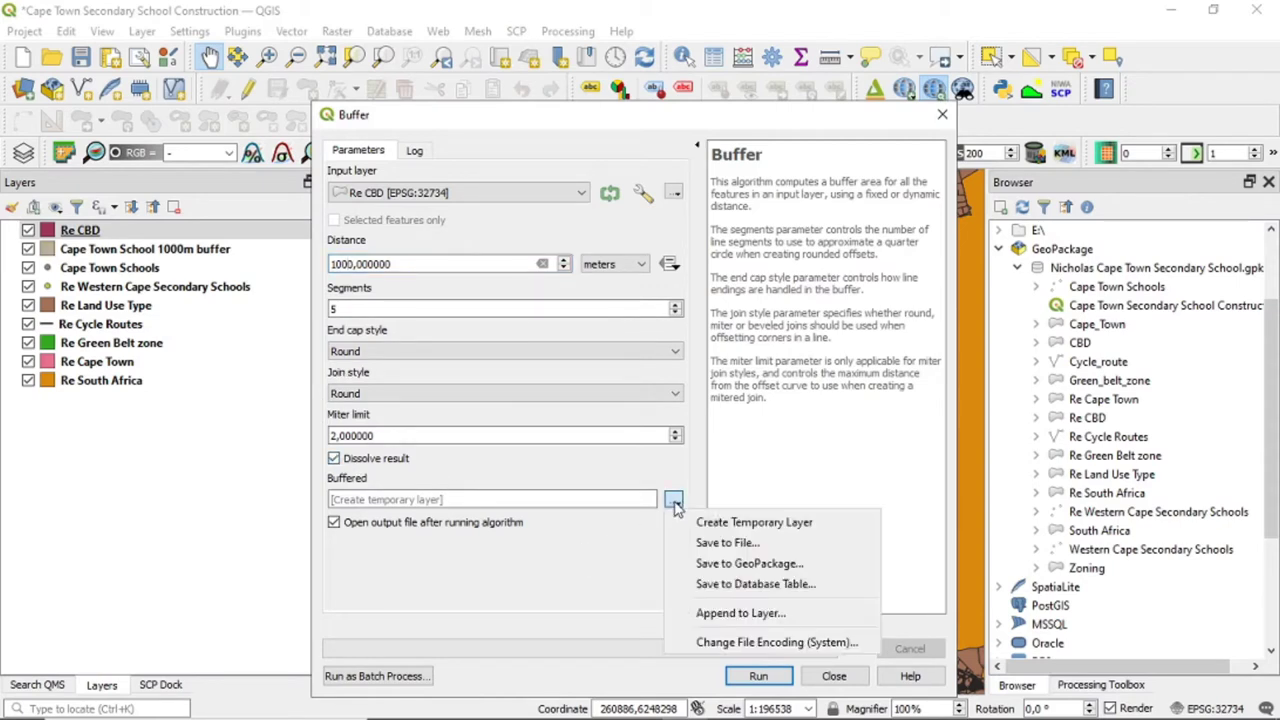
{"action": "left_click", "coordinate": [745, 563]}
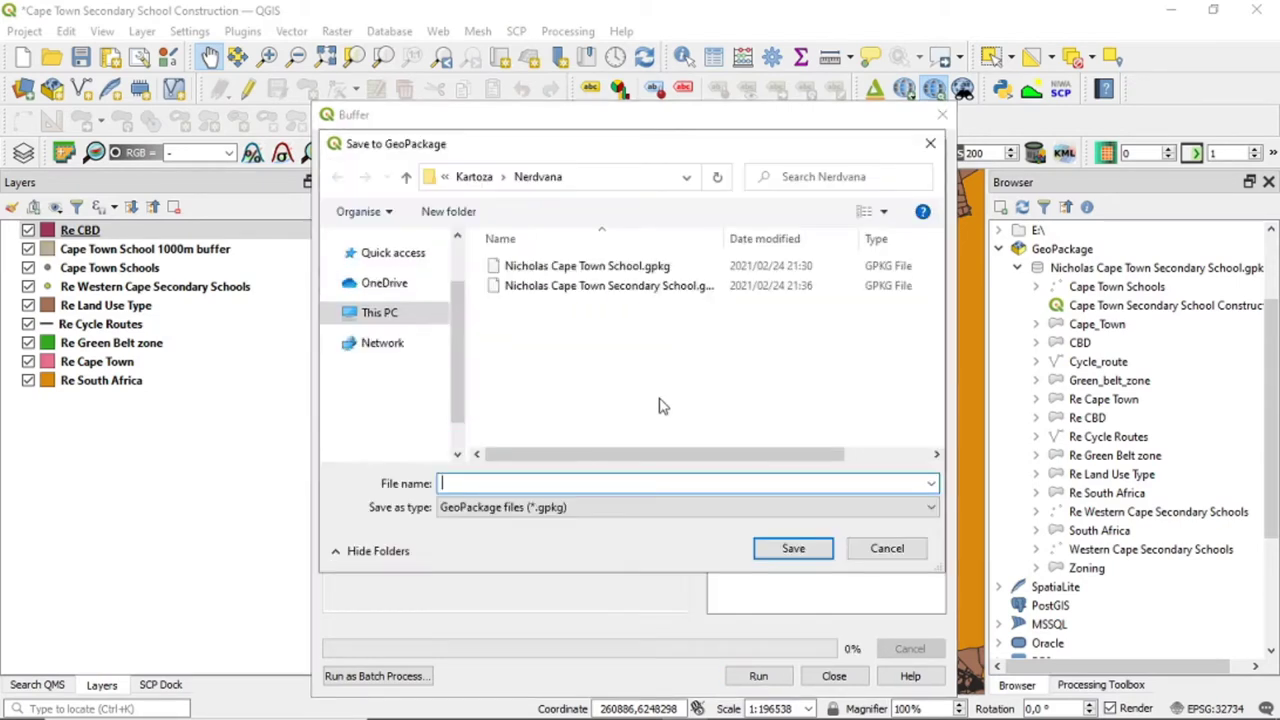
{"action": "left_click", "coordinate": [620, 288]}
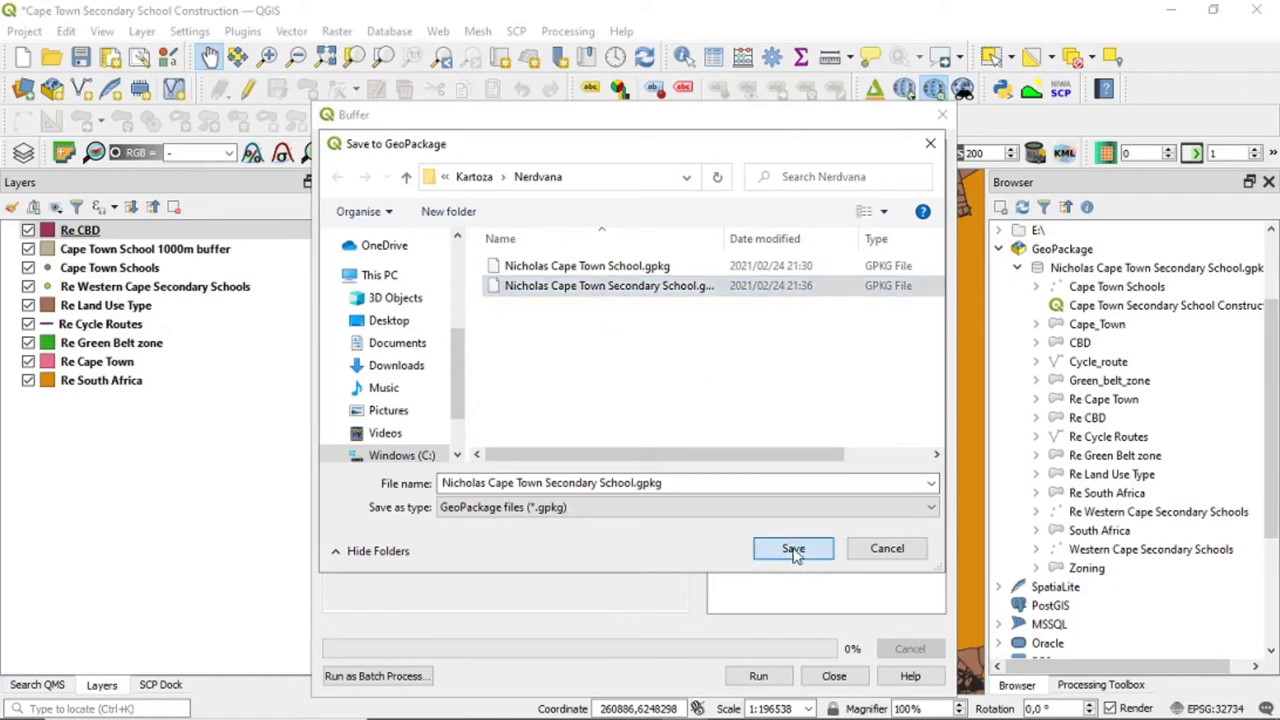
{"action": "left_click", "coordinate": [795, 549]}
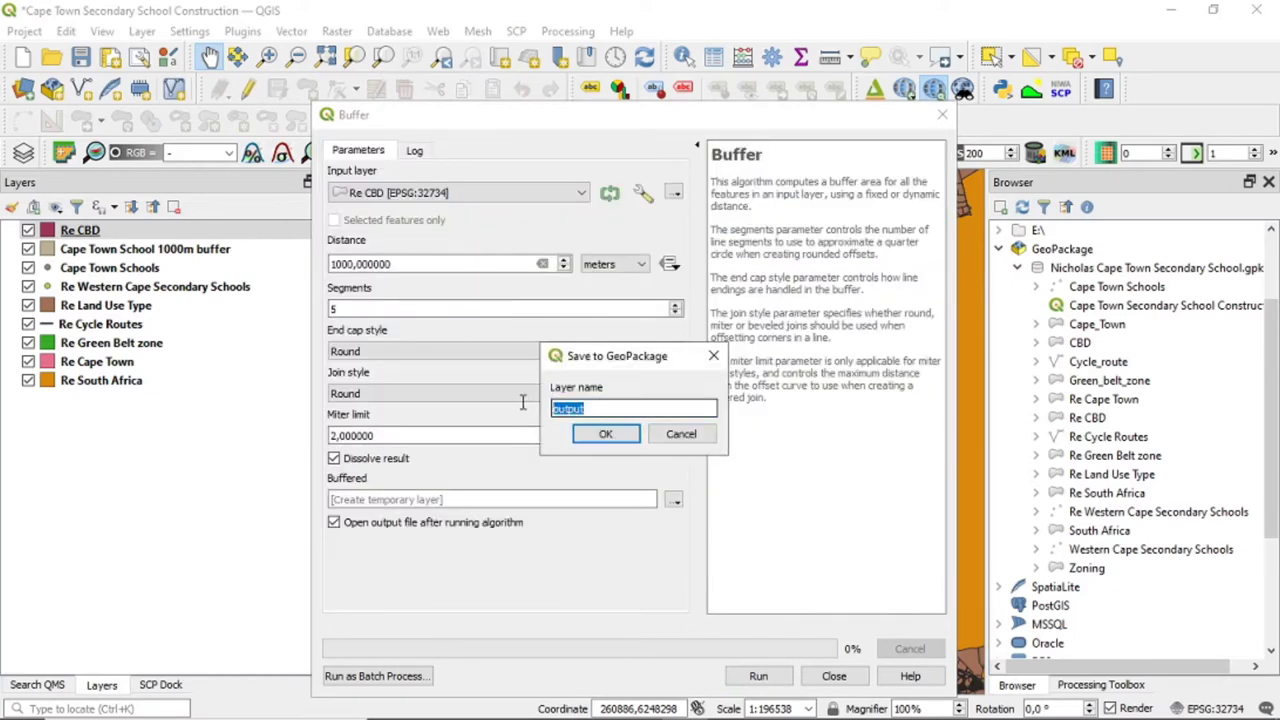
{"action": "key", "text": "BackSpace"}
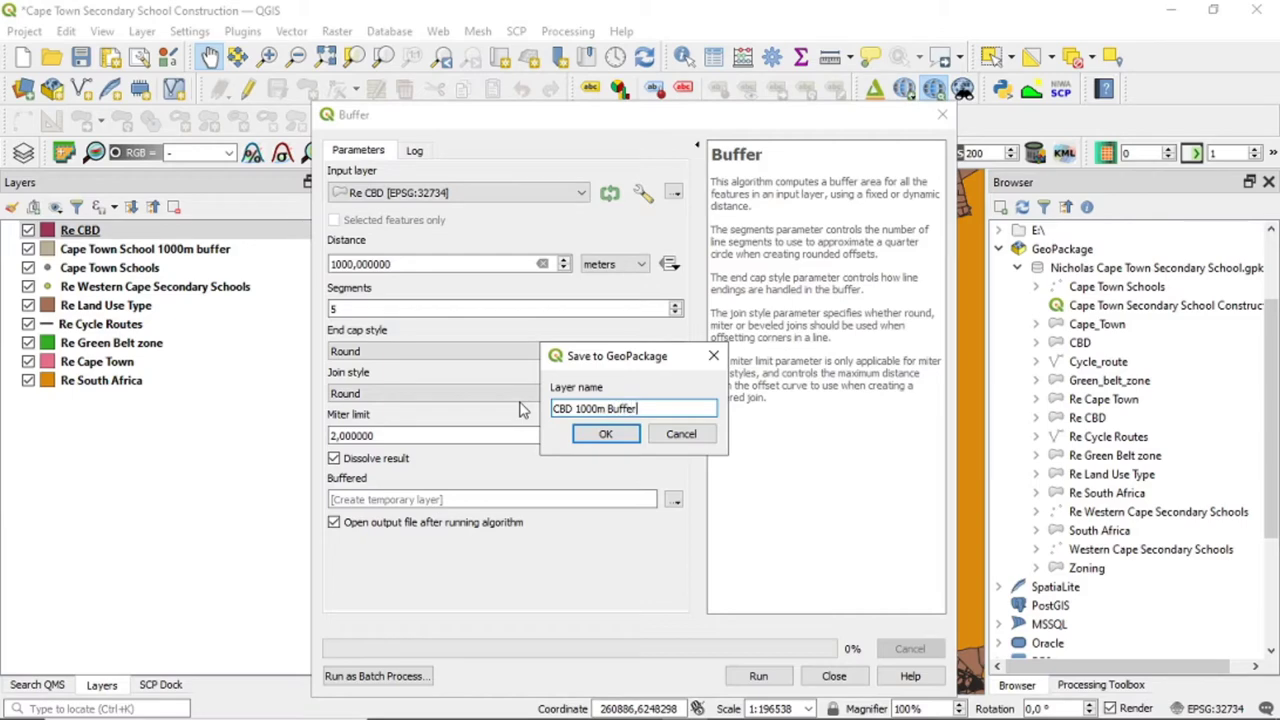
{"action": "left_click", "coordinate": [607, 435]}
- Run the CBD buffer, close the tool and check the buffered area on the map
{"action": "left_click", "coordinate": [782, 682]}
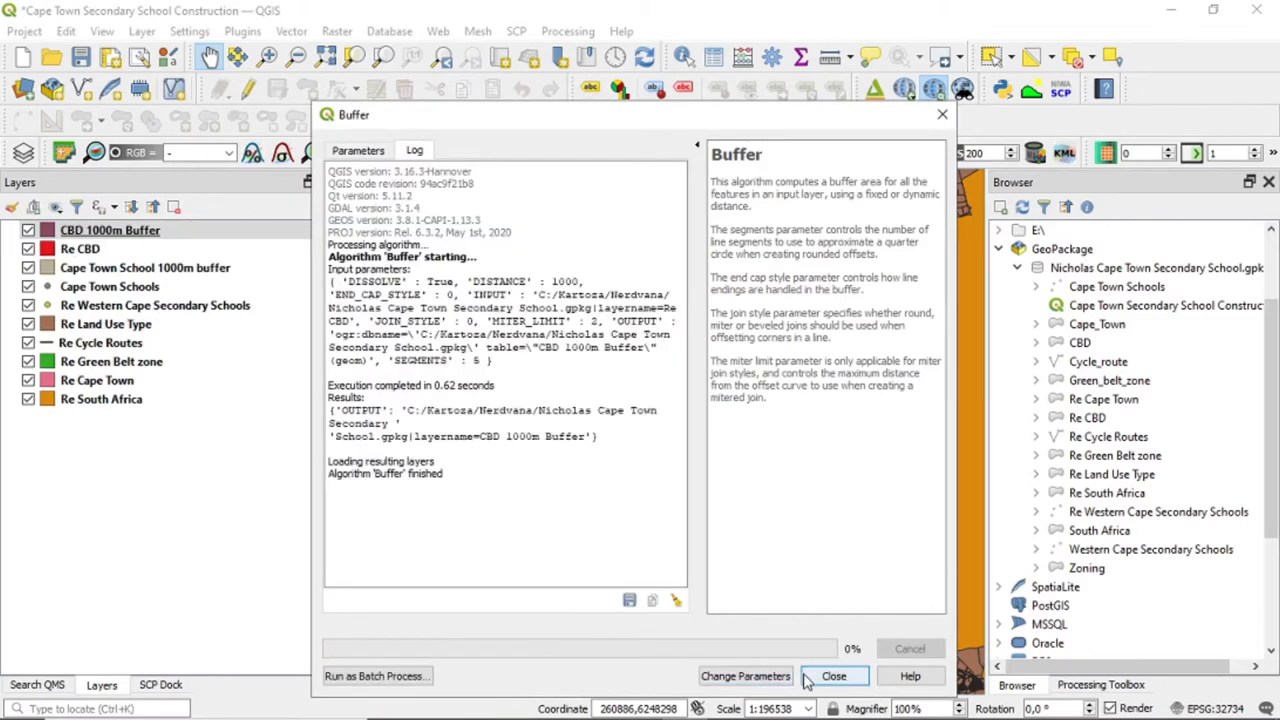
{"action": "left_click", "coordinate": [808, 678]}
{"action": "scroll", "coordinate": [453, 462], "scroll_direction": "down", "scroll_amount": 1}
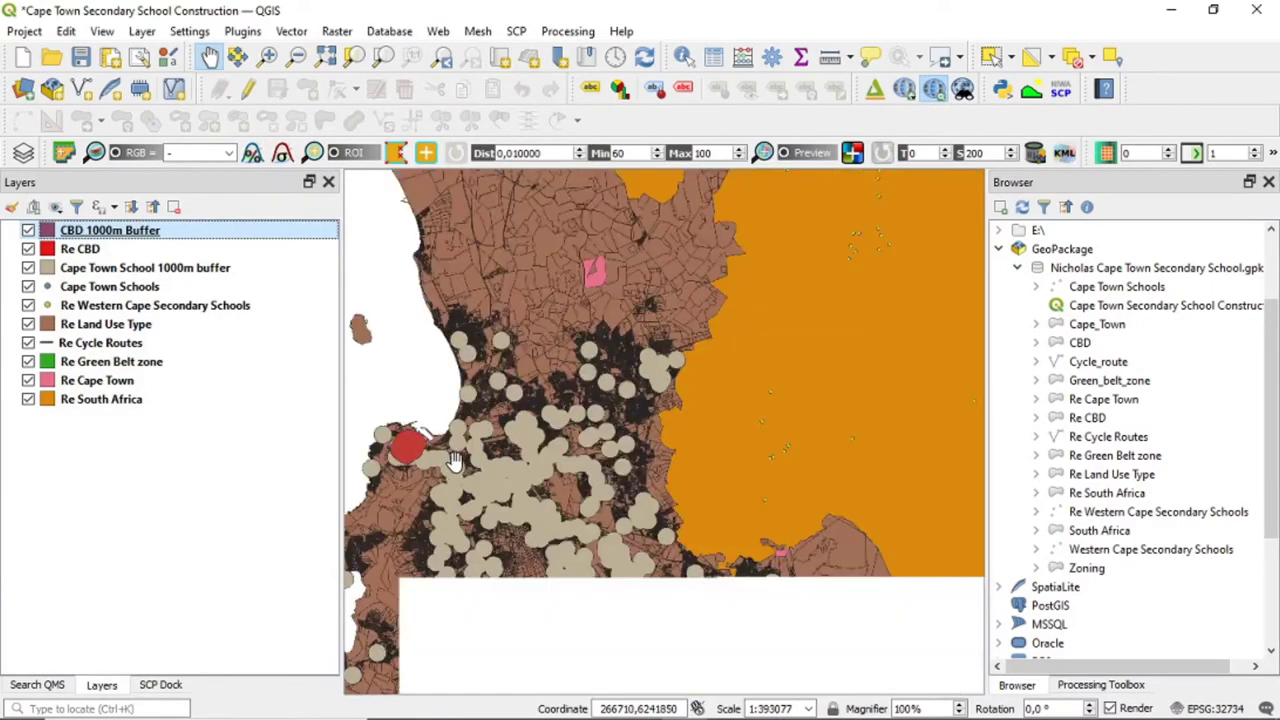
{"action": "scroll", "coordinate": [453, 462], "scroll_direction": "up", "scroll_amount": 1}
{"action": "left_click_drag", "start_coordinate": [494, 491], "coordinate": [558, 447]}
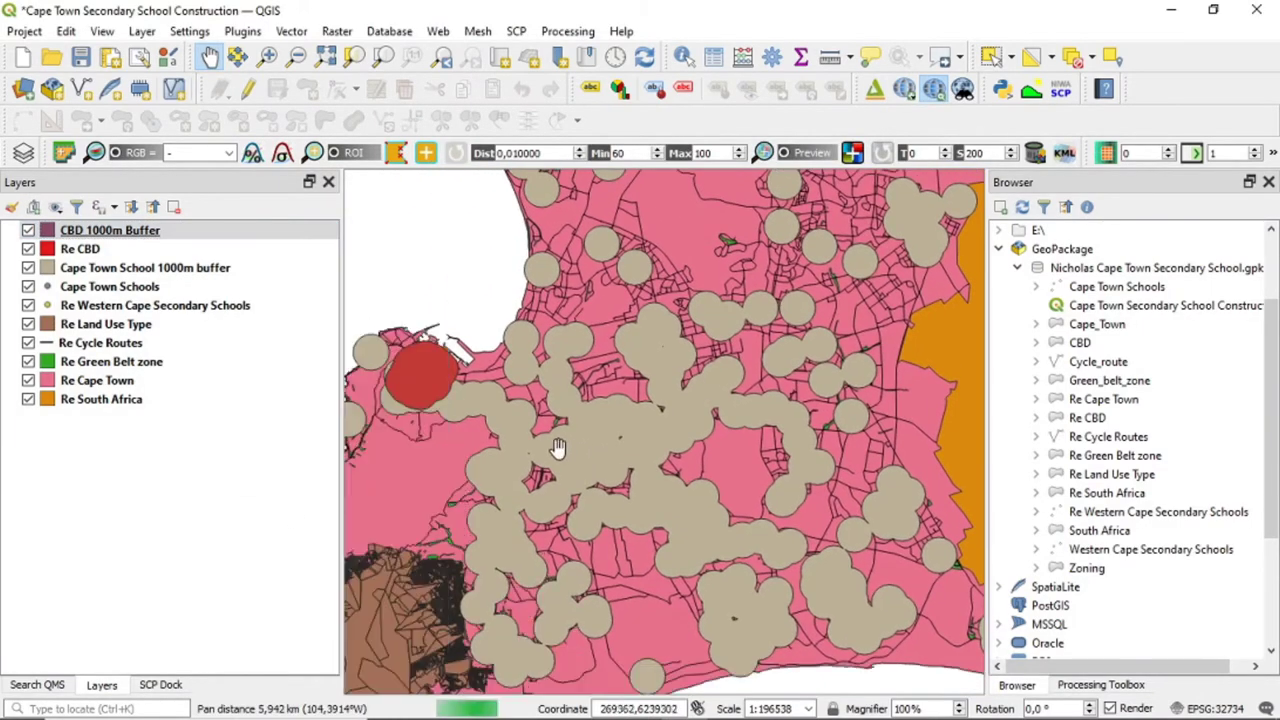
- Set up a Buffer of the Re Cycle Routes layer with a distance of 200 meters and a dissolved result
{"action": "right_click", "coordinate": [86, 345]}
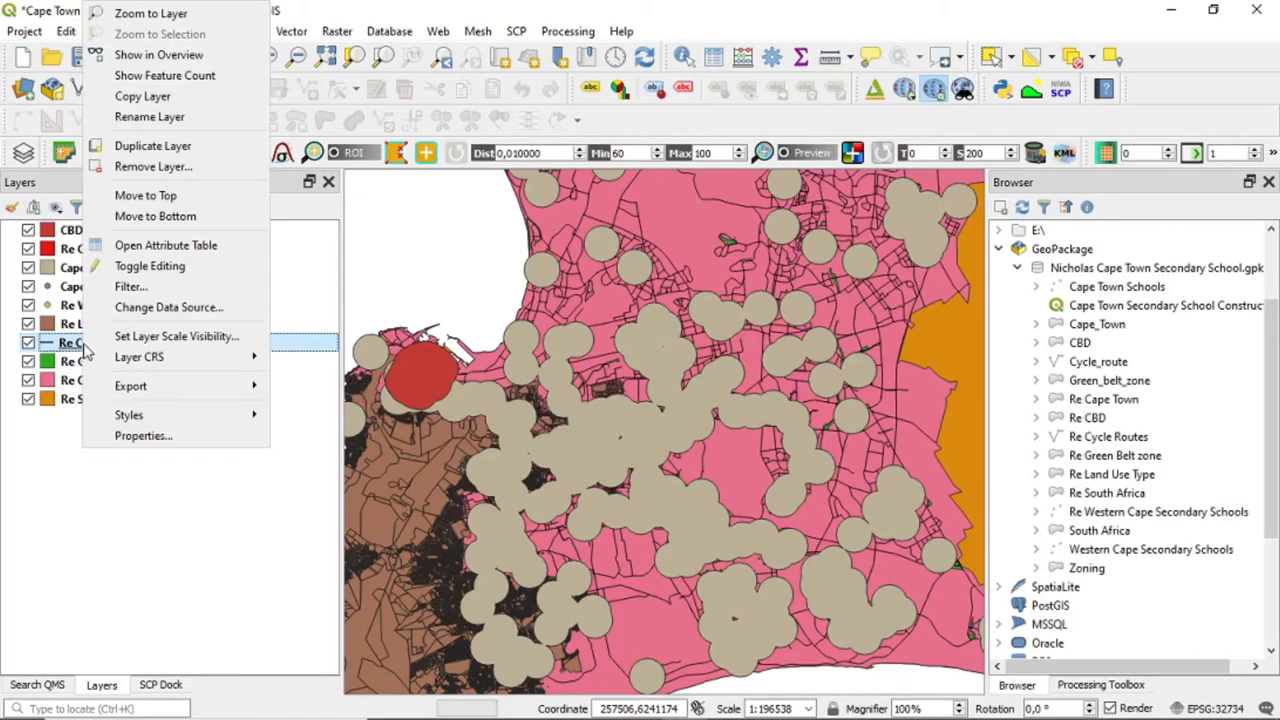
{"action": "key", "text": "Escape"}
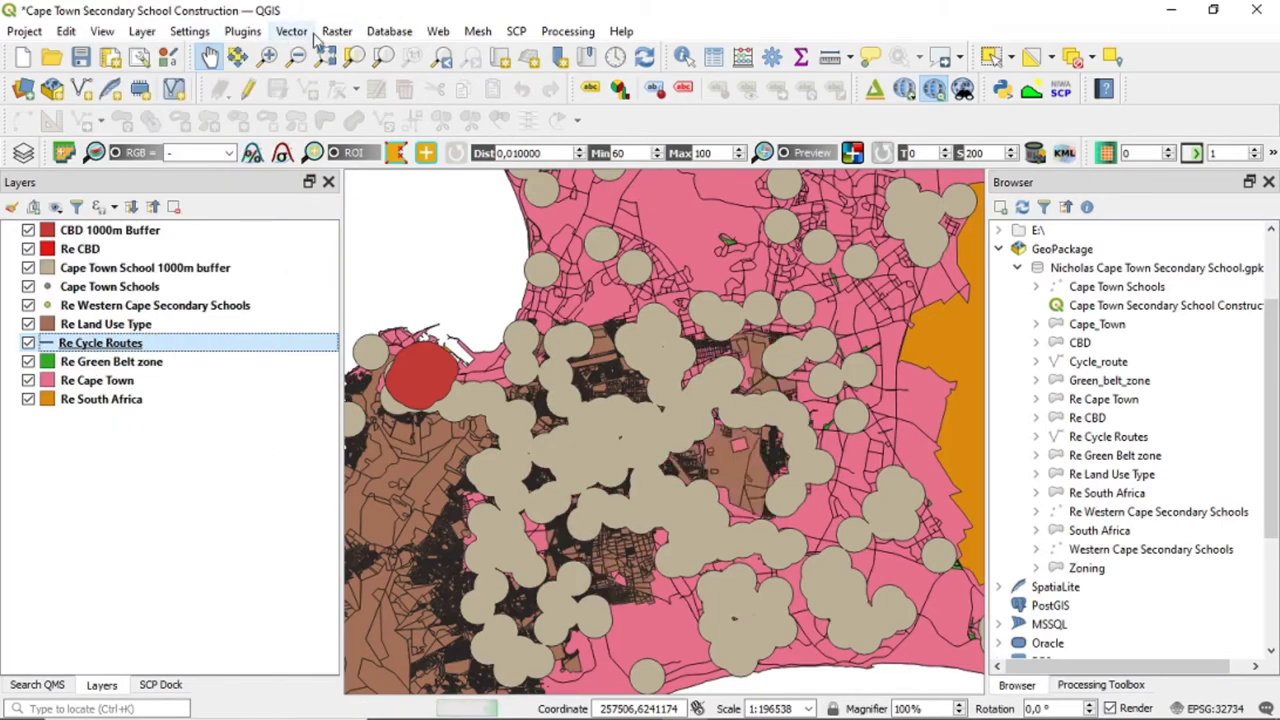
{"action": "left_click", "coordinate": [305, 33]}
{"action": "mouse_move", "coordinate": [440, 54]}
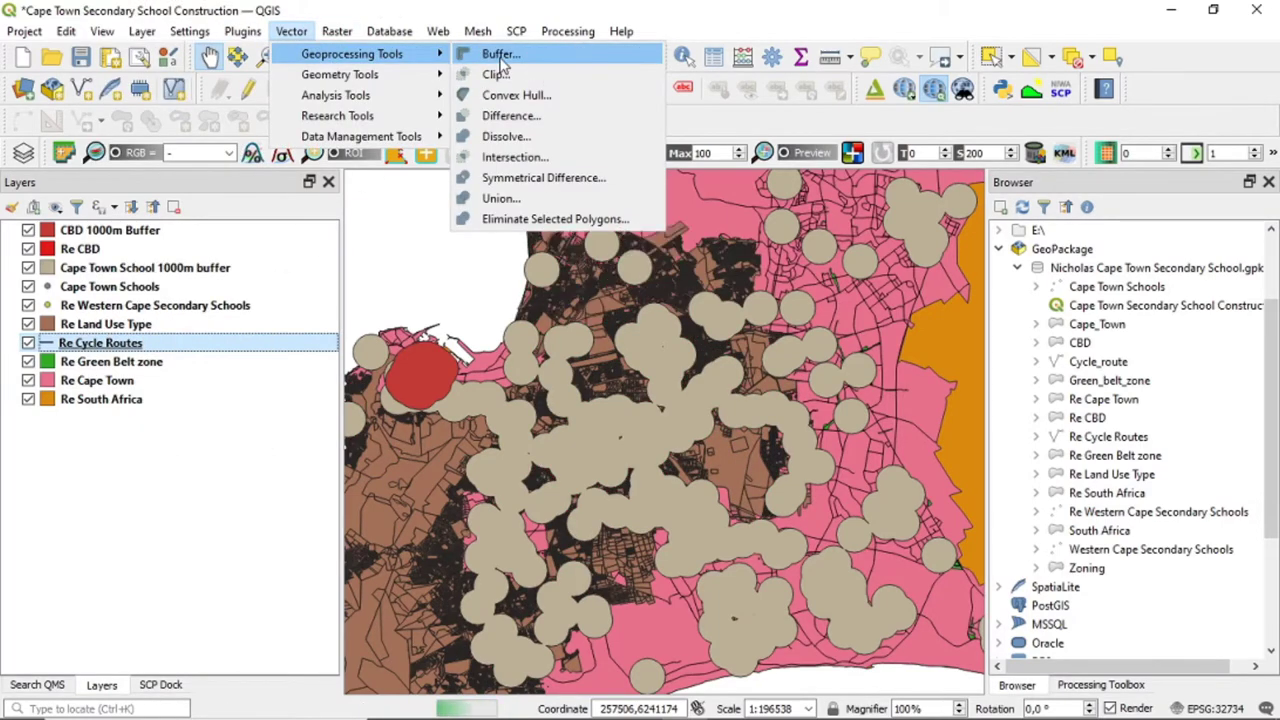
{"action": "left_click", "coordinate": [500, 55]}
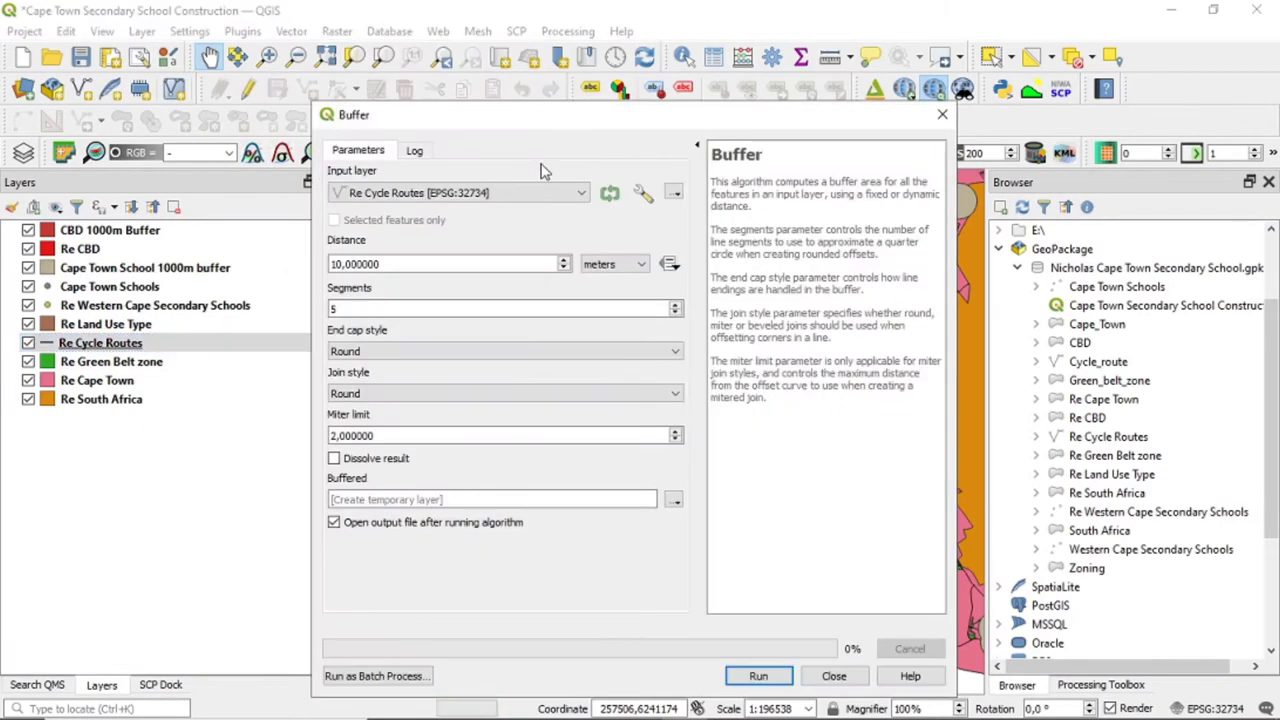
{"action": "left_click", "coordinate": [340, 264]}
{"action": "left_click_drag", "start_coordinate": [342, 264], "coordinate": [318, 262]}
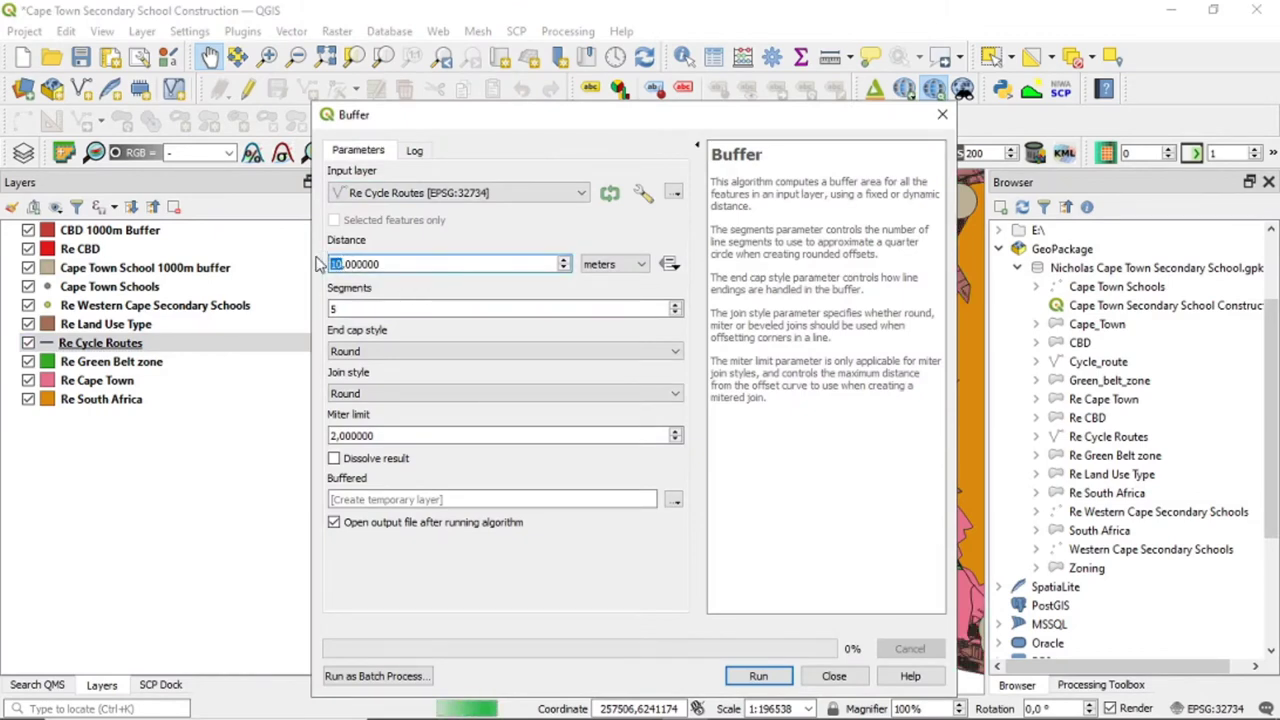
{"action": "type", "text": "200"}
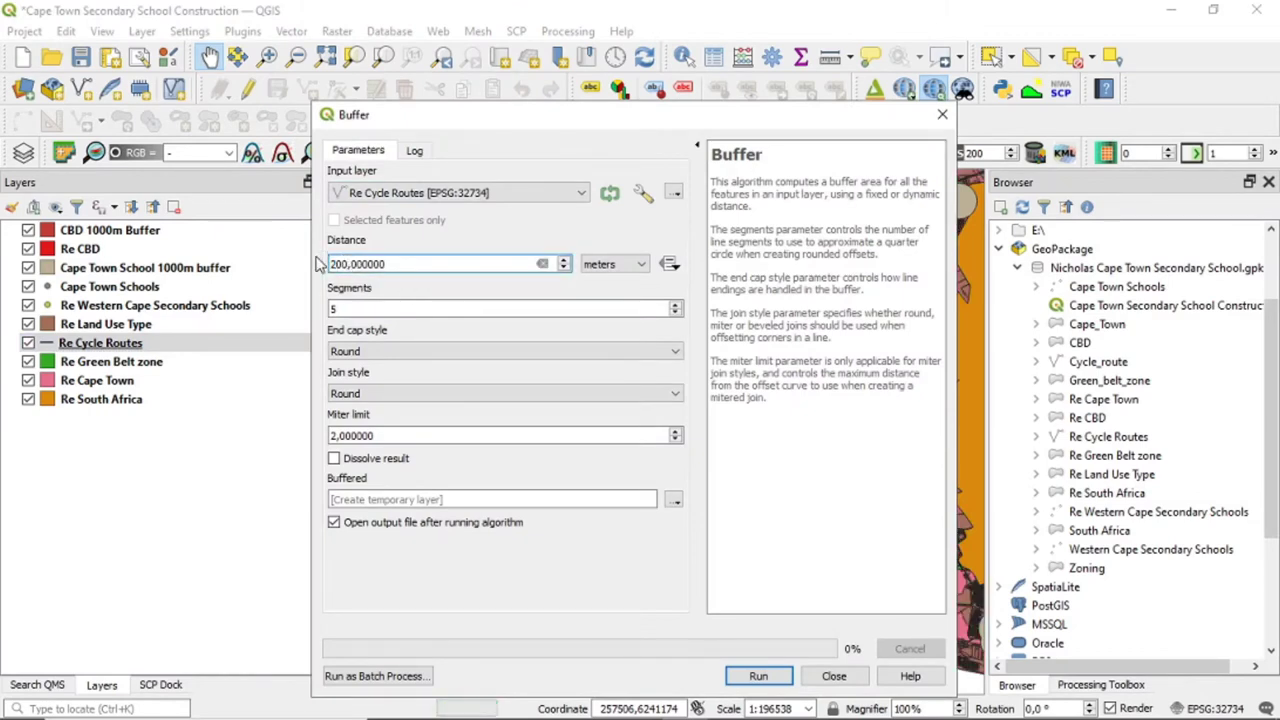
{"action": "left_click", "coordinate": [374, 459]}
- Direct the cycle routes buffer output to the Cape Town Secondary School GeoPackage as a layer named Cycle Routes 200m buffer
{"action": "left_click", "coordinate": [674, 500]}
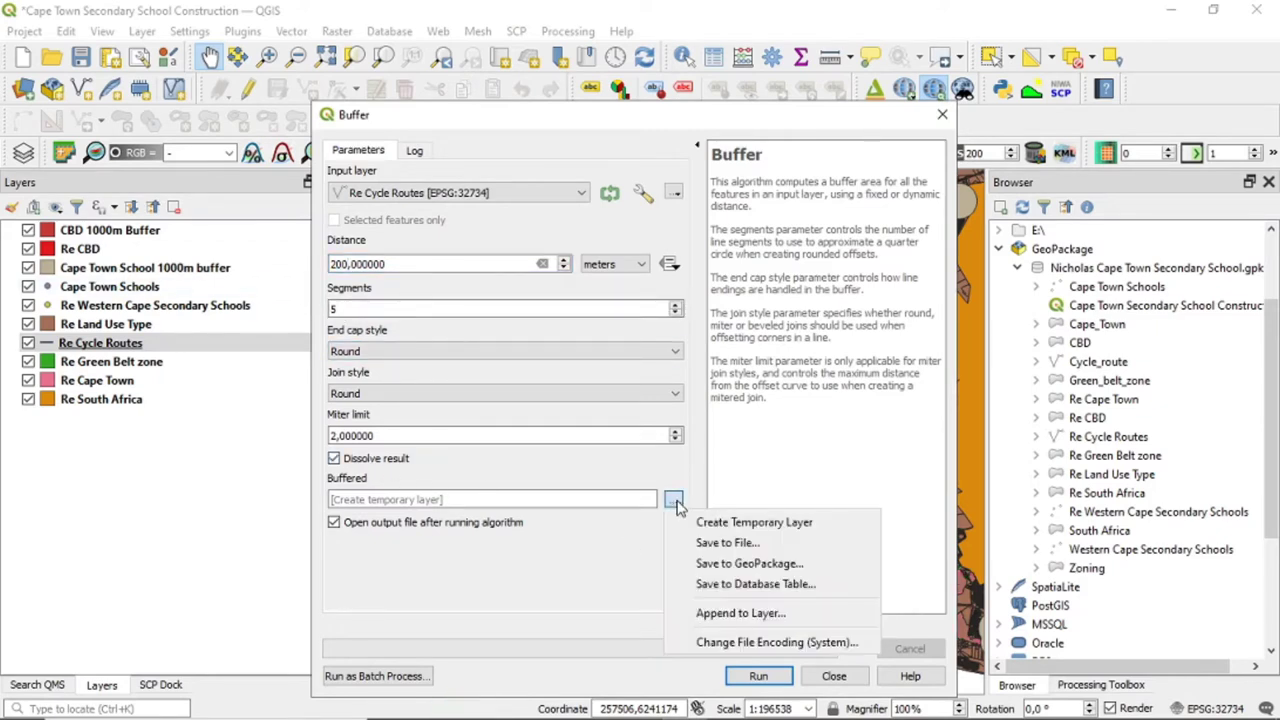
{"action": "left_click", "coordinate": [765, 563]}
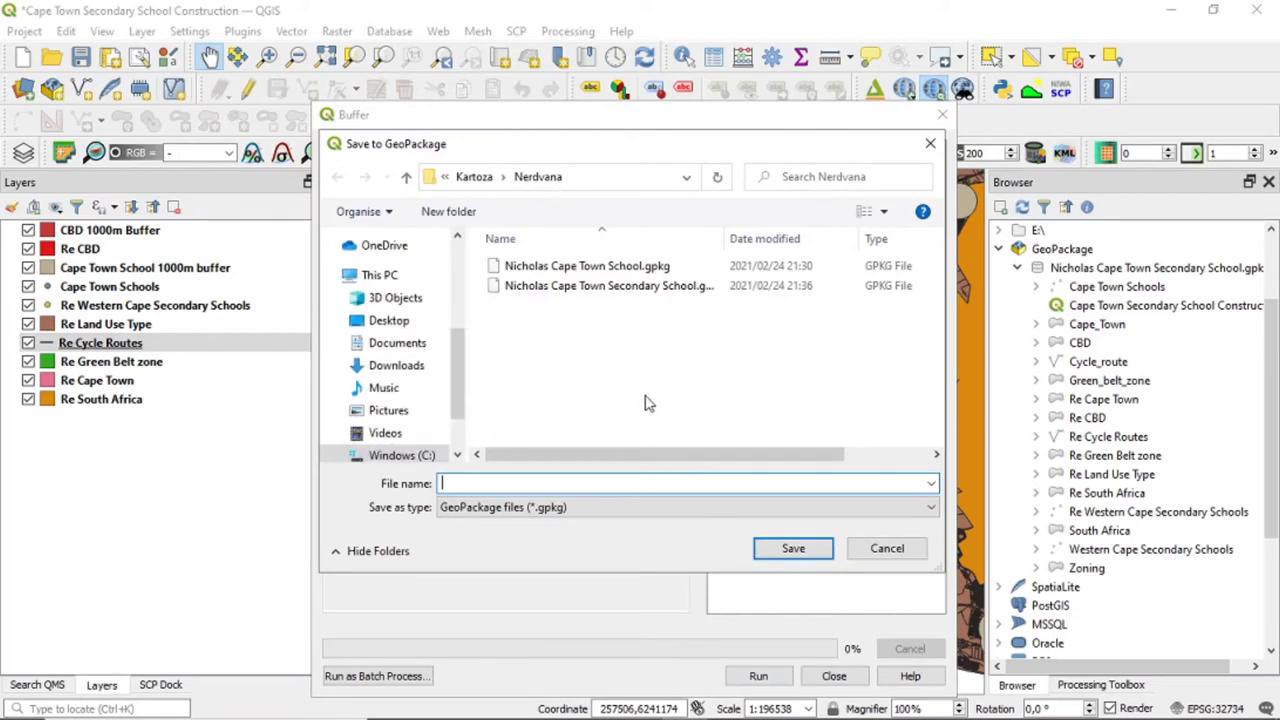
{"action": "left_click", "coordinate": [646, 287]}
{"action": "left_click", "coordinate": [795, 549]}
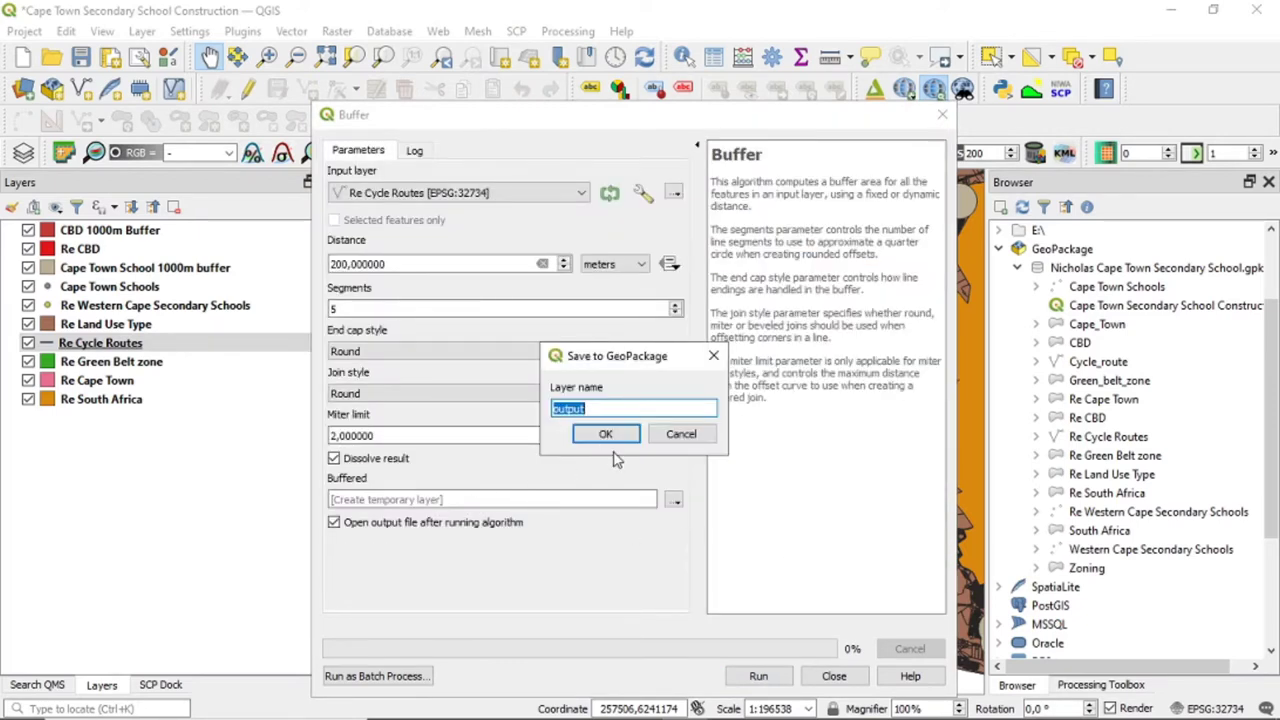
{"action": "type", "text": "Cycle R"}
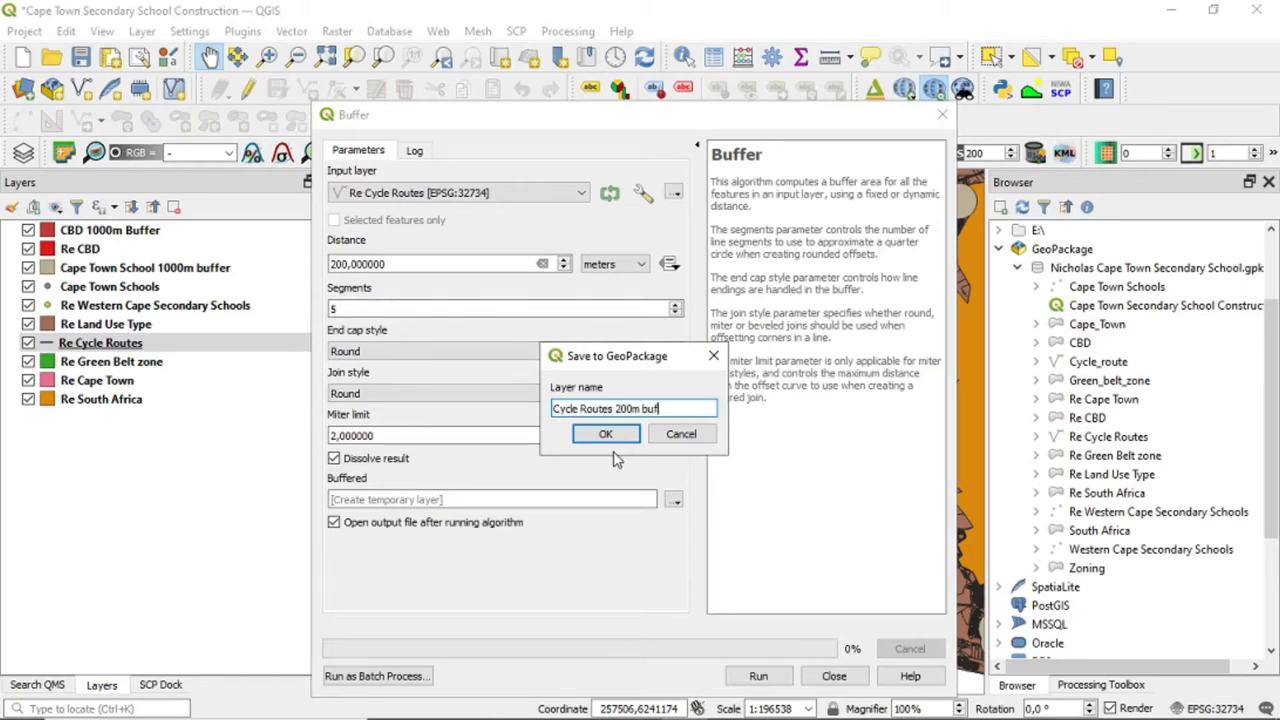
{"action": "left_click", "coordinate": [609, 436]}
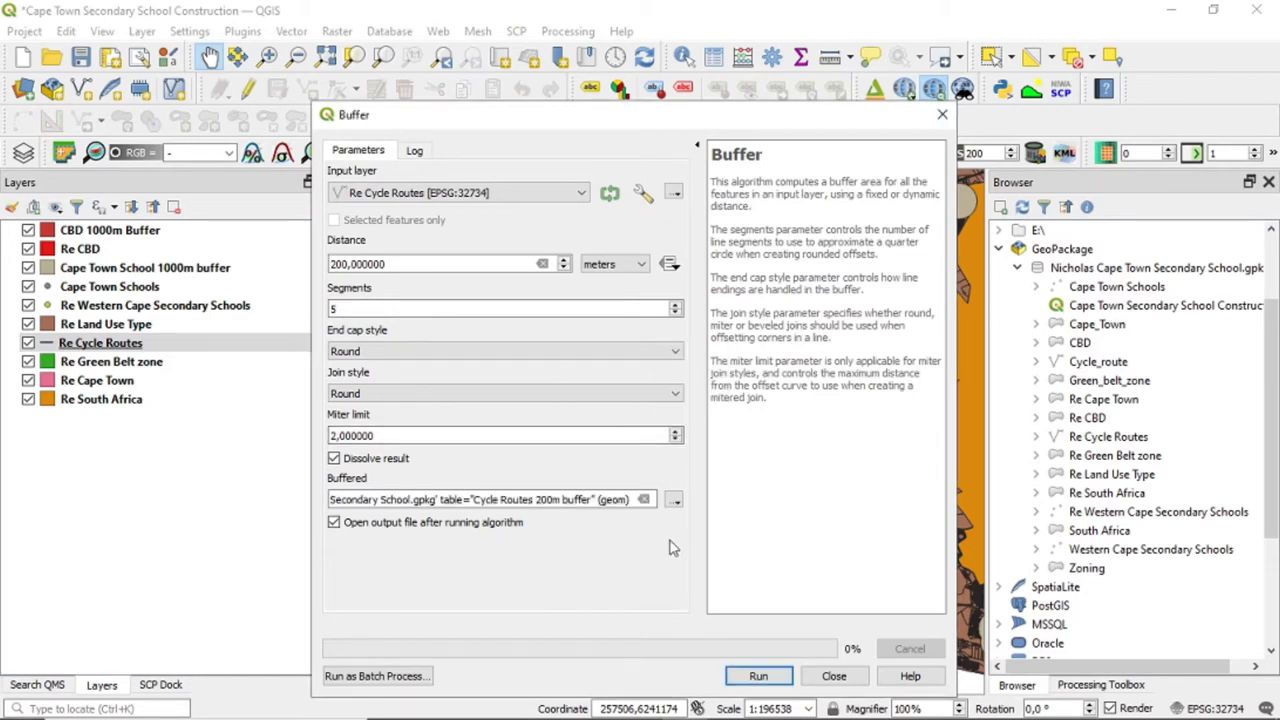
- Run the cycle routes buffer, close the tool and check the buffered routes on the map
{"action": "left_click", "coordinate": [756, 676]}
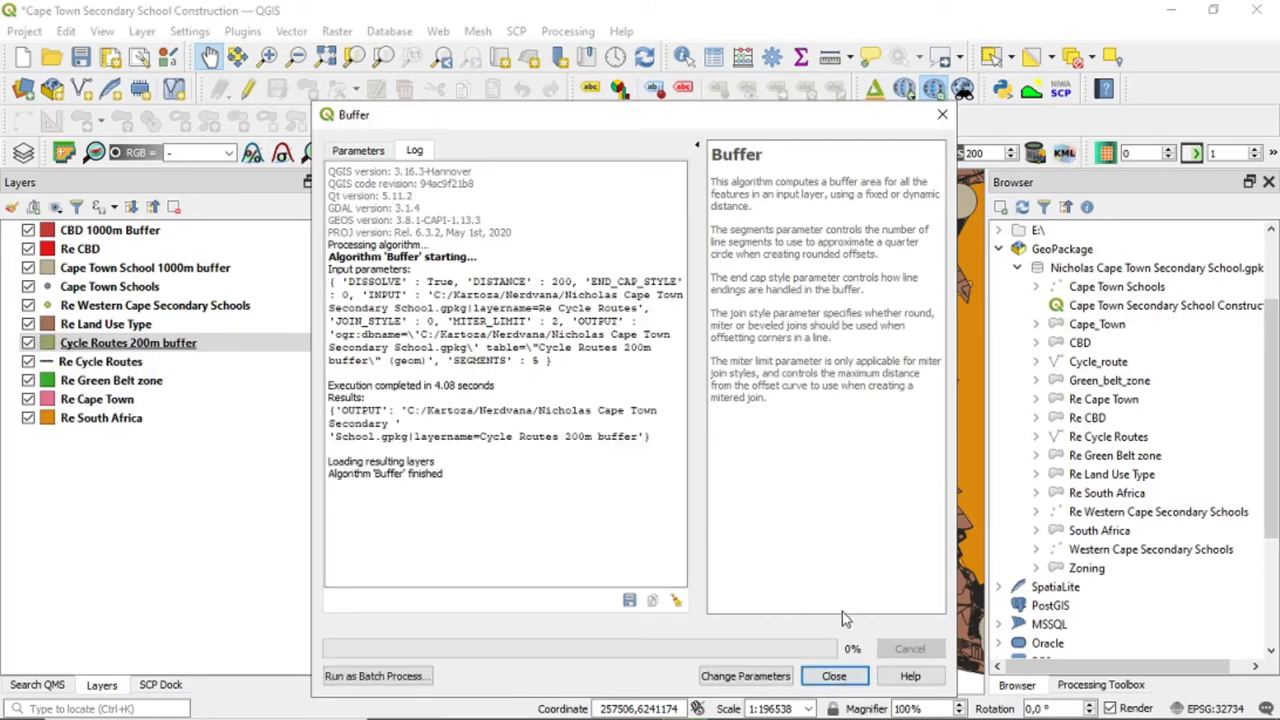
{"action": "left_click", "coordinate": [834, 676]}
{"action": "scroll", "coordinate": [730, 456], "scroll_direction": "down", "scroll_amount": 1}
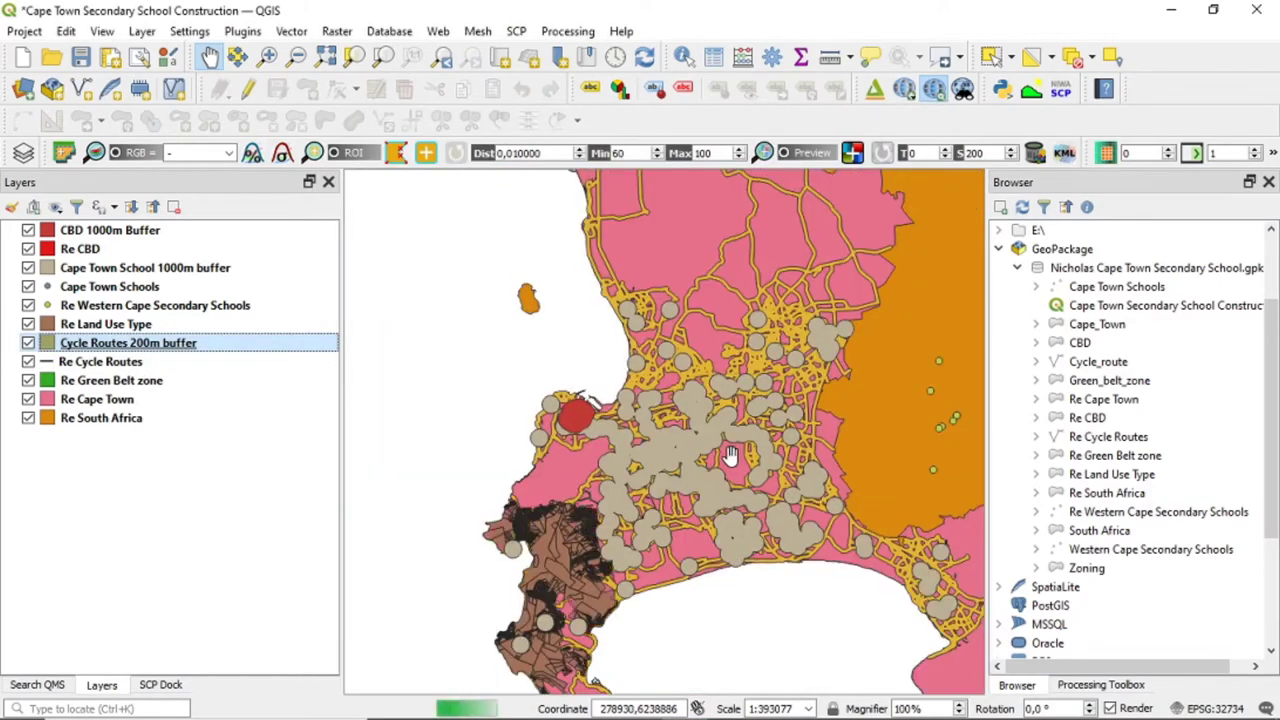
{"action": "scroll", "coordinate": [730, 456], "scroll_direction": "up", "scroll_amount": 1}
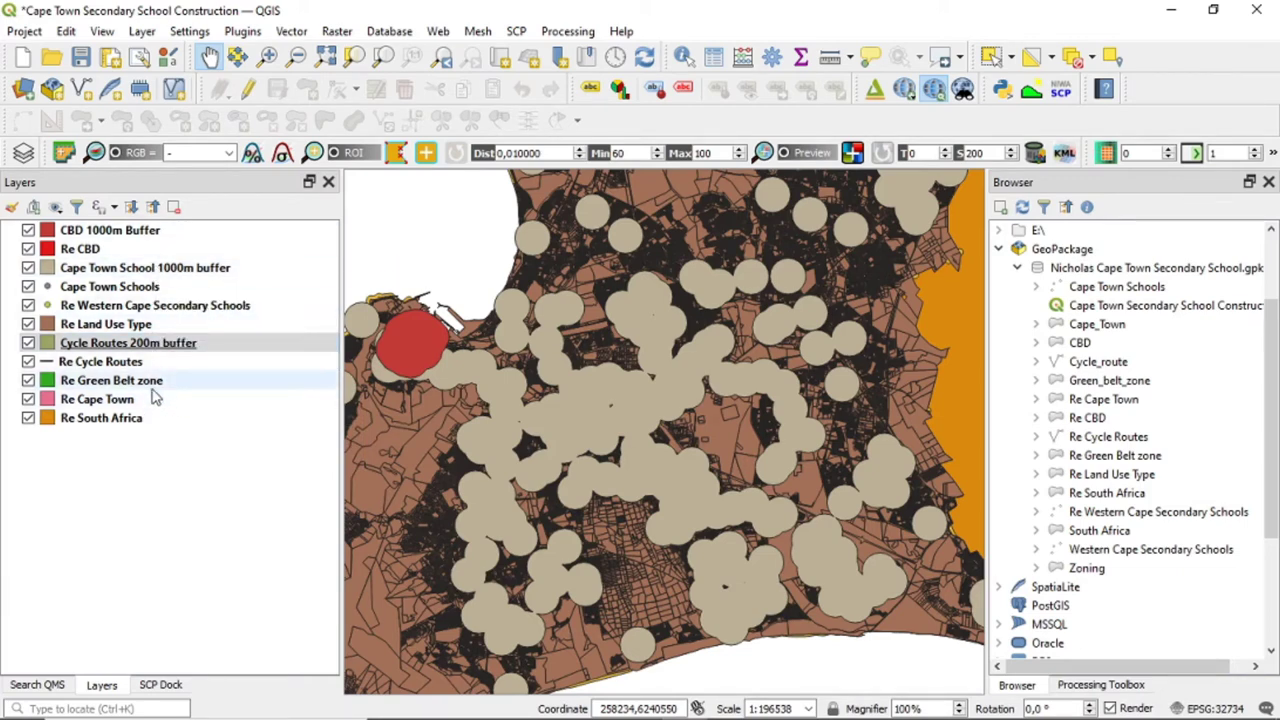
- Open the attribute table of the Re Land Use Type layer
{"action": "left_click", "coordinate": [137, 324]}
{"action": "right_click", "coordinate": [134, 329]}
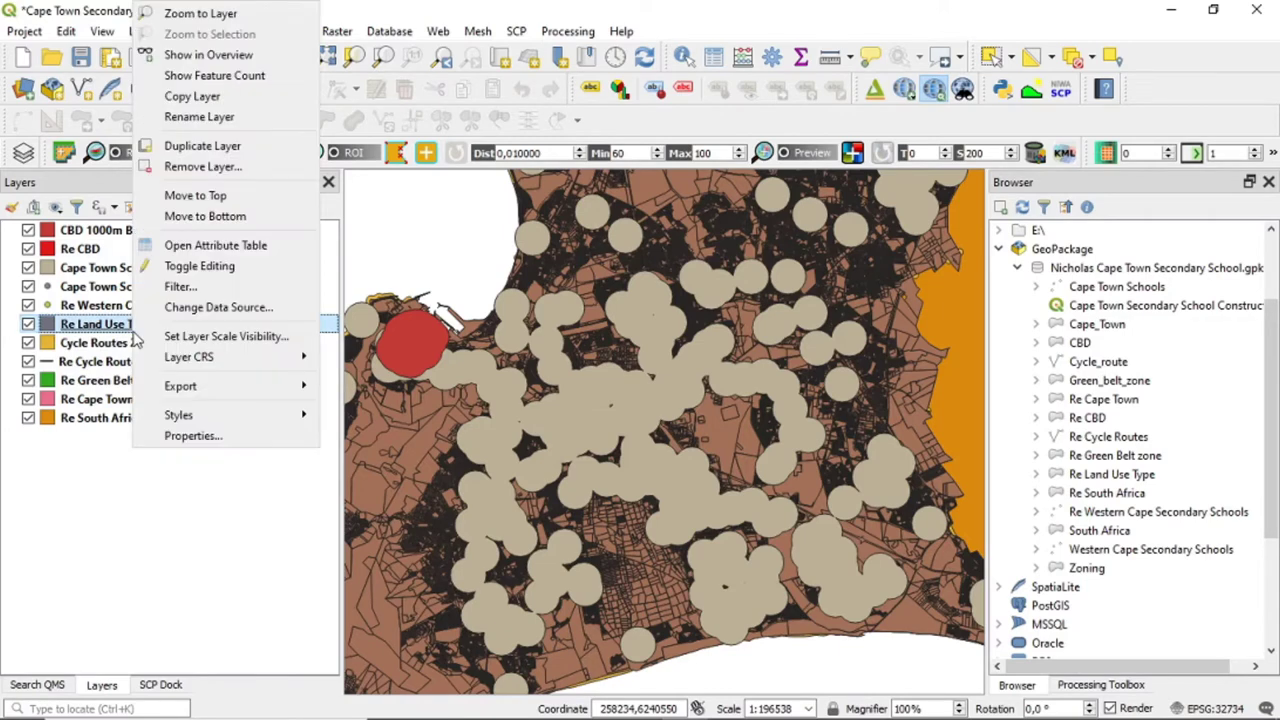
{"action": "left_click", "coordinate": [260, 248]}
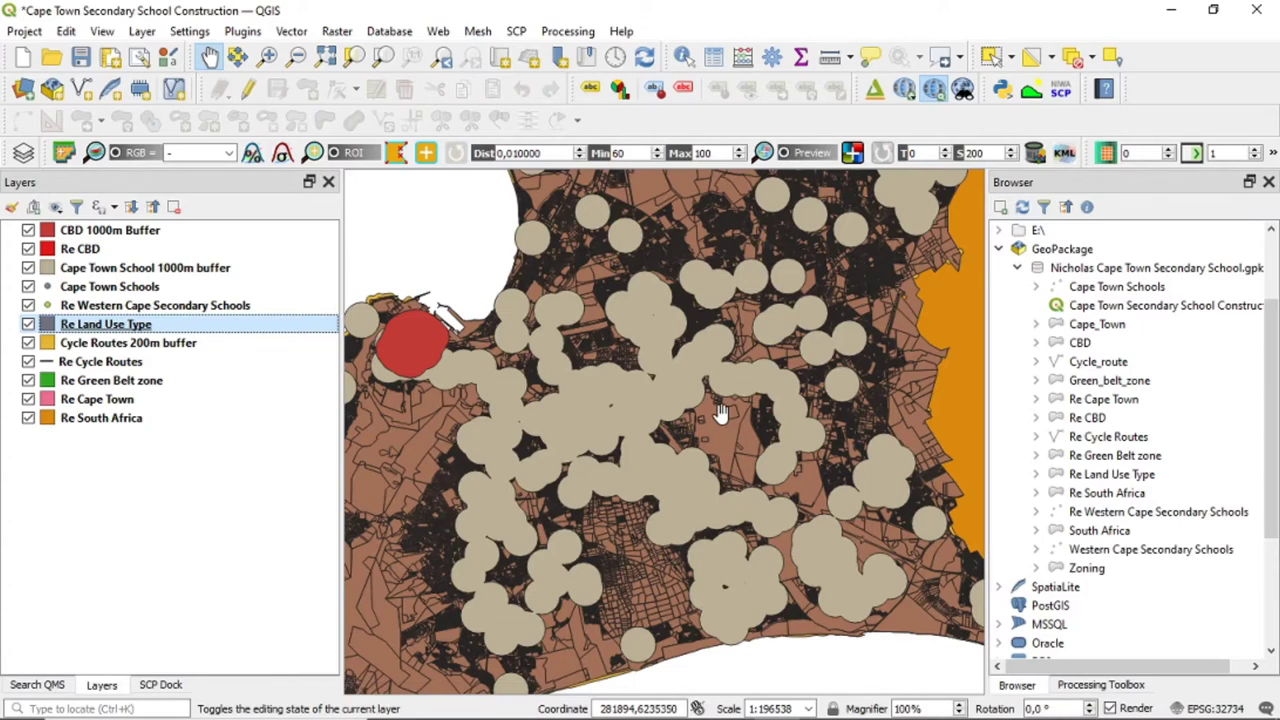
{"action": "key", "text": "F6"}
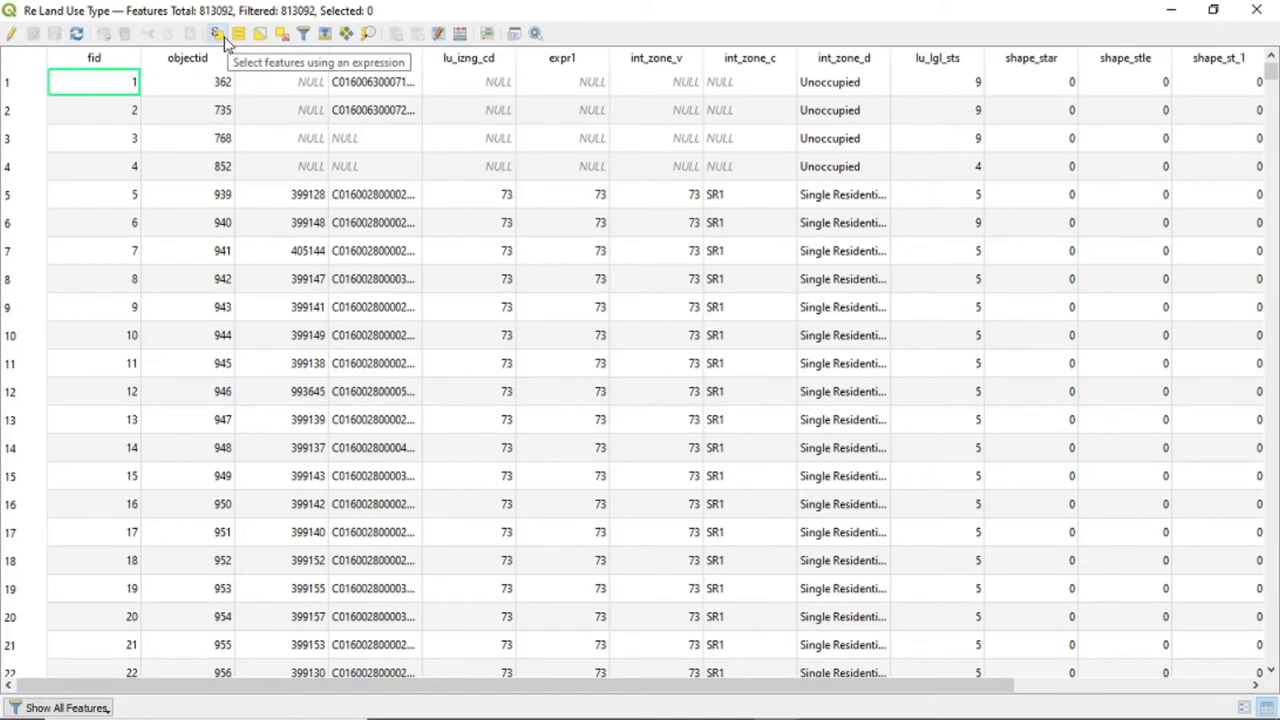
- Select the Re Land Use Type features matching the expression int_zone_d = 'Unoccupied' and close the expression dialog
{"action": "left_click", "coordinate": [223, 37]}
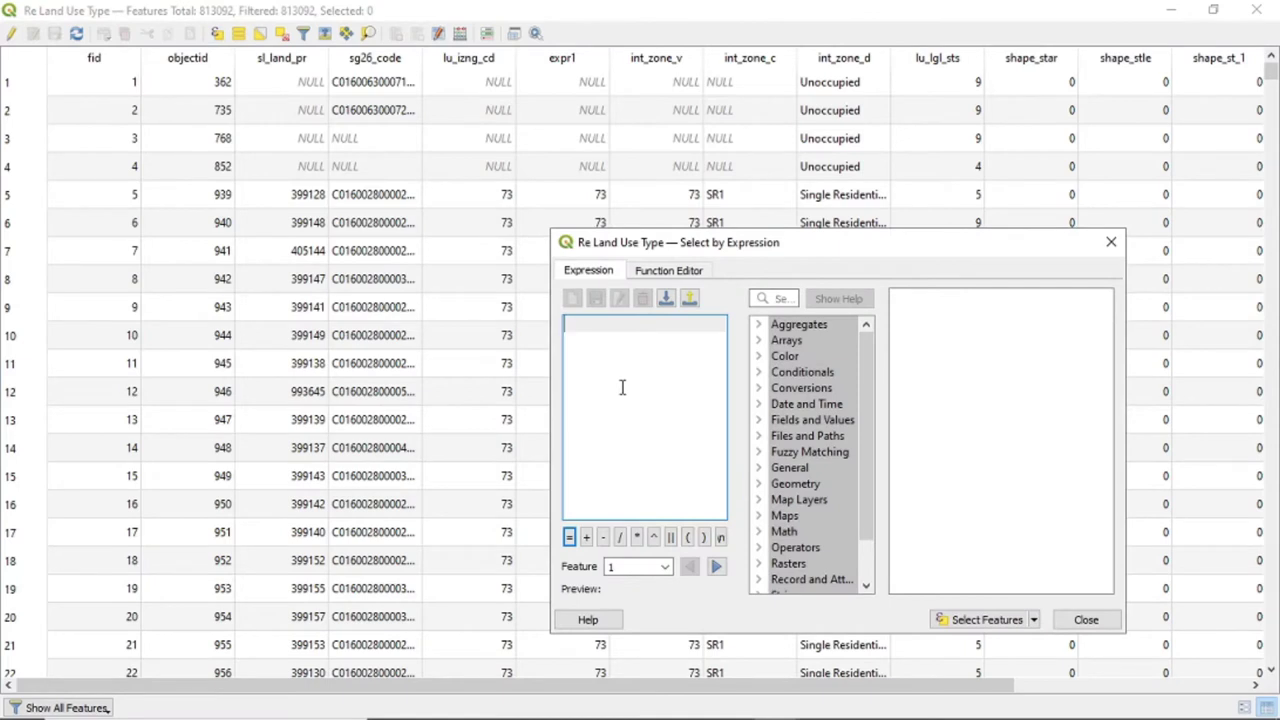
{"action": "type", "text": "int_"}
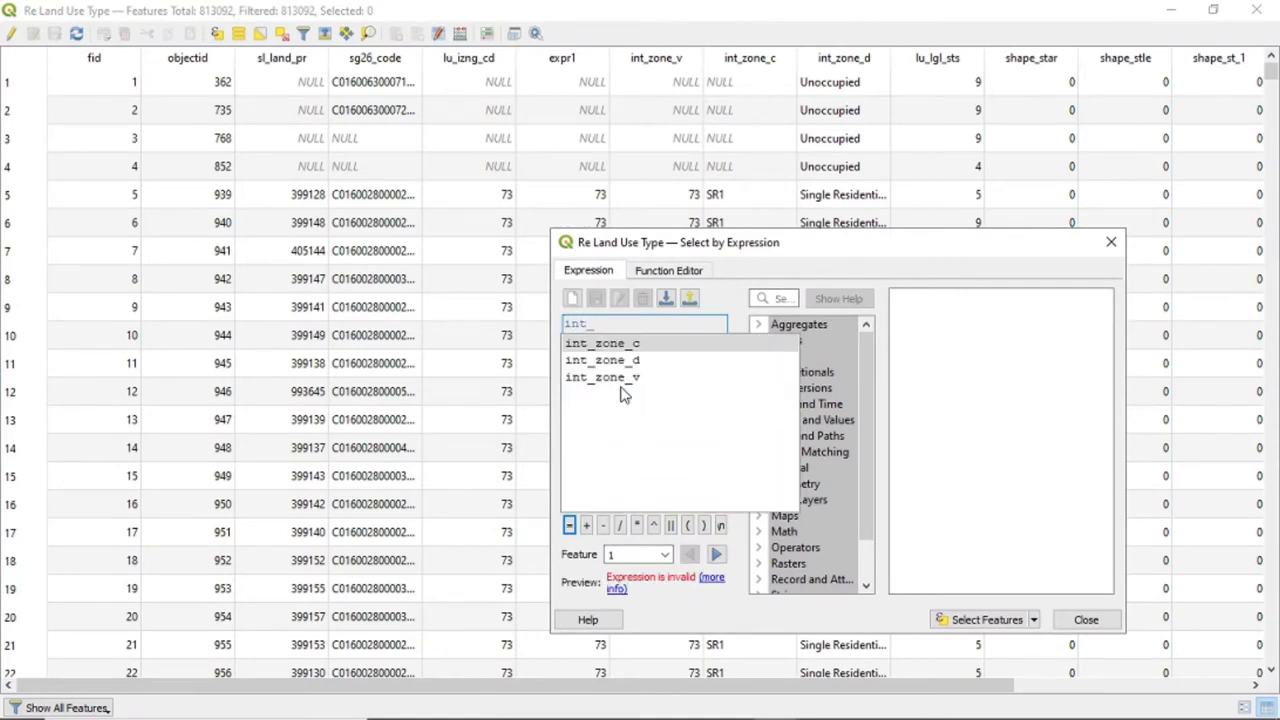
{"action": "left_click", "coordinate": [645, 361]}
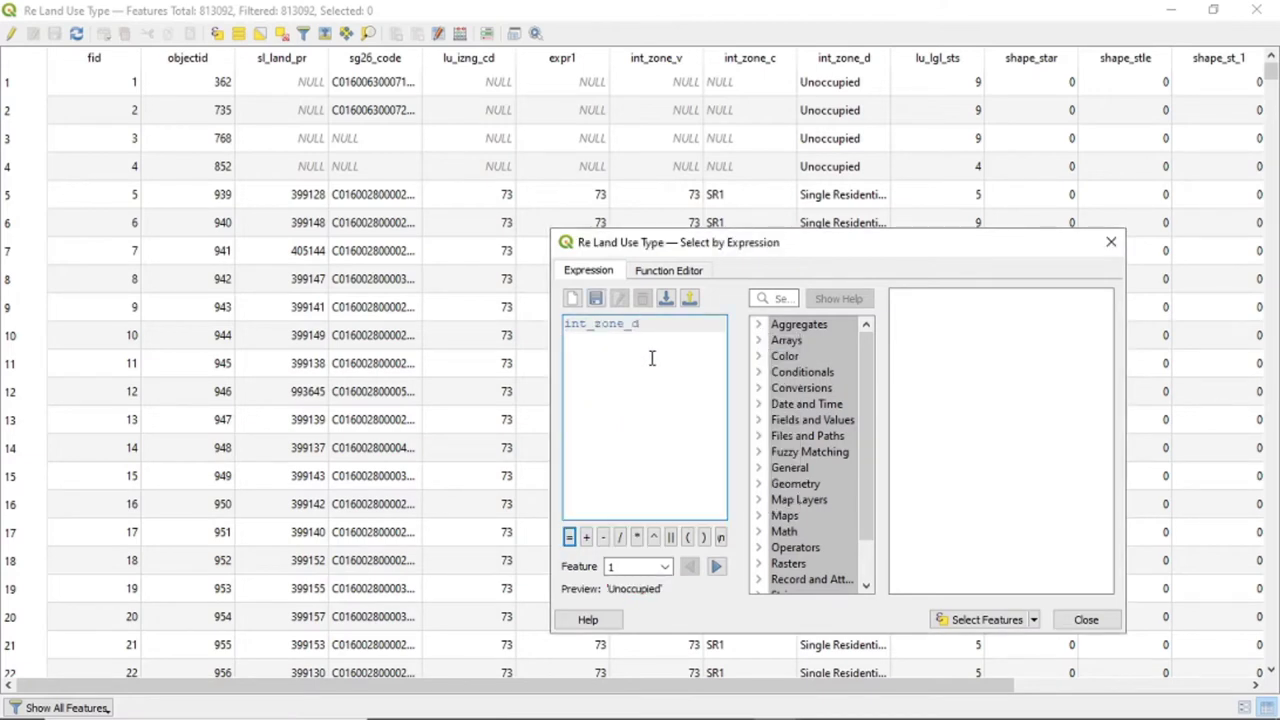
{"action": "type", "text": "= "}
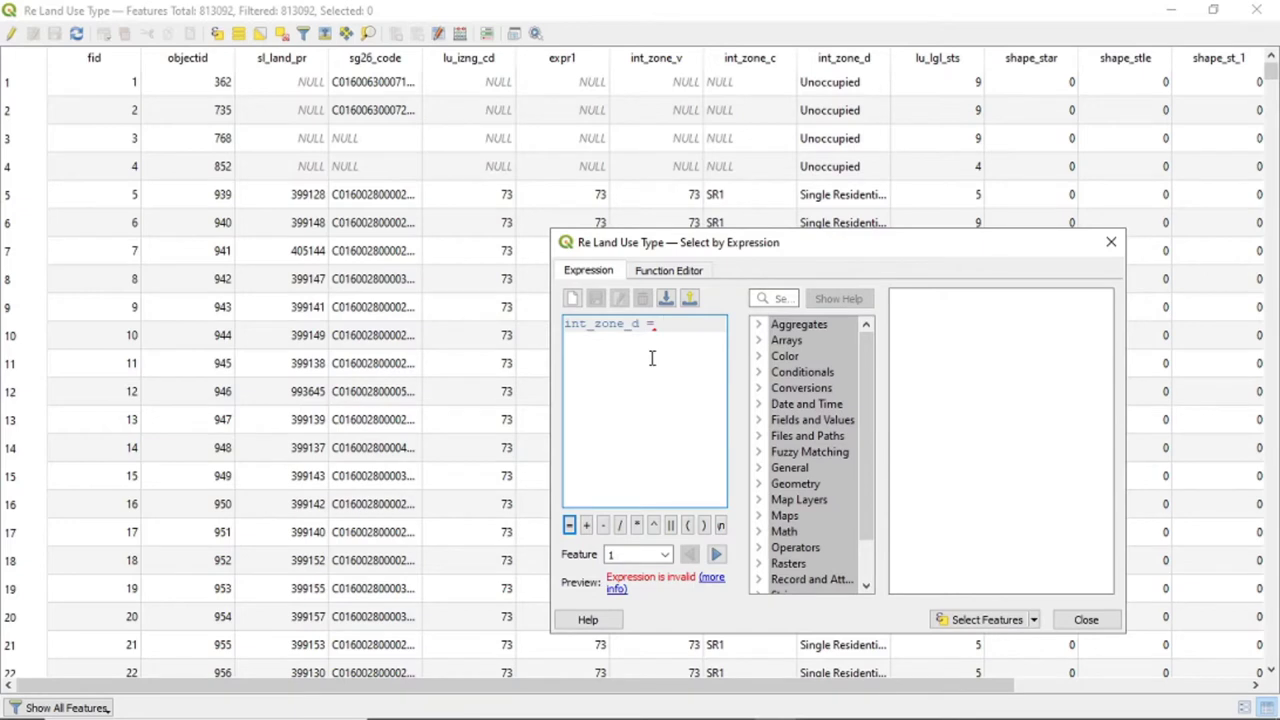
{"action": "type", "text": "'Un"}
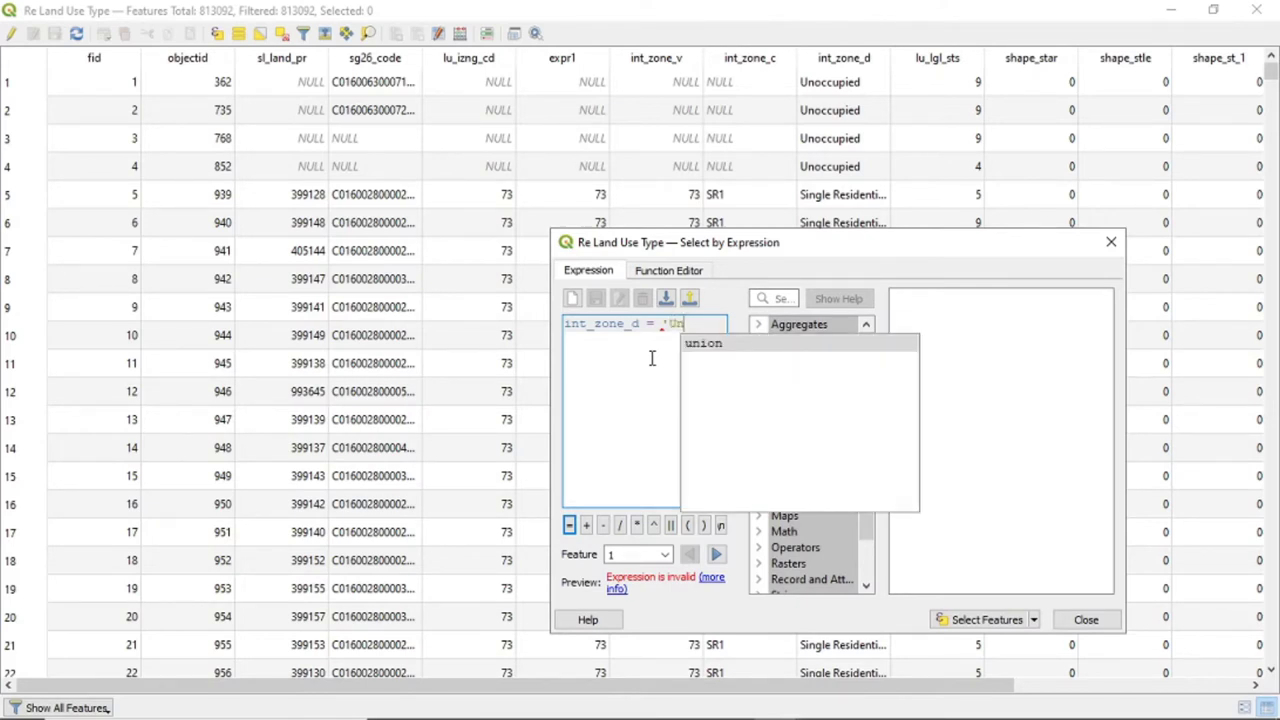
{"action": "type", "text": "occupi"}
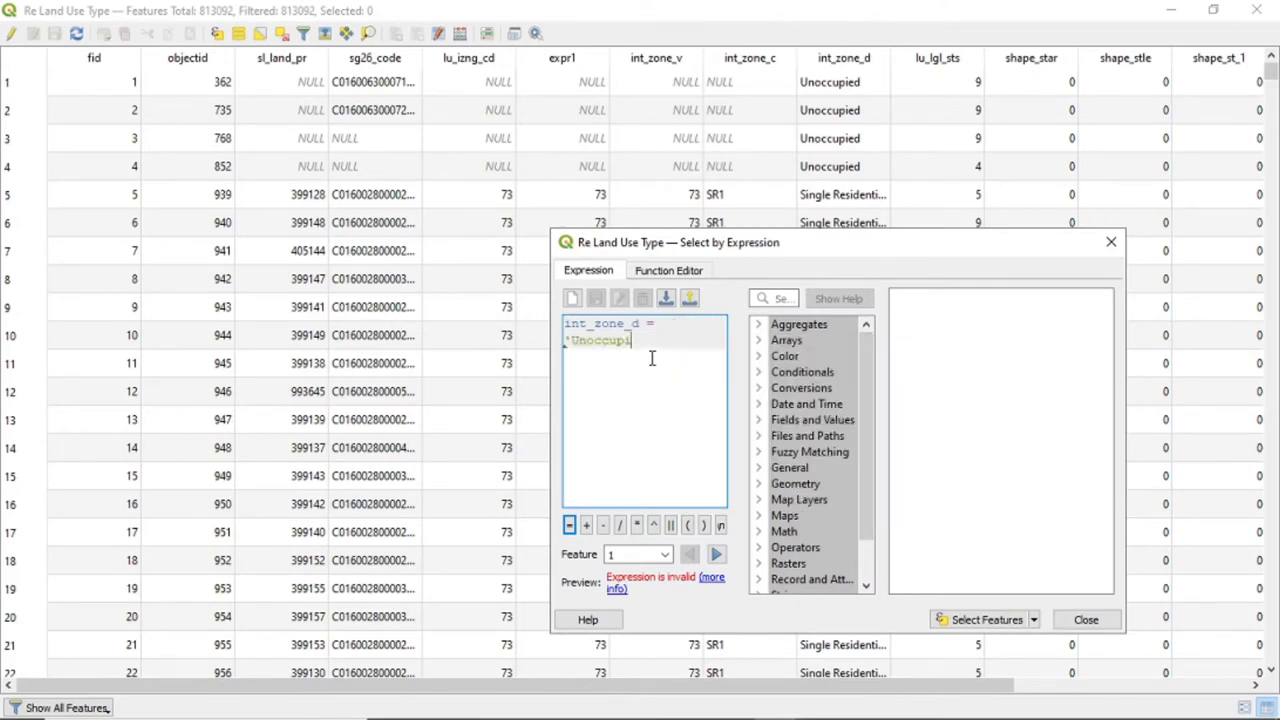
{"action": "type", "text": "ed'"}
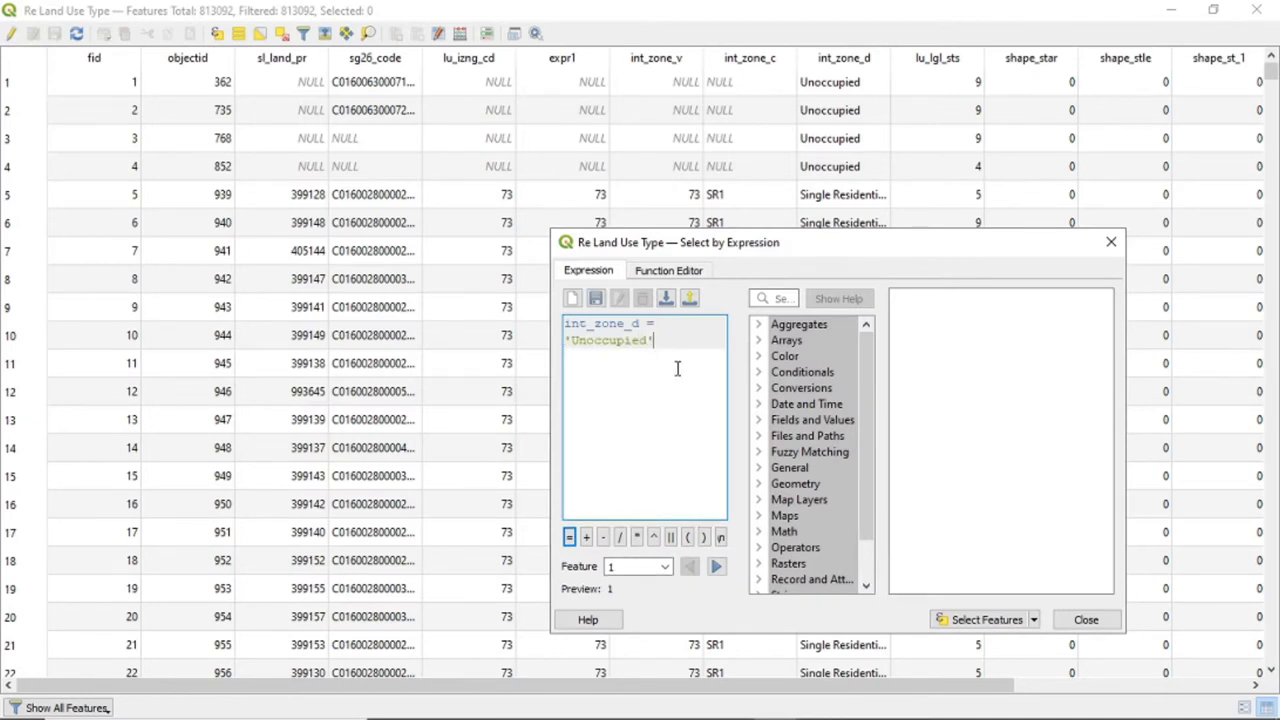
{"action": "left_click_drag", "start_coordinate": [565, 340], "coordinate": [573, 340]}
{"action": "left_click_drag", "start_coordinate": [656, 341], "coordinate": [647, 341]}
{"action": "left_click", "coordinate": [964, 622]}
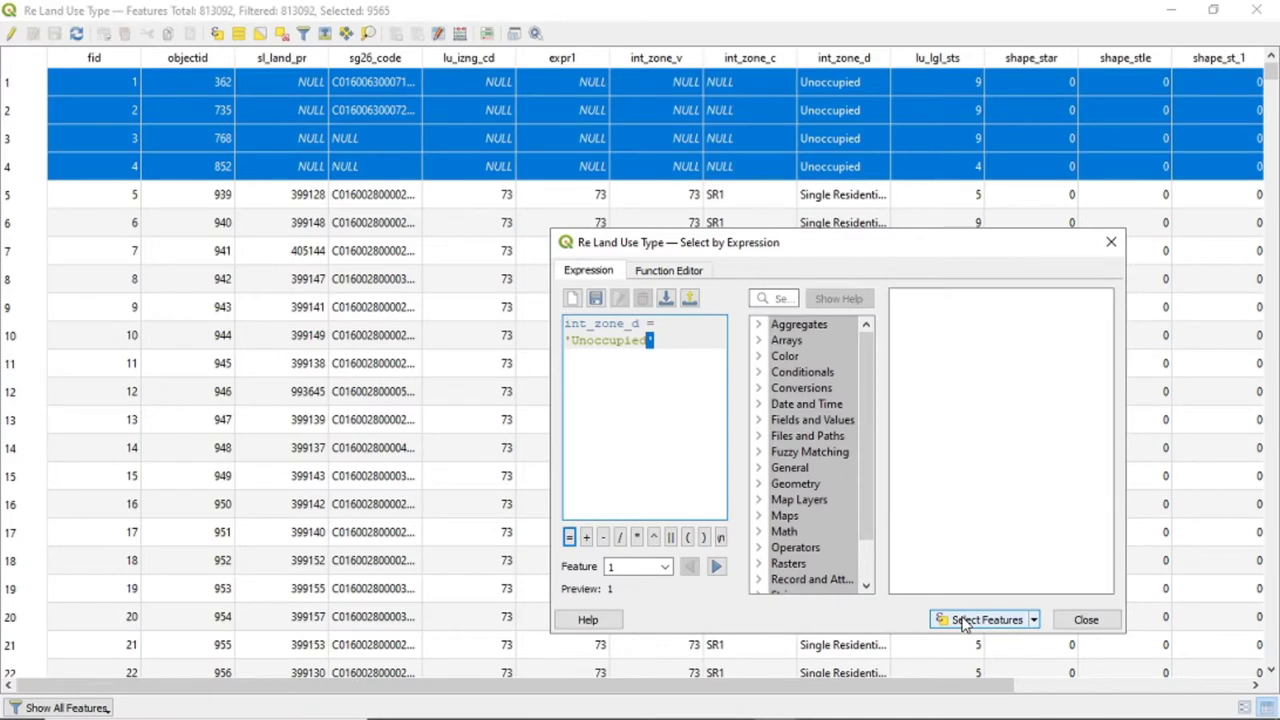
{"action": "left_click", "coordinate": [1087, 622]}
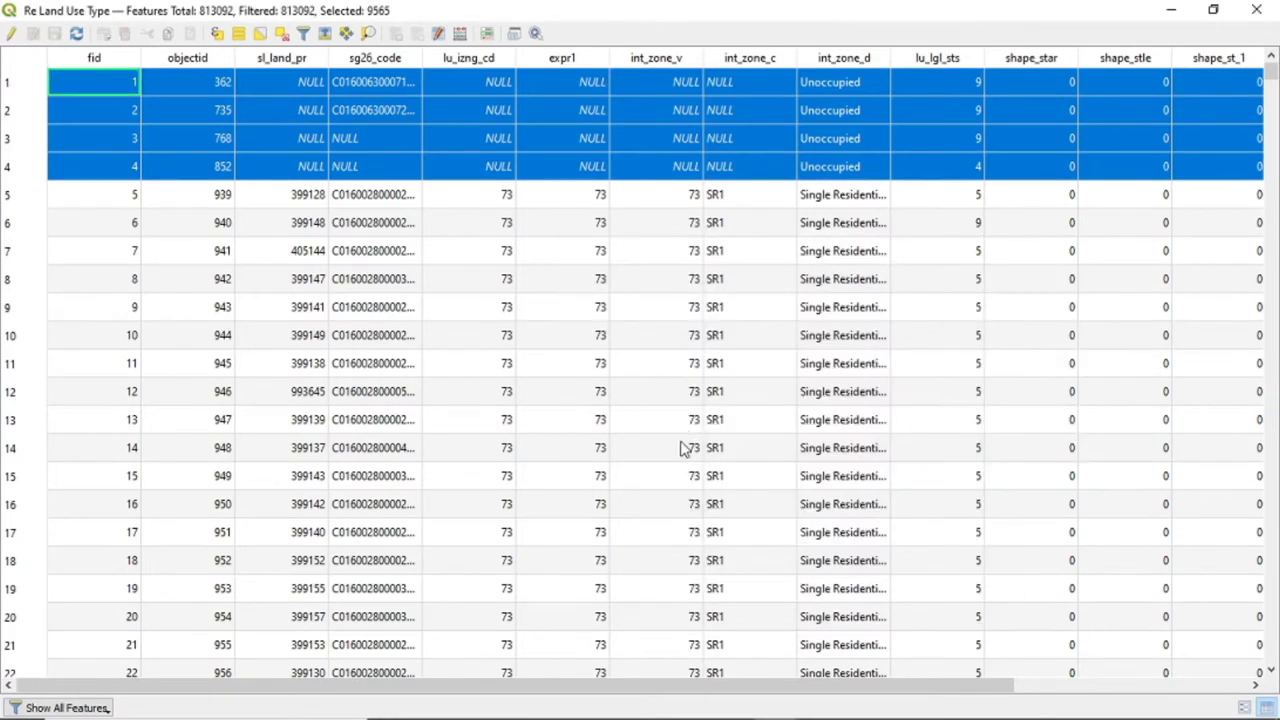
- Export only the selected Re Land Use Type features to the Cape Town Secondary School GeoPackage as a layer named Unoccupied land use
{"action": "mouse_move", "coordinate": [776, 706]}
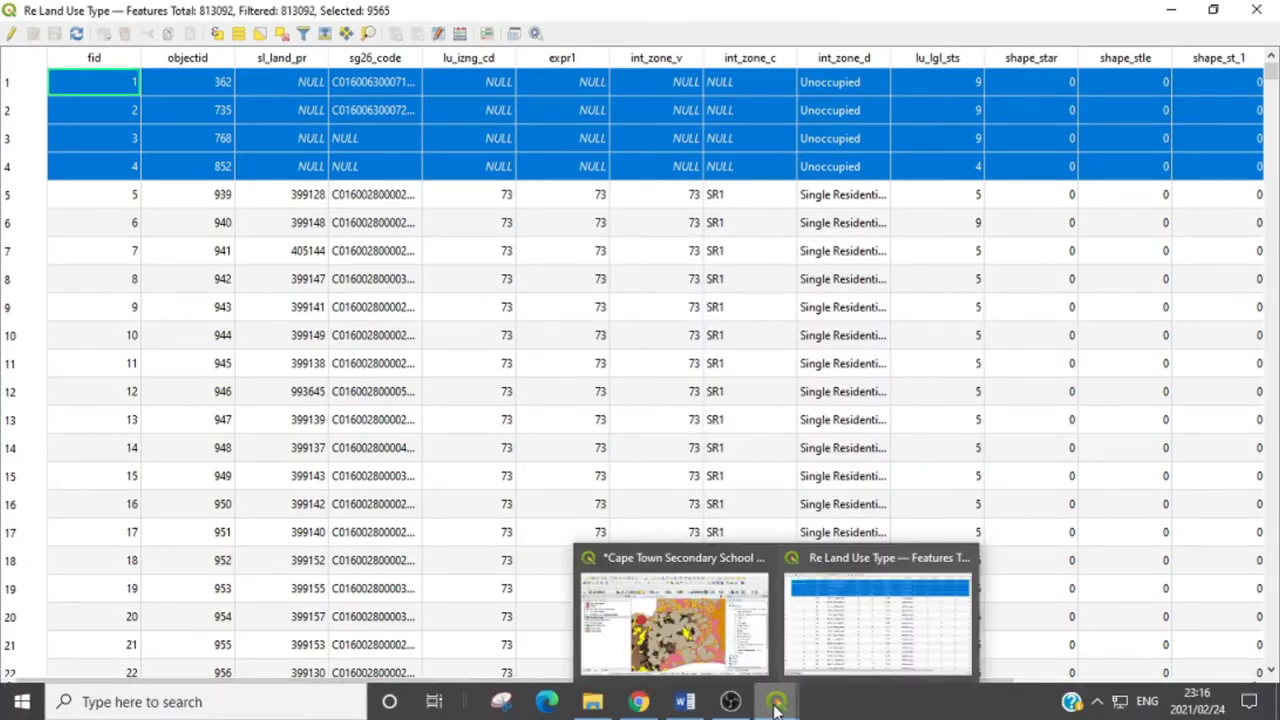
{"action": "left_click", "coordinate": [675, 612]}
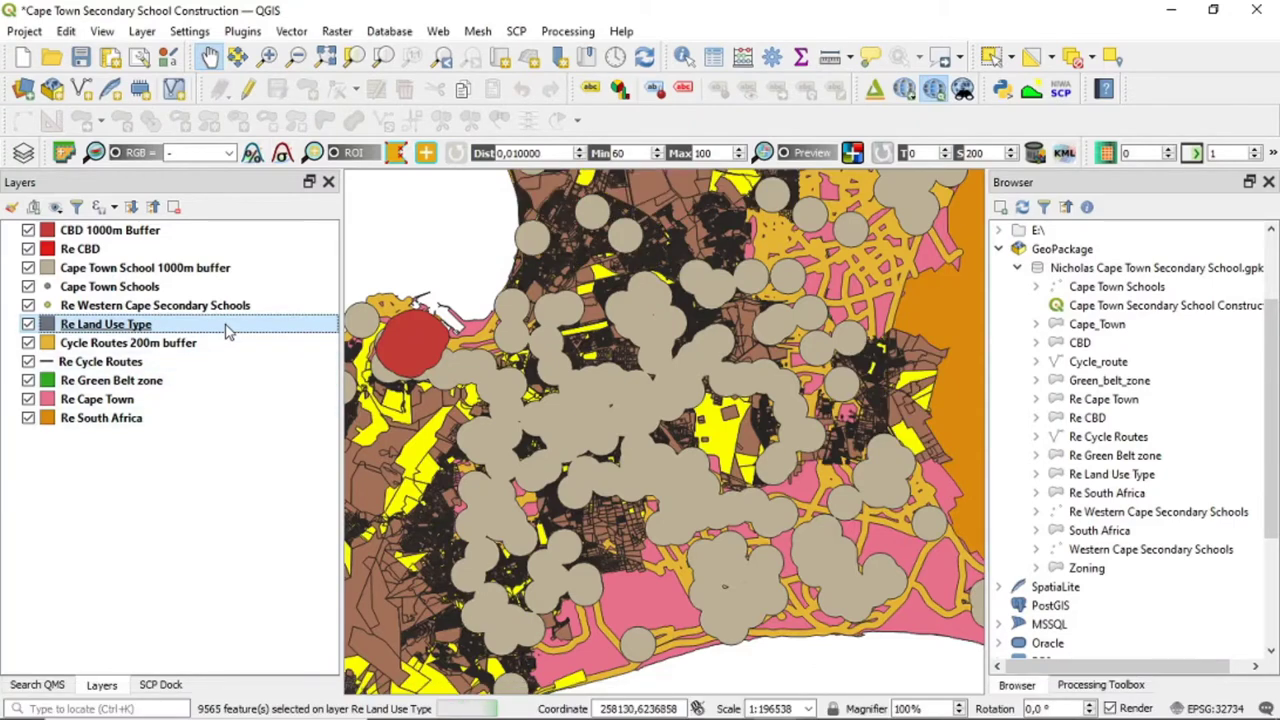
{"action": "right_click", "coordinate": [160, 326]}
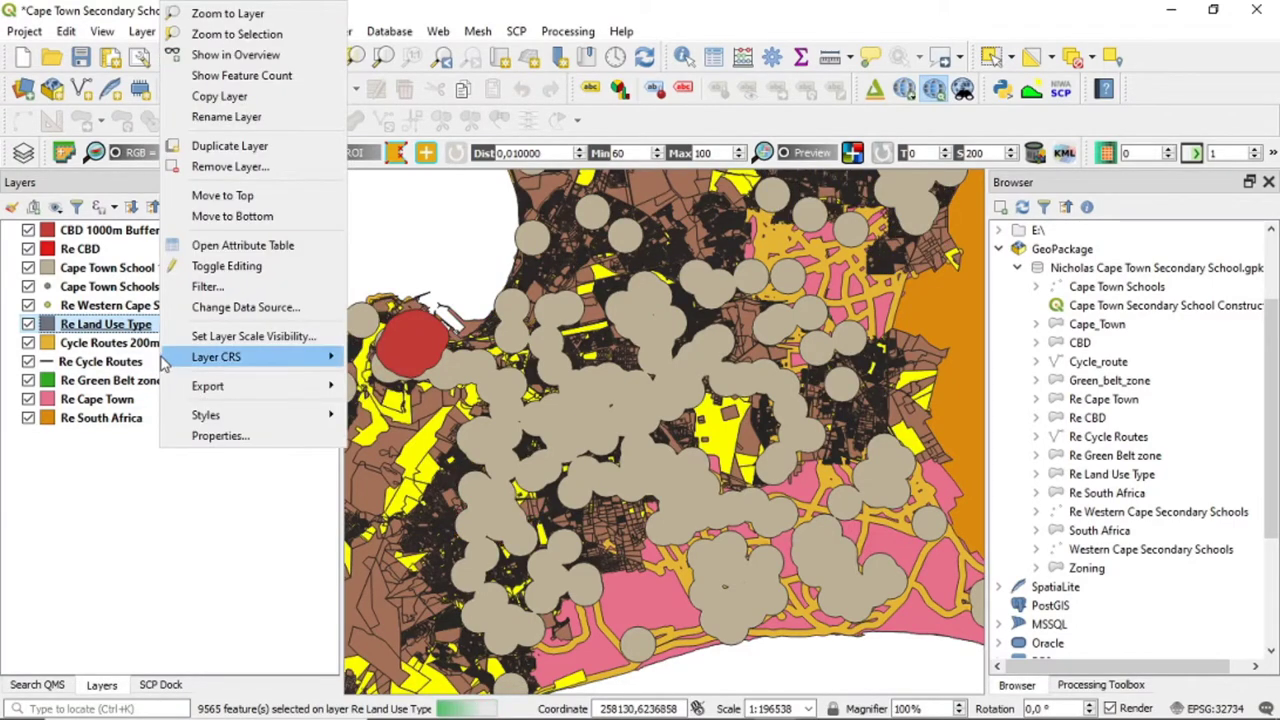
{"action": "mouse_move", "coordinate": [277, 390]}
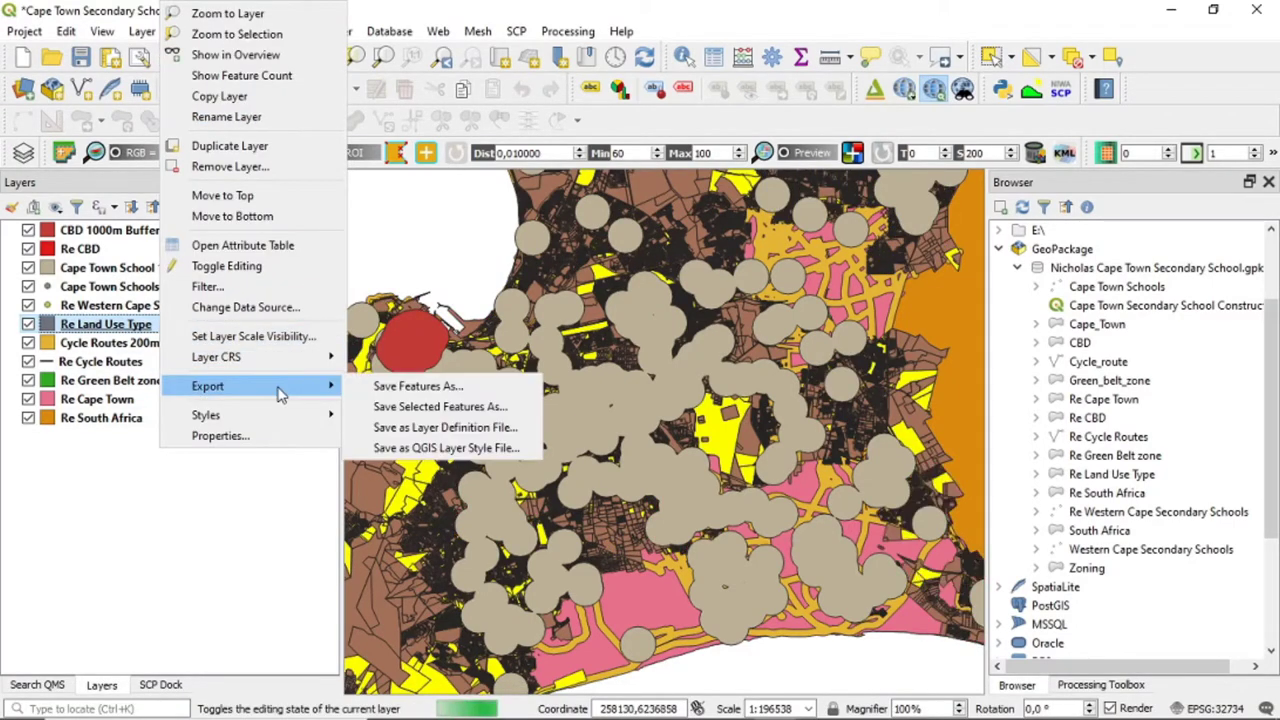
{"action": "left_click", "coordinate": [450, 408]}
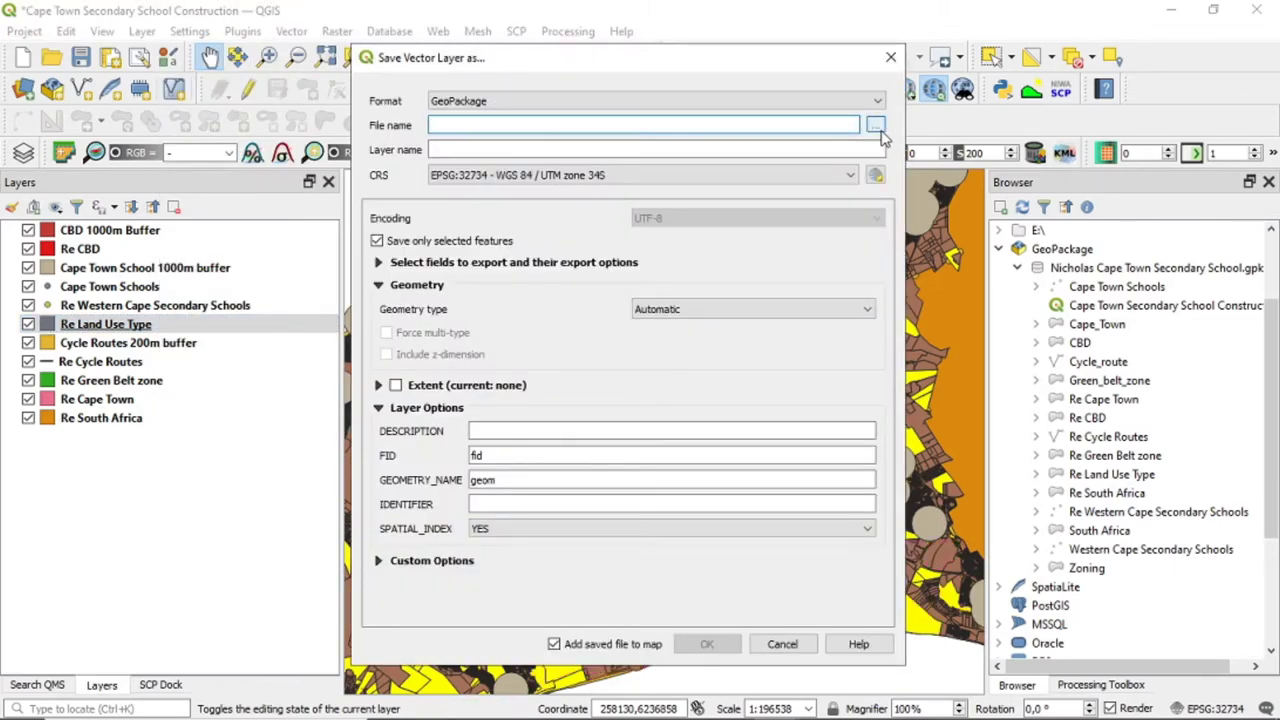
{"action": "left_click", "coordinate": [876, 125]}
{"action": "left_click", "coordinate": [648, 228]}
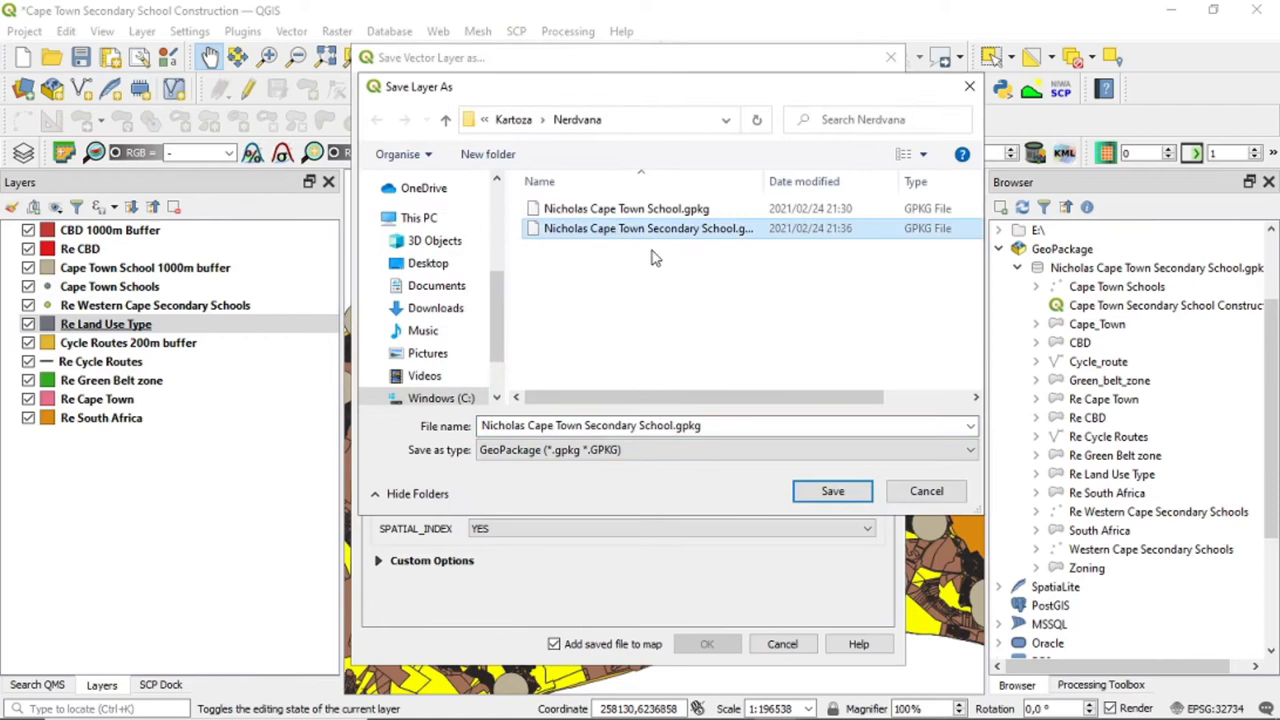
{"action": "left_click", "coordinate": [864, 497]}
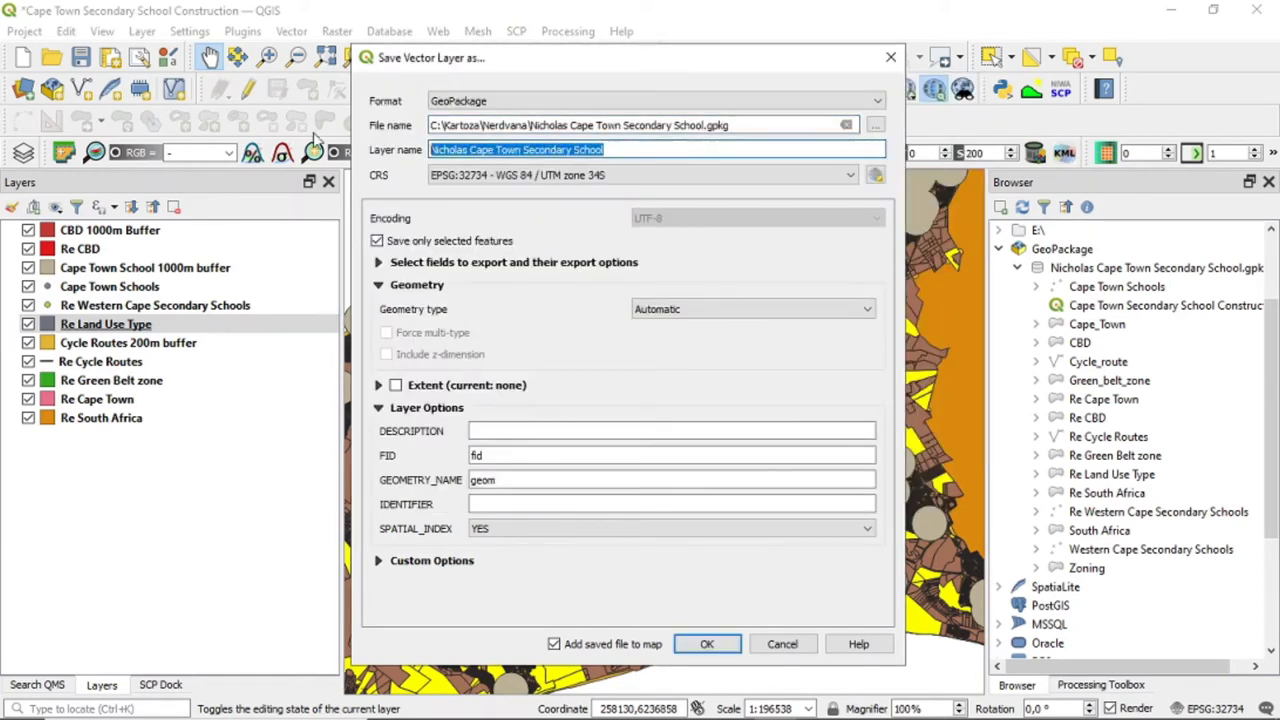
{"action": "type", "text": "Un"}
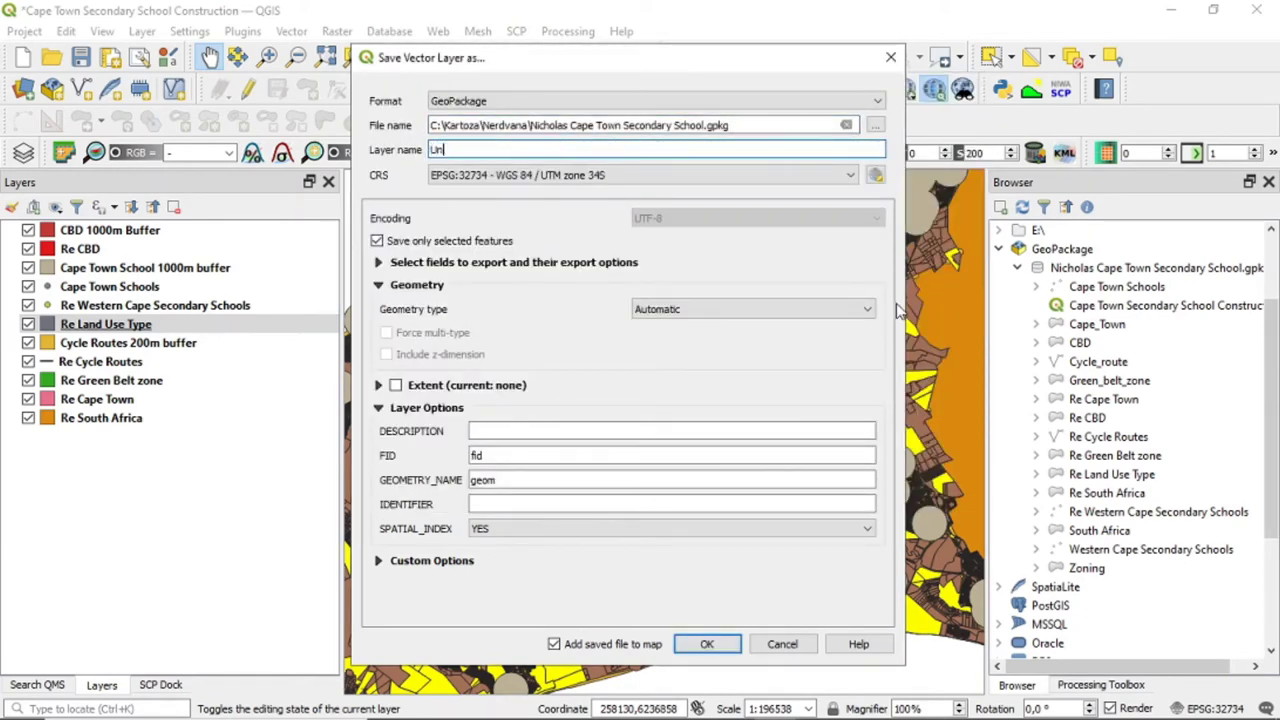
{"action": "type", "text": "occupied land use"}
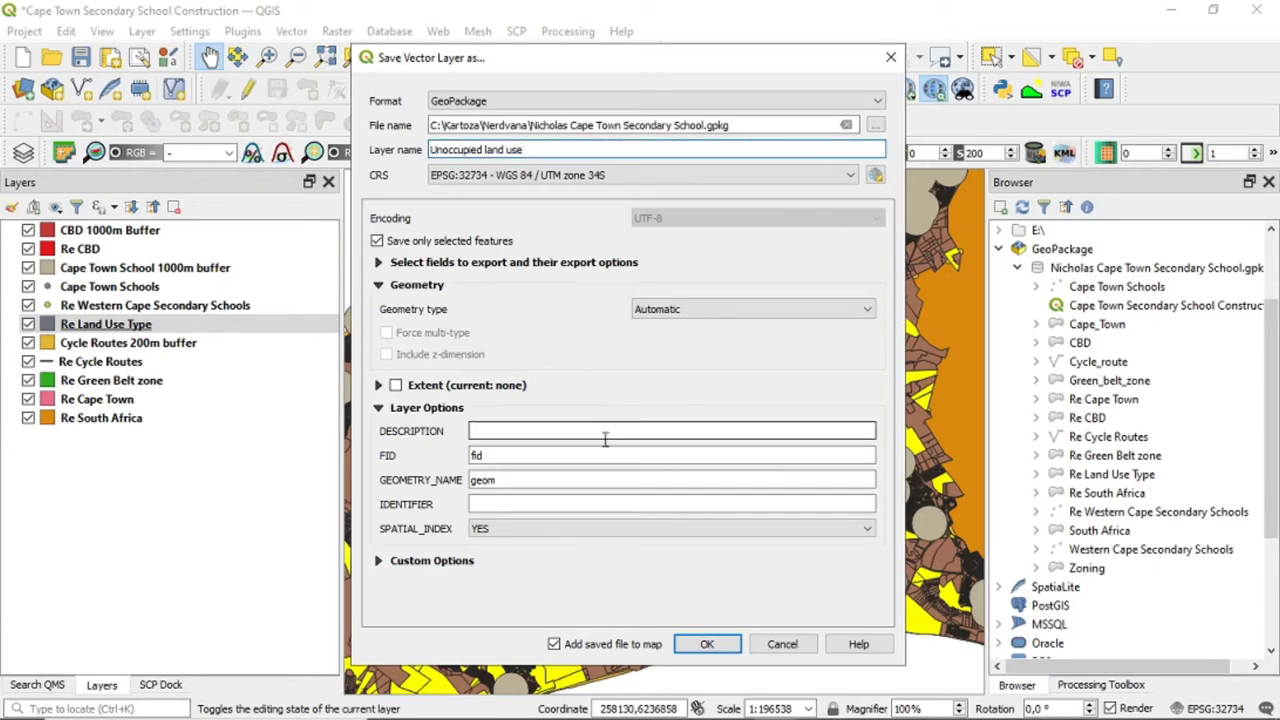
{"action": "left_click", "coordinate": [726, 643]}
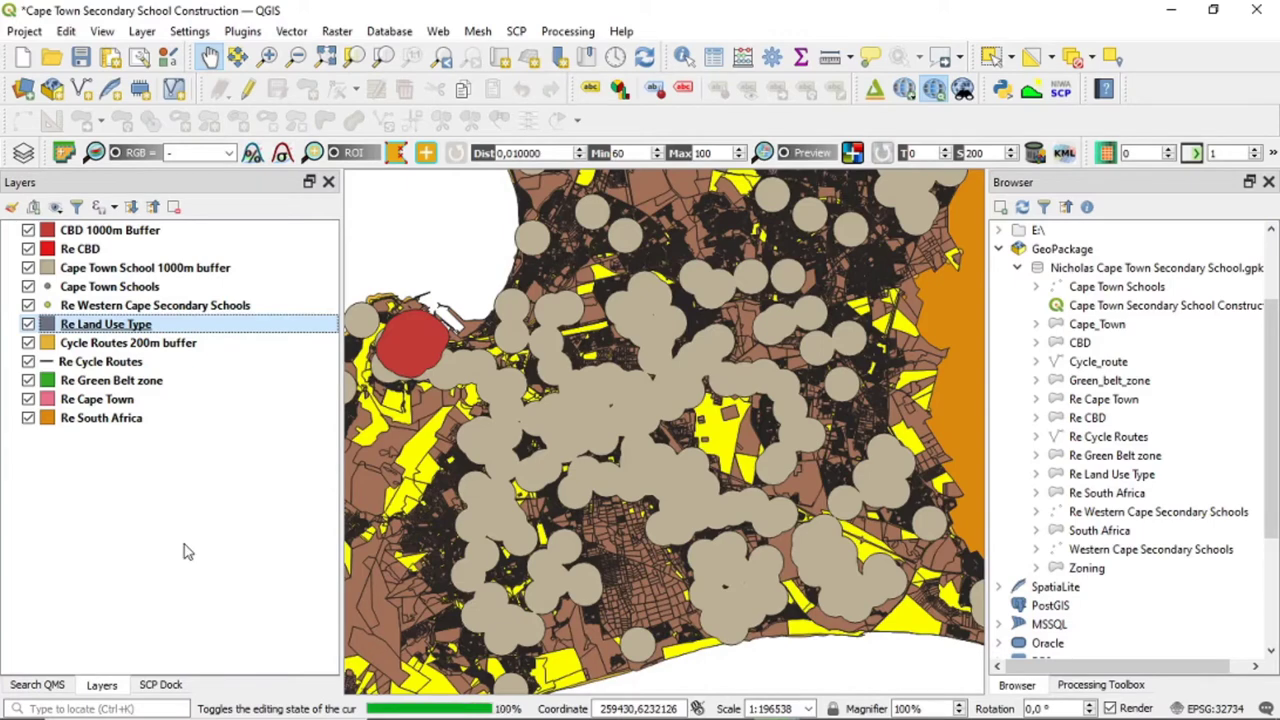
- Shorten the exported layer's name to Unoccupied land use by removing the GeoPackage name prefix
{"action": "right_click", "coordinate": [150, 324]}
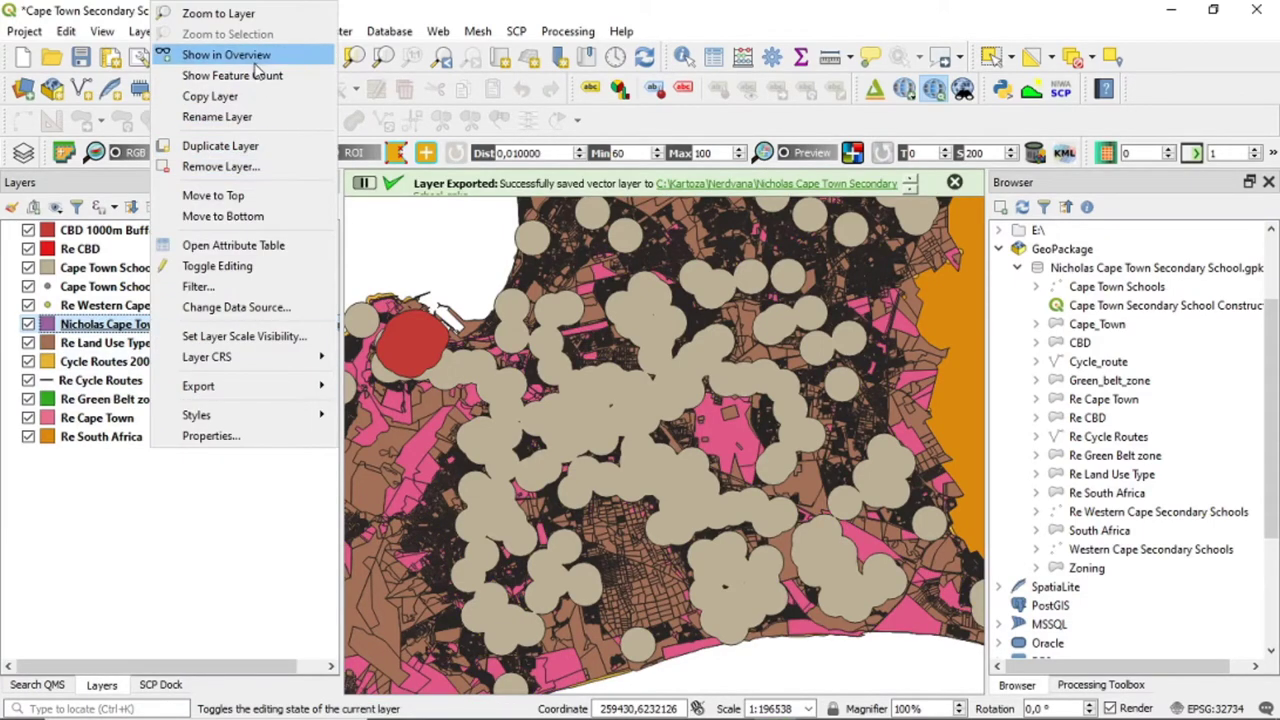
{"action": "left_click", "coordinate": [268, 122]}
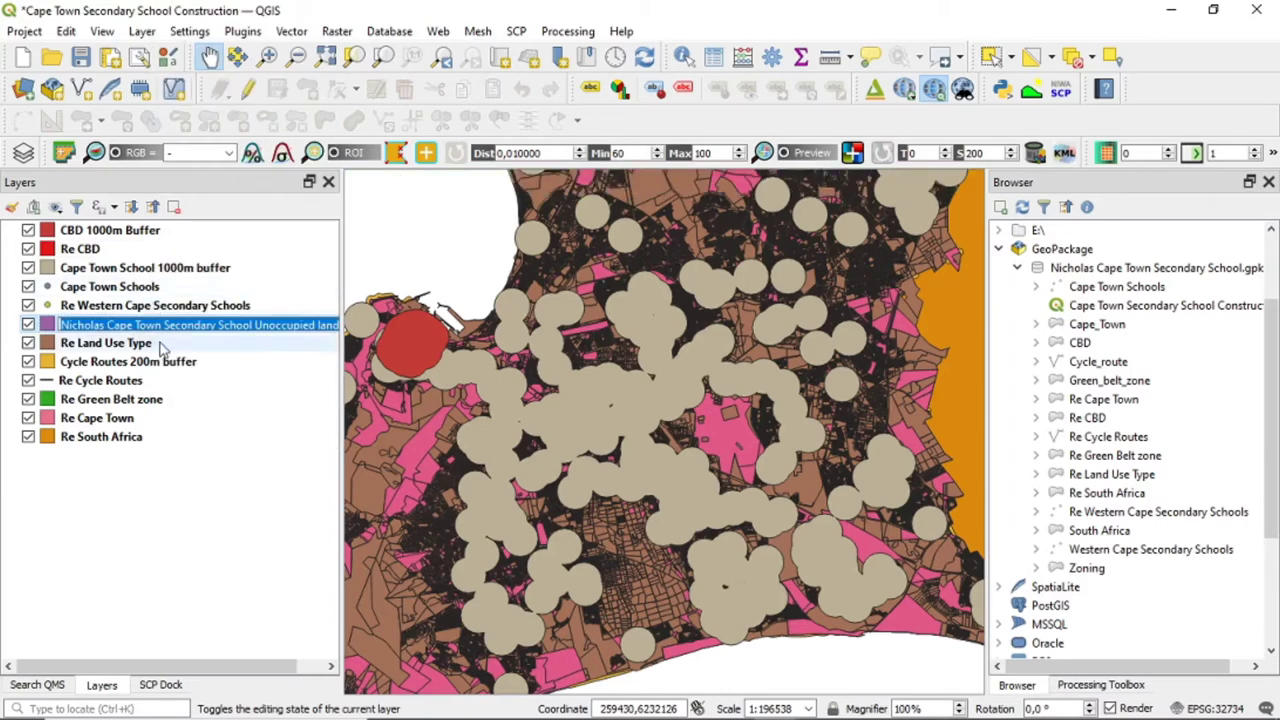
{"action": "left_click_drag", "start_coordinate": [258, 322], "coordinate": [45, 325]}
{"action": "key", "text": "BackSpace"}
{"action": "key", "text": "Return"}
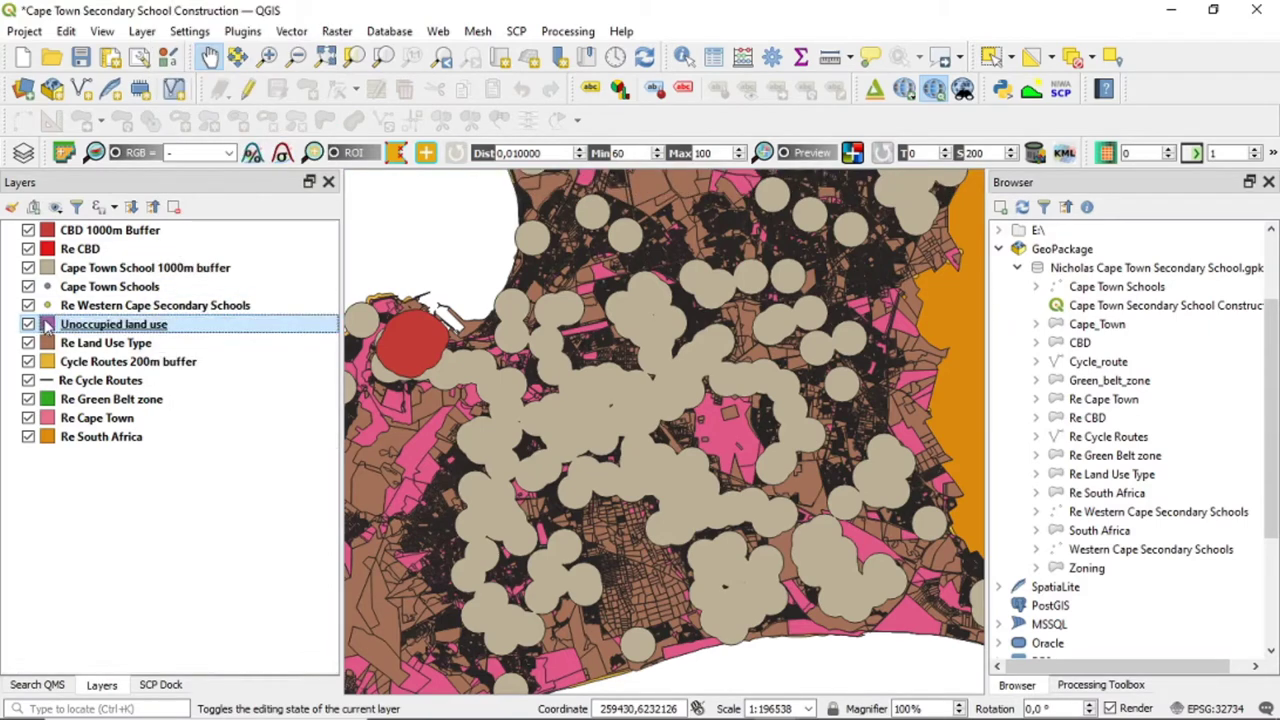
{"action": "left_click", "coordinate": [172, 504]}
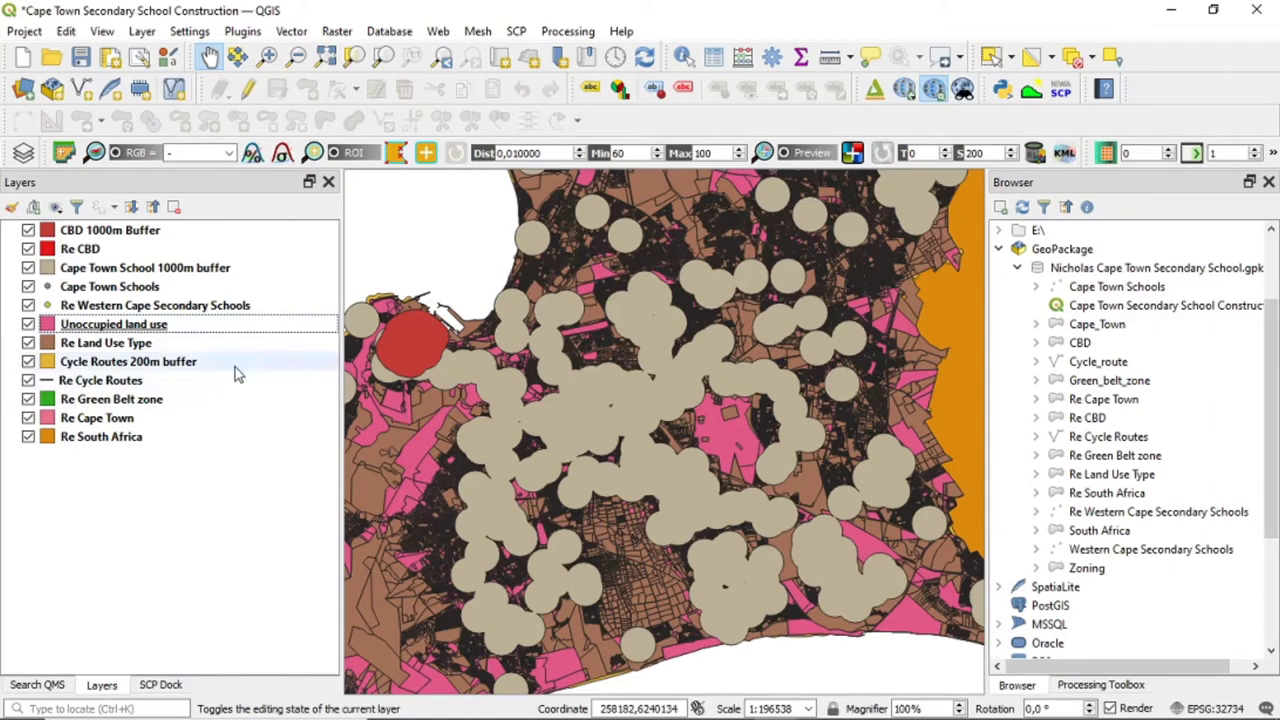
- Set up an Intersection with CBD 1000m Buffer as the input layer and Cycle Routes 200m buffer as the overlay layer
{"action": "scroll", "coordinate": [578, 420], "scroll_direction": "down", "scroll_amount": 1}
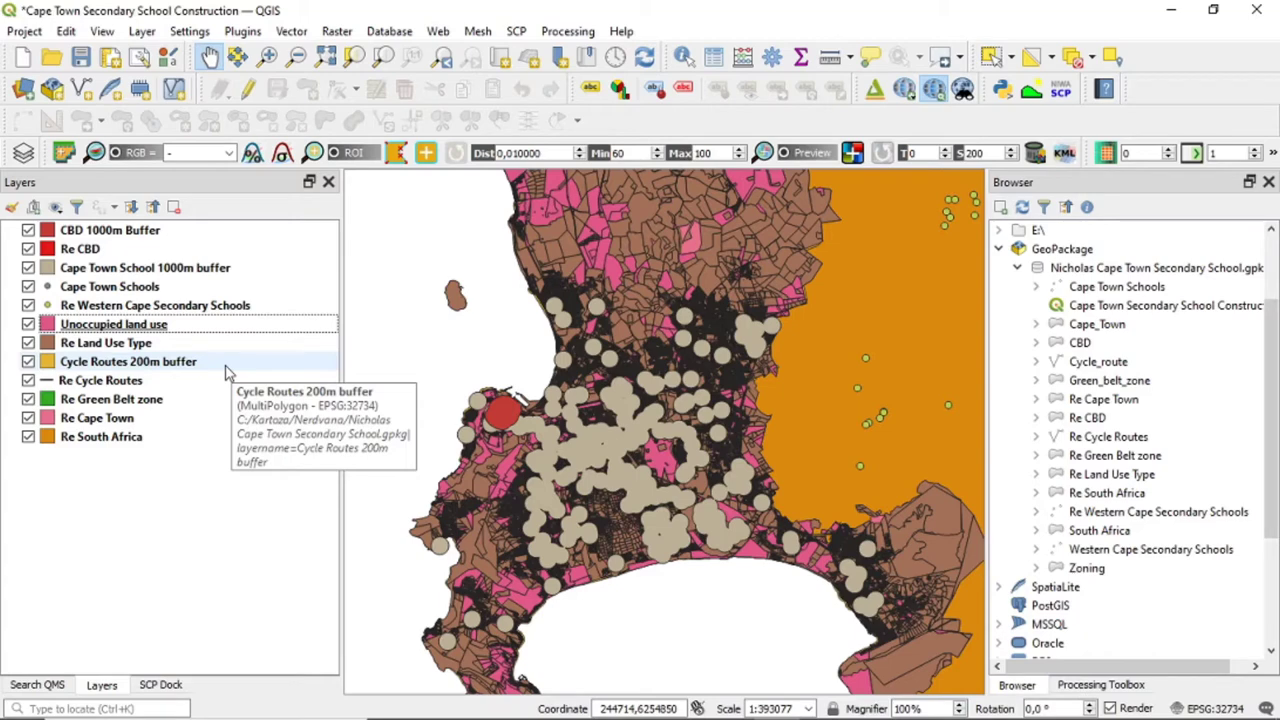
{"action": "left_click", "coordinate": [292, 32]}
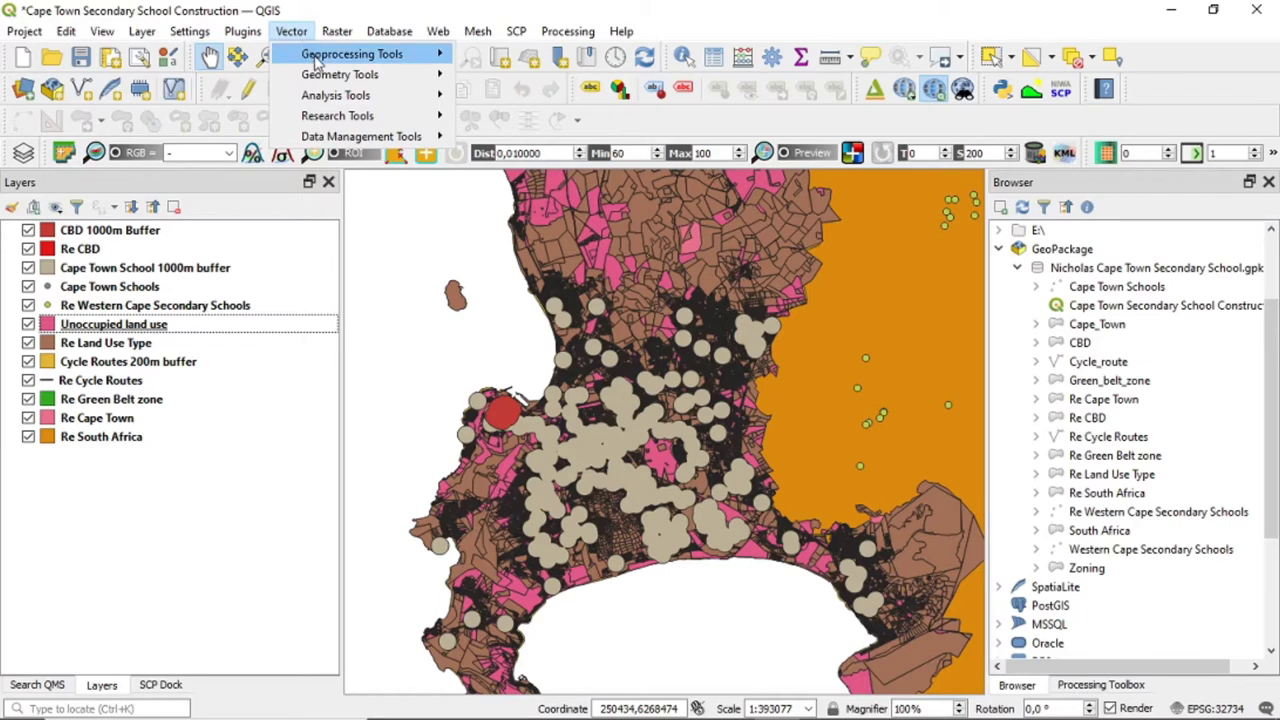
{"action": "mouse_move", "coordinate": [316, 62]}
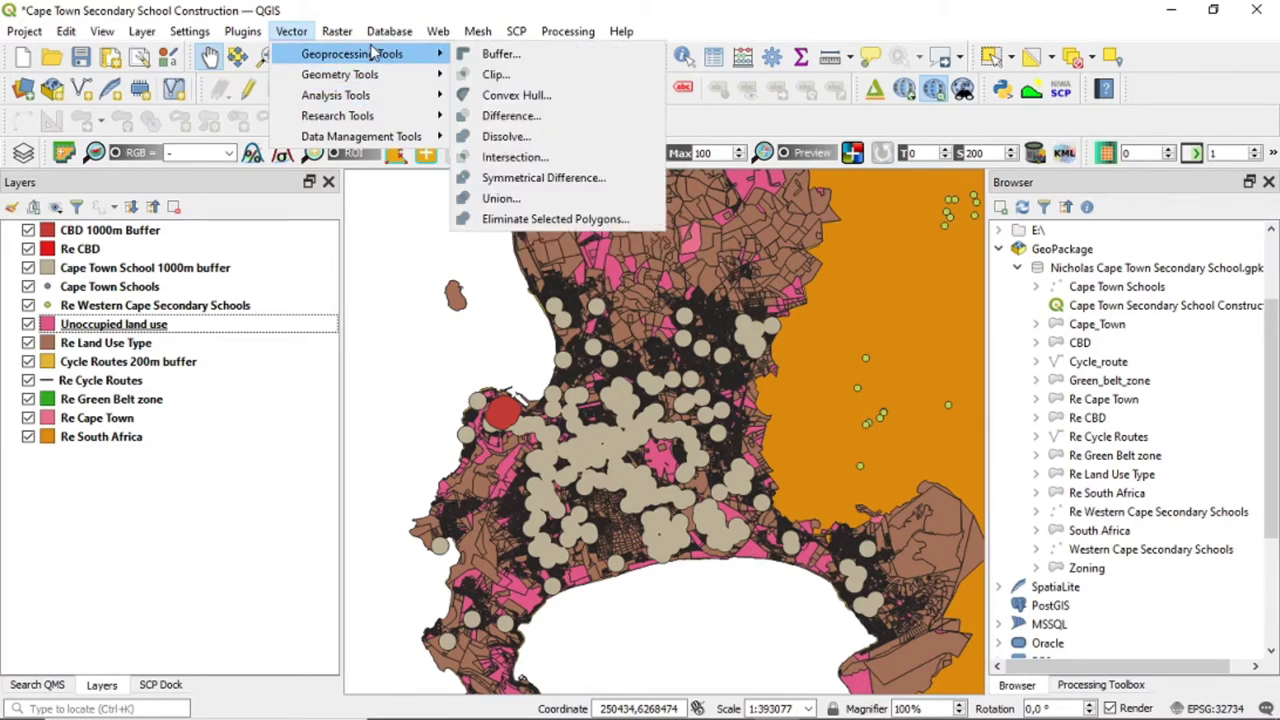
{"action": "left_click", "coordinate": [575, 160]}
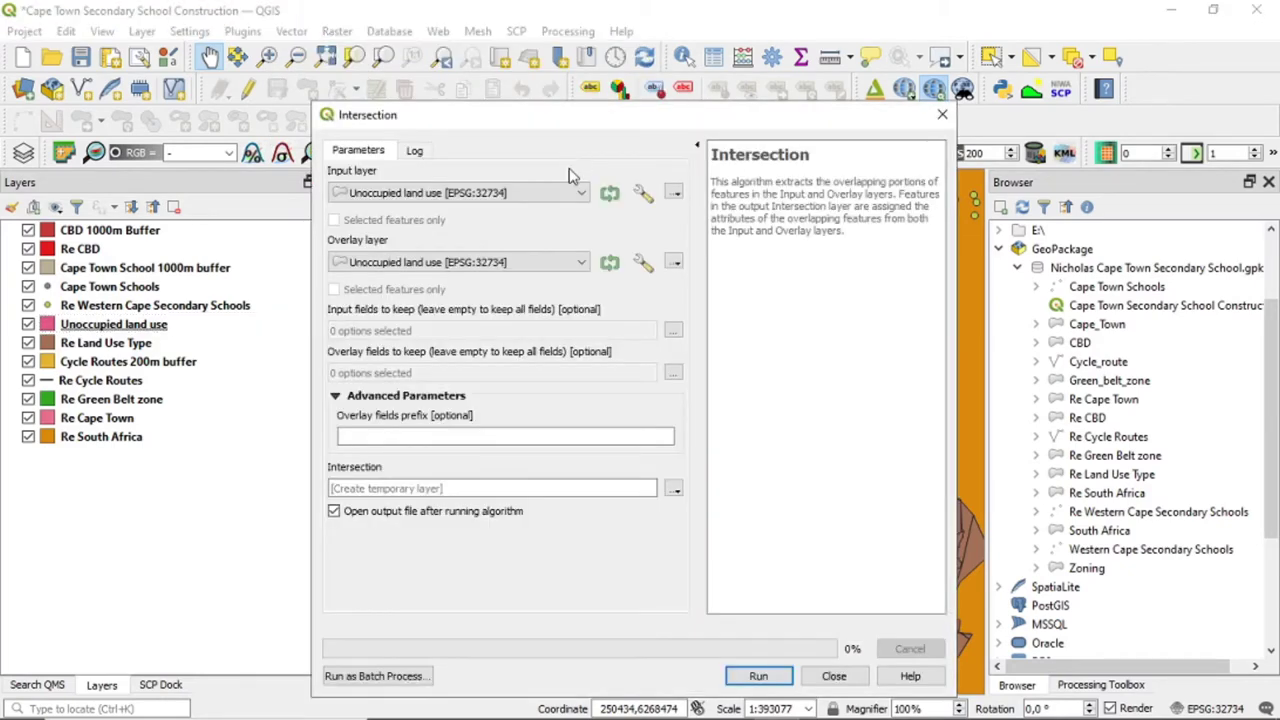
{"action": "left_click", "coordinate": [443, 200]}
{"action": "left_click", "coordinate": [450, 209]}
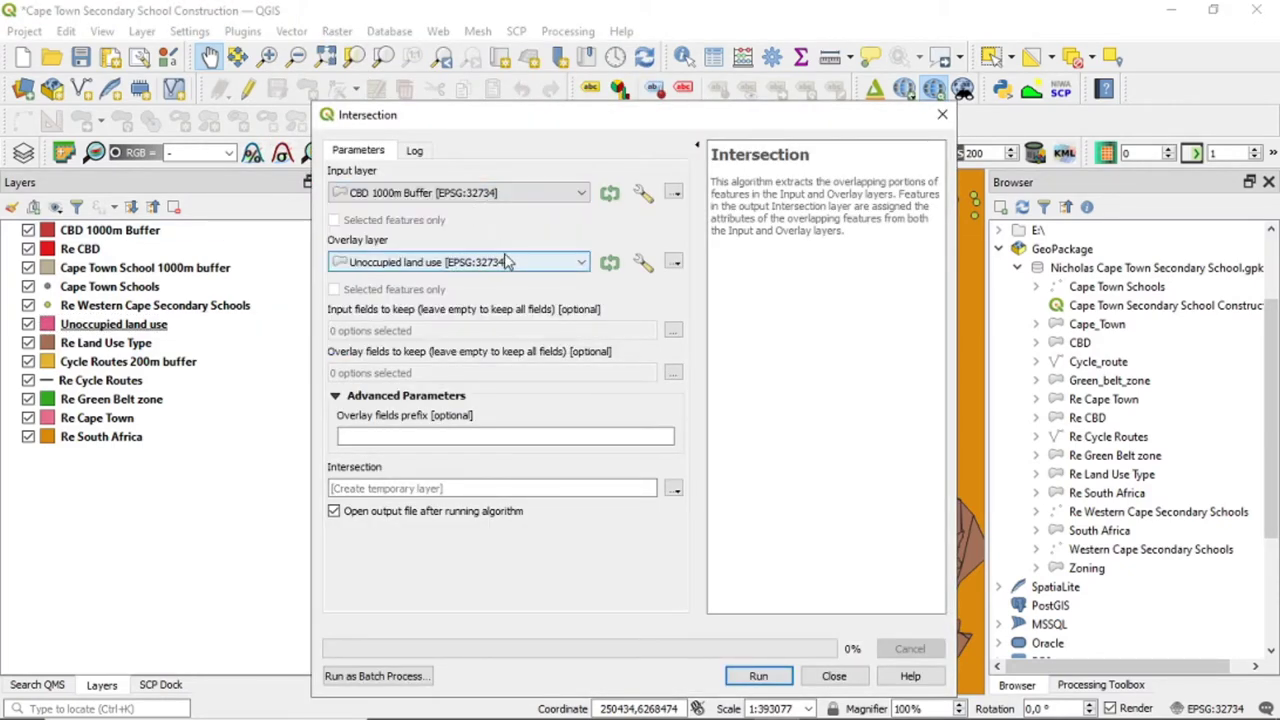
{"action": "left_click", "coordinate": [507, 261]}
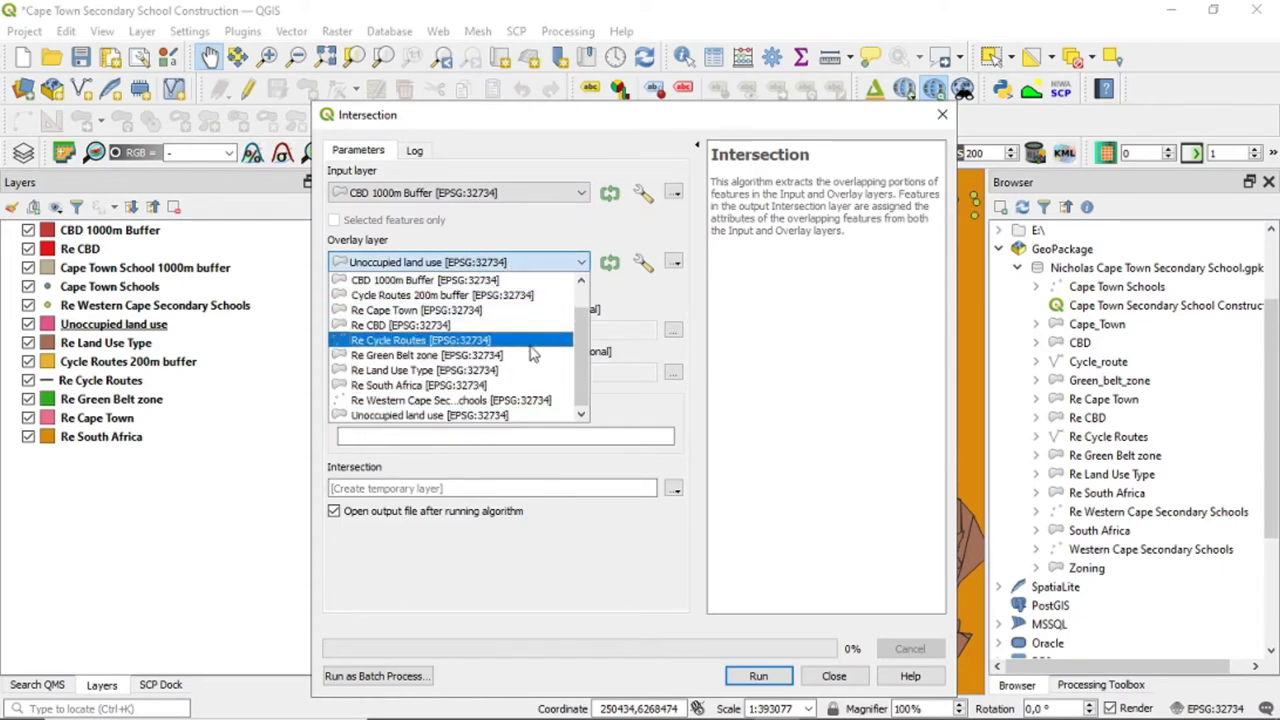
{"action": "left_click", "coordinate": [512, 302]}
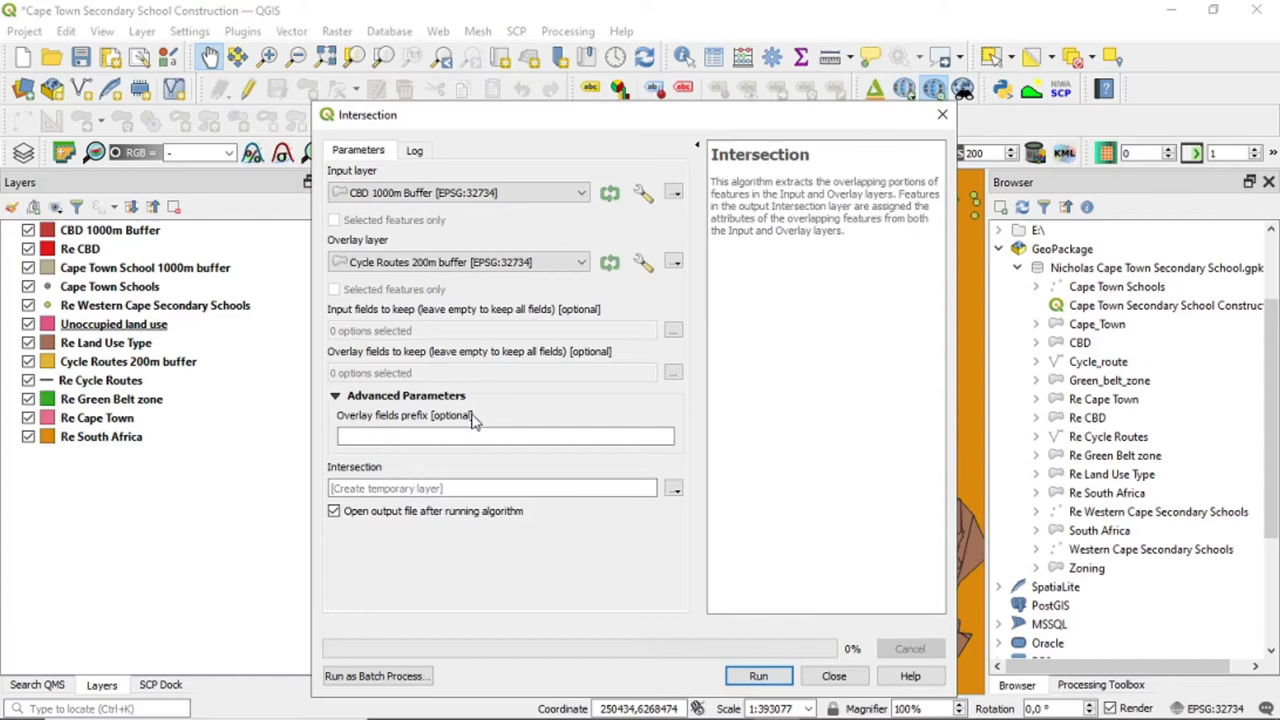
- Direct the intersection output to the Cape Town Secondary School GeoPackage as a layer named CBD_Cycle Routes intersect
{"action": "left_click", "coordinate": [673, 488]}
{"action": "left_click", "coordinate": [767, 560]}
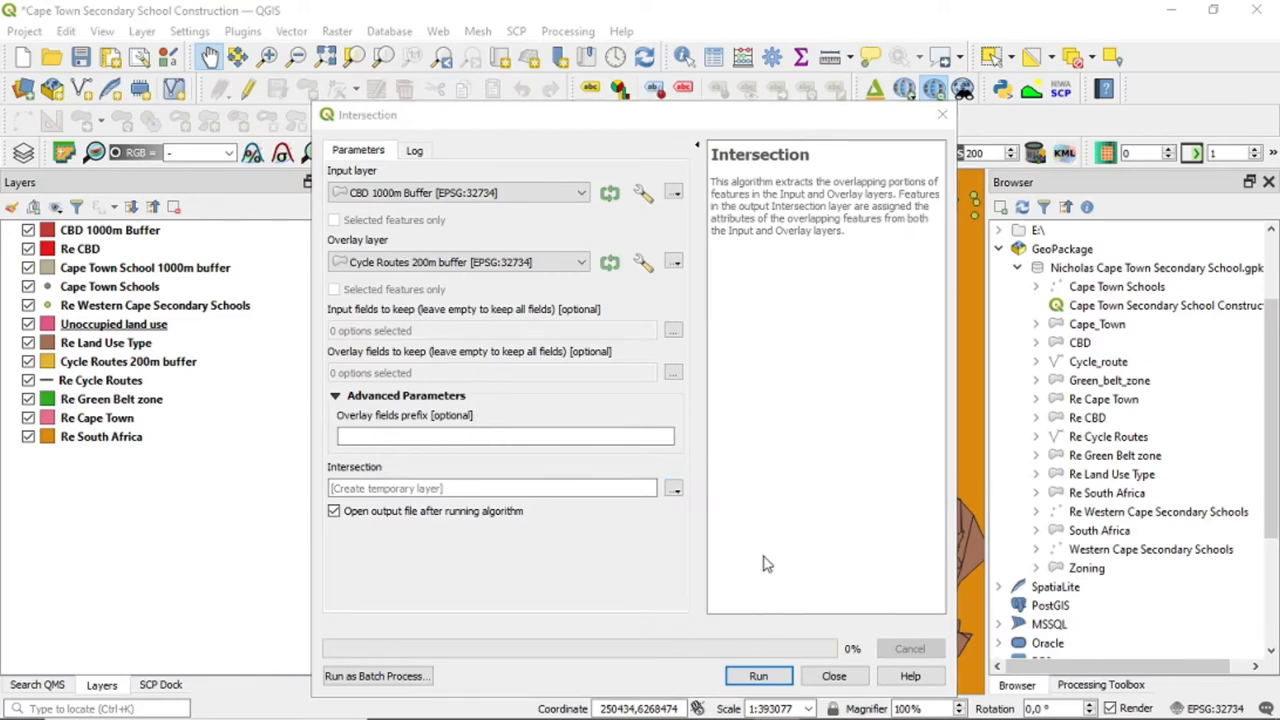
{"action": "left_click", "coordinate": [650, 288]}
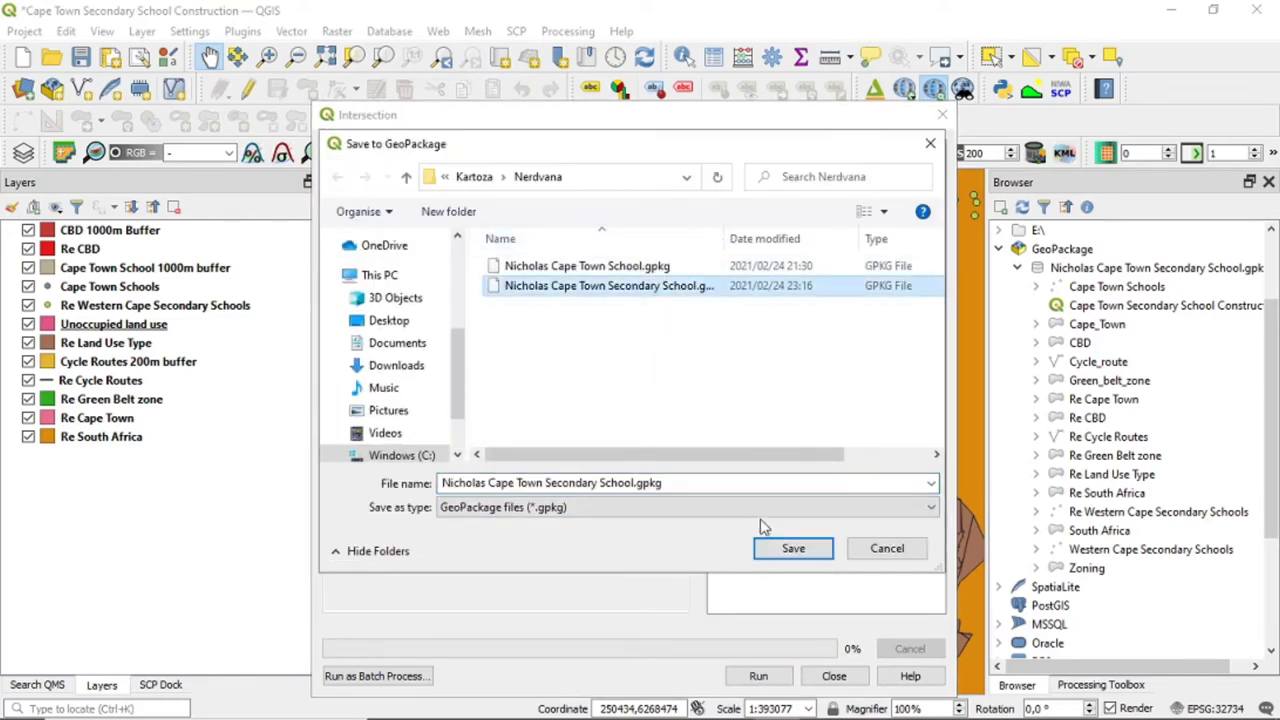
{"action": "left_click", "coordinate": [795, 552]}
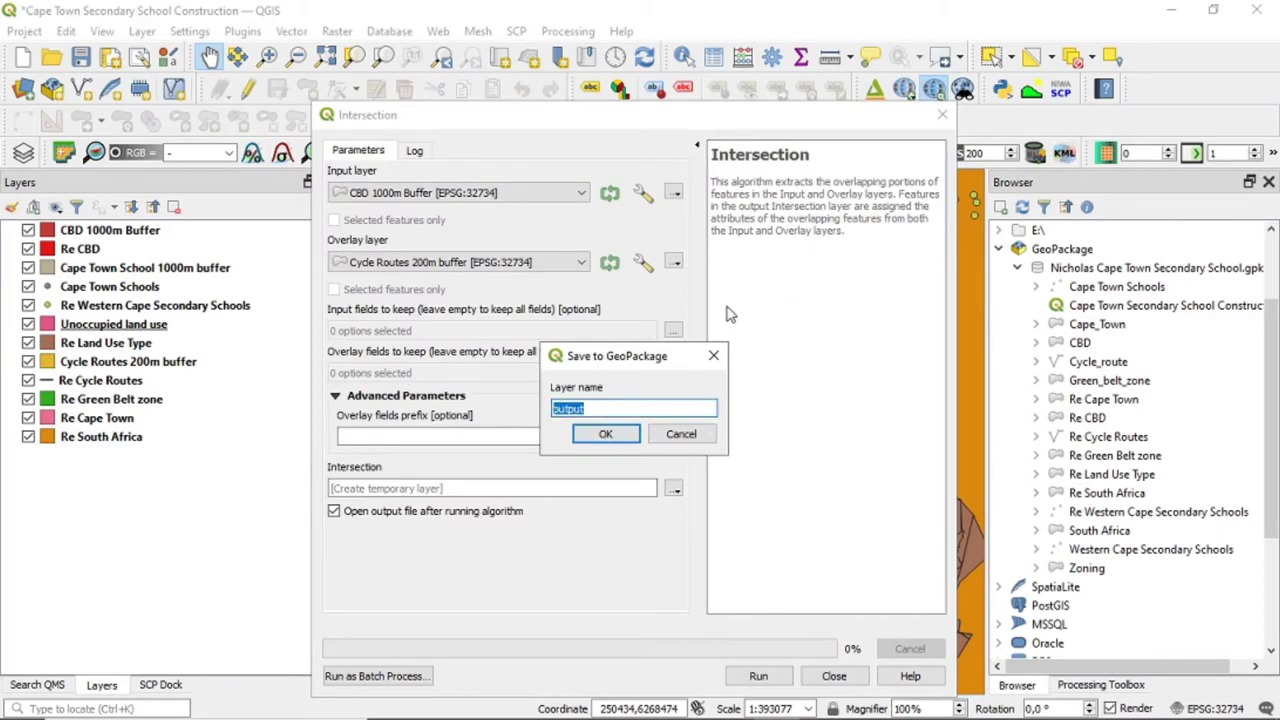
{"action": "type", "text": "CBD_Cycle Routes int"}
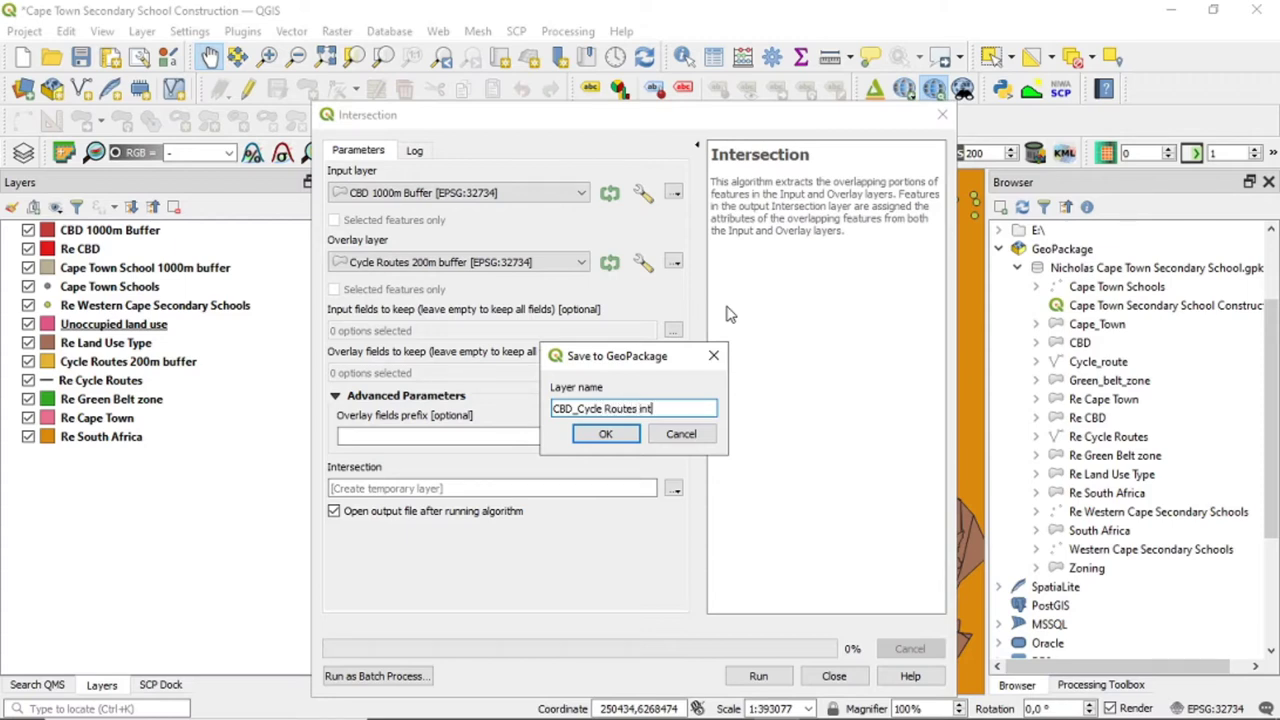
{"action": "type", "text": "ersect"}
{"action": "left_click", "coordinate": [605, 433]}
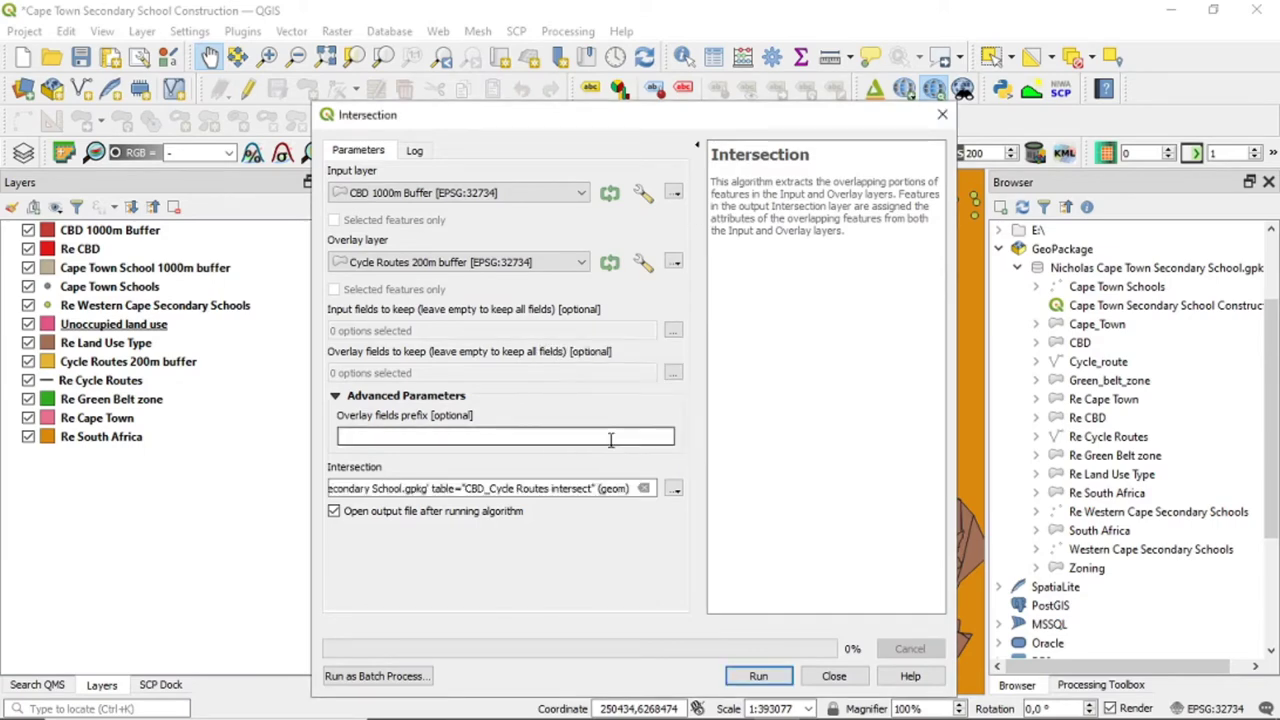
- Run the configured intersection of the CBD and cycle route buffers and close the Intersection tool
{"action": "left_click", "coordinate": [779, 685]}
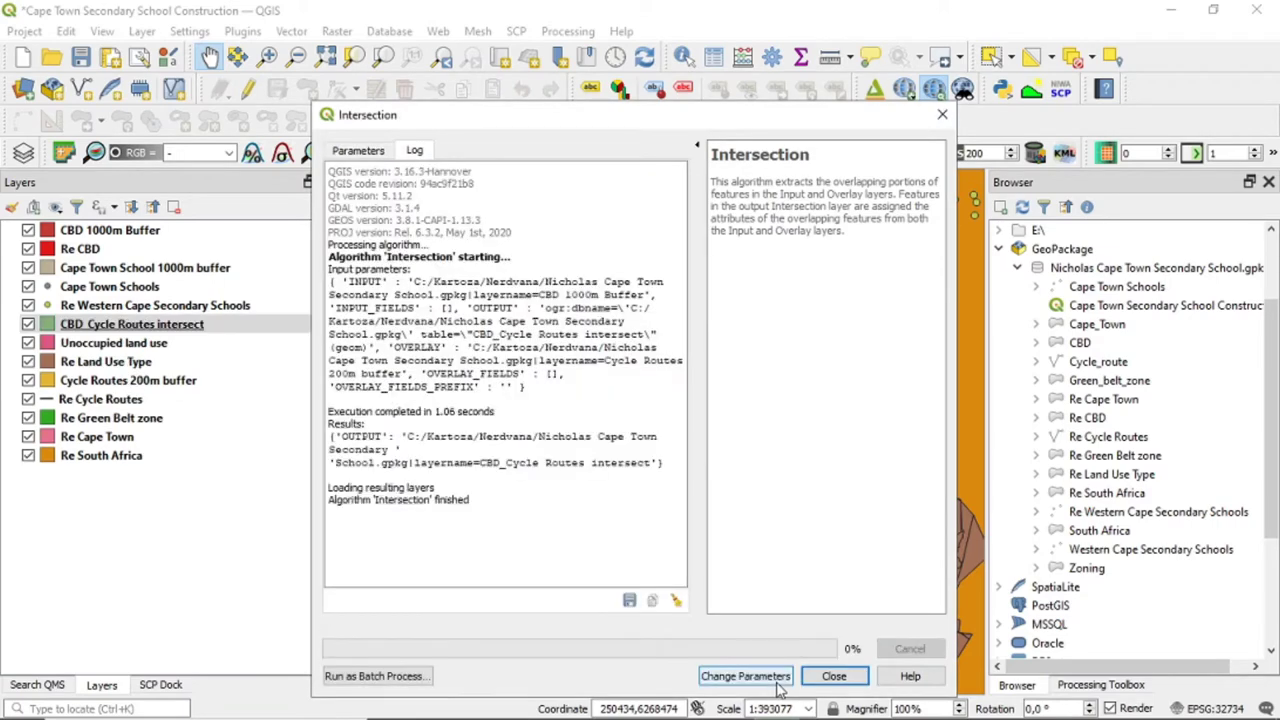
{"action": "left_click", "coordinate": [826, 677]}
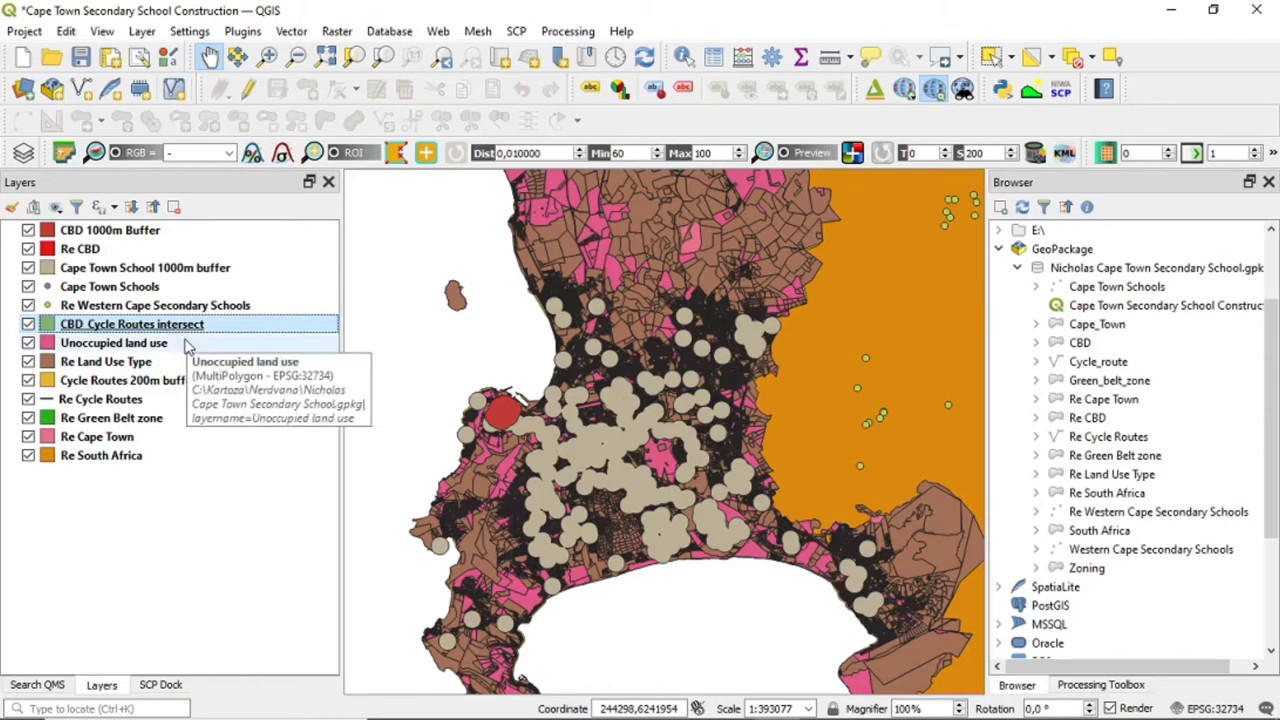
- Set up an Intersection with CBD_Cycle Routes intersect as the input layer and Unoccupied land use as the overlay layer
{"action": "left_click", "coordinate": [242, 31]}
{"action": "mouse_move", "coordinate": [300, 37]}
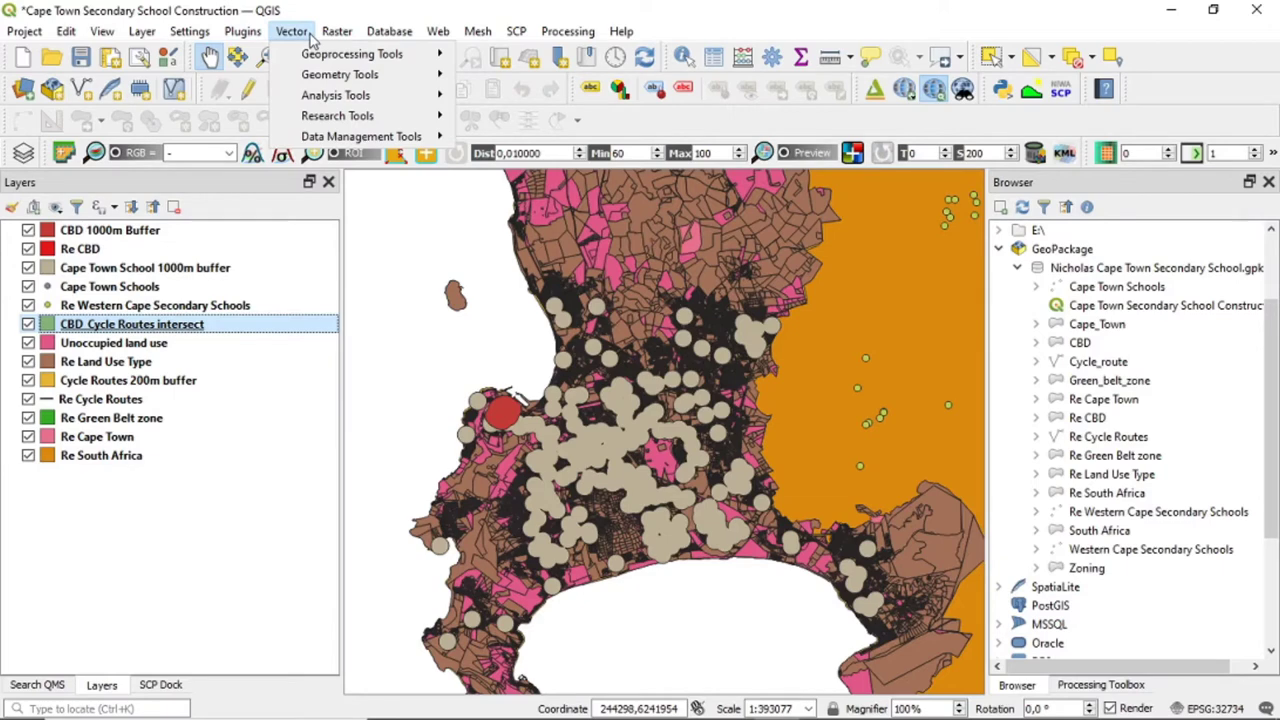
{"action": "mouse_move", "coordinate": [360, 54]}
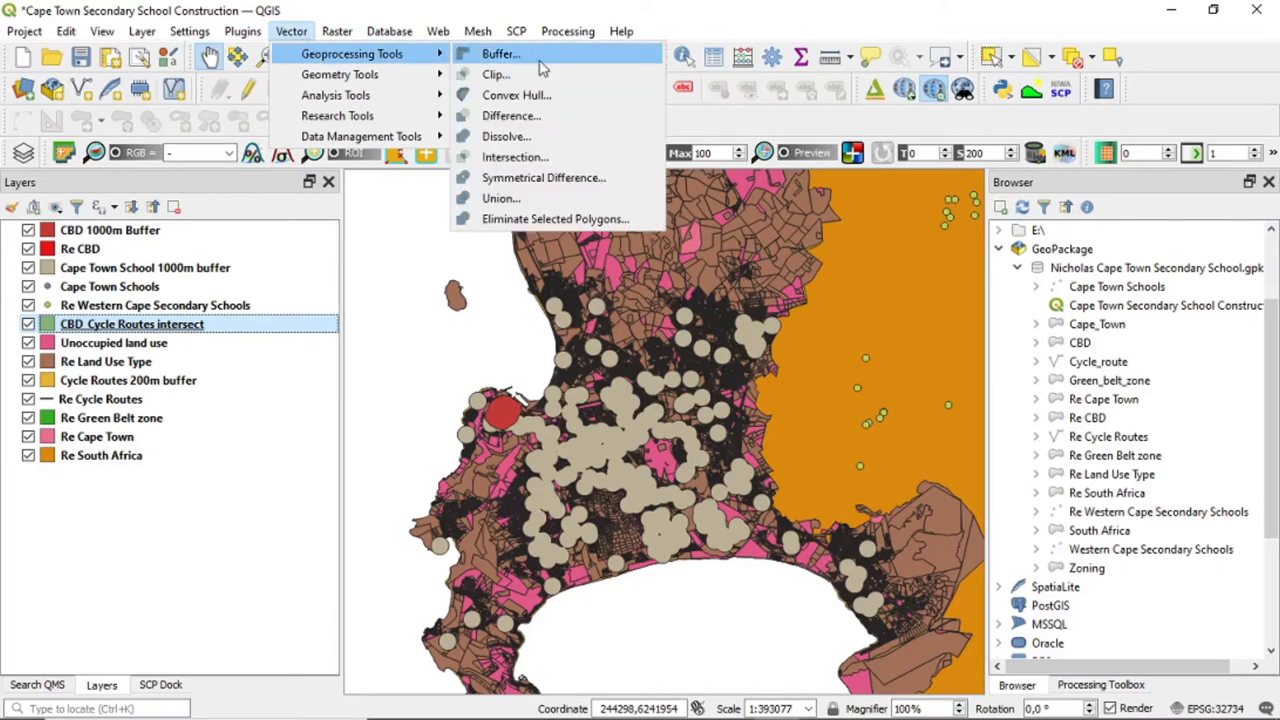
{"action": "left_click", "coordinate": [570, 157]}
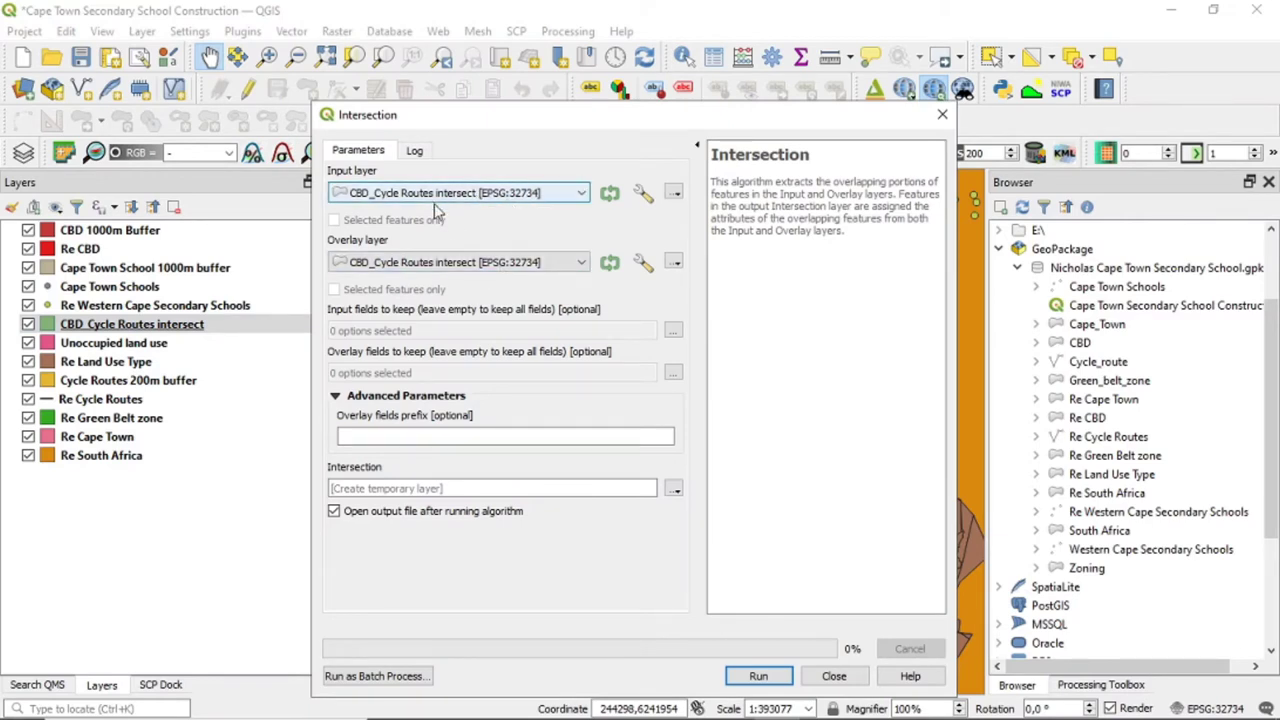
{"action": "left_click", "coordinate": [459, 264]}
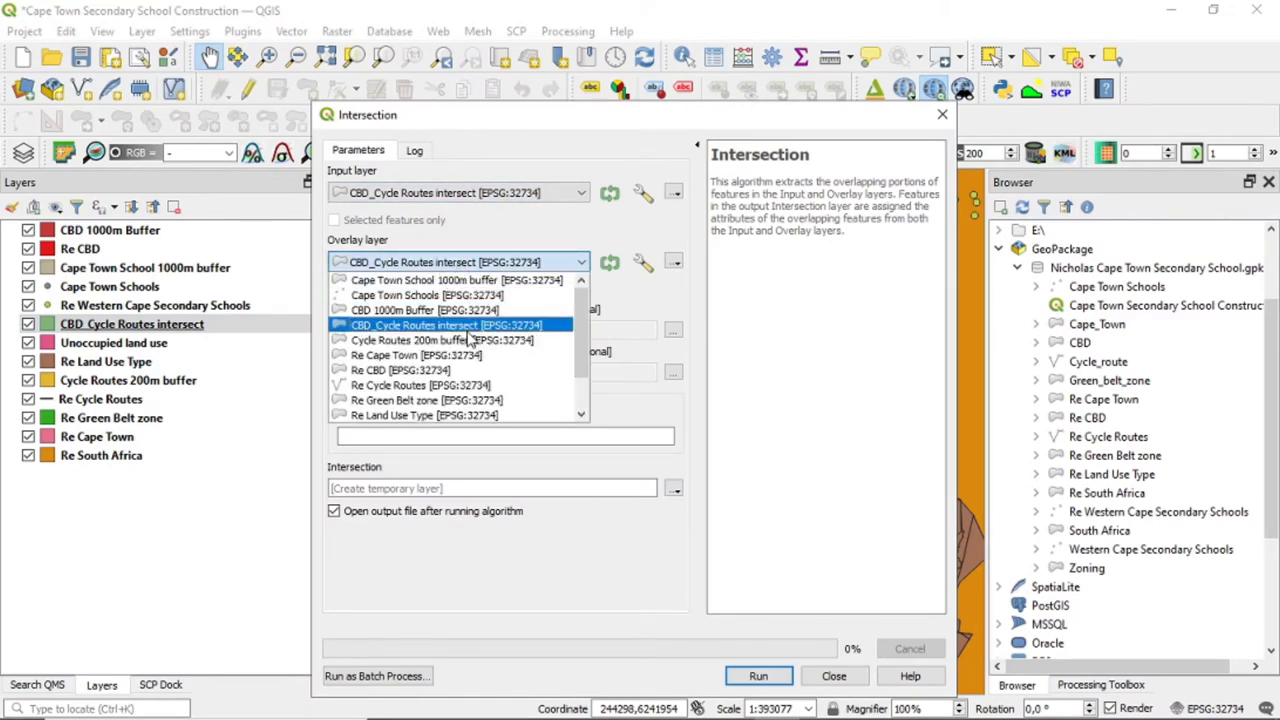
{"action": "scroll", "coordinate": [462, 380], "scroll_direction": "down", "scroll_amount": 3}
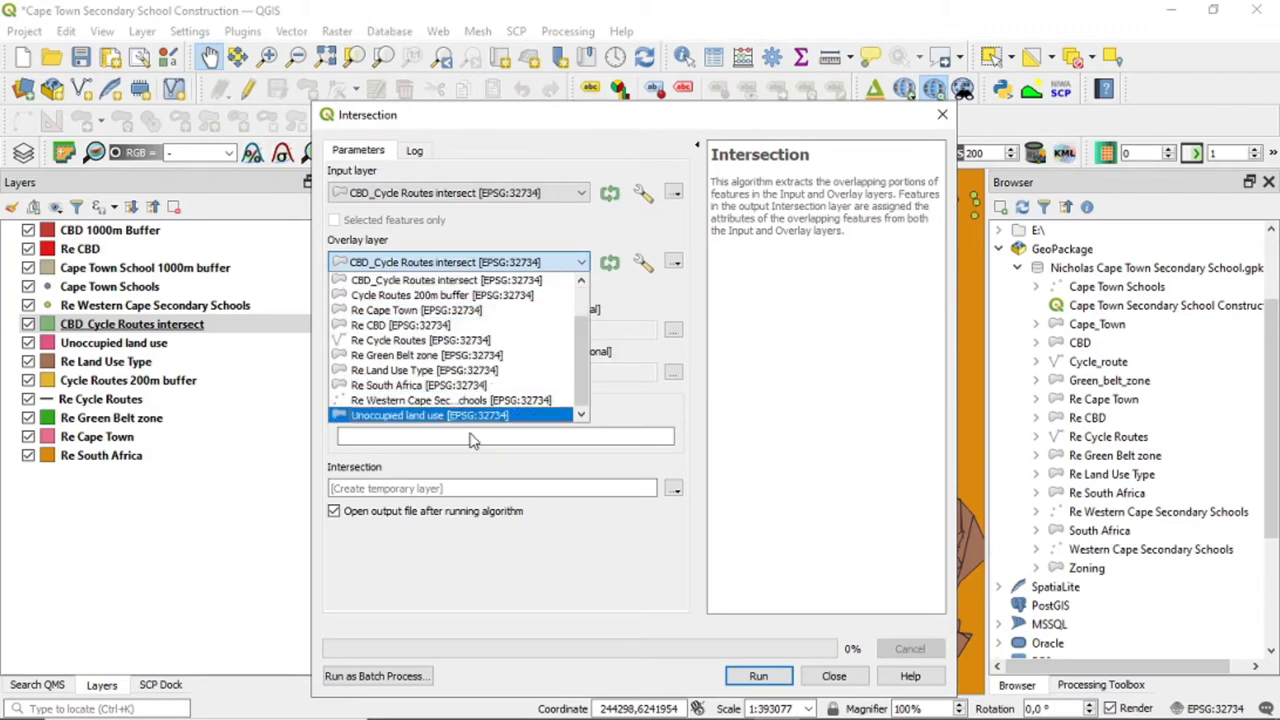
{"action": "left_click", "coordinate": [467, 418]}
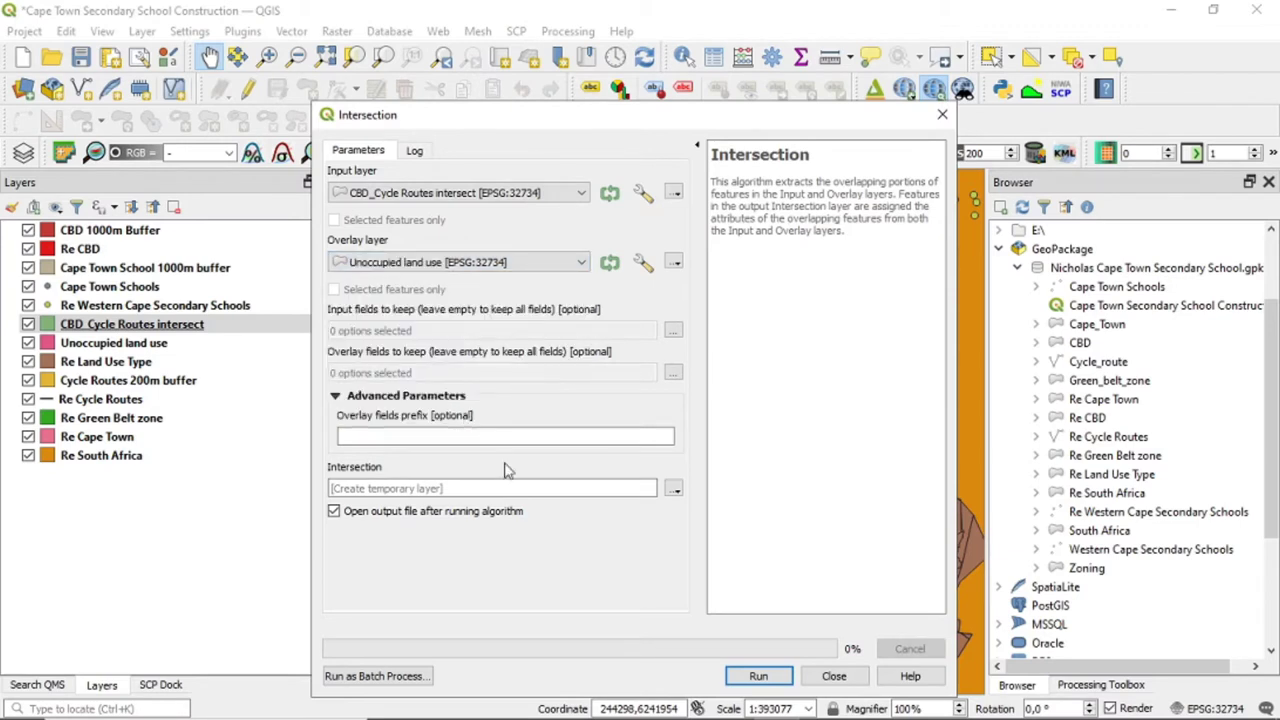
- Direct the intersection output to the Cape Town Secondary School GeoPackage as a layer named Area site lies within
{"action": "left_click", "coordinate": [674, 489]}
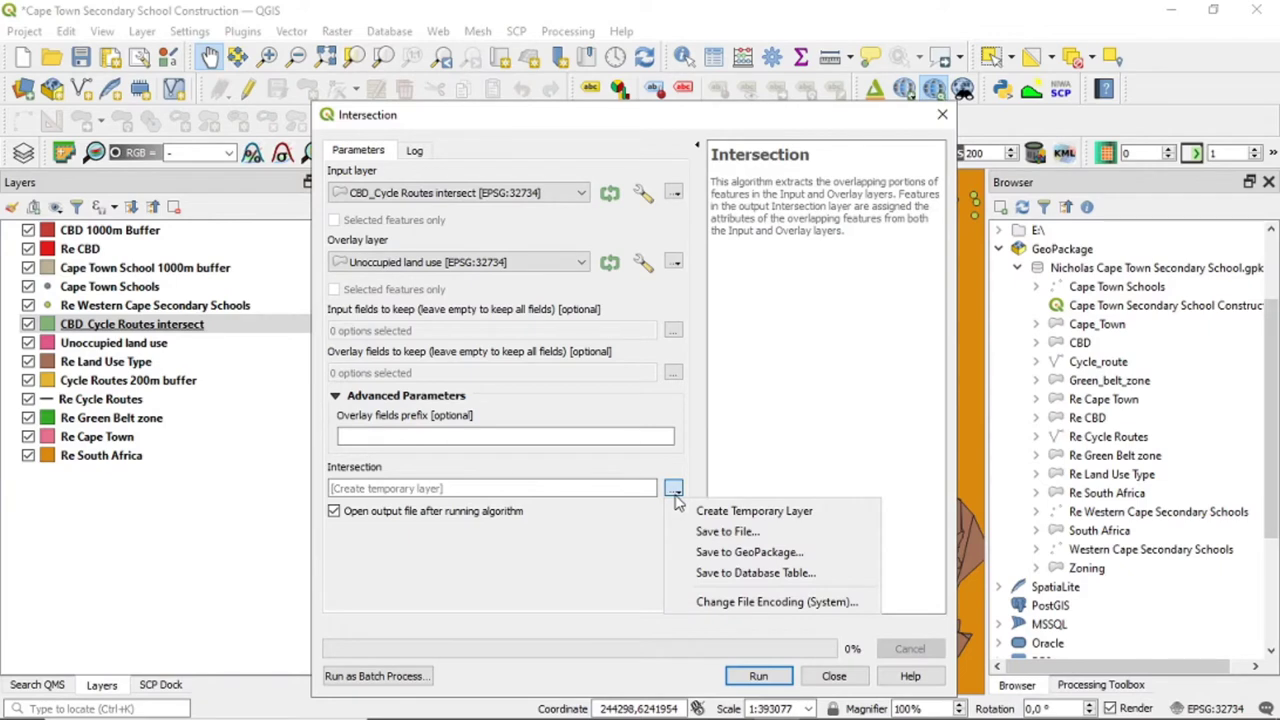
{"action": "left_click", "coordinate": [793, 553]}
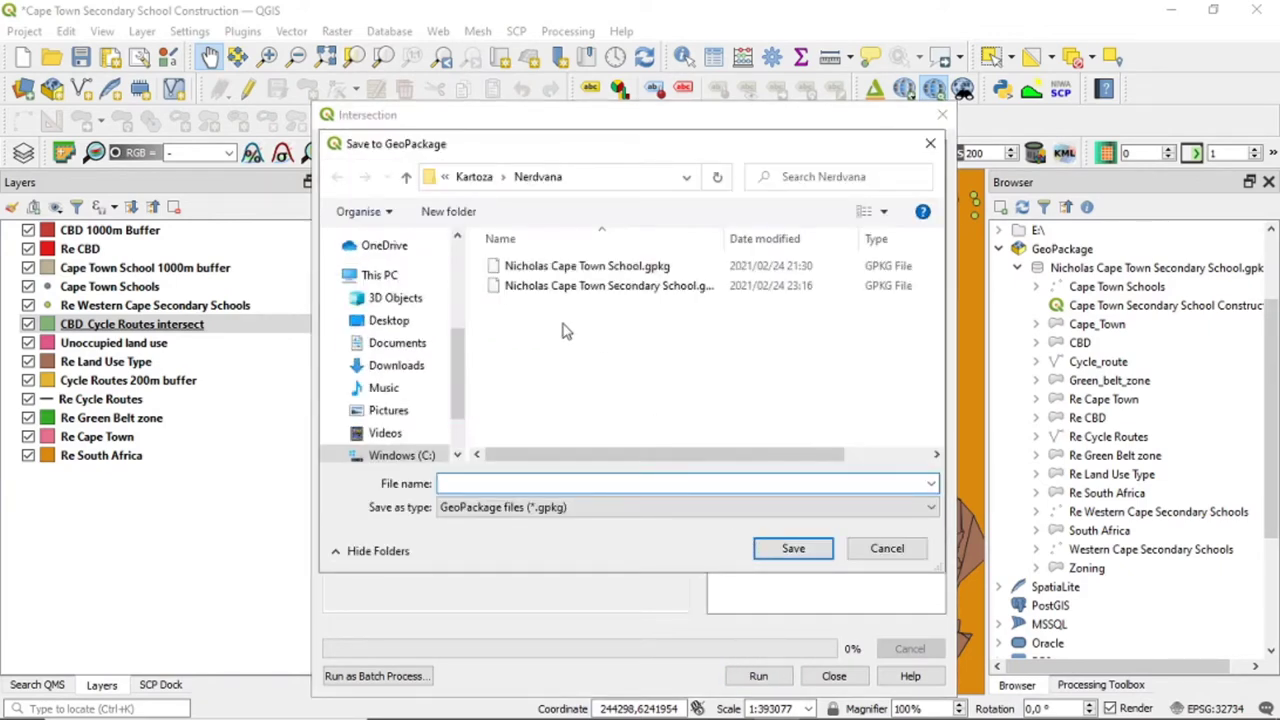
{"action": "left_click", "coordinate": [545, 288]}
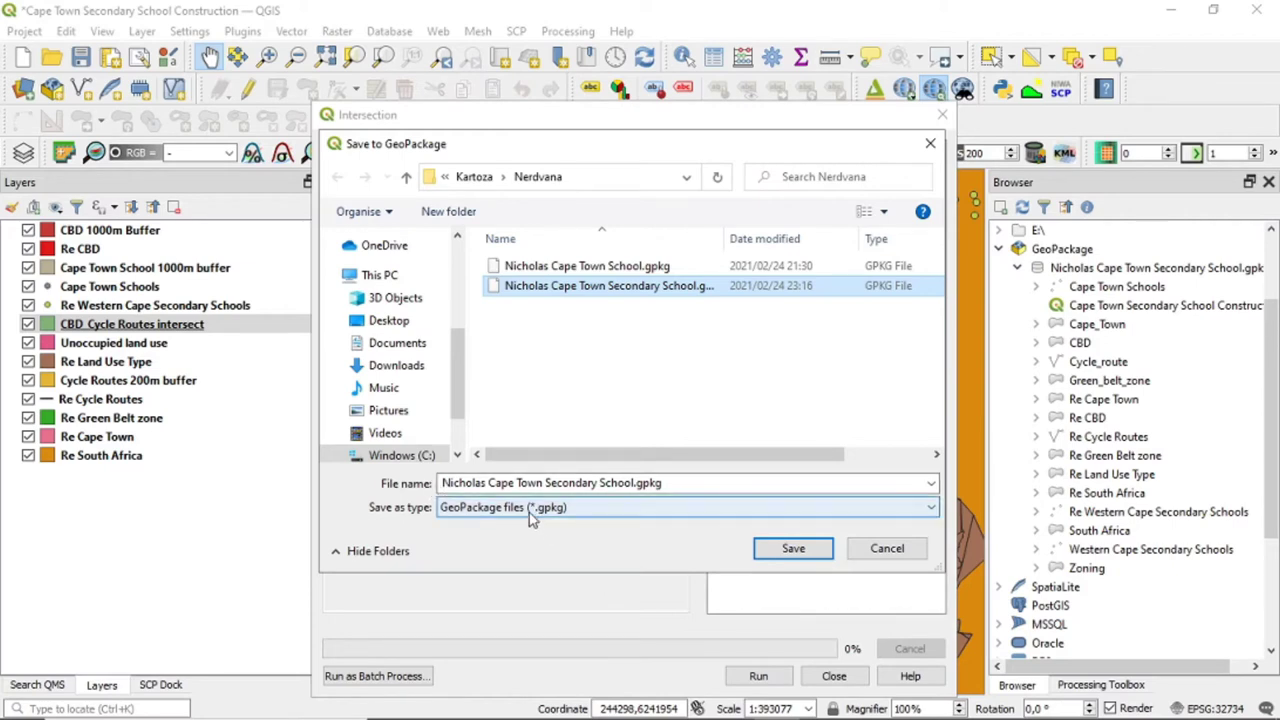
{"action": "left_click", "coordinate": [795, 550]}
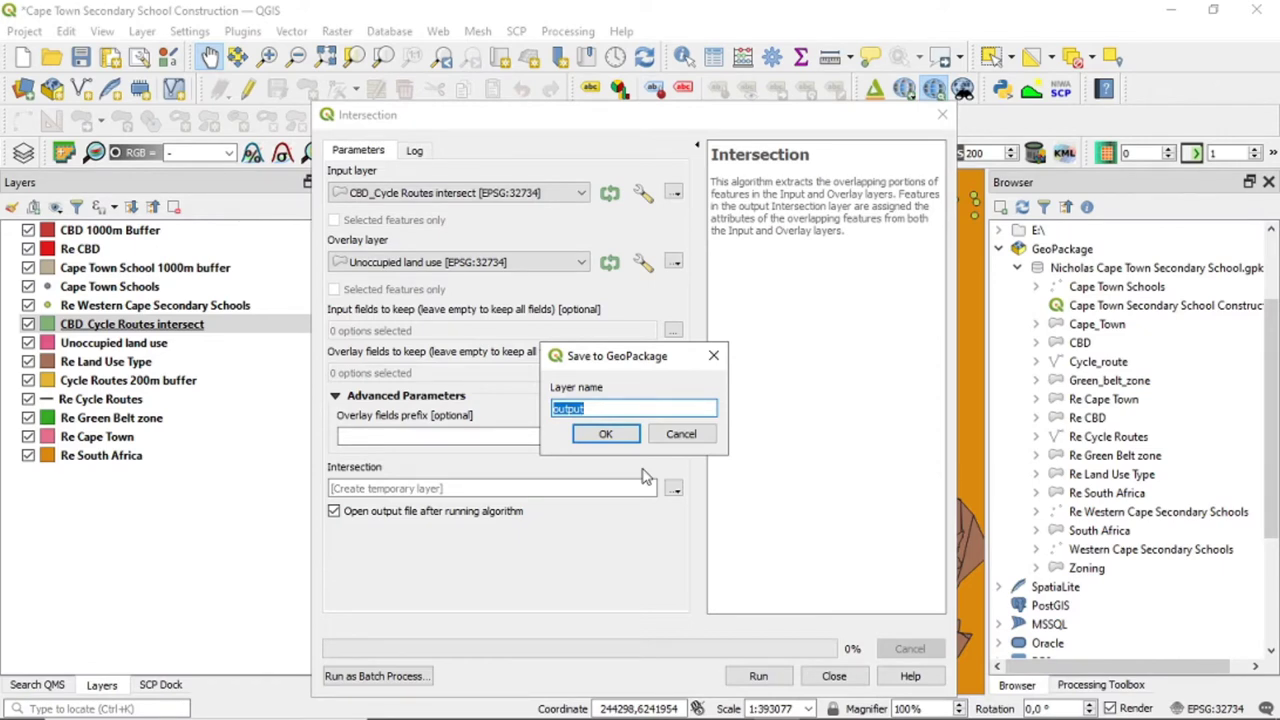
{"action": "type", "text": "Area site lies within"}
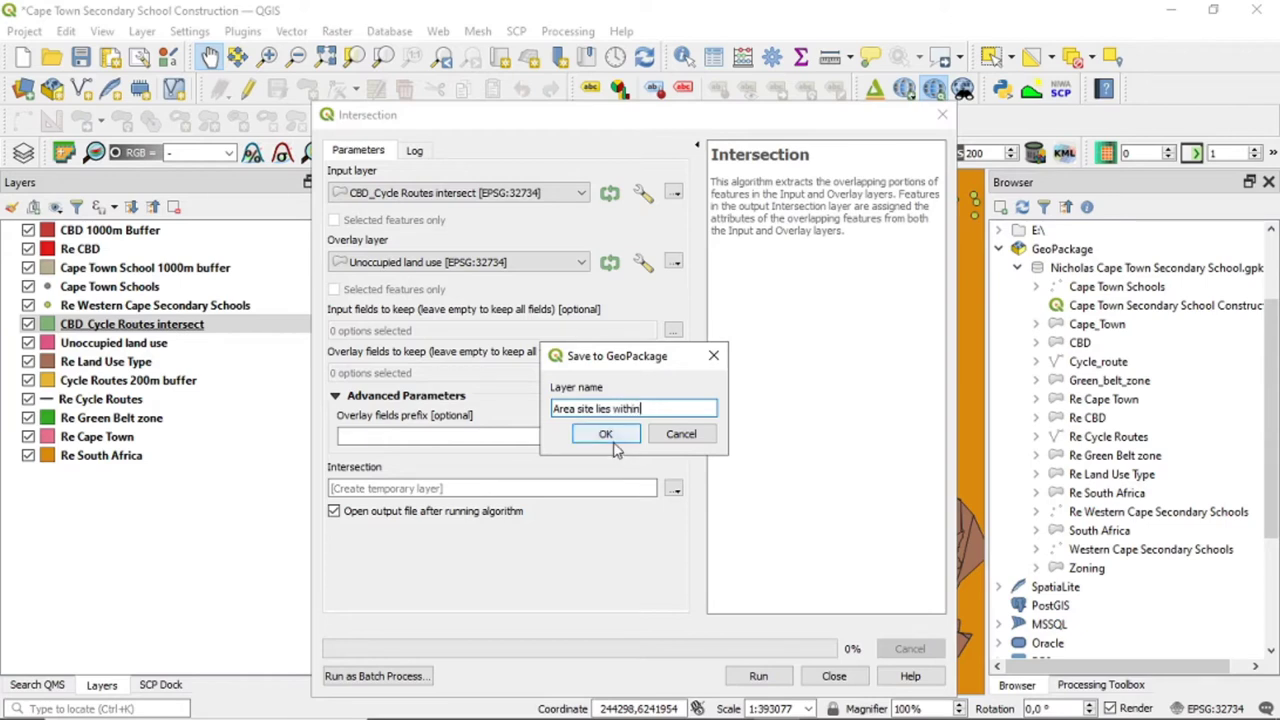
{"action": "left_click", "coordinate": [606, 434]}
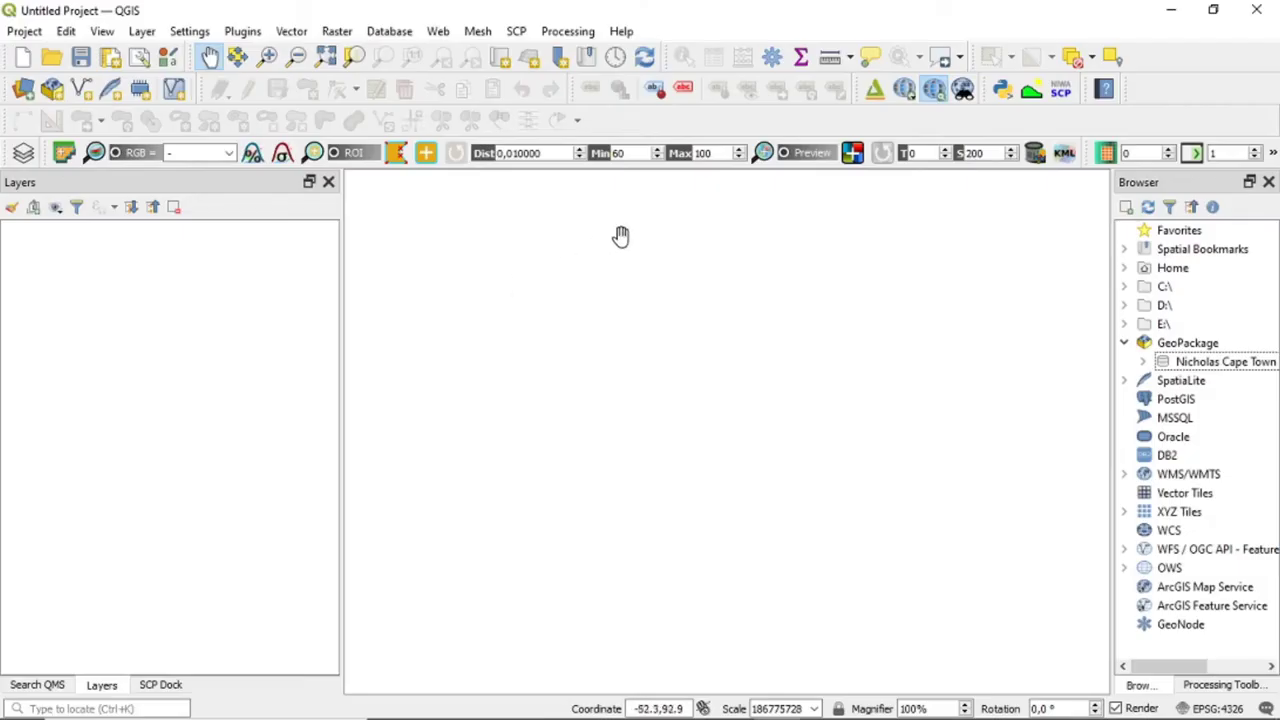
- Start a new GeoPackage database with its file named Test in the Kartoza folder
{"action": "left_click", "coordinate": [1147, 346]}
{"action": "right_click", "coordinate": [1147, 345]}
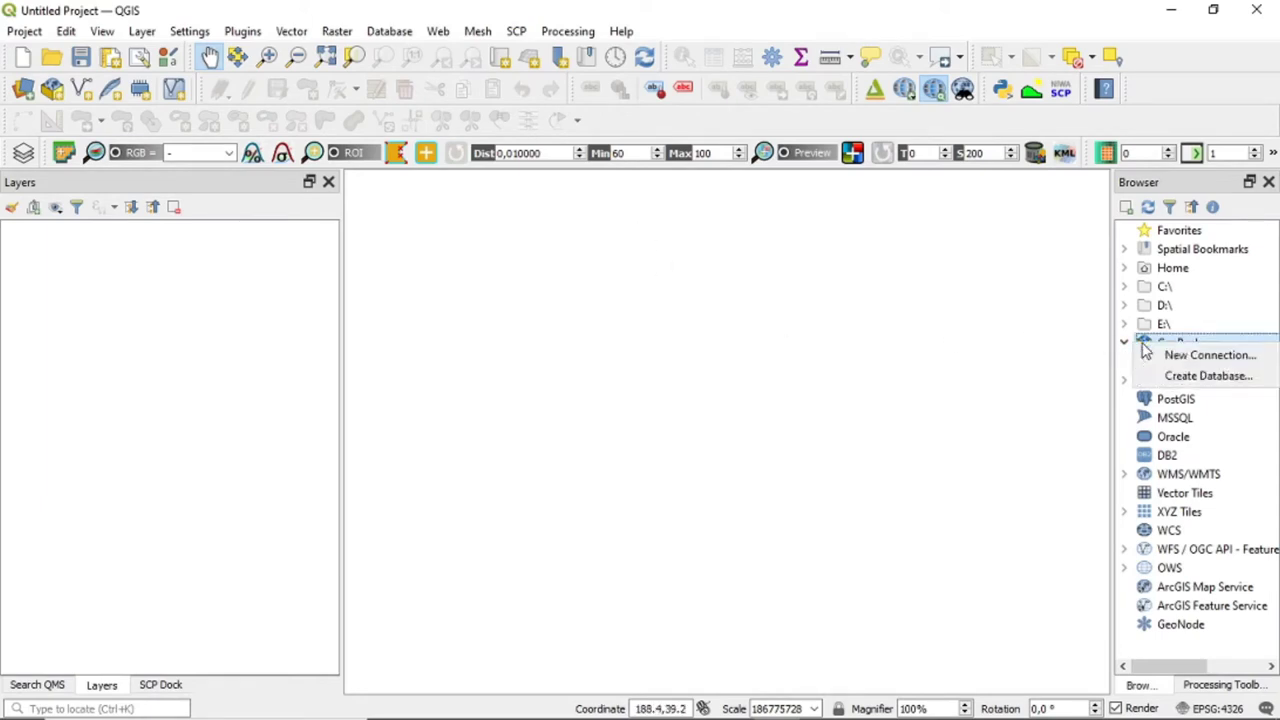
{"action": "left_click", "coordinate": [1207, 378]}
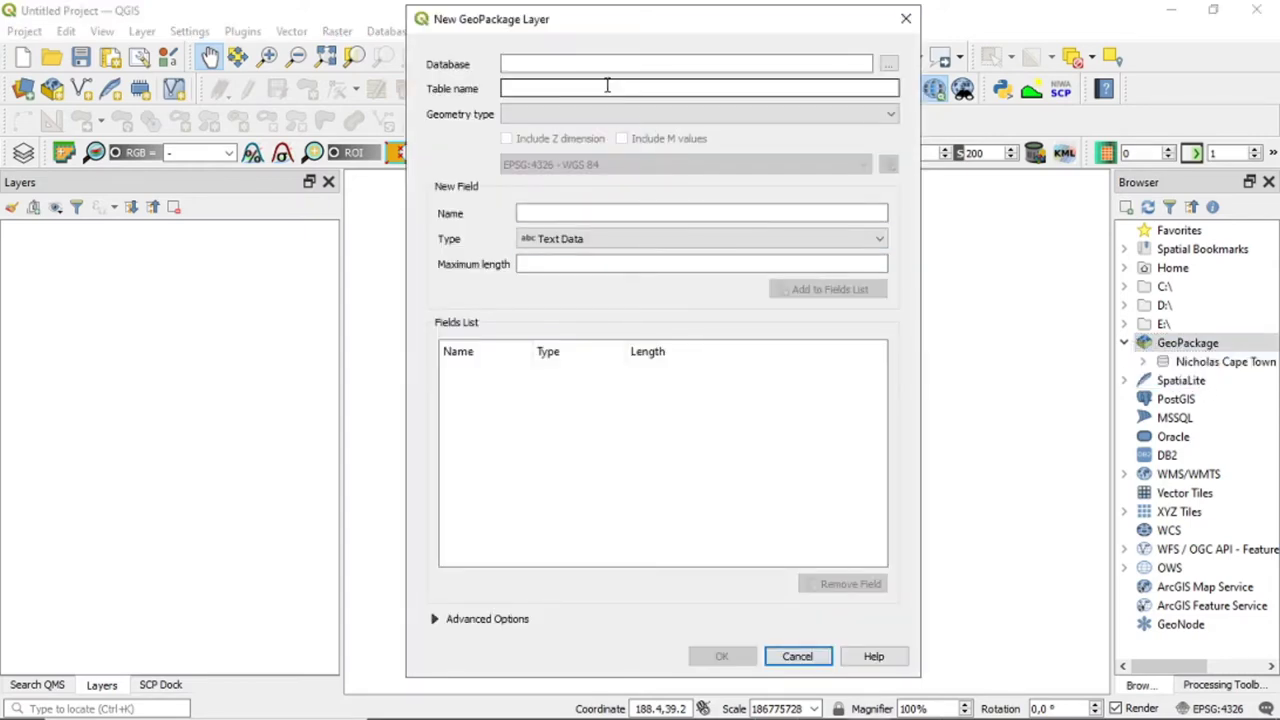
{"action": "left_click", "coordinate": [888, 63]}
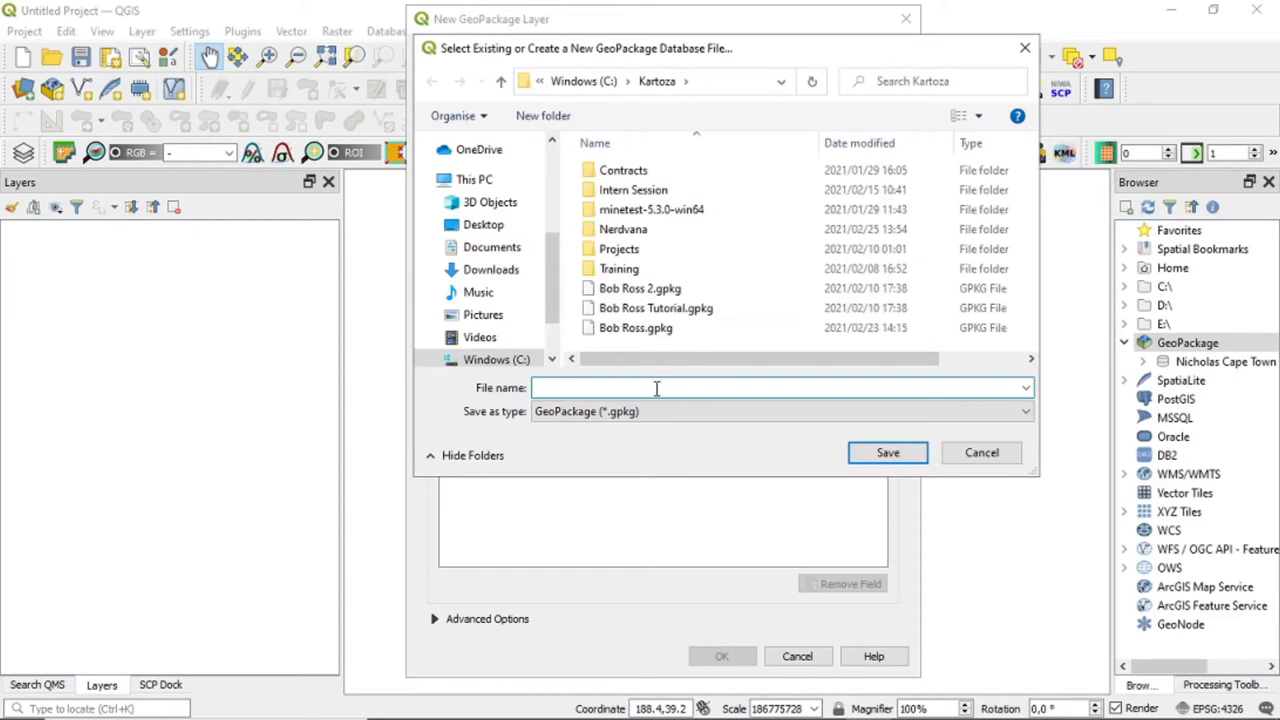
{"action": "type", "text": "Test"}
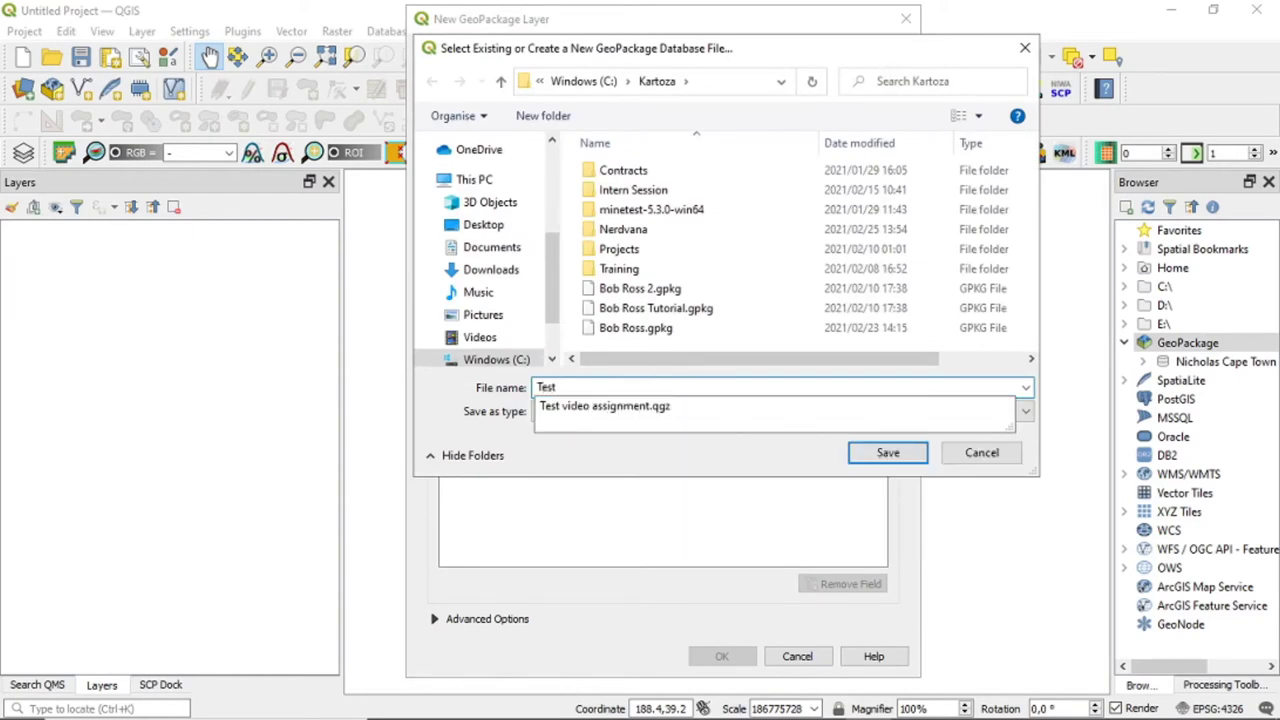
{"action": "left_click", "coordinate": [912, 456]}
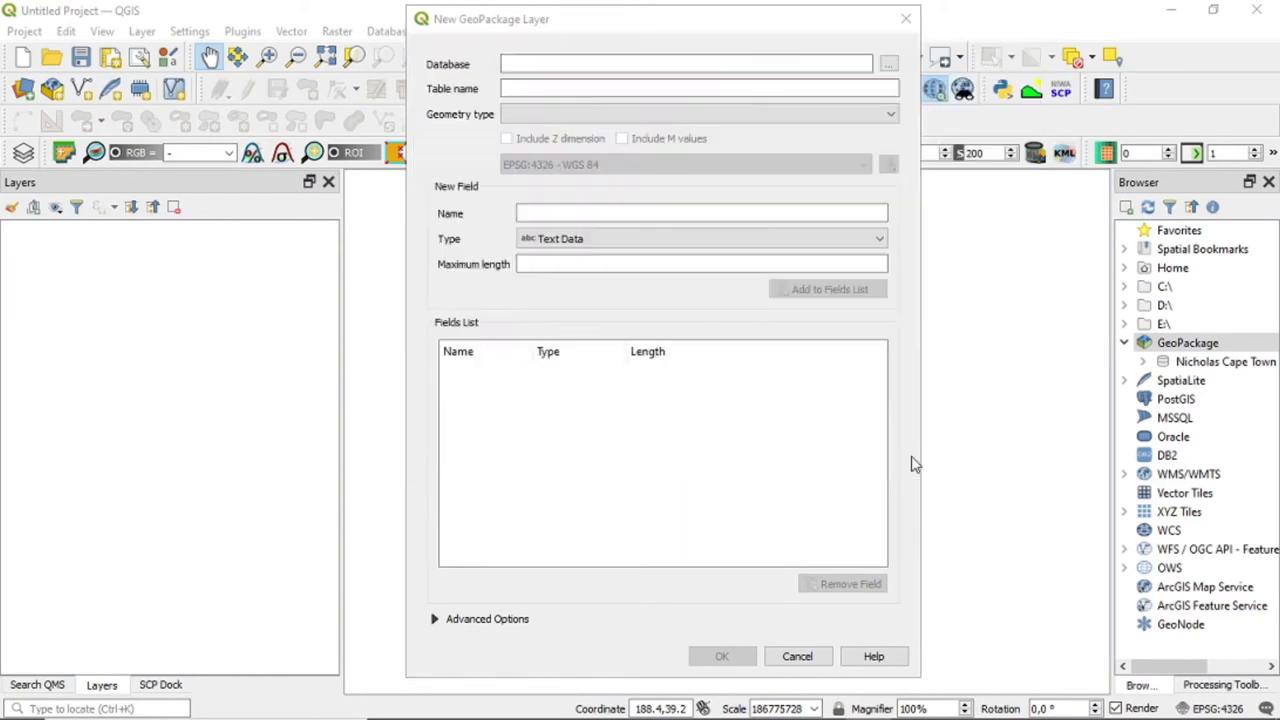
- Give the new GeoPackage layer Point geometry and the EPSG:4326 - WGS 84 coordinate reference system
{"action": "left_click", "coordinate": [625, 118]}
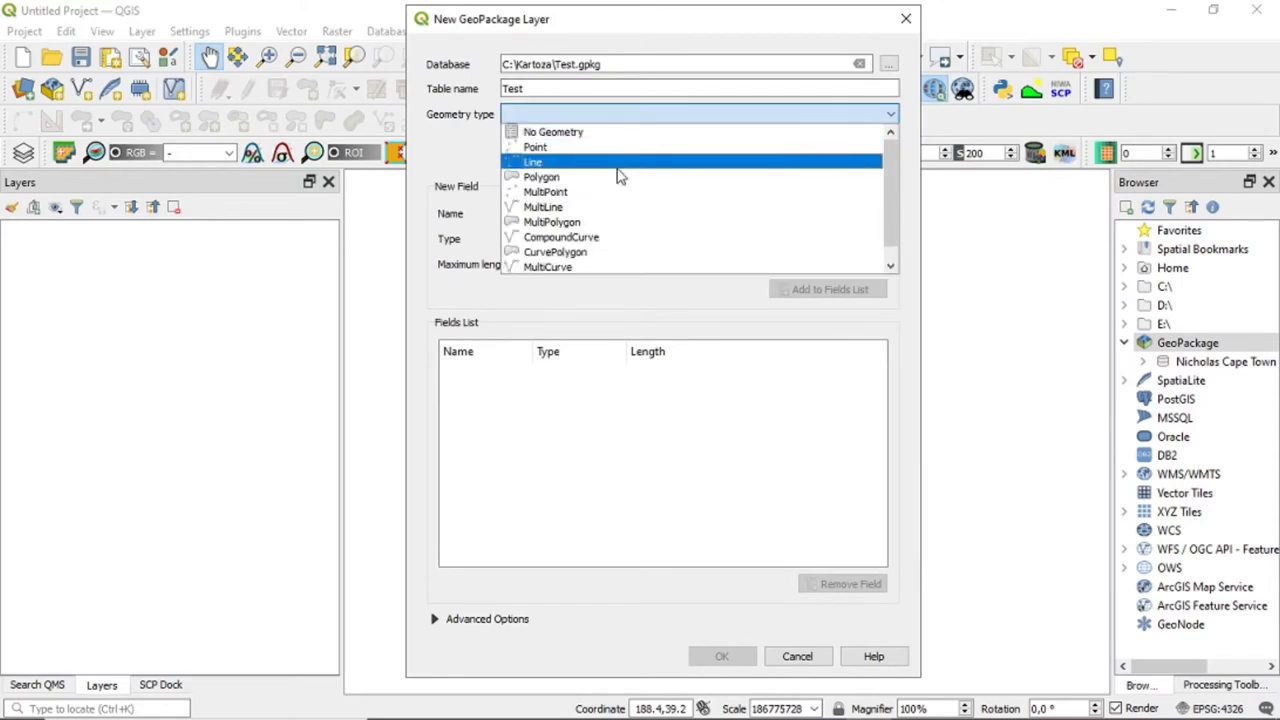
{"action": "key", "text": "Up"}
{"action": "key", "text": "Return"}
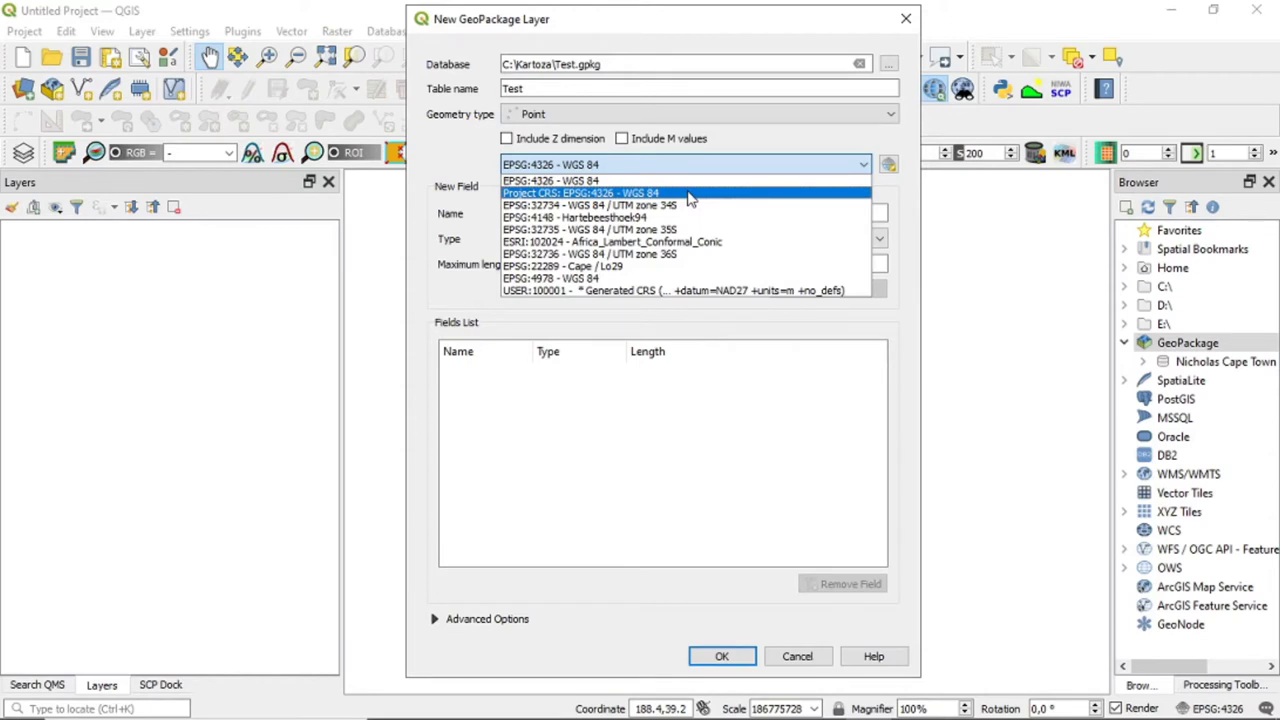
{"action": "left_click", "coordinate": [860, 181]}
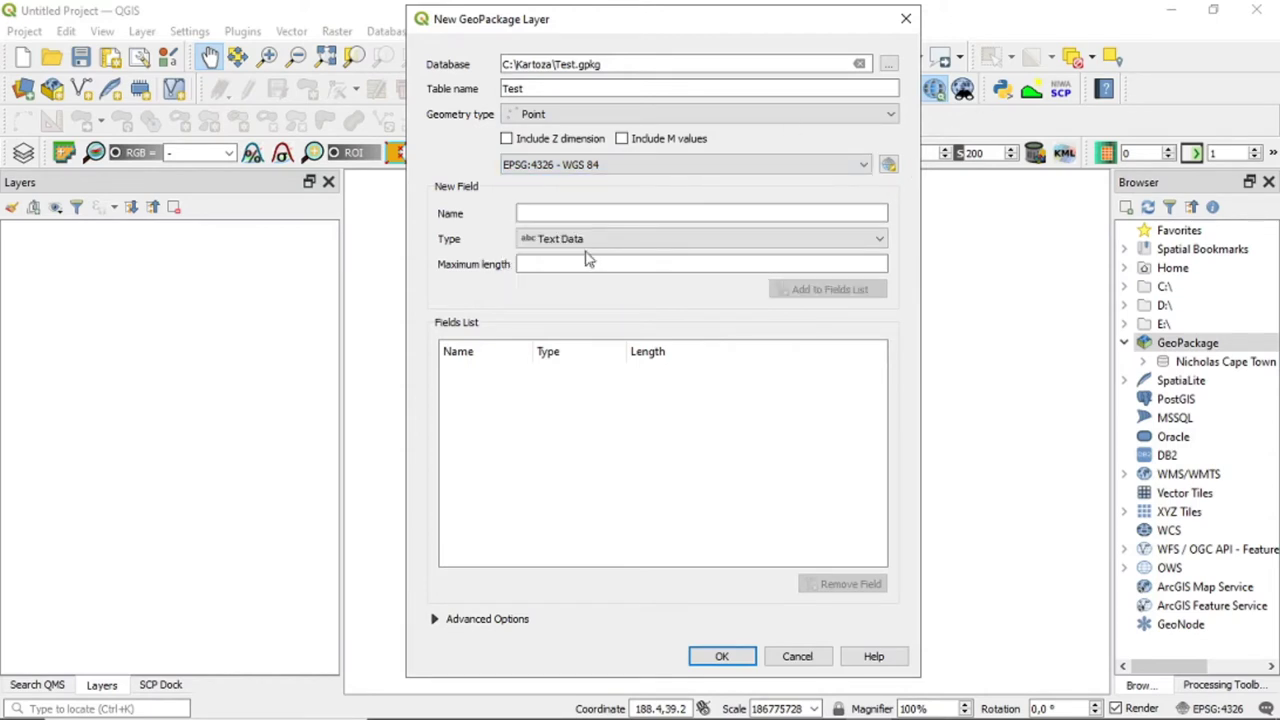
- Add a text field named ID to the new layer and create the Test GeoPackage
{"action": "left_click", "coordinate": [582, 214]}
{"action": "type", "text": "ID"}
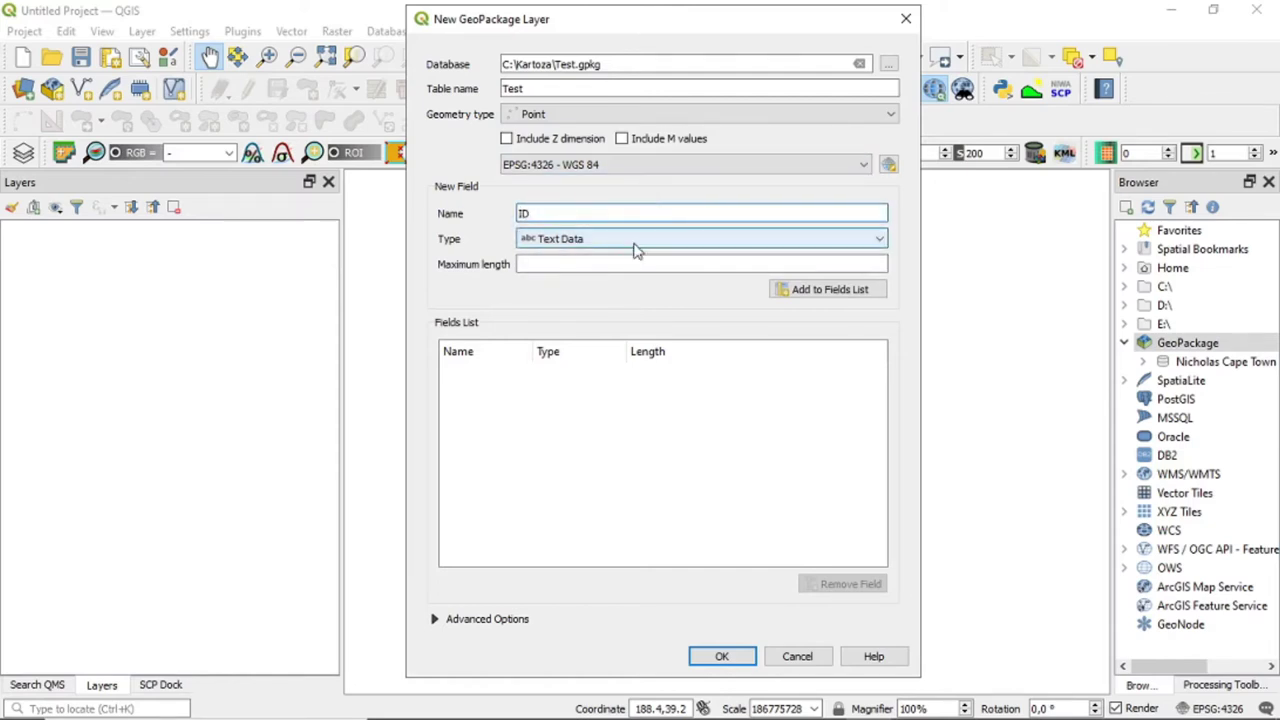
{"action": "left_click", "coordinate": [855, 289]}
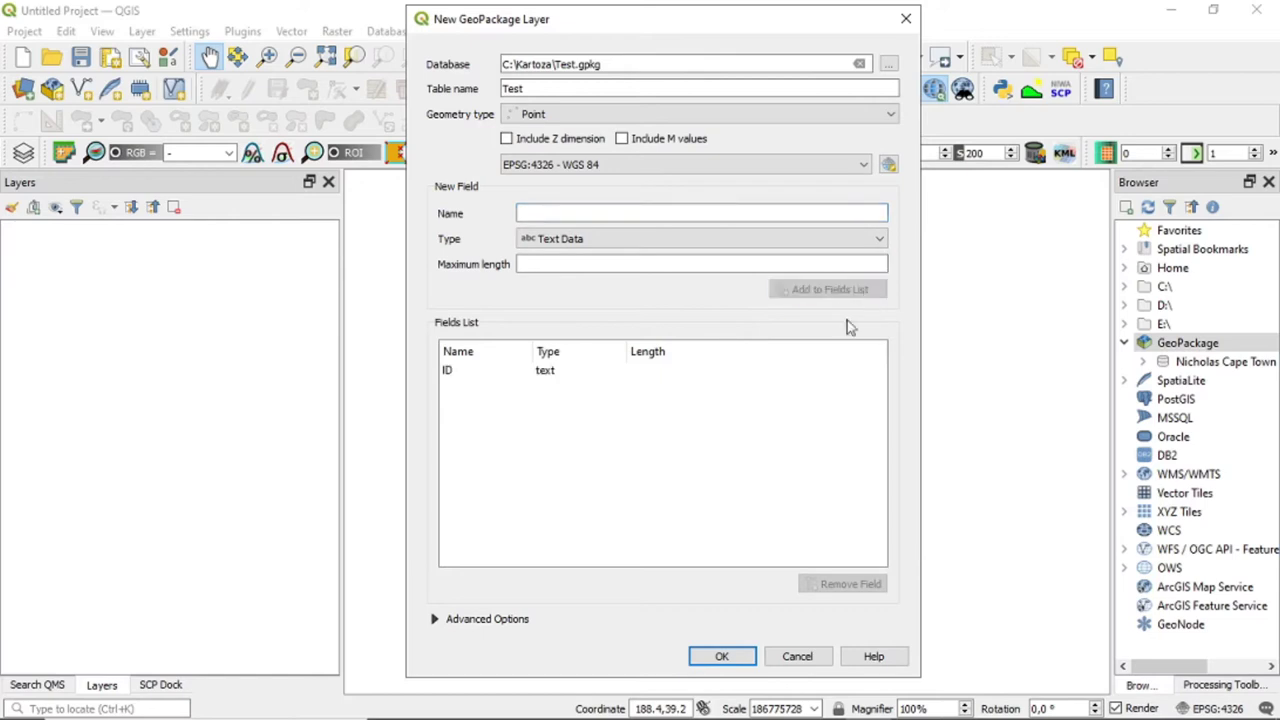
{"action": "left_click", "coordinate": [724, 658]}
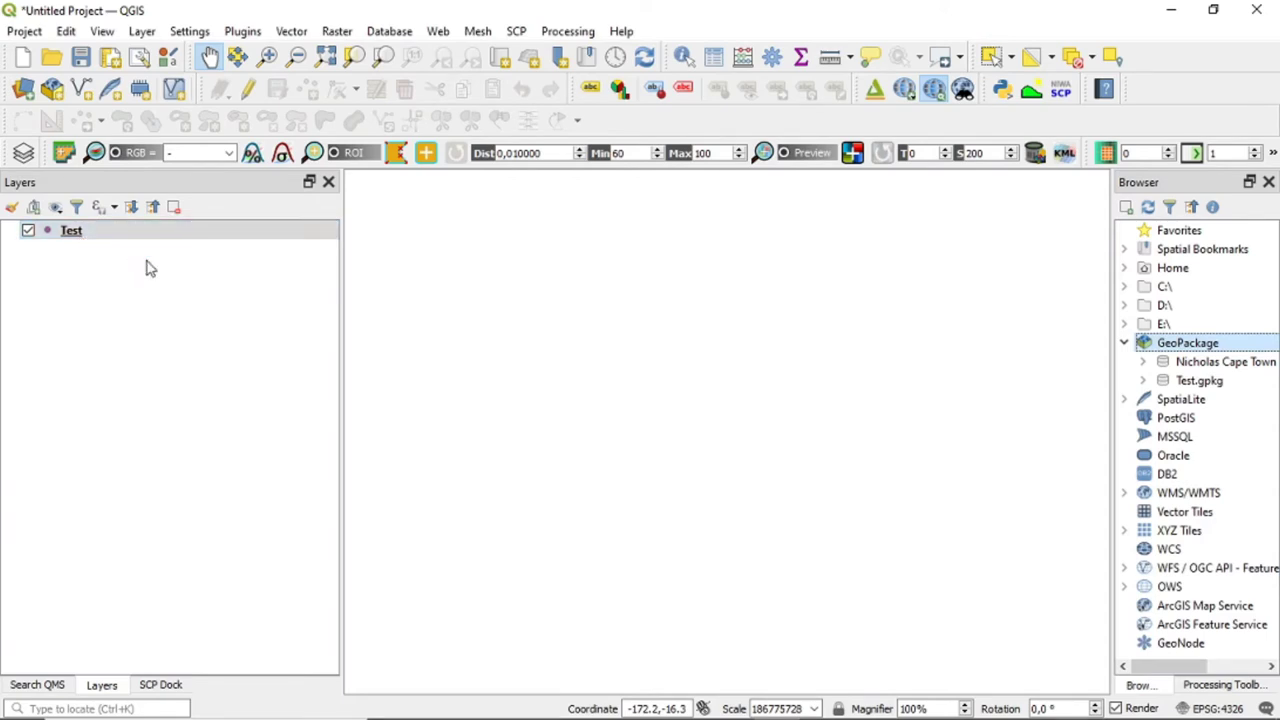
- Save the project into the Test.gpkg GeoPackage under the name Test and select the saved project inside that GeoPackage
{"action": "left_click", "coordinate": [33, 35]}
{"action": "mouse_move", "coordinate": [86, 248]}
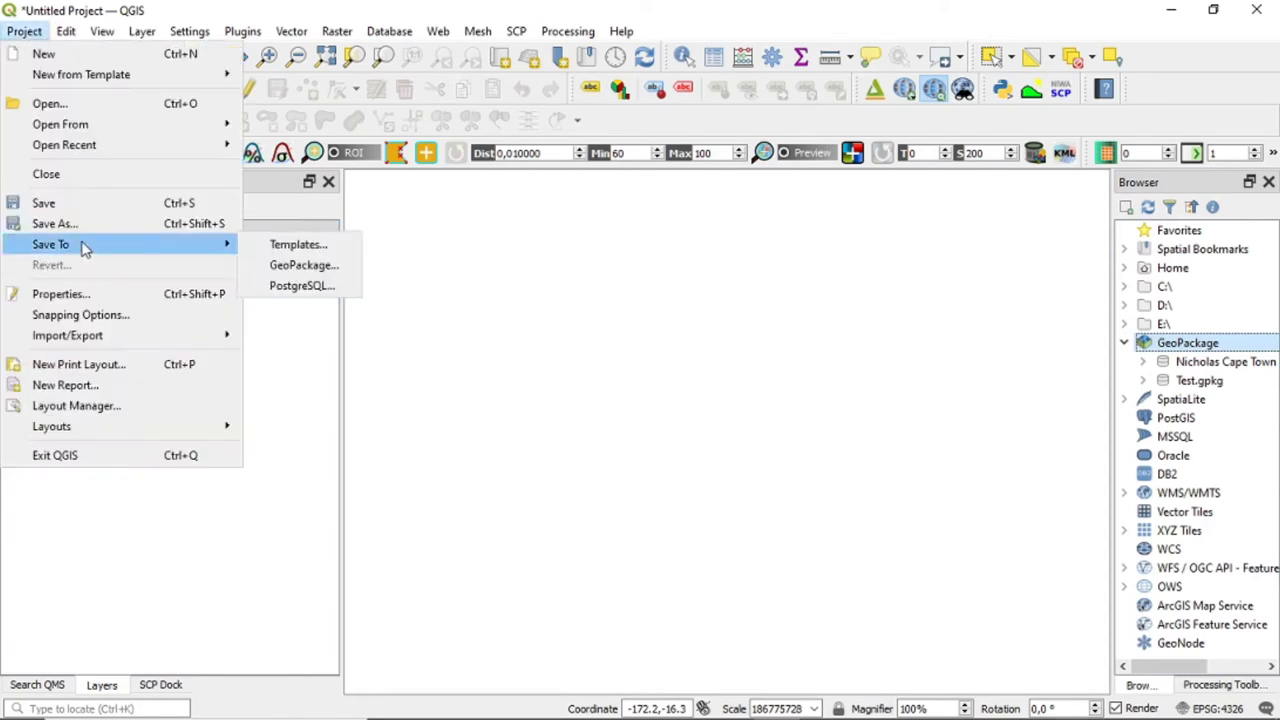
{"action": "left_click", "coordinate": [306, 264]}
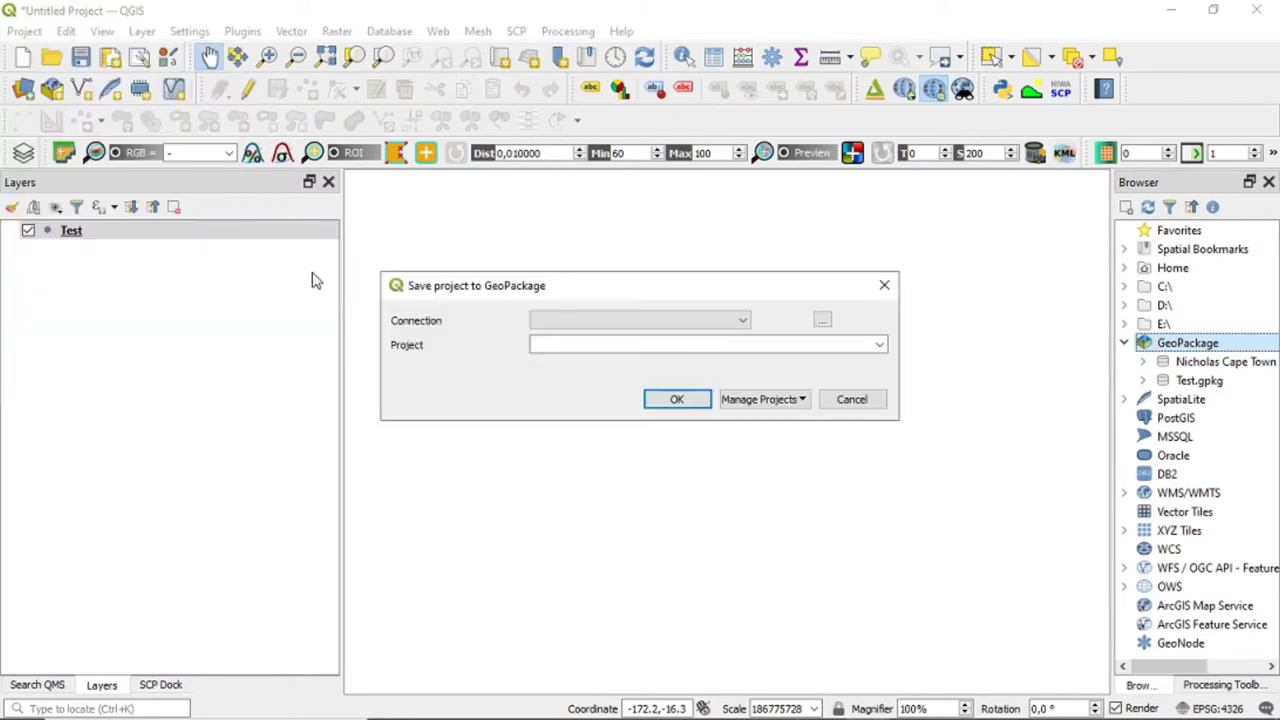
{"action": "left_click", "coordinate": [650, 324]}
{"action": "left_click", "coordinate": [657, 347]}
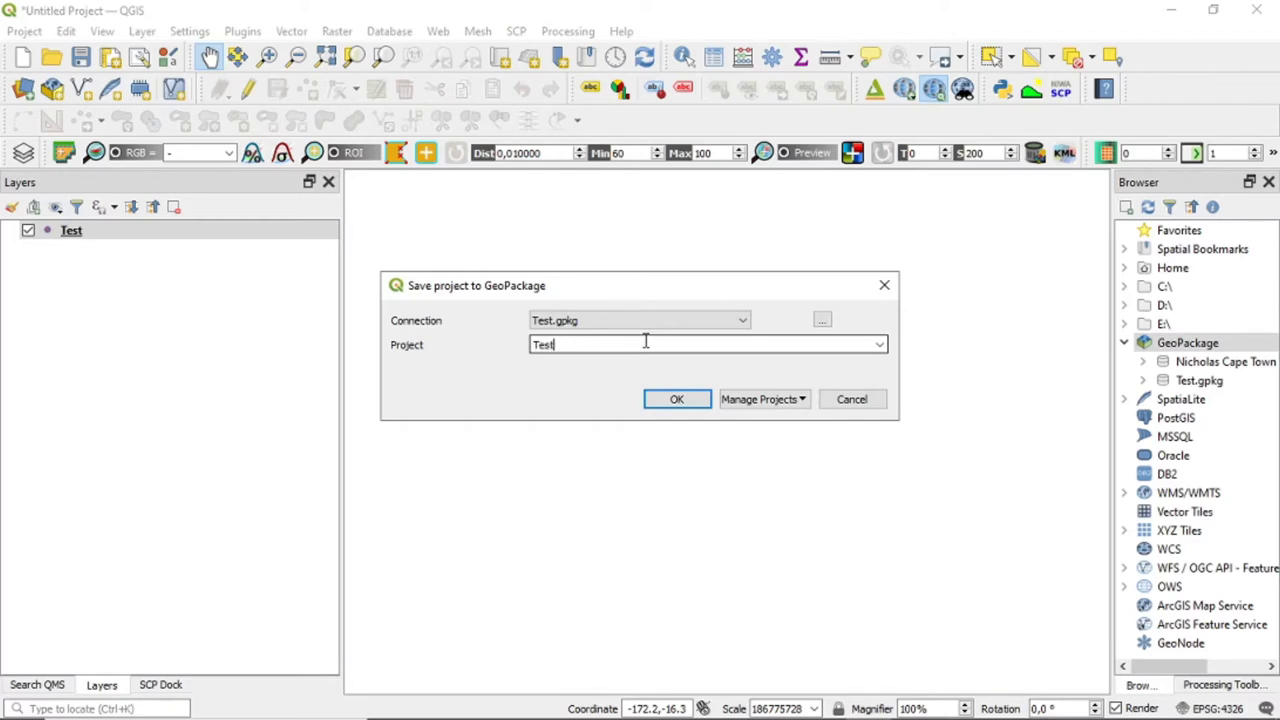
{"action": "left_click", "coordinate": [690, 404]}
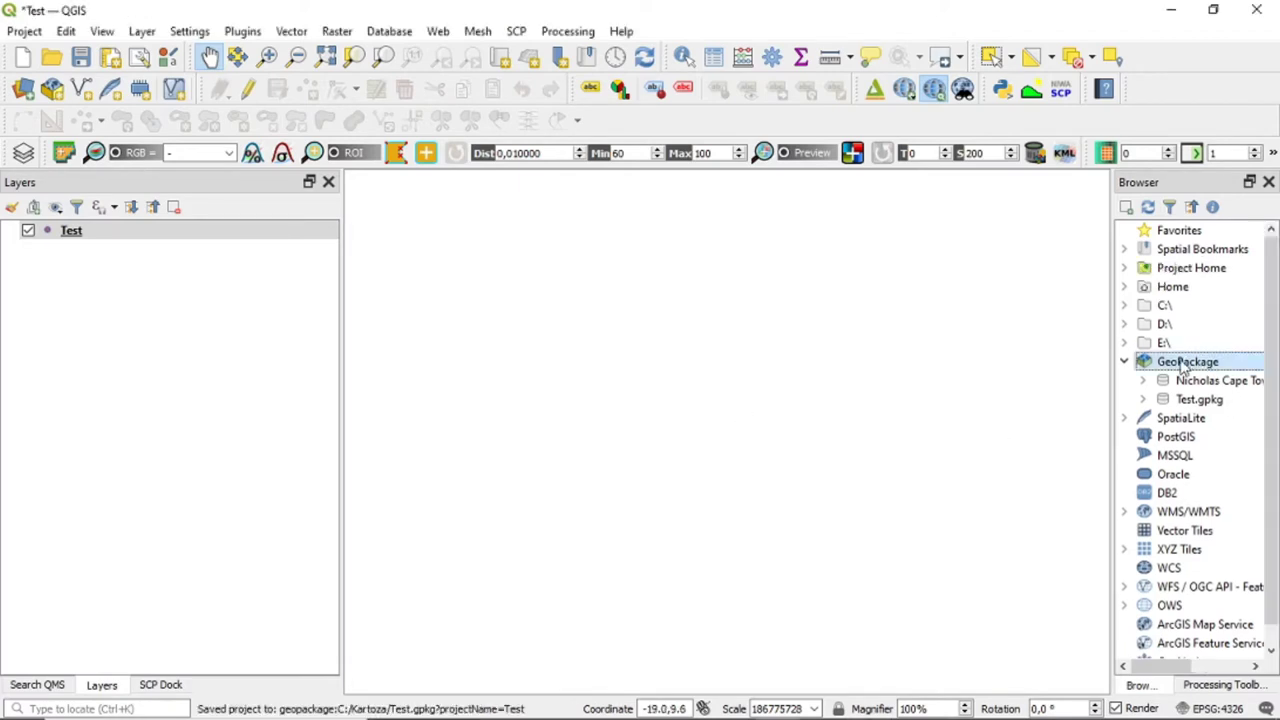
{"action": "left_click", "coordinate": [1143, 399]}
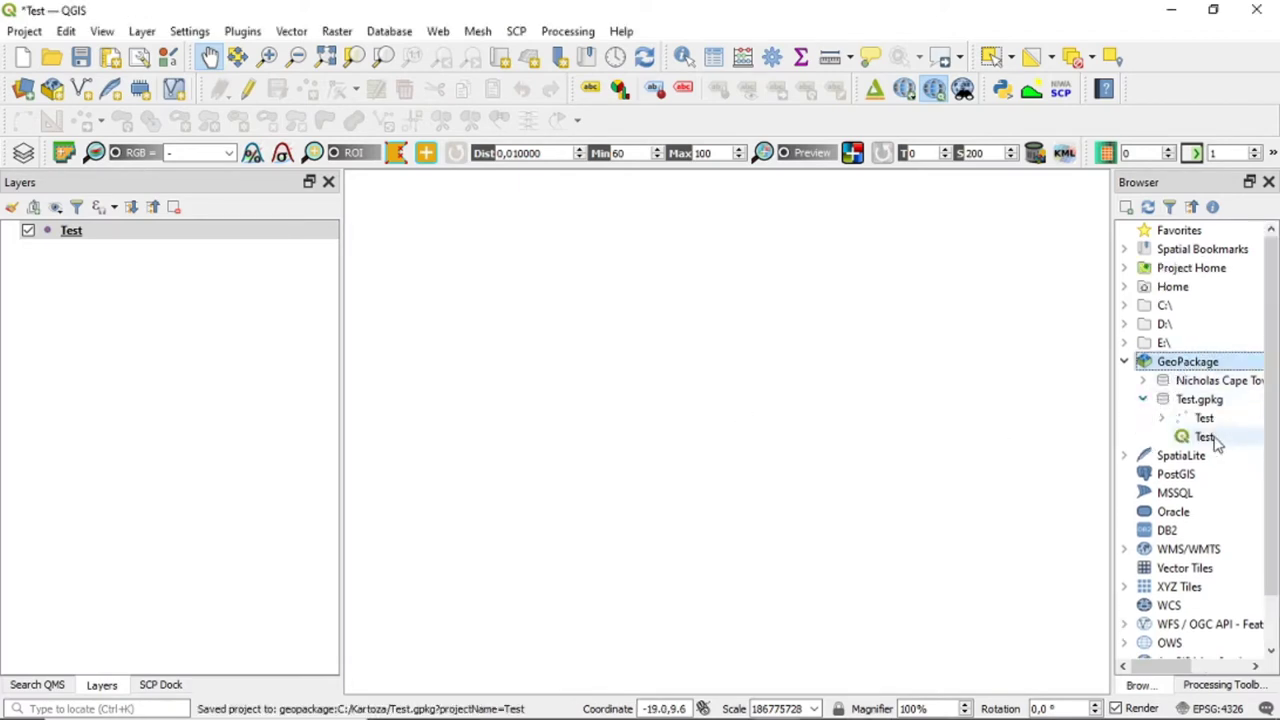
{"action": "left_click", "coordinate": [1204, 439]}
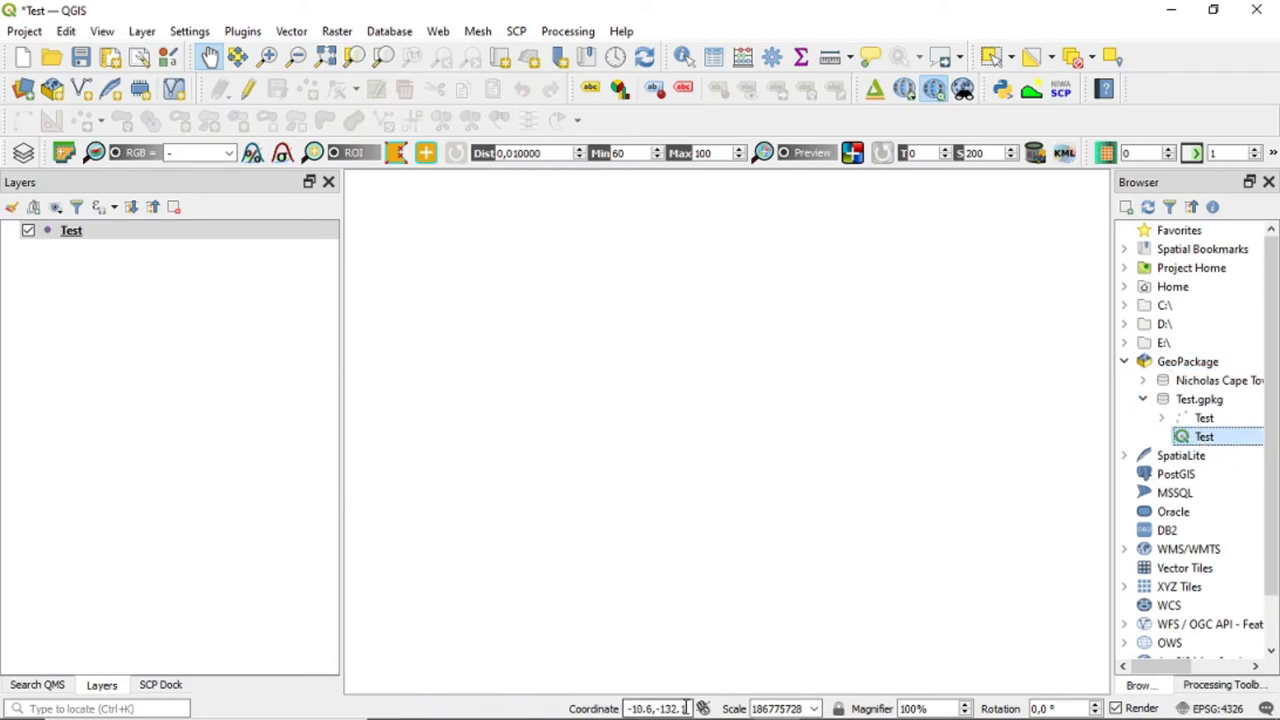
- Load the built-in World Map layer into the Test project by entering "world map" as the coordinate
{"action": "left_click_drag", "start_coordinate": [686, 708], "coordinate": [560, 705]}
{"action": "type", "text": "wor"}
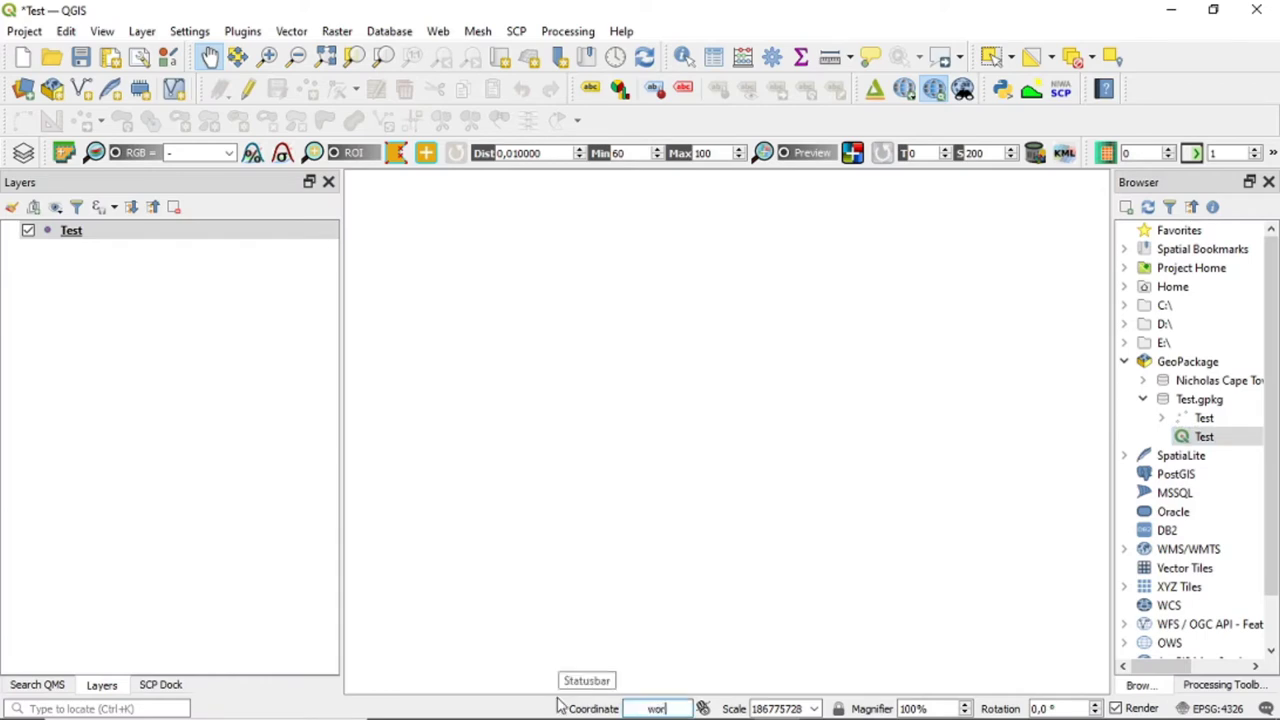
{"action": "type", "text": "ld map"}
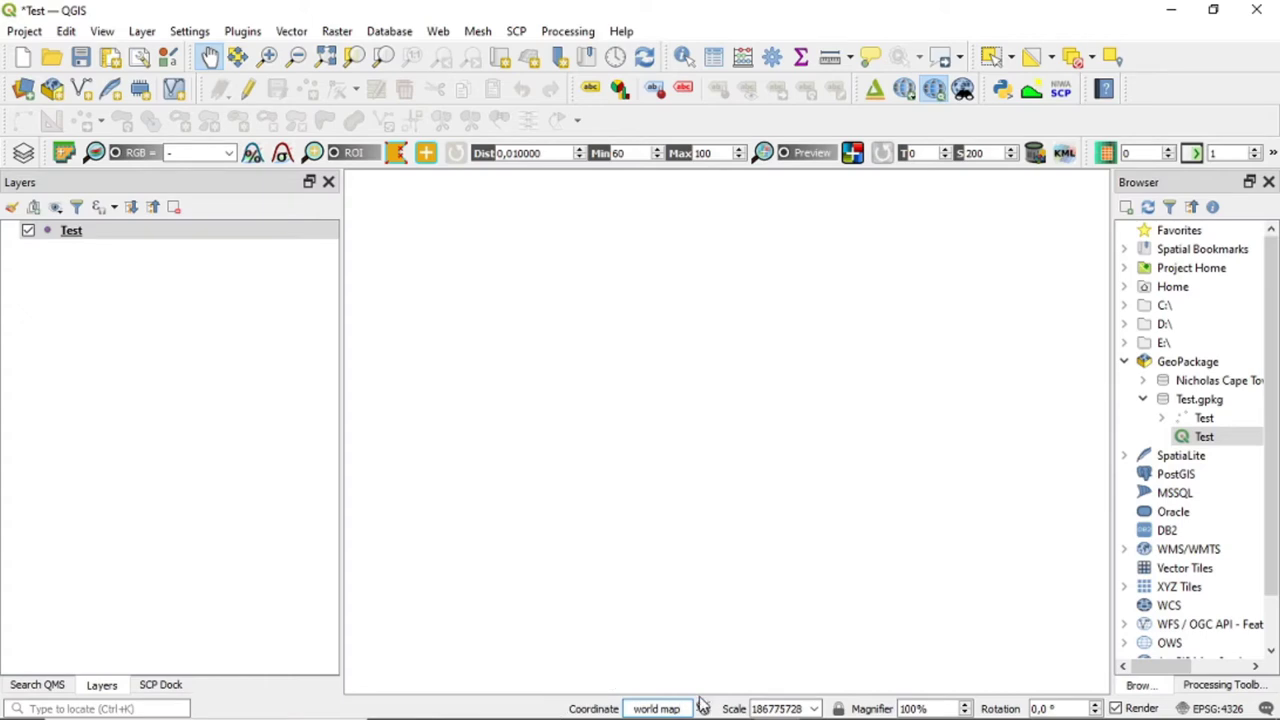
{"action": "key", "text": "Return"}
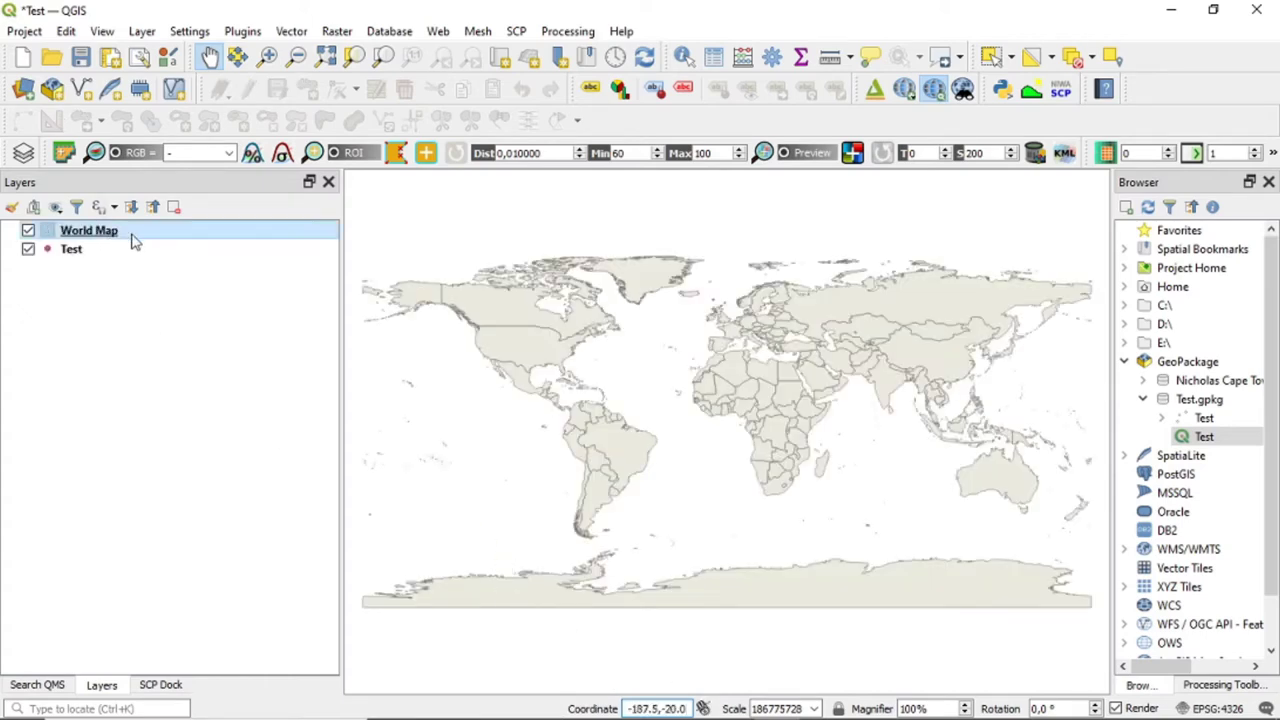
{"action": "scroll", "coordinate": [763, 366], "scroll_direction": "up", "scroll_amount": 2}
{"action": "left_click_drag", "start_coordinate": [755, 325], "coordinate": [775, 440]}
{"action": "scroll", "coordinate": [554, 491], "scroll_direction": "up", "scroll_amount": 1}
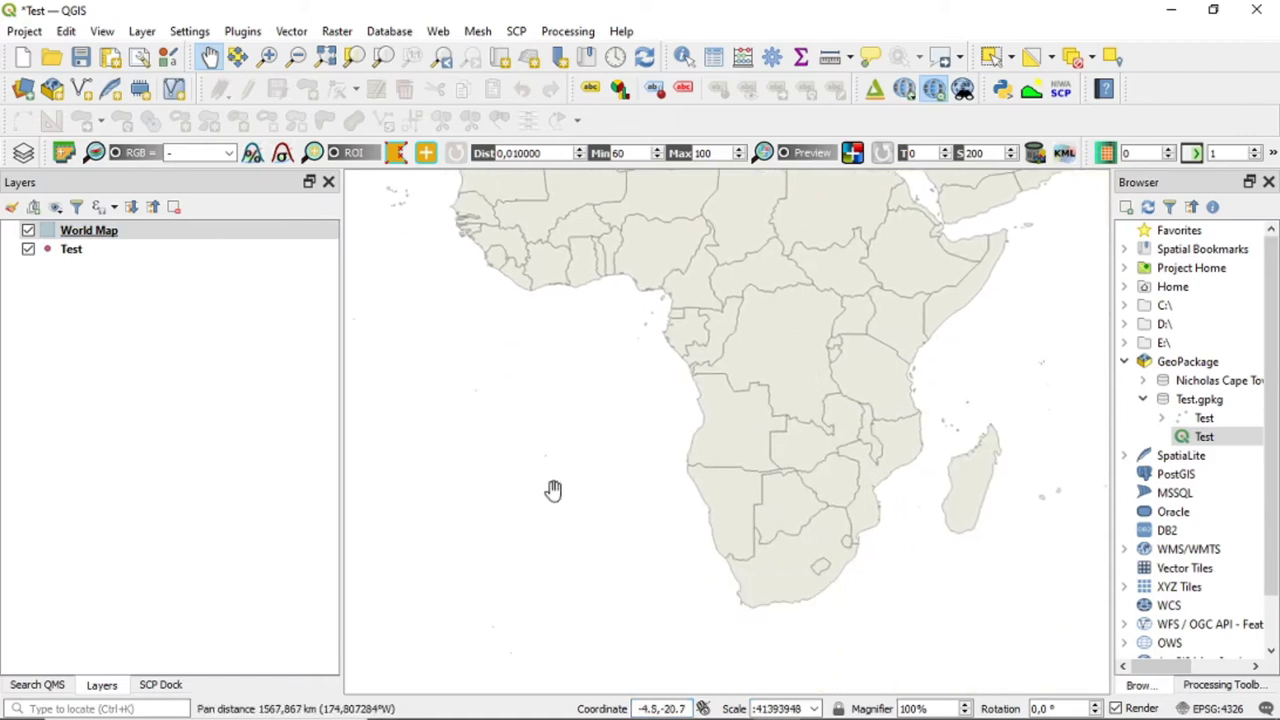
- Import the World Map layer into the Test.gpkg GeoPackage
{"action": "left_click_drag", "start_coordinate": [106, 231], "coordinate": [1211, 399]}
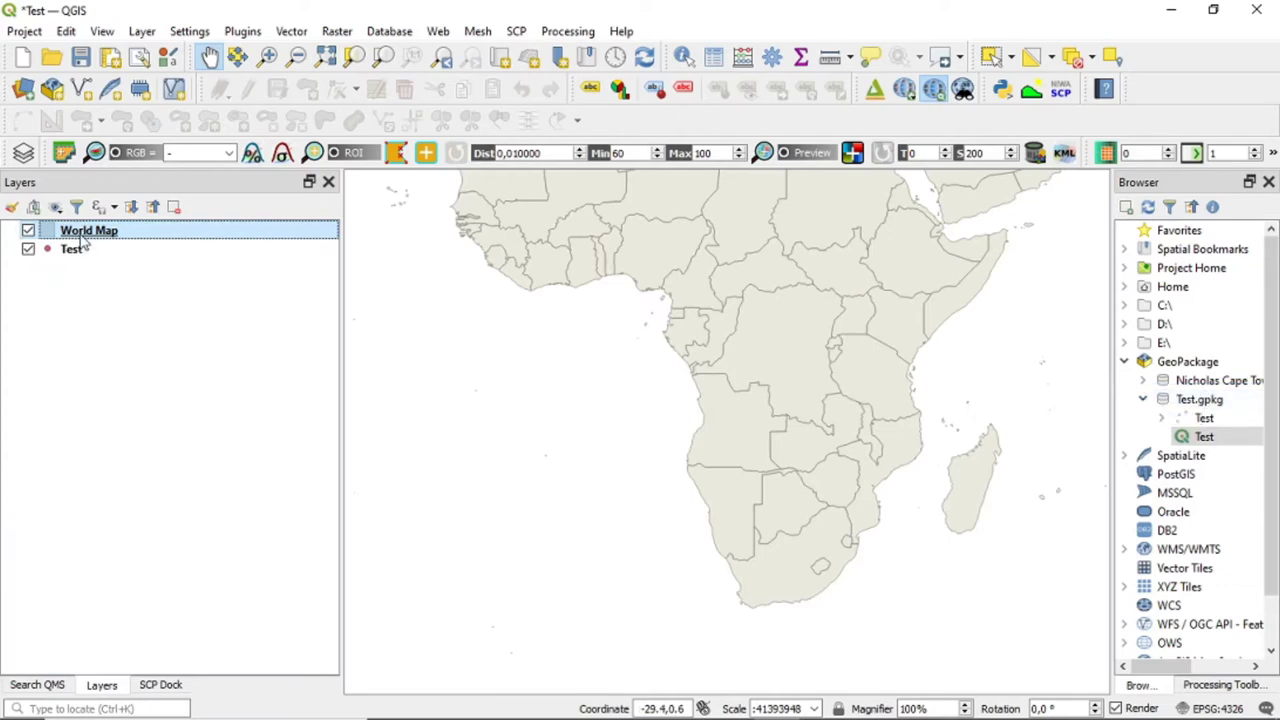
{"action": "left_click_drag", "start_coordinate": [85, 235], "coordinate": [1212, 410]}
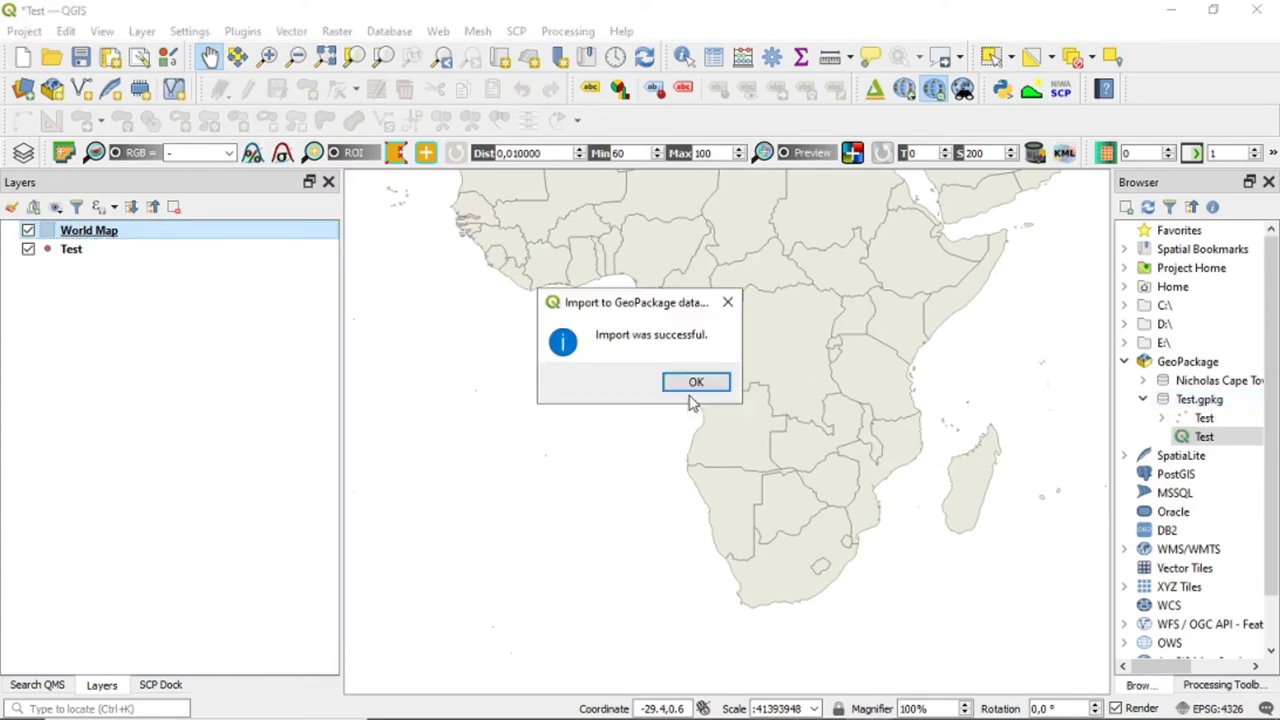
{"action": "left_click", "coordinate": [692, 385]}
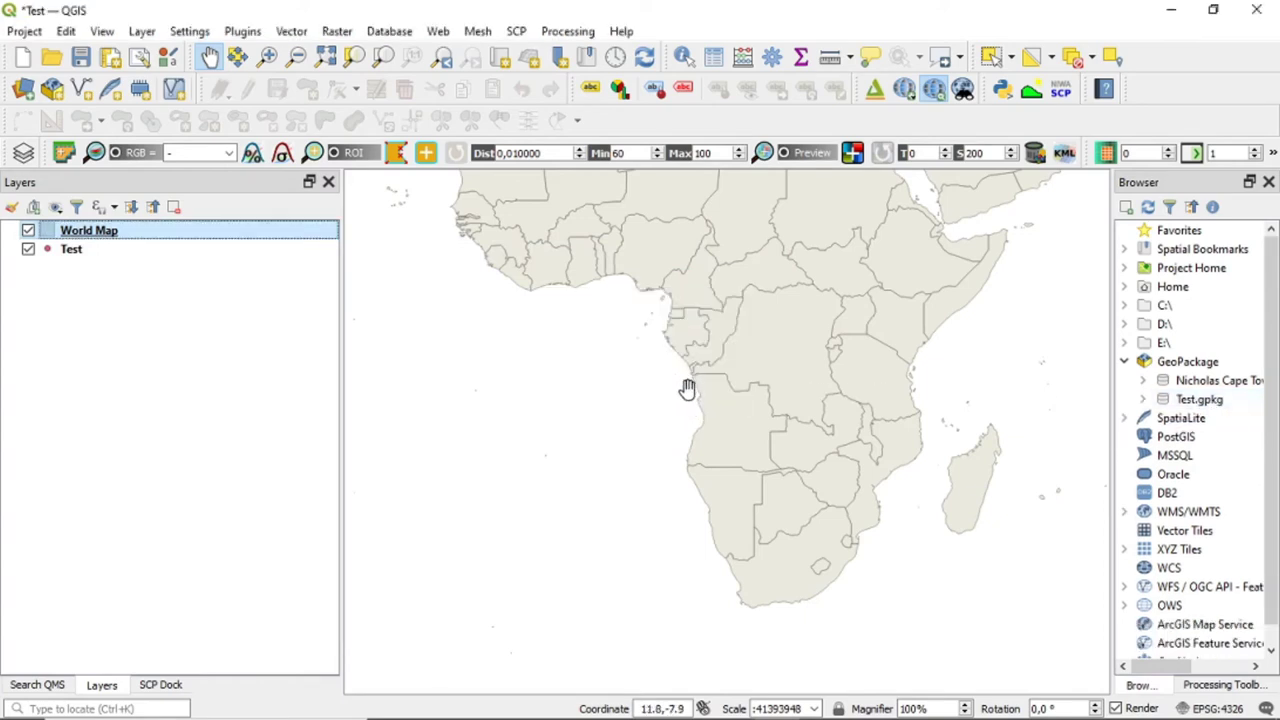
- Expand Test.gpkg and add its stored World Map layer to the Test project
{"action": "left_click", "coordinate": [1145, 400]}
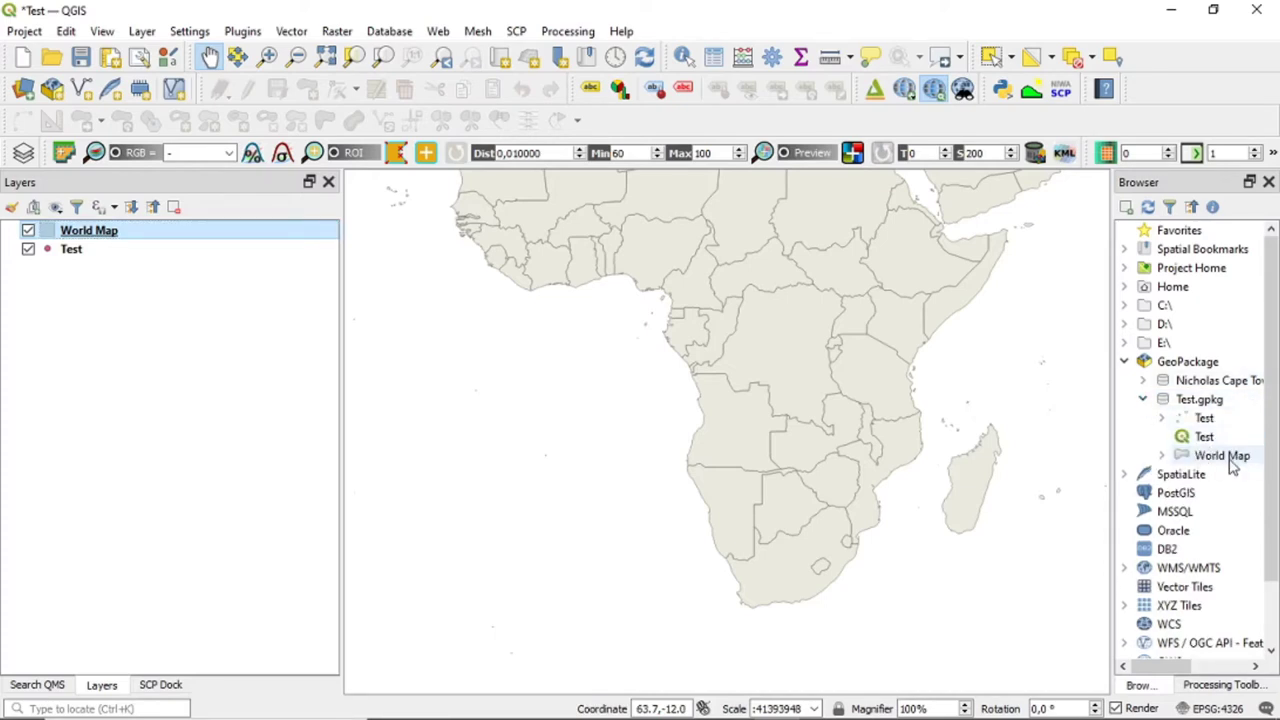
{"action": "left_click_drag", "start_coordinate": [1231, 458], "coordinate": [200, 290]}
{"action": "left_click", "coordinate": [111, 258]}
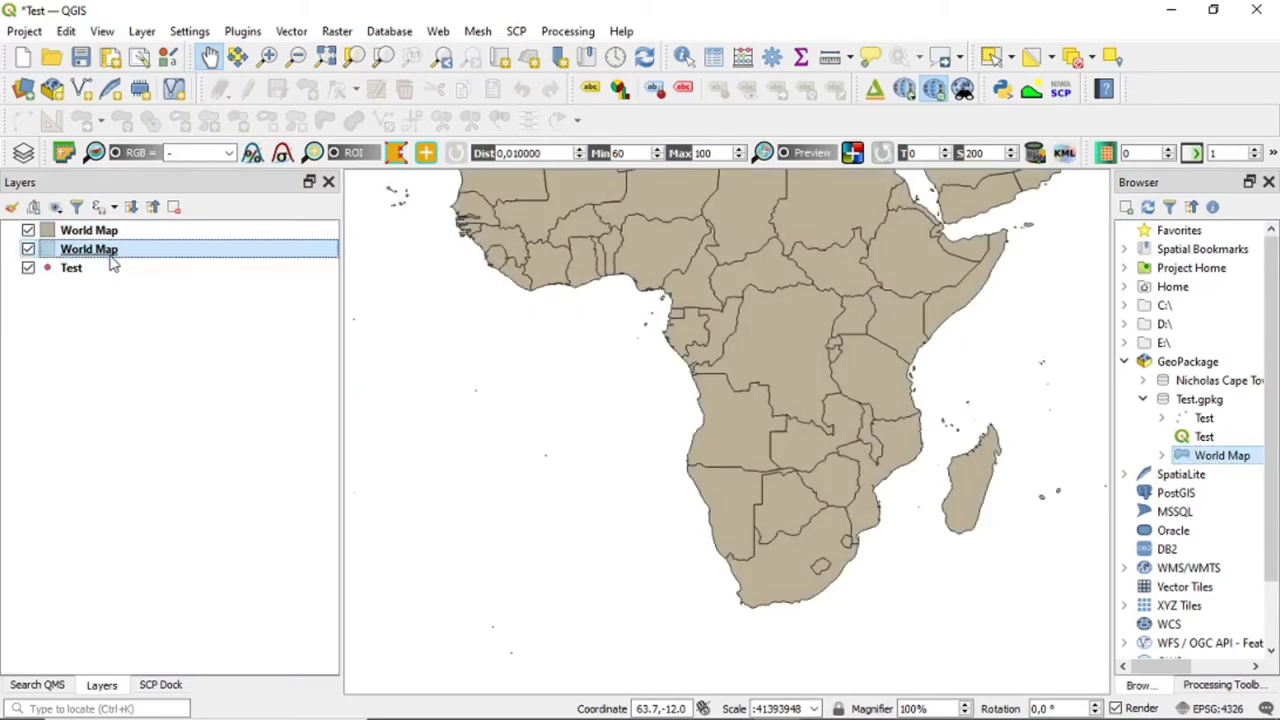
{"action": "left_click", "coordinate": [114, 238]}
{"action": "left_click", "coordinate": [116, 256]}
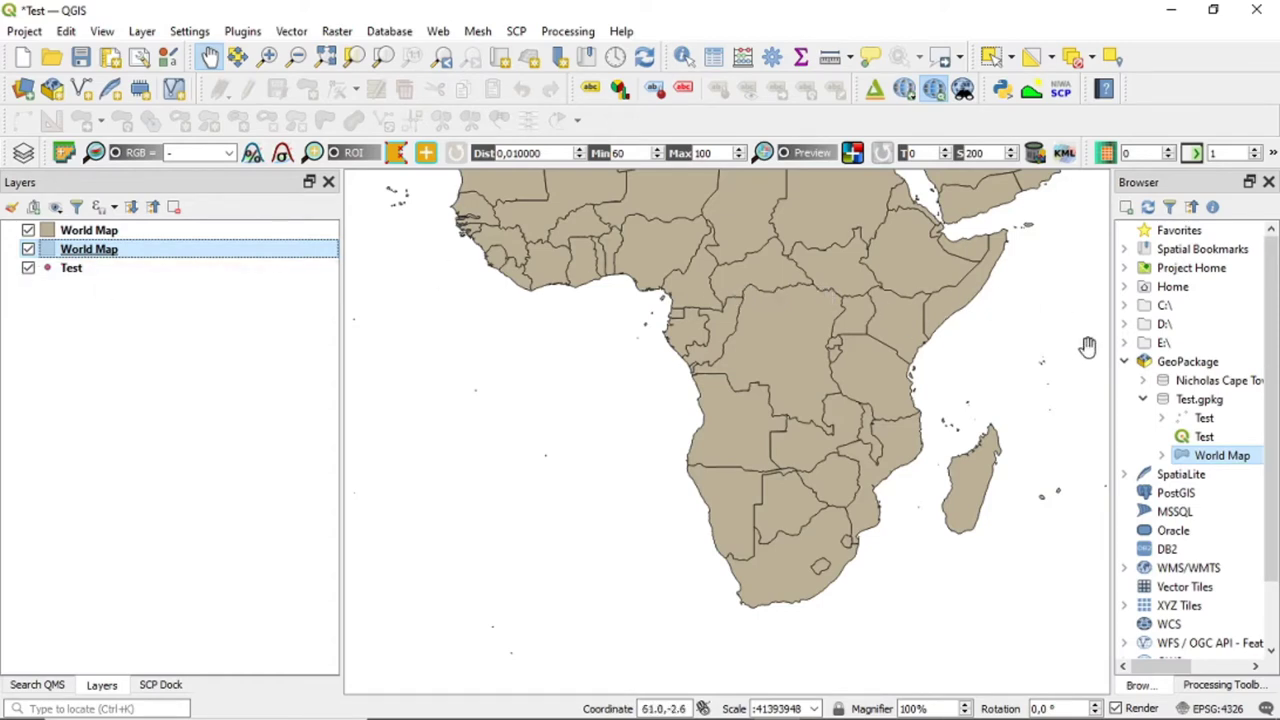
- Remove the original built-in World Map layer from the project, keeping the copy stored in the GeoPackage
{"action": "left_click", "coordinate": [135, 233]}
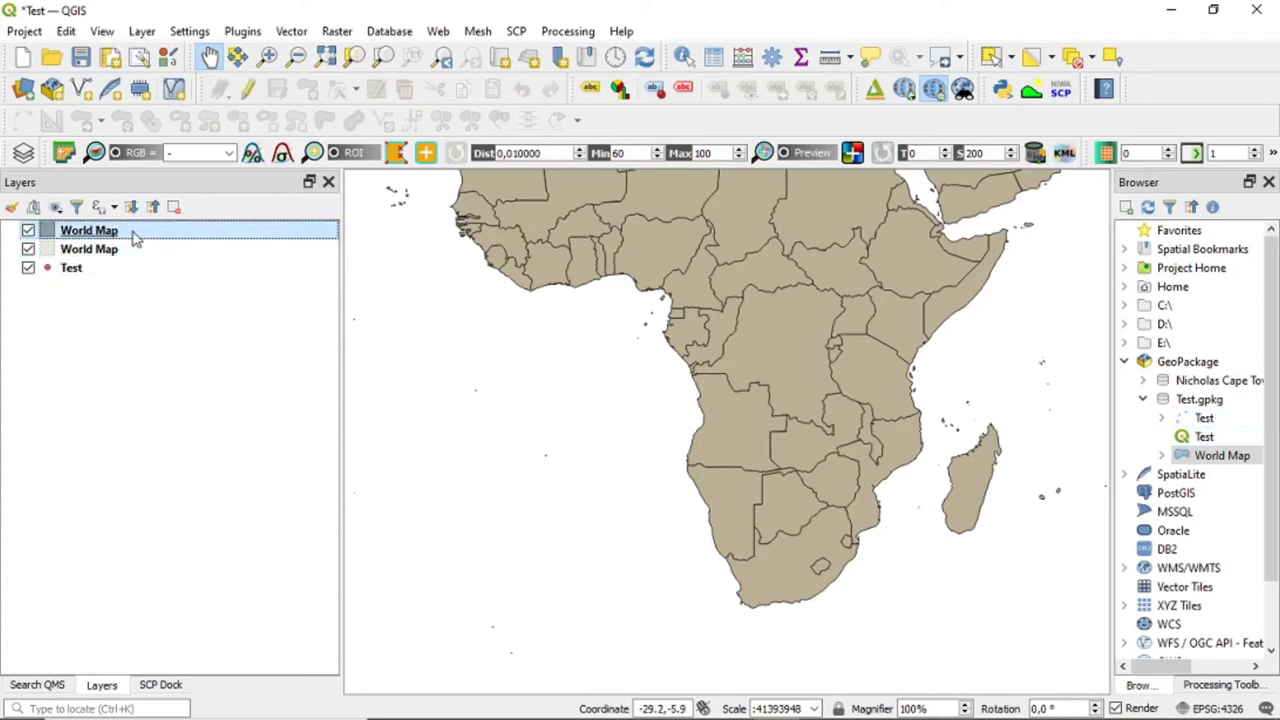
{"action": "left_click", "coordinate": [134, 249]}
{"action": "right_click", "coordinate": [134, 249]}
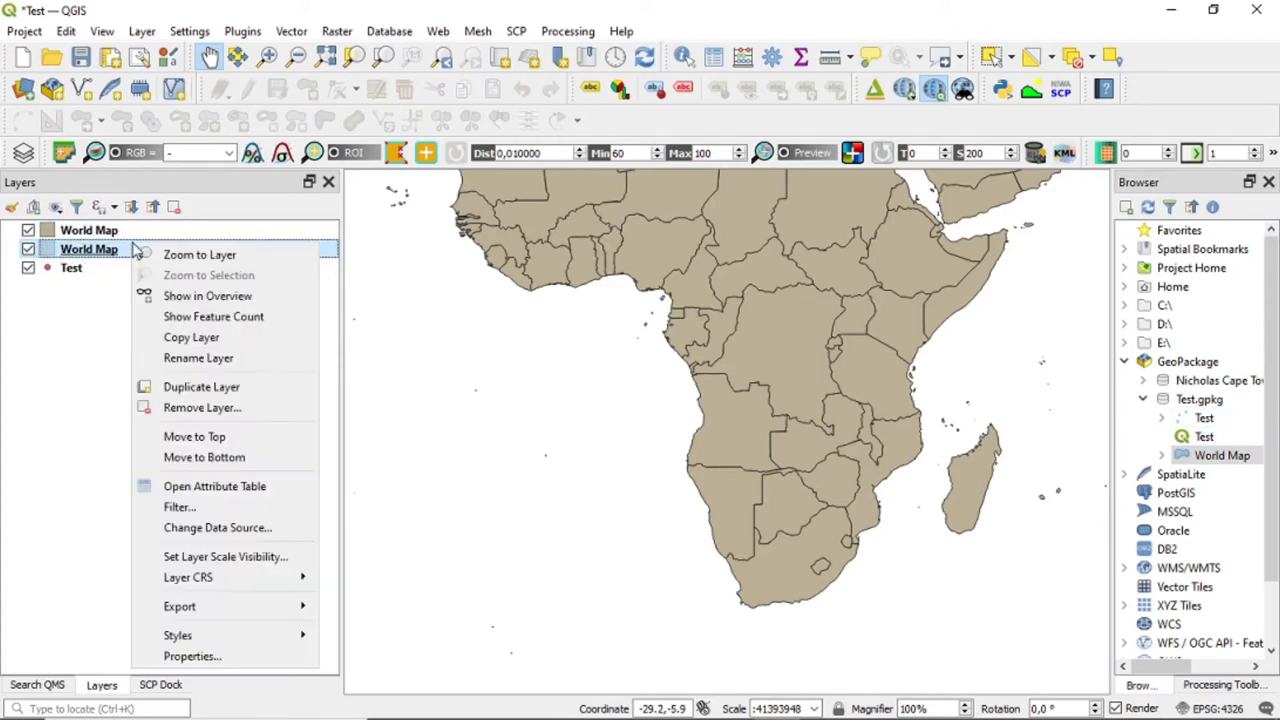
{"action": "left_click", "coordinate": [216, 418]}
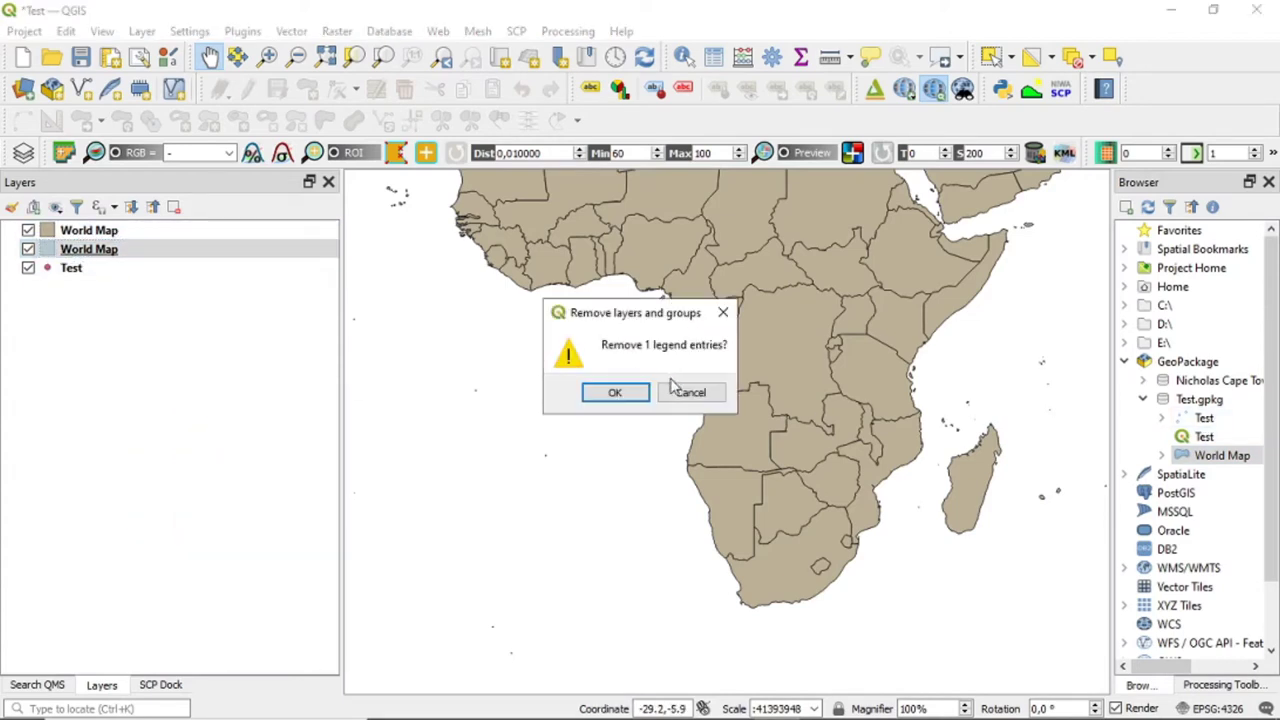
{"action": "left_click", "coordinate": [615, 392]}
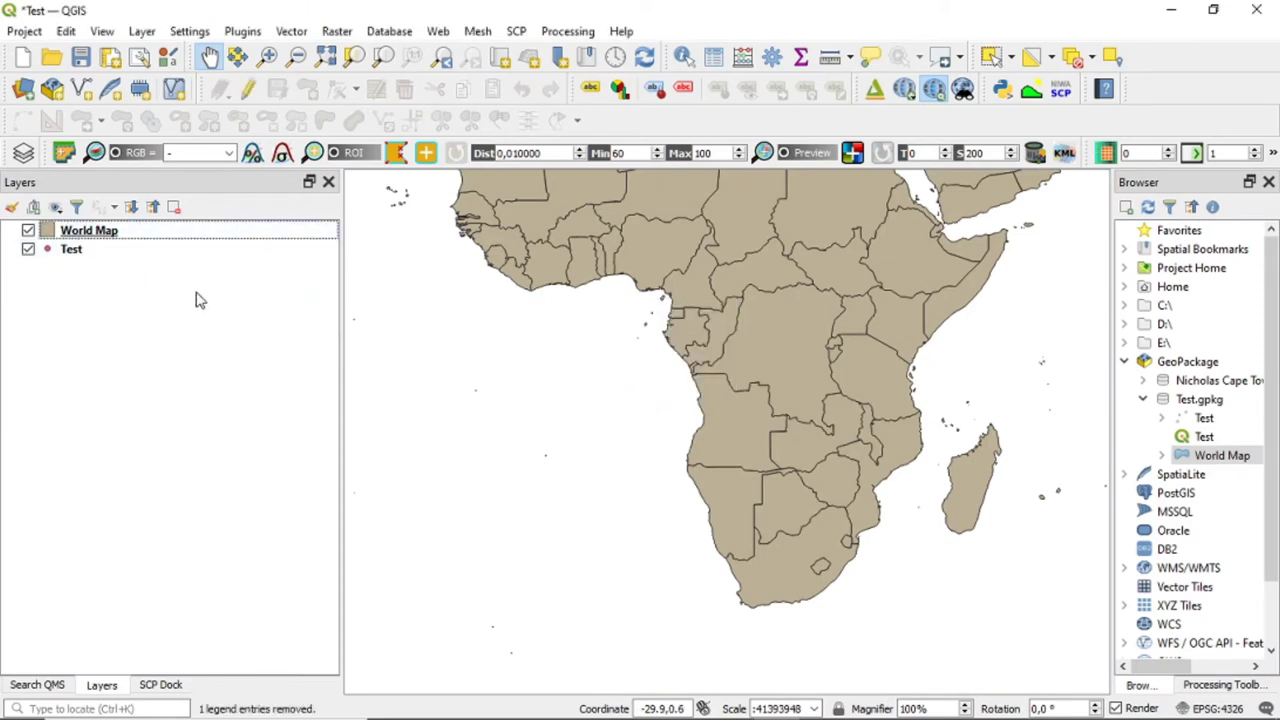
- Turn on editing for the GeoPackage World Map layer
{"action": "right_click", "coordinate": [179, 237]}
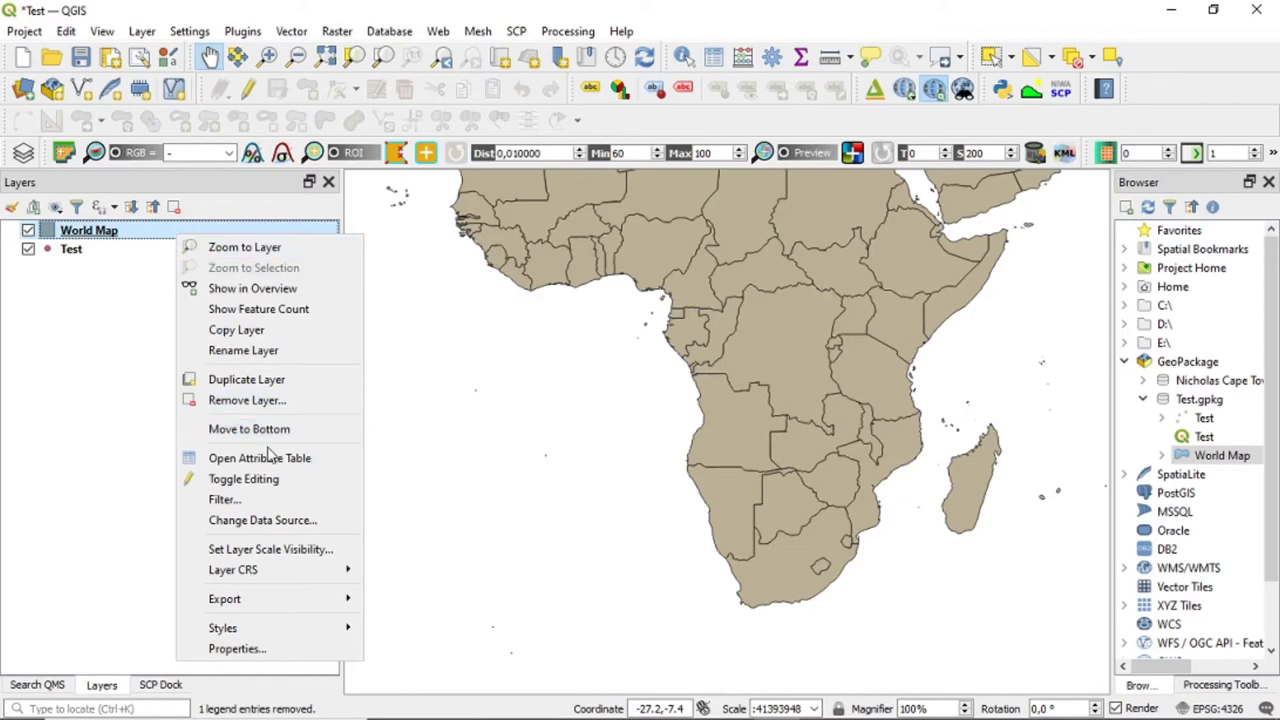
{"action": "left_click", "coordinate": [278, 479]}
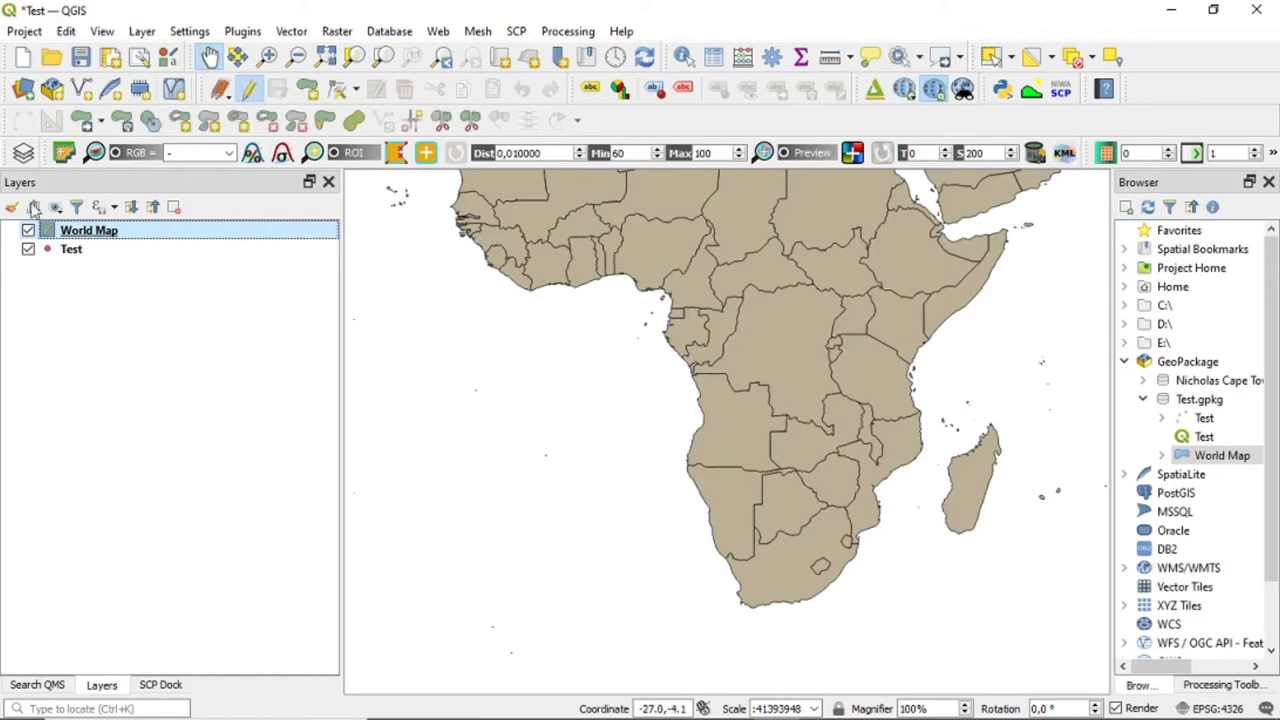
{"action": "scroll", "coordinate": [683, 292], "scroll_direction": "down", "scroll_amount": 3}
{"action": "scroll", "coordinate": [798, 310], "scroll_direction": "up", "scroll_amount": 2}
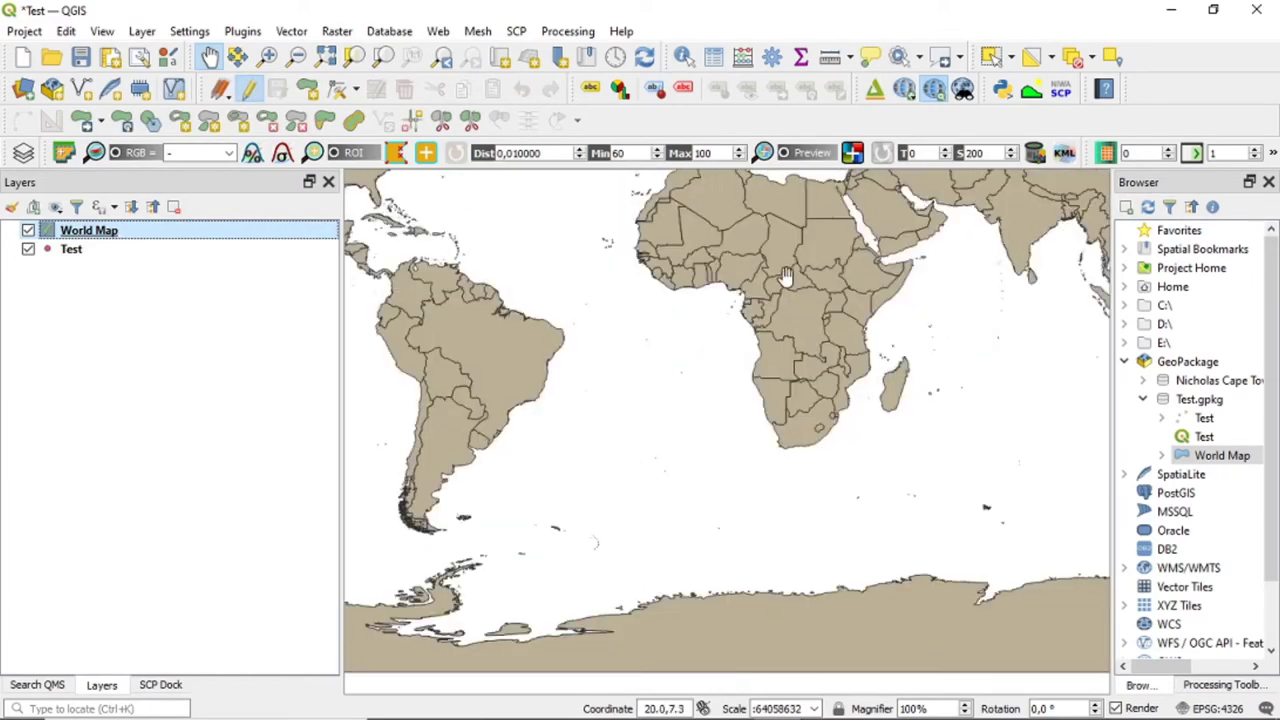
{"action": "left_click_drag", "start_coordinate": [798, 310], "coordinate": [942, 337]}
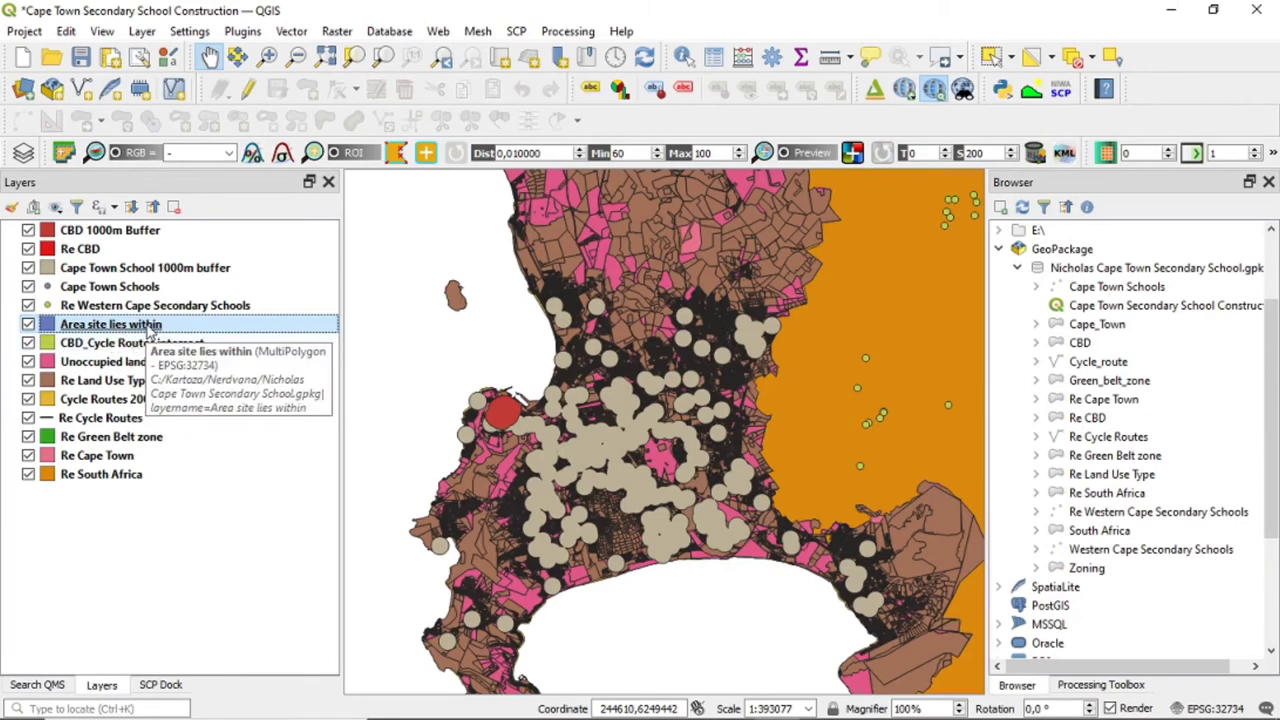
- Move the Area site lies within layer above all other layers in the Cape Town Secondary School Construction project
{"action": "left_click_drag", "start_coordinate": [150, 326], "coordinate": [160, 230]}
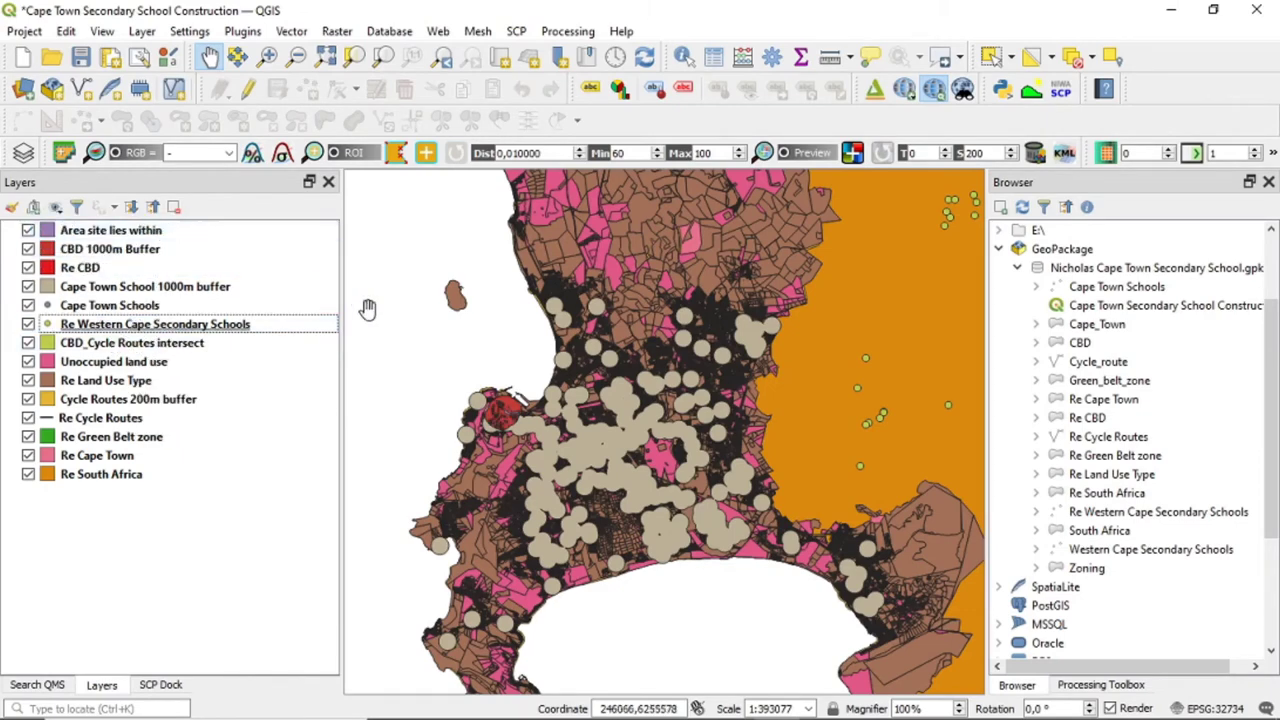
{"action": "scroll", "coordinate": [590, 393], "scroll_direction": "up", "scroll_amount": 1}
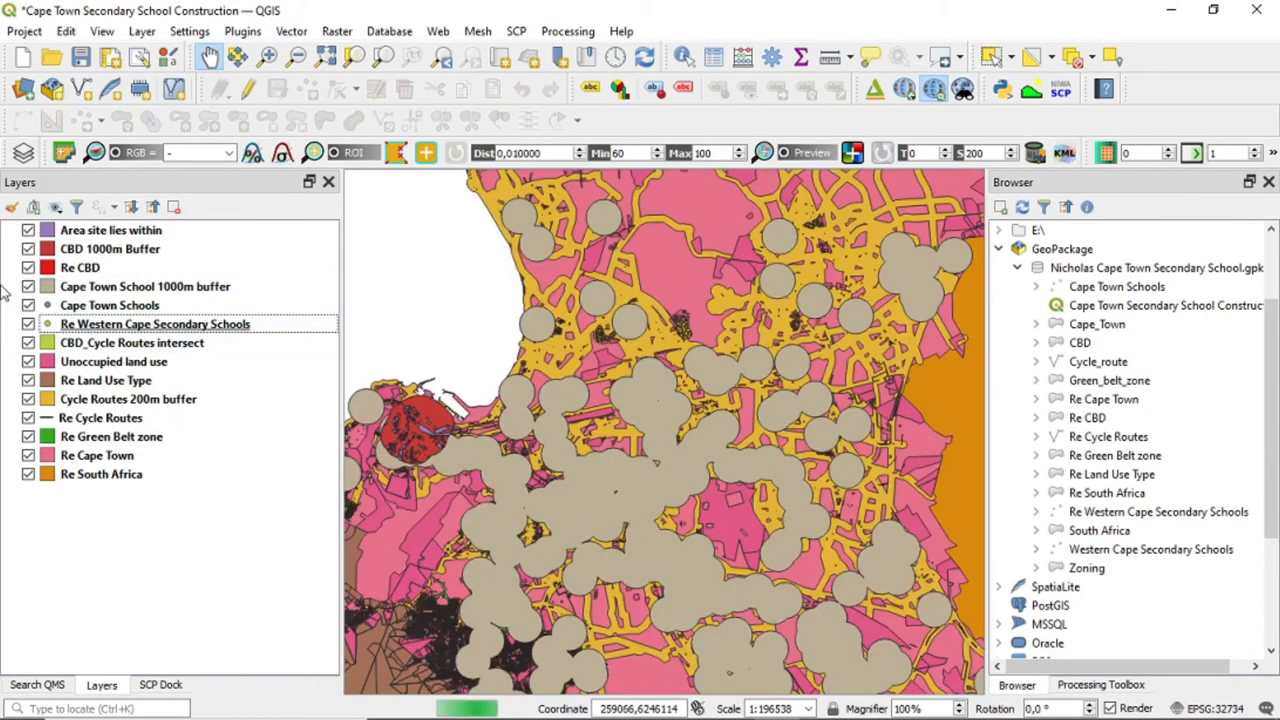
- Hide every layer except Area site lies within and examine its candidate site polygons on the map
{"action": "left_click", "coordinate": [28, 249]}
{"action": "left_click", "coordinate": [28, 267]}
{"action": "left_click", "coordinate": [28, 286]}
{"action": "left_click", "coordinate": [28, 305]}
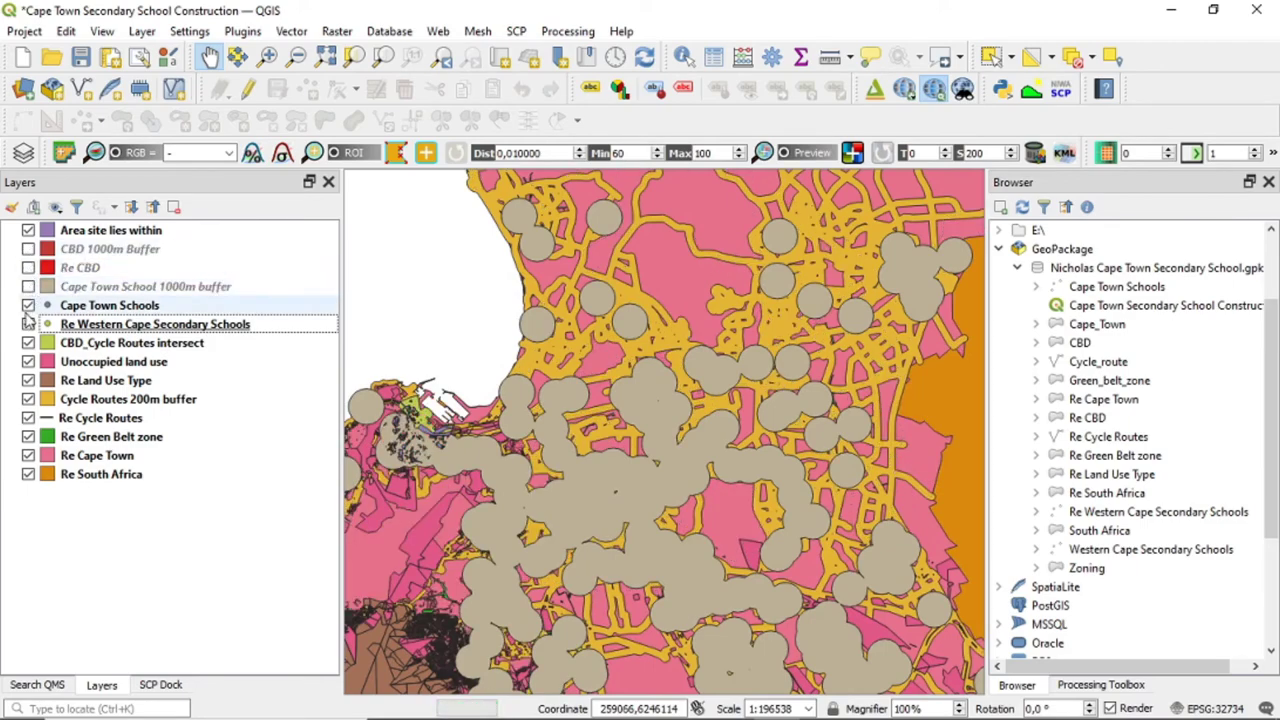
{"action": "left_click", "coordinate": [28, 324]}
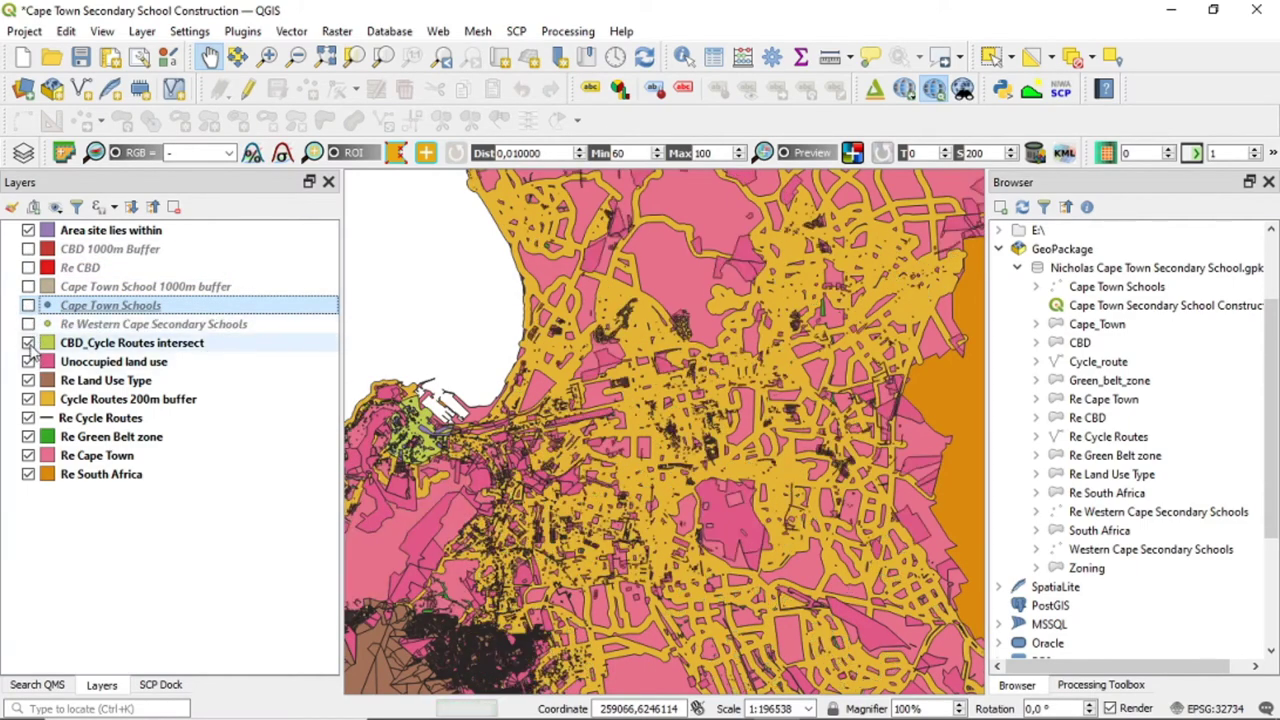
{"action": "left_click", "coordinate": [28, 343]}
{"action": "left_click", "coordinate": [28, 361]}
{"action": "left_click", "coordinate": [28, 380]}
{"action": "left_click", "coordinate": [28, 399]}
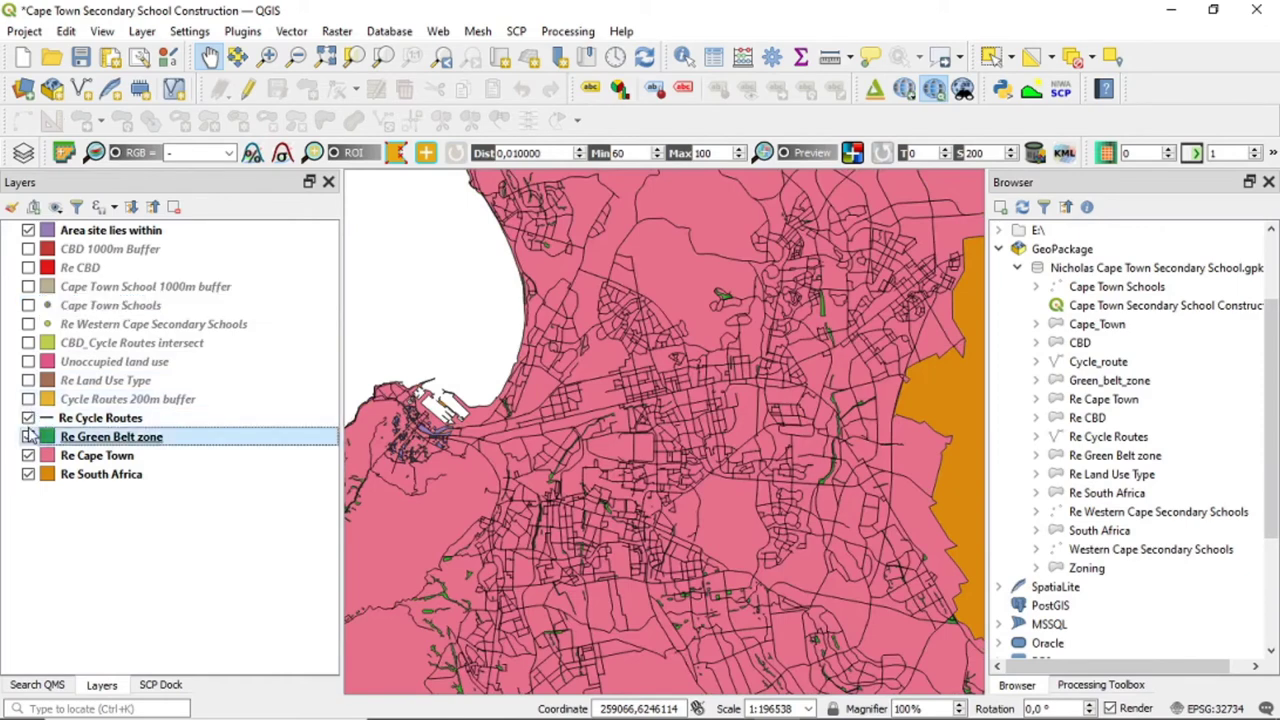
{"action": "left_click", "coordinate": [28, 418]}
{"action": "left_click", "coordinate": [28, 437]}
{"action": "left_click", "coordinate": [28, 455]}
{"action": "left_click", "coordinate": [28, 476]}
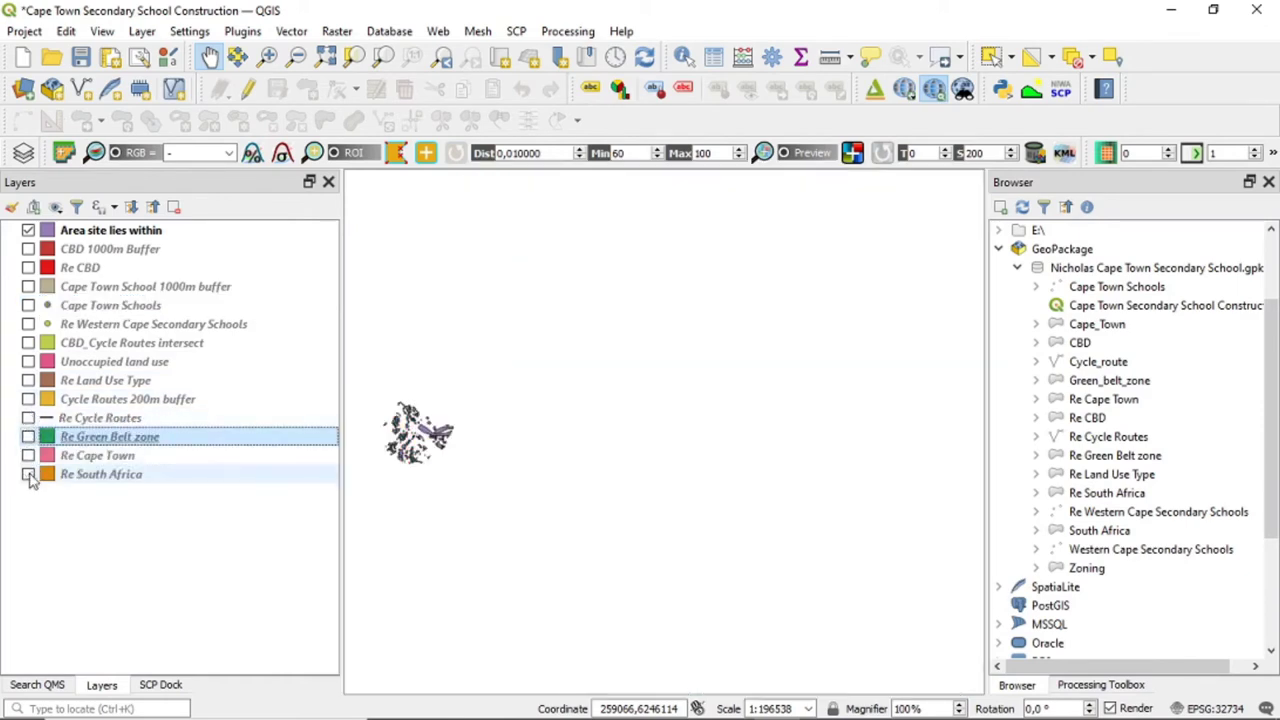
{"action": "left_click_drag", "start_coordinate": [478, 455], "coordinate": [735, 423]}
{"action": "scroll", "coordinate": [732, 423], "scroll_direction": "up", "scroll_amount": 2}
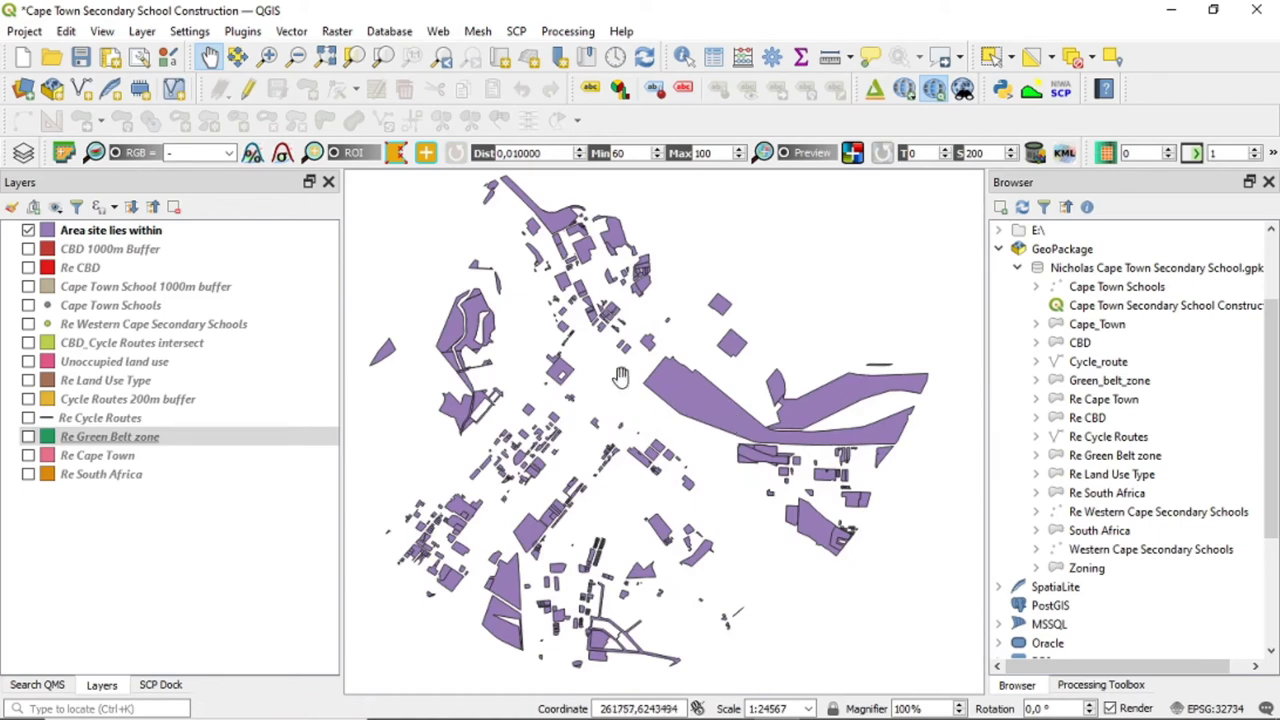
- Show all the hidden layers again, from CBD 1000m Buffer through Re South Africa, to compare them with the site polygons
{"action": "left_click", "coordinate": [26, 251]}
{"action": "left_click", "coordinate": [28, 263]}
{"action": "left_click", "coordinate": [28, 268]}
{"action": "left_click", "coordinate": [28, 249]}
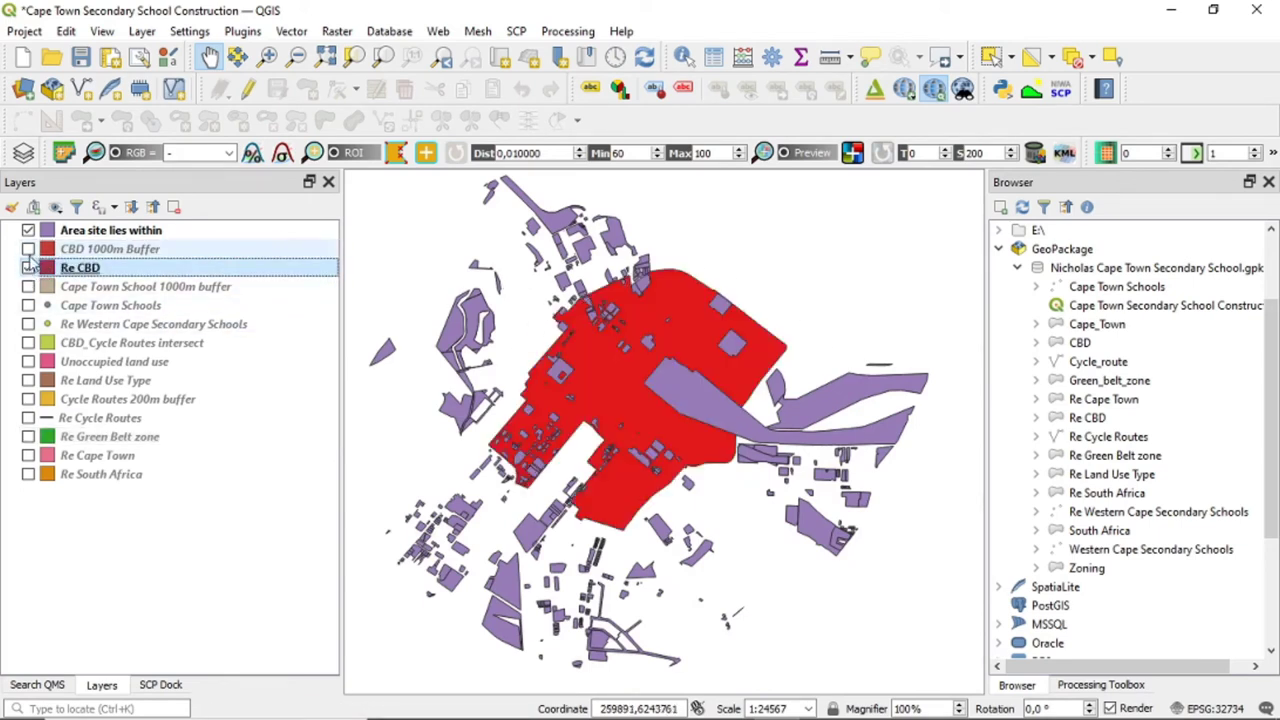
{"action": "left_click", "coordinate": [28, 286]}
{"action": "left_click", "coordinate": [28, 305]}
{"action": "left_click", "coordinate": [28, 324]}
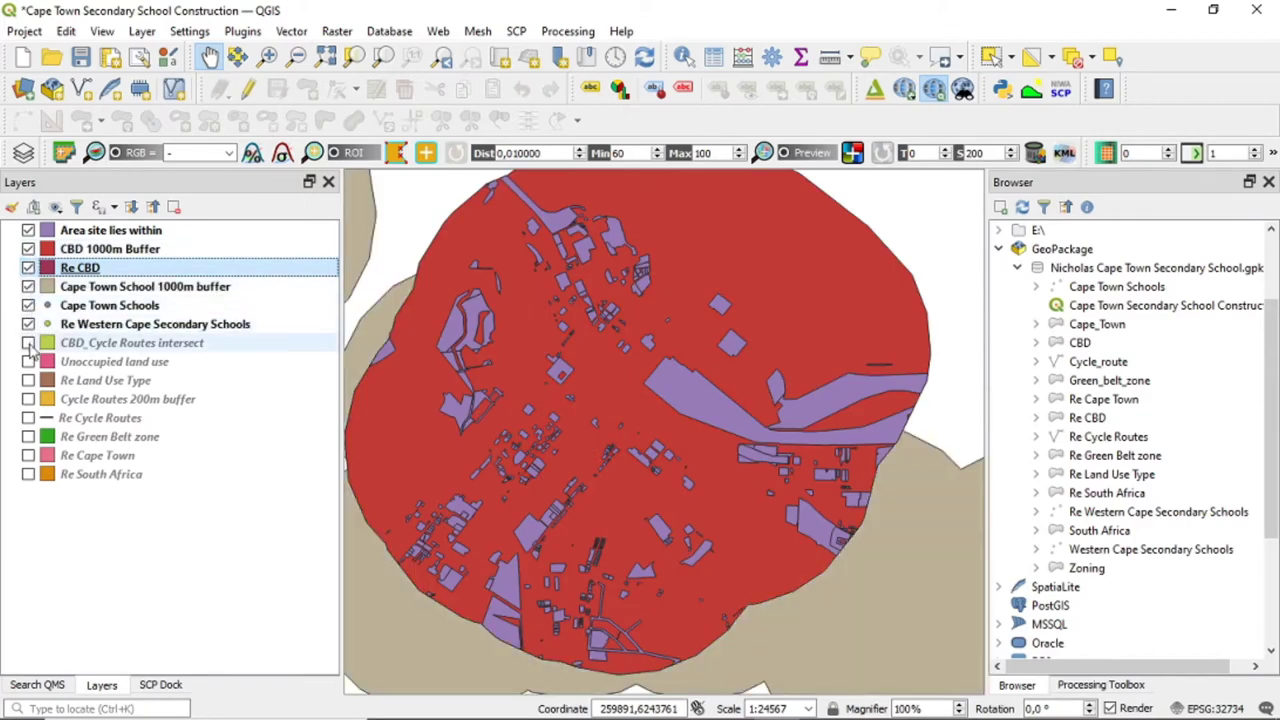
{"action": "left_click", "coordinate": [28, 343]}
{"action": "left_click", "coordinate": [28, 361]}
{"action": "left_click", "coordinate": [28, 380]}
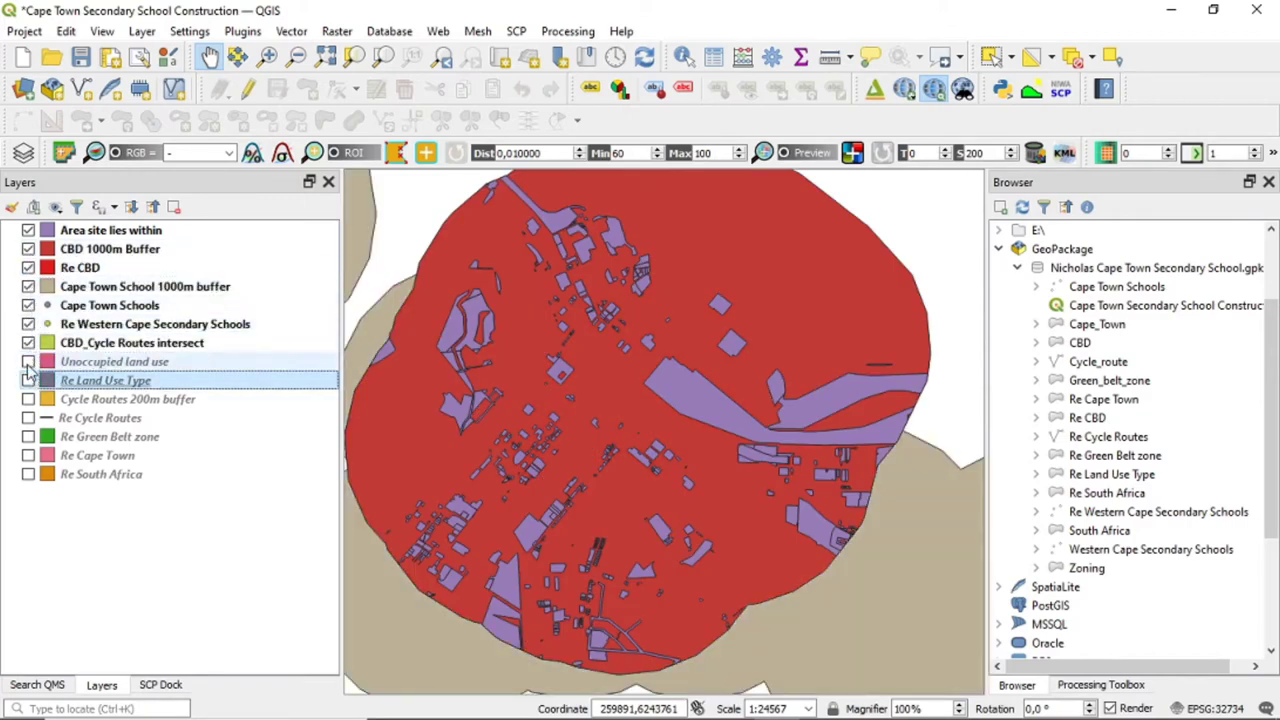
{"action": "left_click", "coordinate": [28, 399]}
{"action": "left_click", "coordinate": [28, 418]}
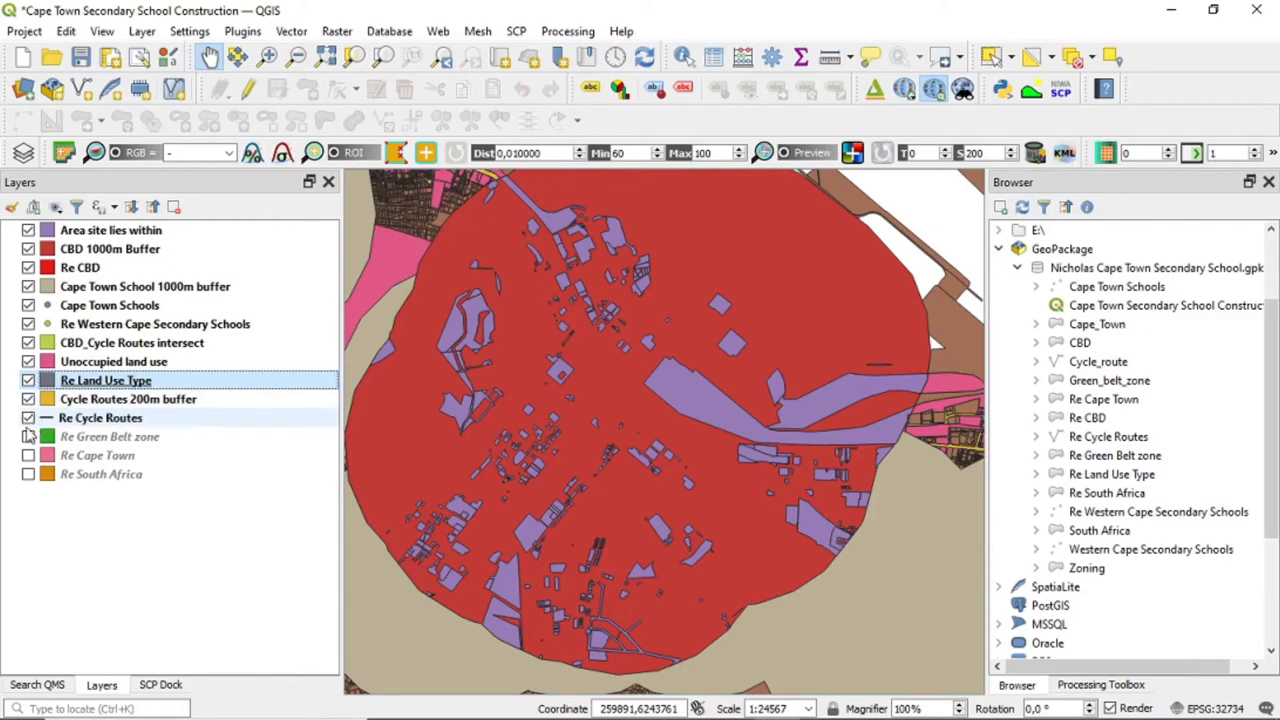
{"action": "left_click", "coordinate": [28, 437]}
{"action": "left_click", "coordinate": [28, 455]}
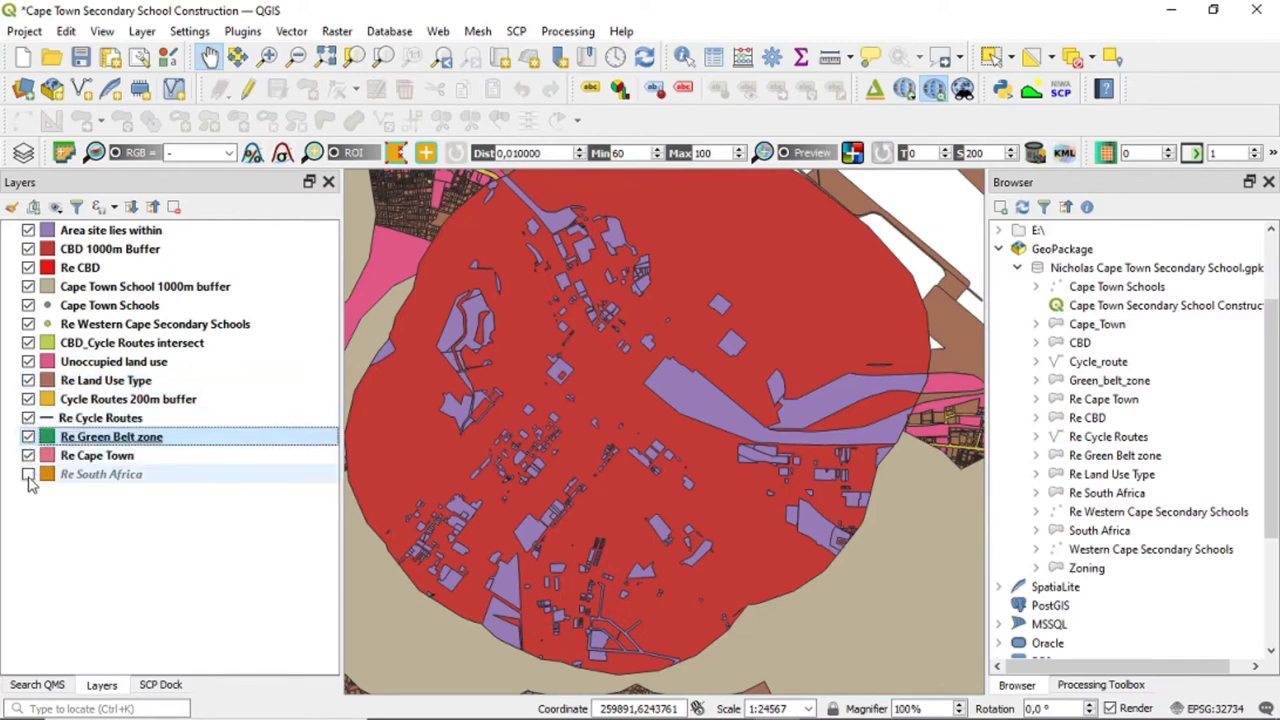
{"action": "left_click", "coordinate": [28, 474]}
{"action": "scroll", "coordinate": [625, 445], "scroll_direction": "down", "scroll_amount": 2}
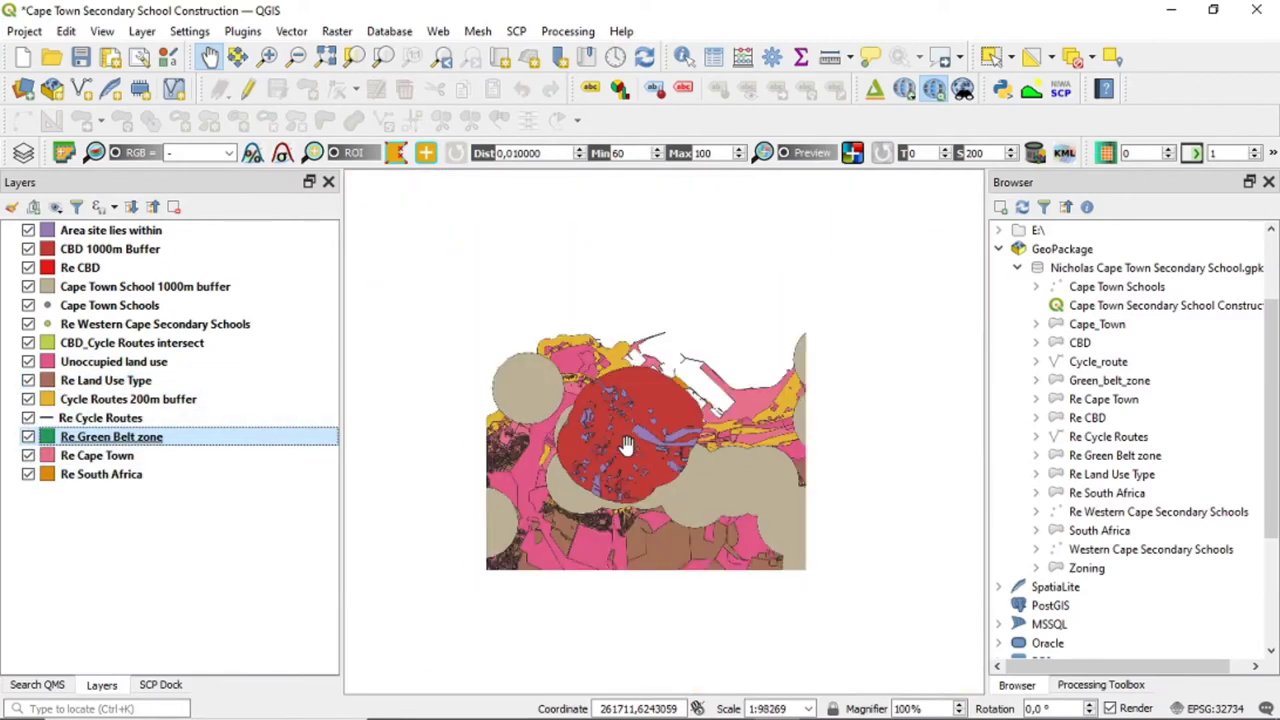
{"action": "scroll", "coordinate": [625, 445], "scroll_direction": "down", "scroll_amount": 2}
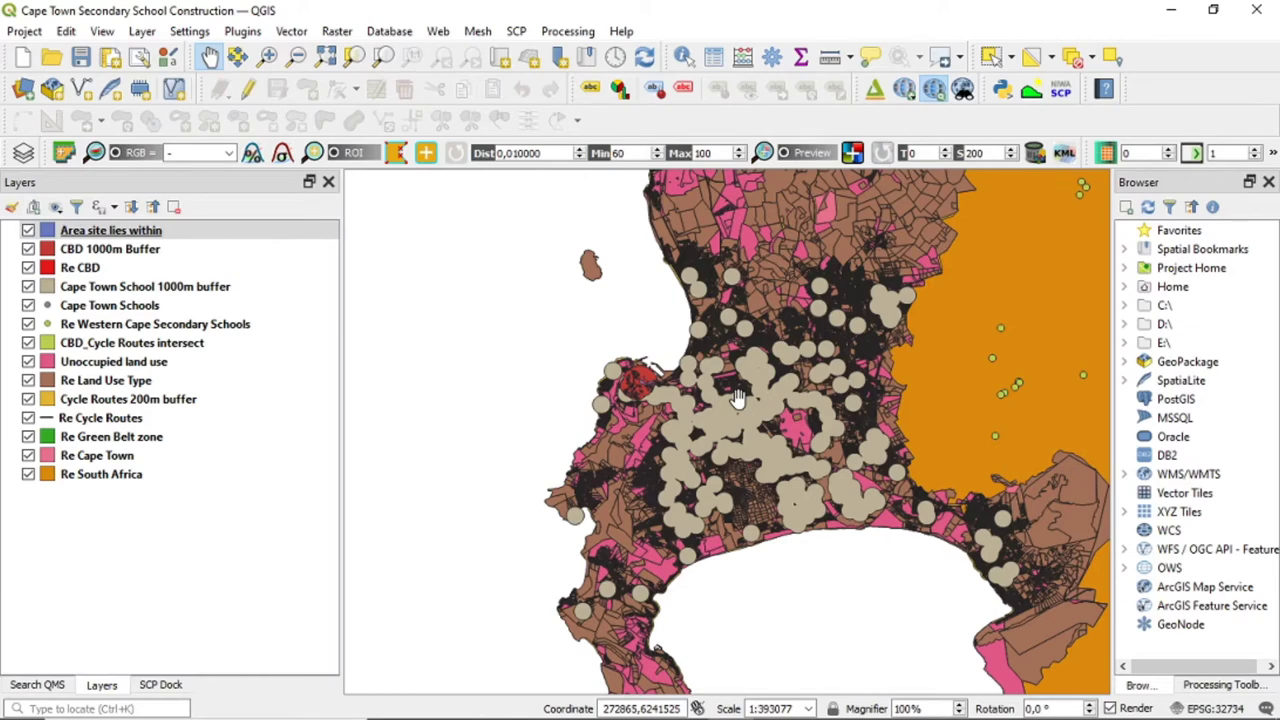
- Set up a Union with Re Green Belt zone as the input layer and Cape Town School 1000m buffer as the overlay layer
{"action": "left_click", "coordinate": [138, 440]}
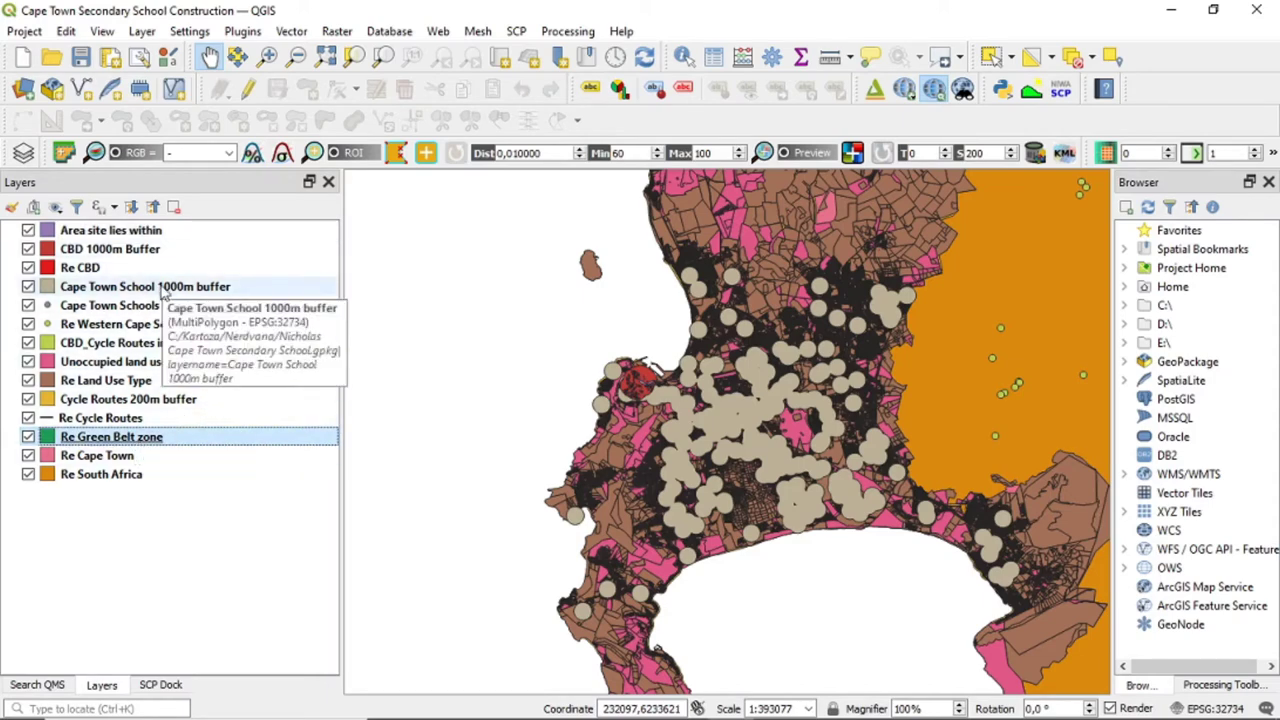
{"action": "left_click", "coordinate": [304, 31]}
{"action": "mouse_move", "coordinate": [320, 60]}
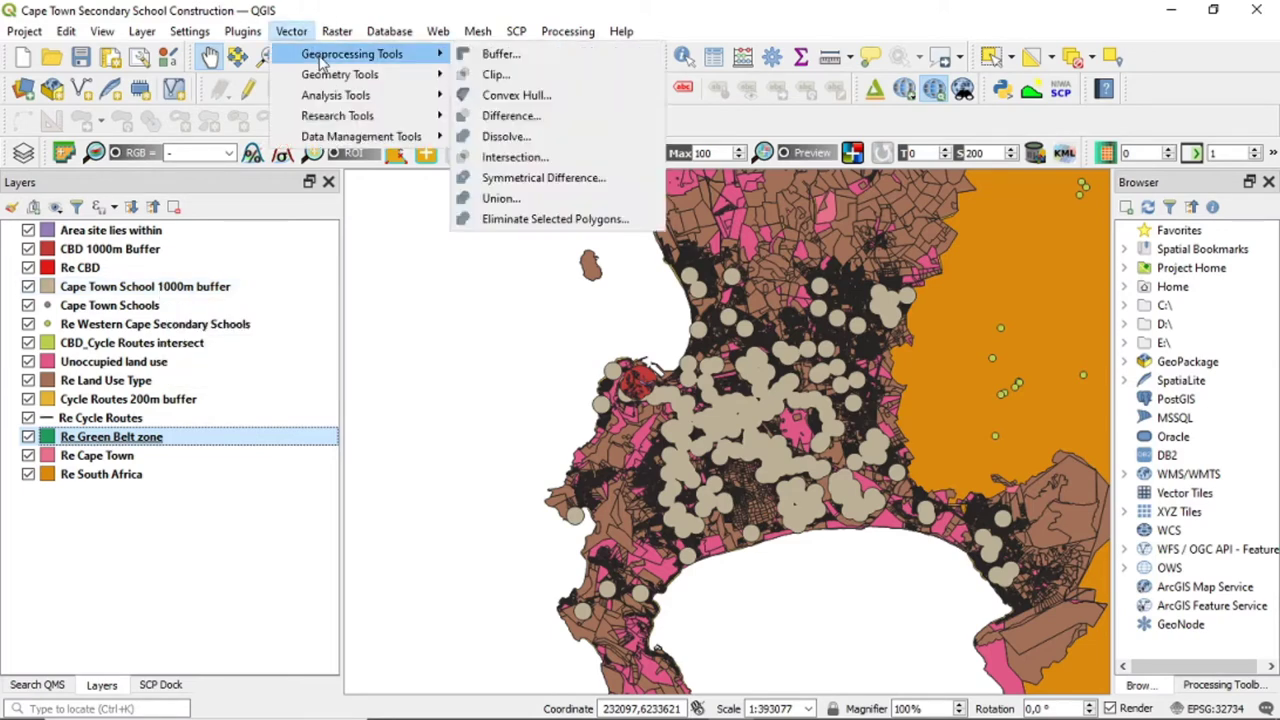
{"action": "left_click", "coordinate": [507, 204]}
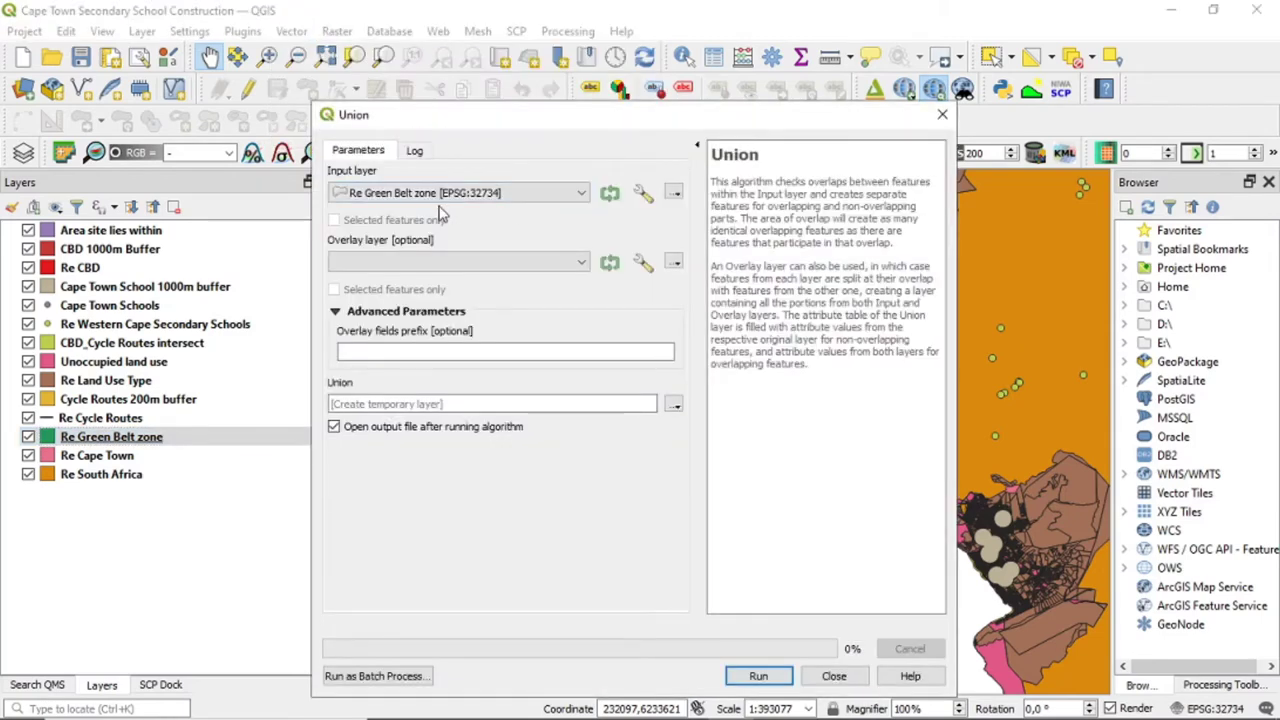
{"action": "left_click", "coordinate": [563, 263]}
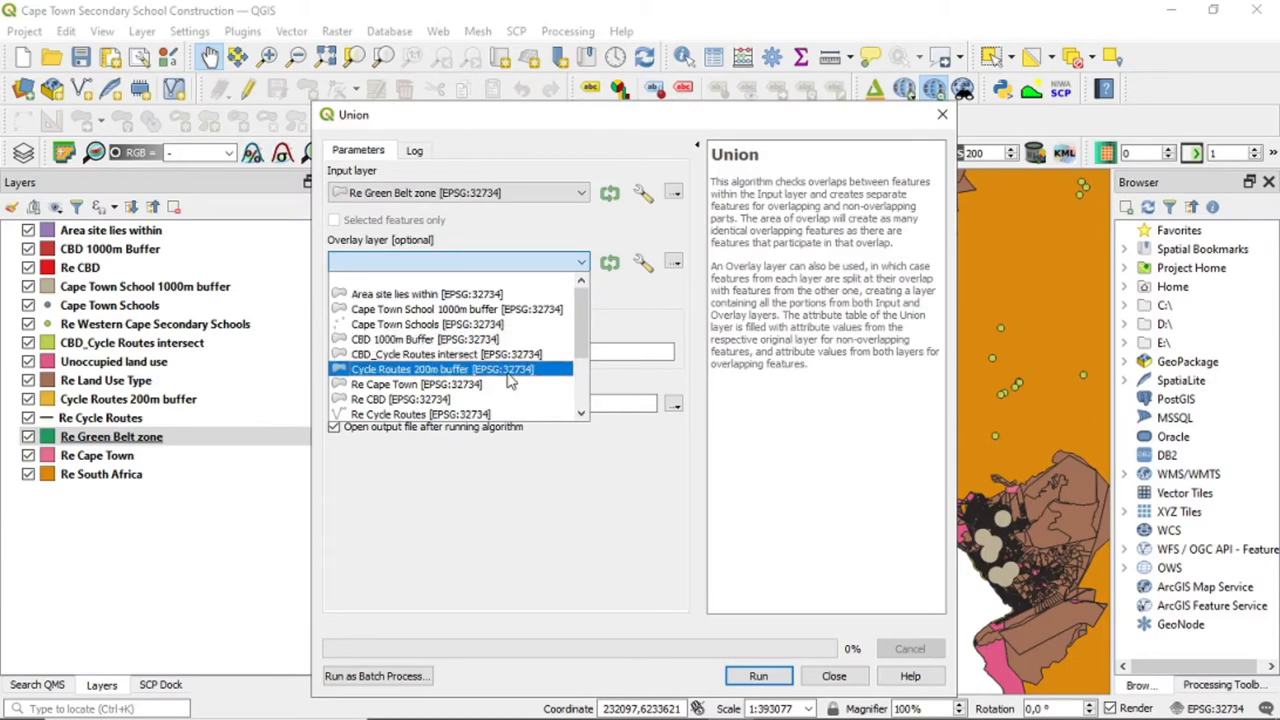
{"action": "scroll", "coordinate": [450, 366], "scroll_direction": "down", "scroll_amount": 2}
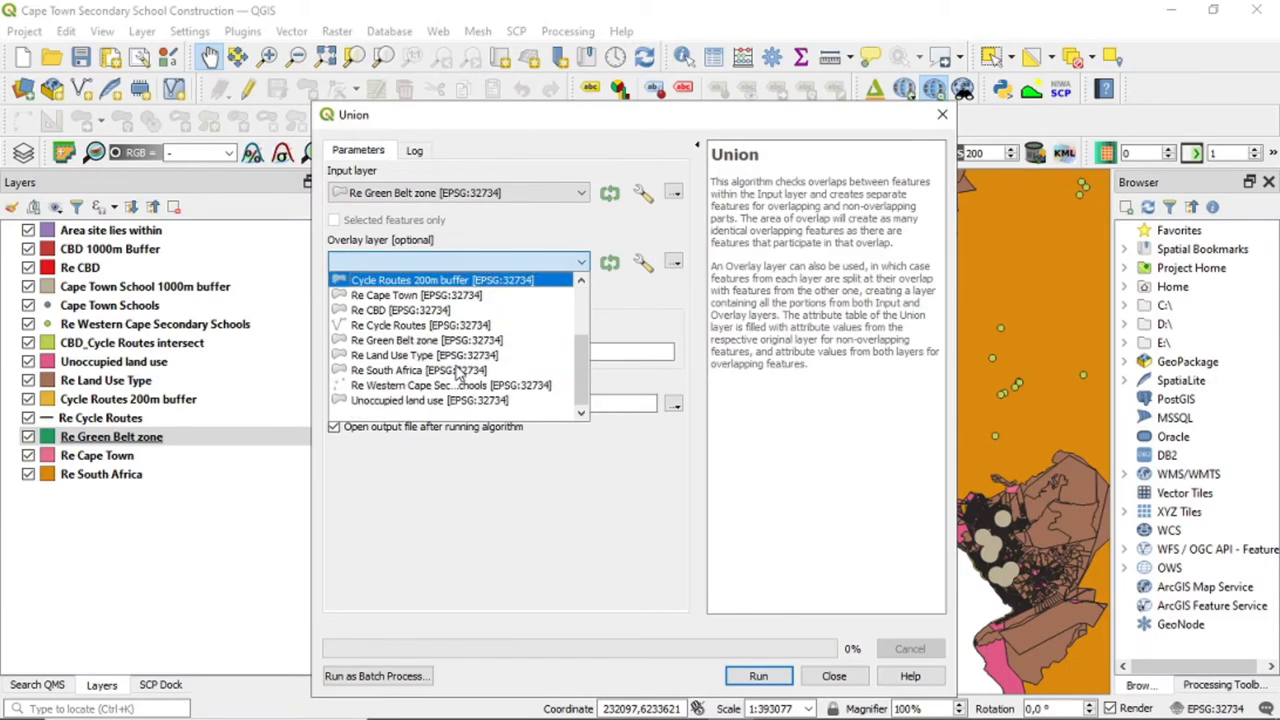
{"action": "scroll", "coordinate": [425, 362], "scroll_direction": "up", "scroll_amount": 2}
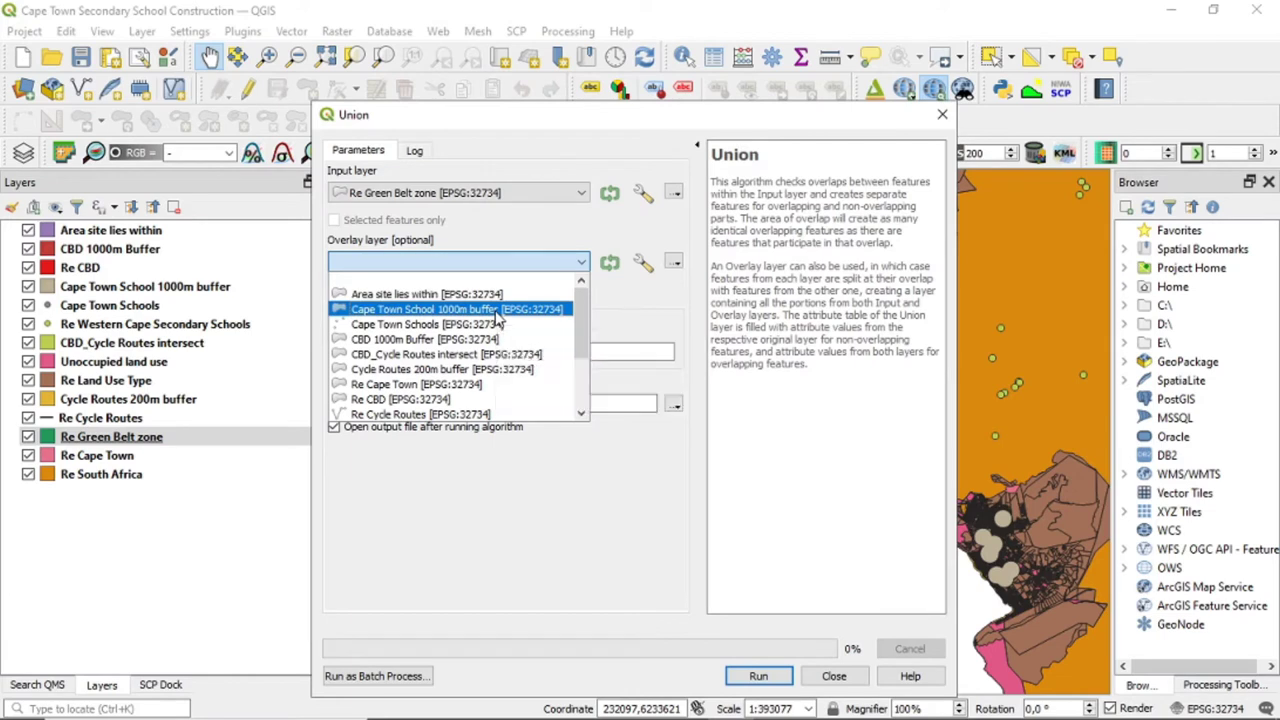
{"action": "left_click", "coordinate": [495, 312]}
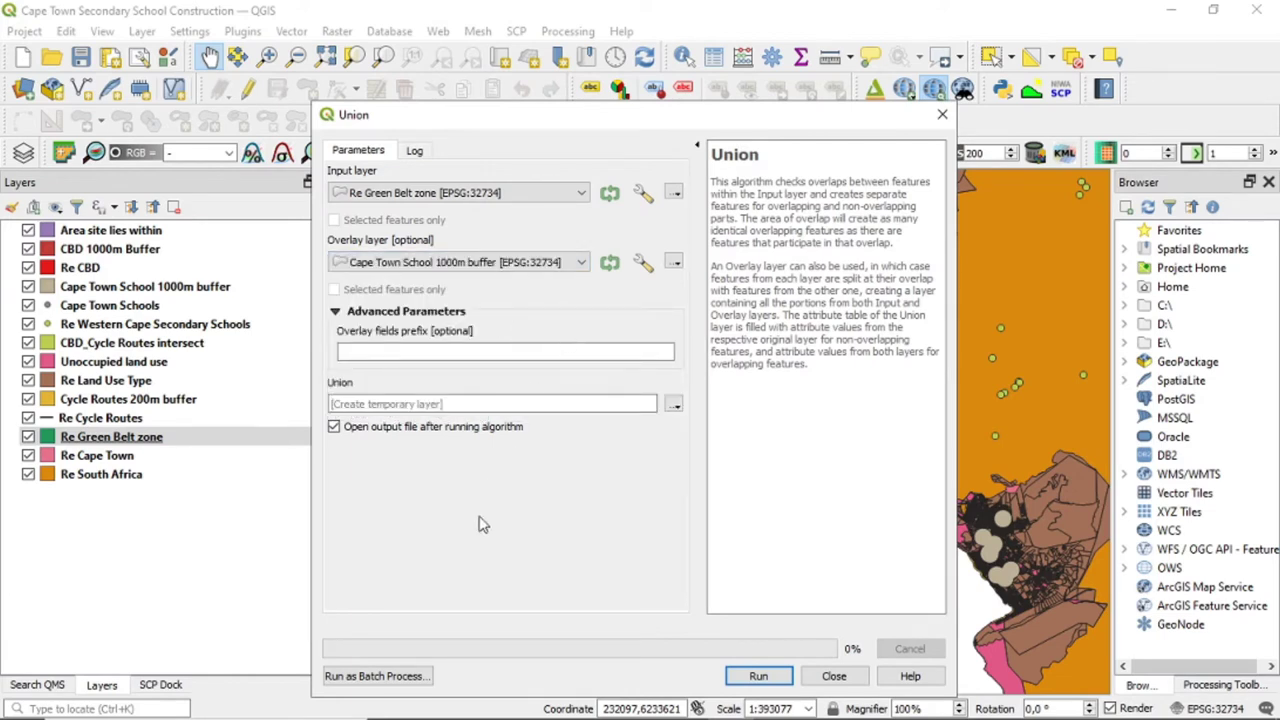
- Run the Union with its output saved to the existing Cape Town Secondary School GeoPackage as a layer named Restrictions
{"action": "left_click", "coordinate": [675, 405]}
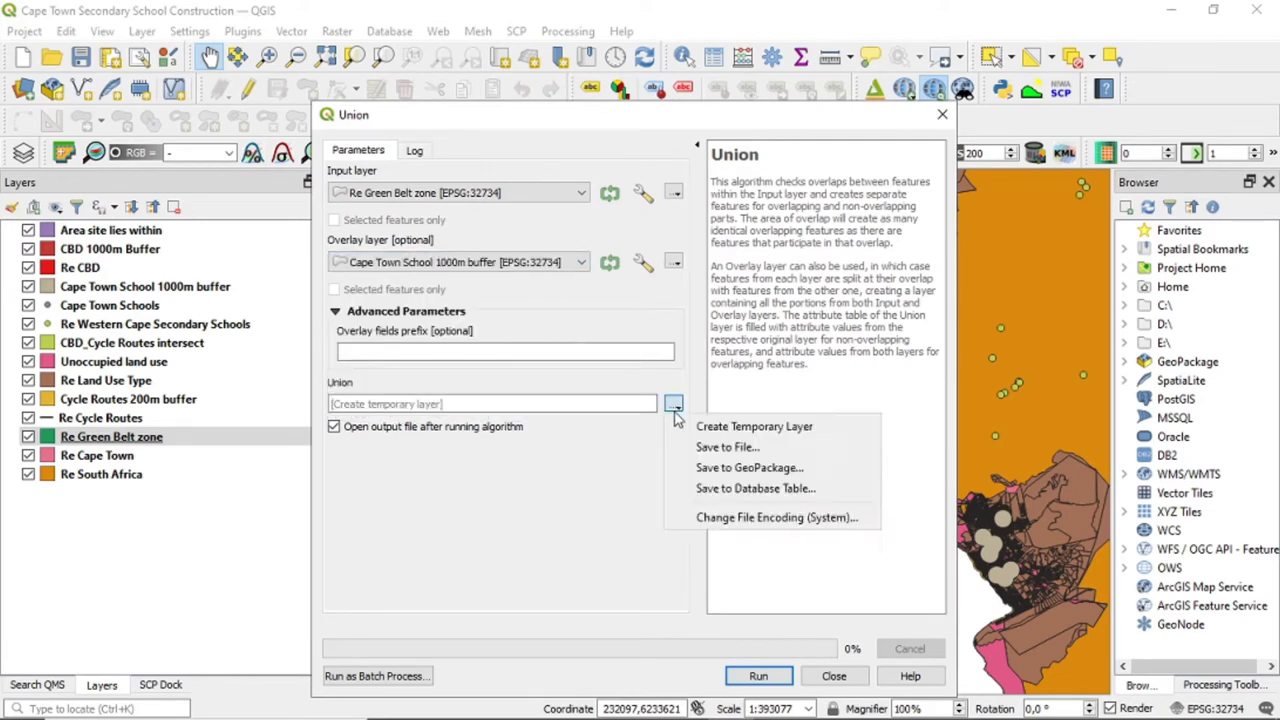
{"action": "left_click", "coordinate": [805, 473]}
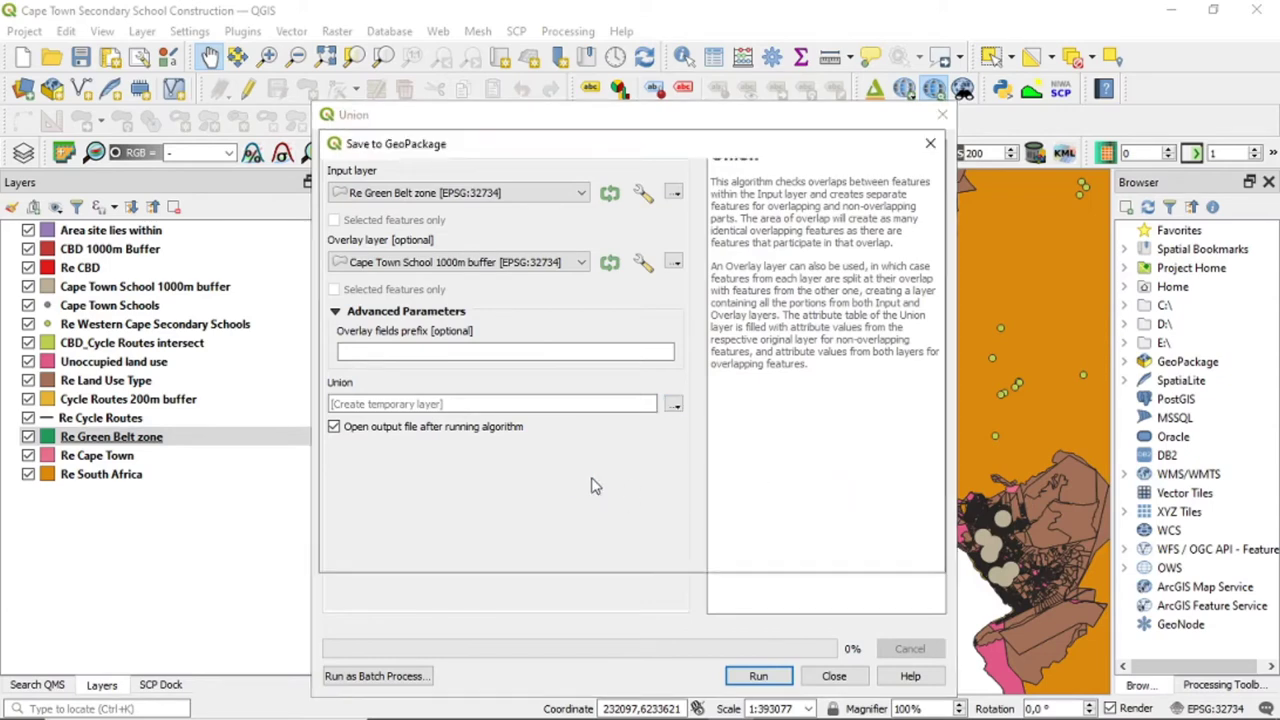
{"action": "left_click", "coordinate": [623, 292]}
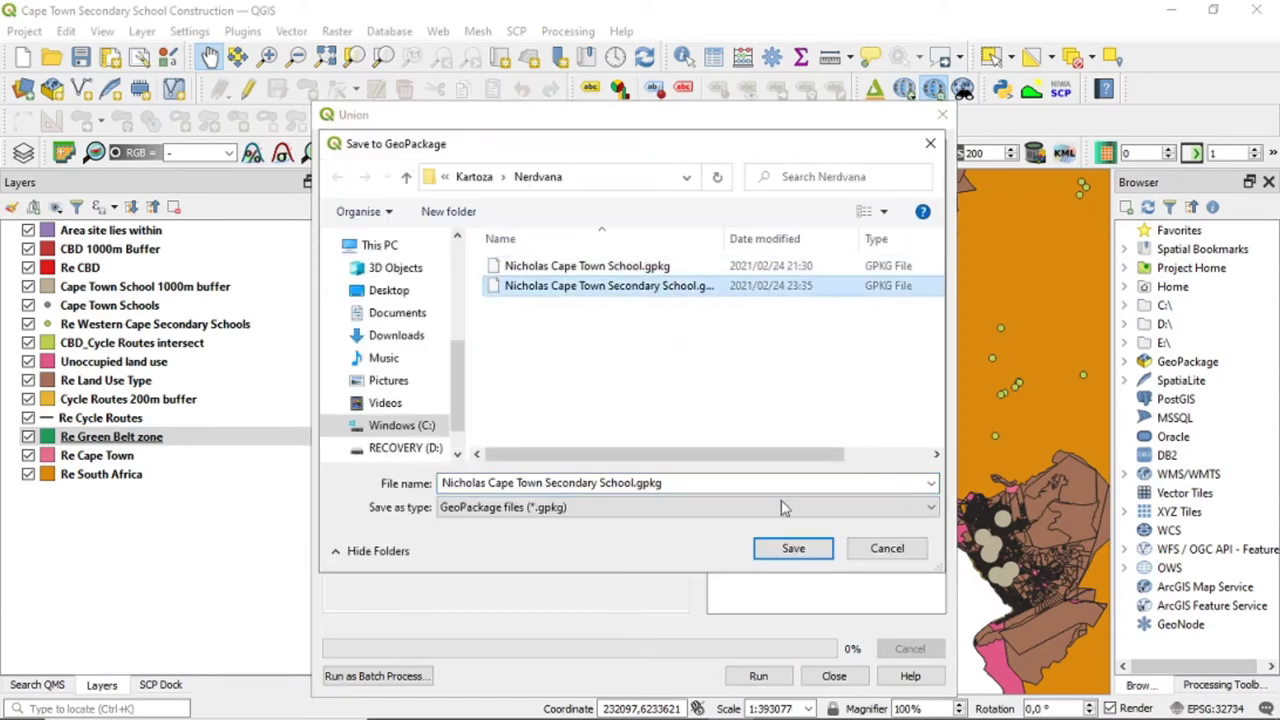
{"action": "left_click", "coordinate": [790, 548]}
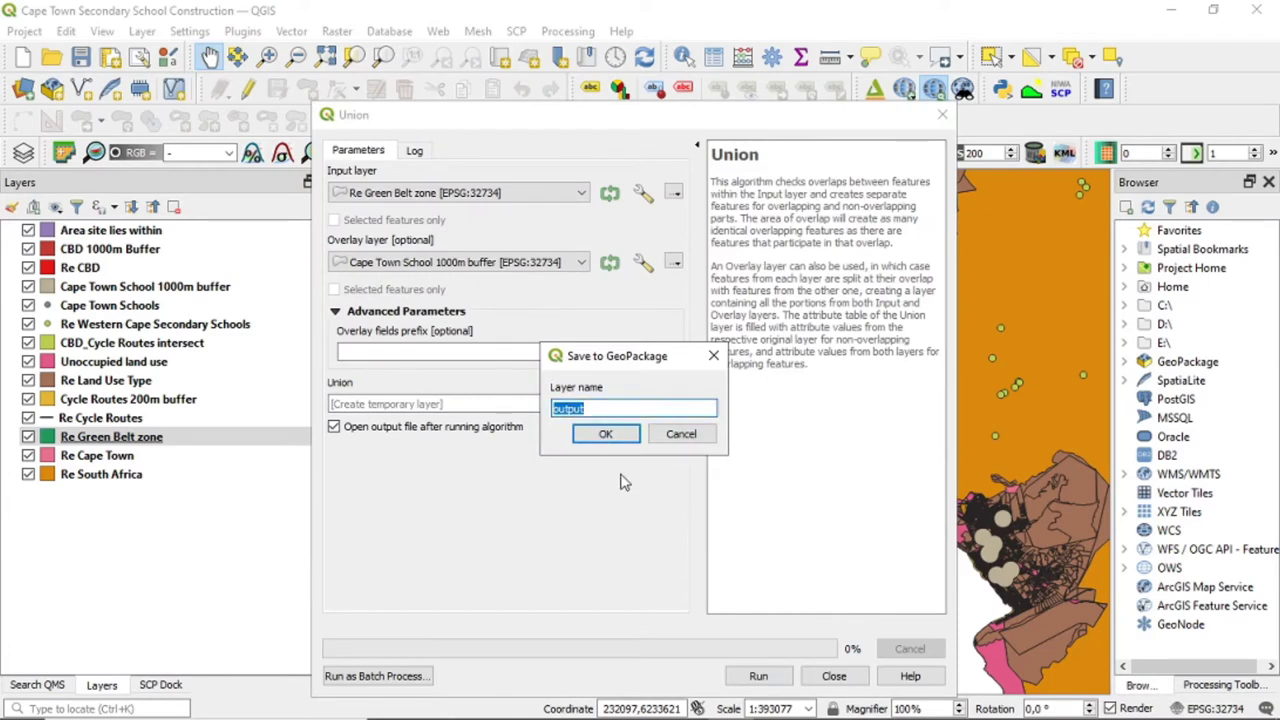
{"action": "type", "text": "Restrictions\" (geom"}
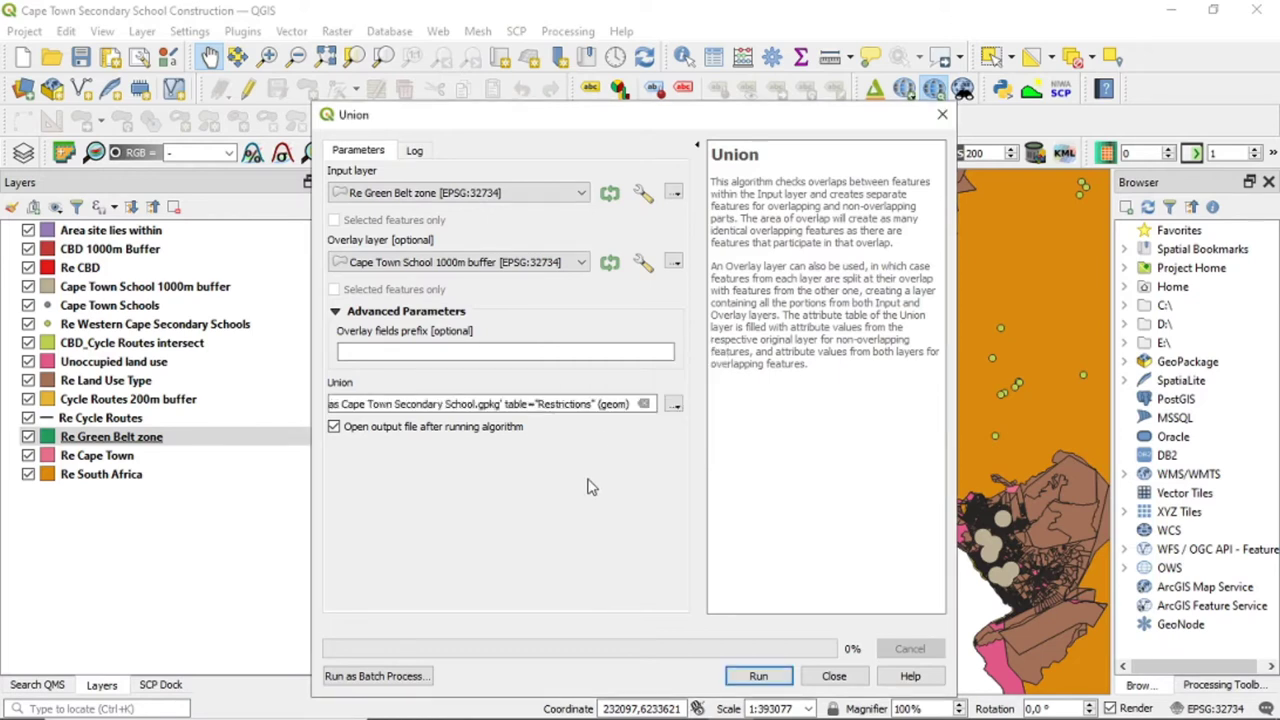
{"action": "left_click", "coordinate": [758, 675]}
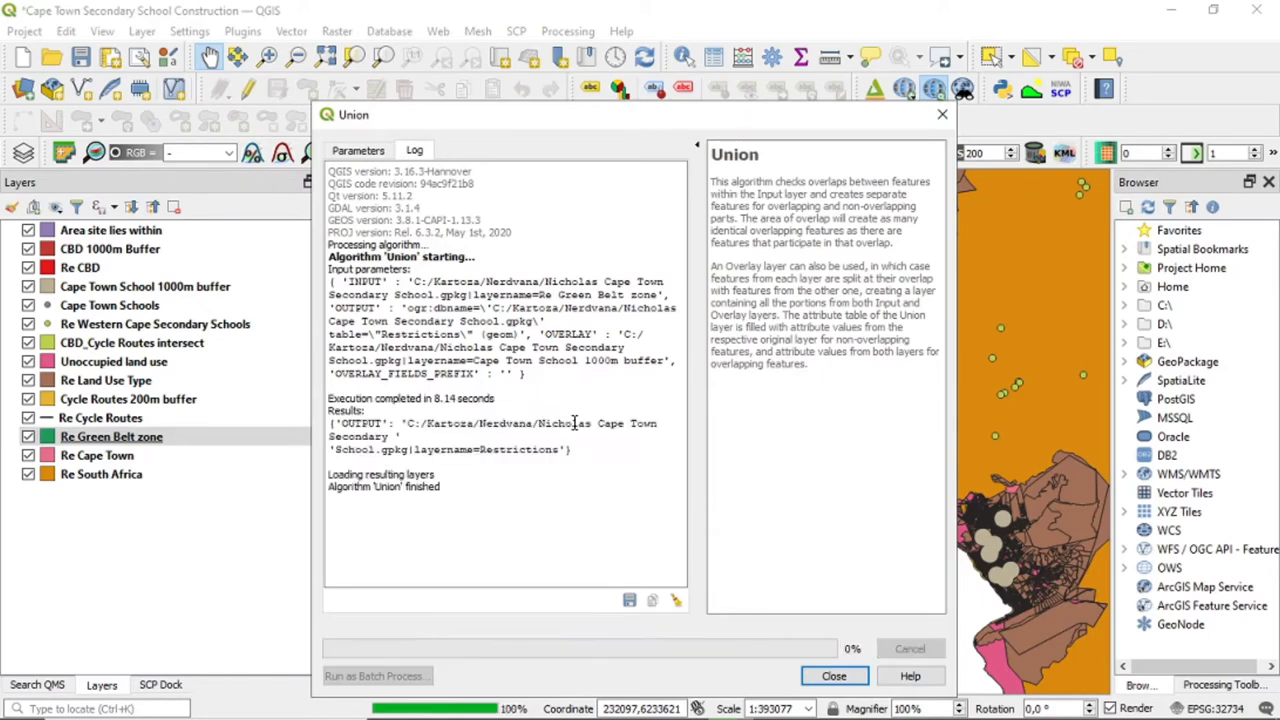
{"action": "left_click", "coordinate": [834, 676]}
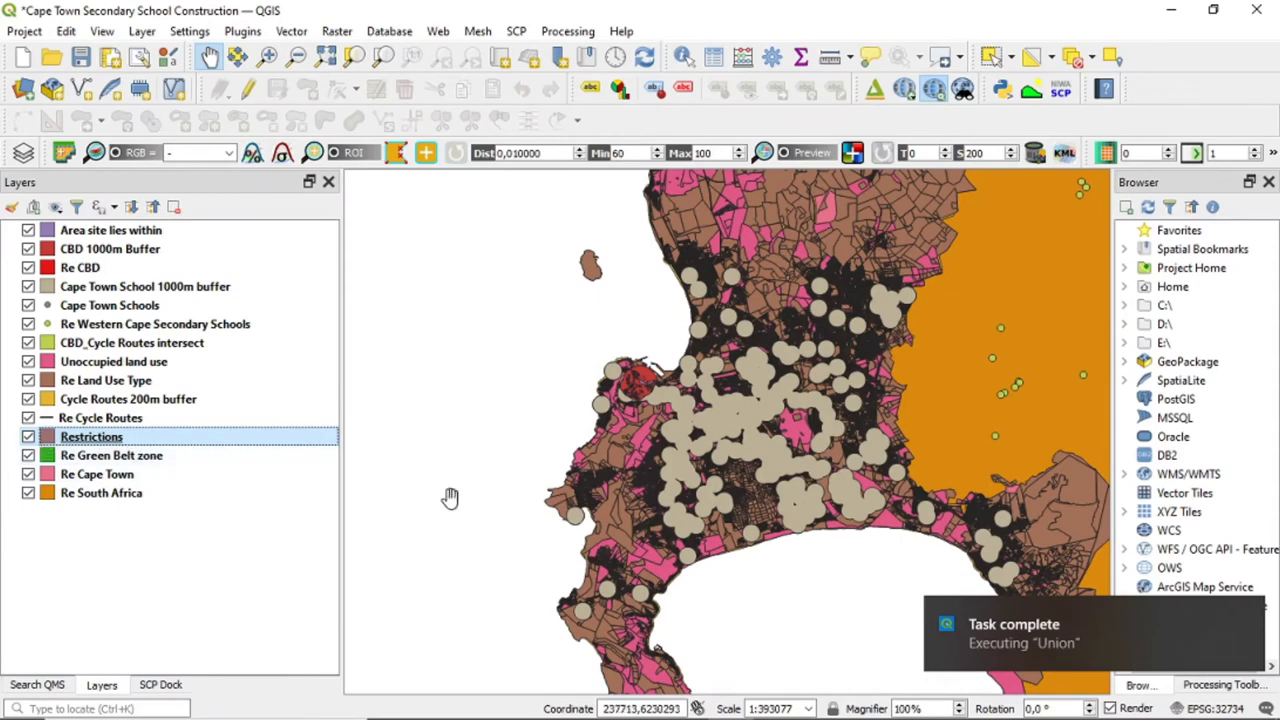
- Move the Restrictions layer directly below Area site lies within in the layer order
{"action": "scroll", "coordinate": [450, 497], "scroll_direction": "down", "scroll_amount": 1}
{"action": "scroll", "coordinate": [450, 497], "scroll_direction": "up", "scroll_amount": 1}
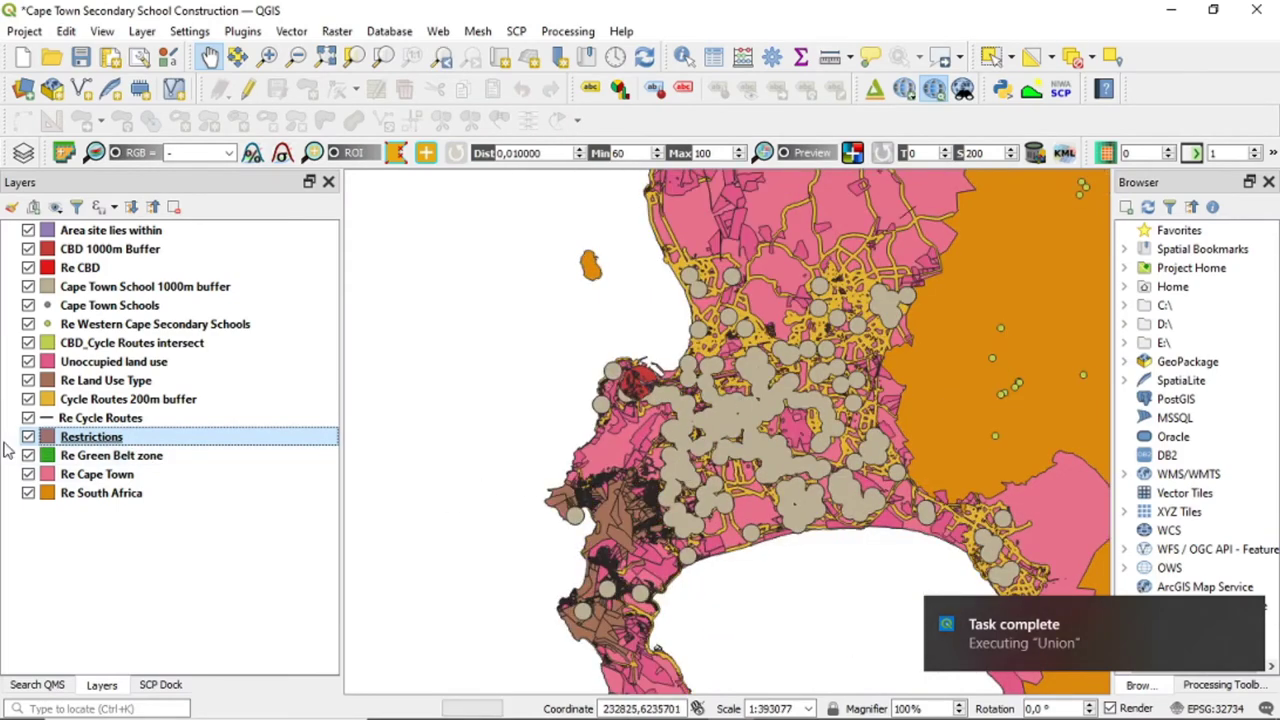
{"action": "left_click_drag", "start_coordinate": [90, 440], "coordinate": [121, 250]}
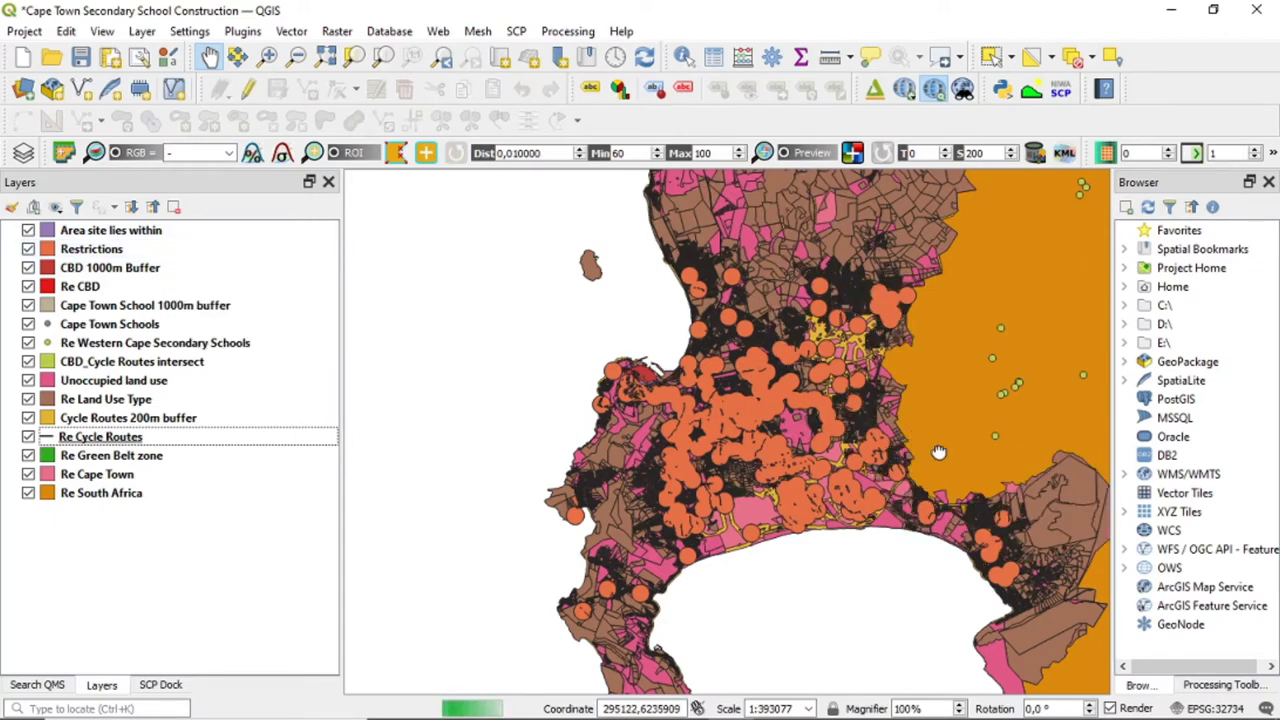
{"action": "left_click_drag", "start_coordinate": [938, 448], "coordinate": [883, 442]}
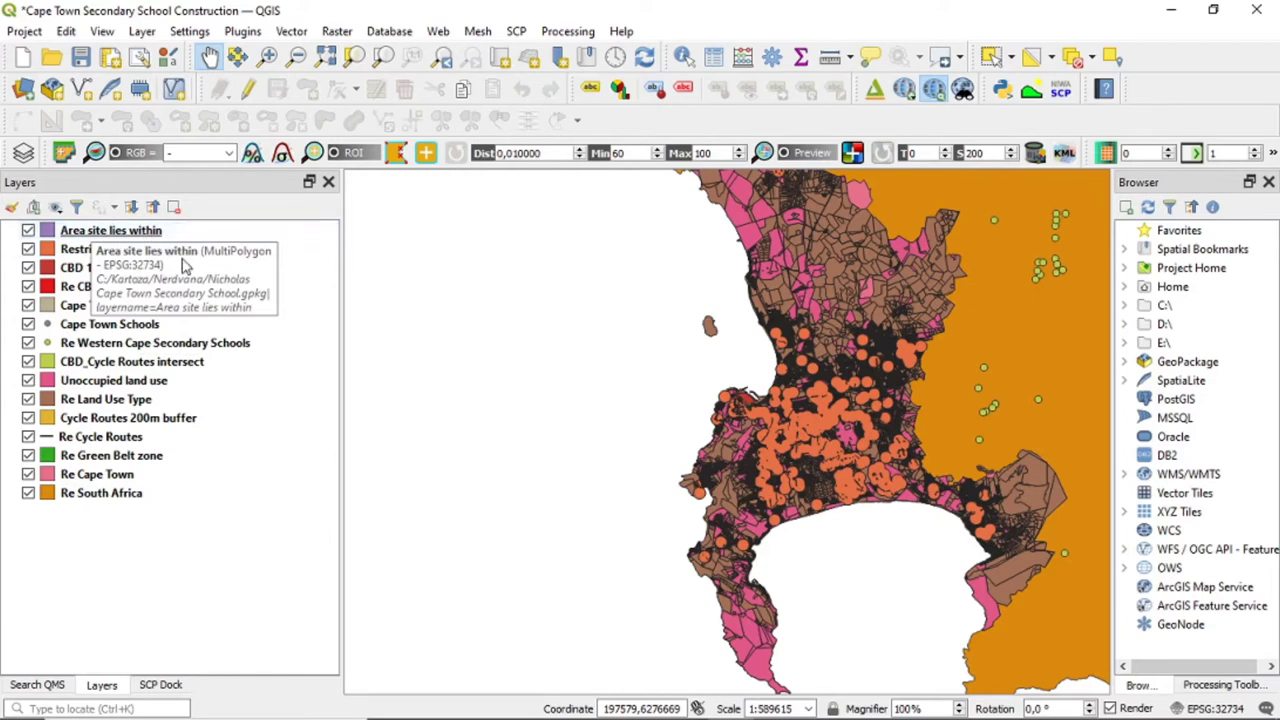
- Select by location the Area site lies within features that intersect the Restrictions layer, creating a new selection
{"action": "left_click", "coordinate": [115, 236]}
{"action": "left_click", "coordinate": [289, 32]}
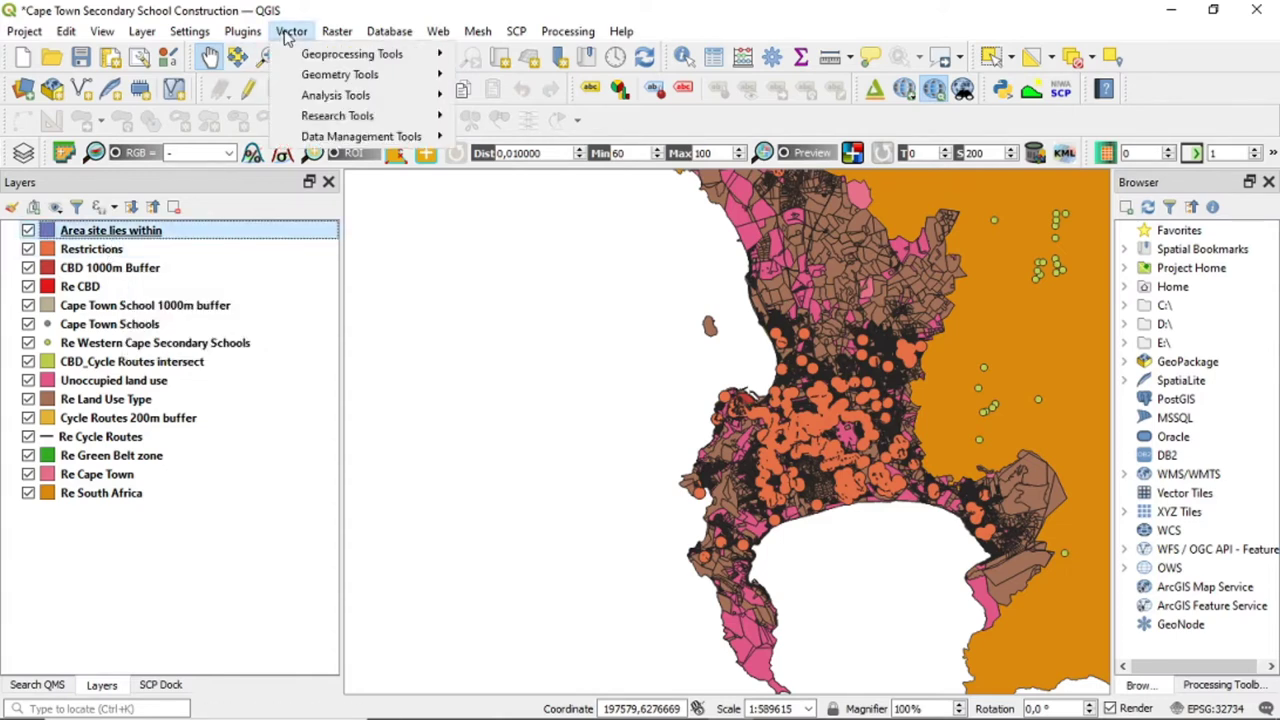
{"action": "mouse_move", "coordinate": [347, 29]}
{"action": "mouse_move", "coordinate": [292, 31]}
{"action": "mouse_move", "coordinate": [350, 115]}
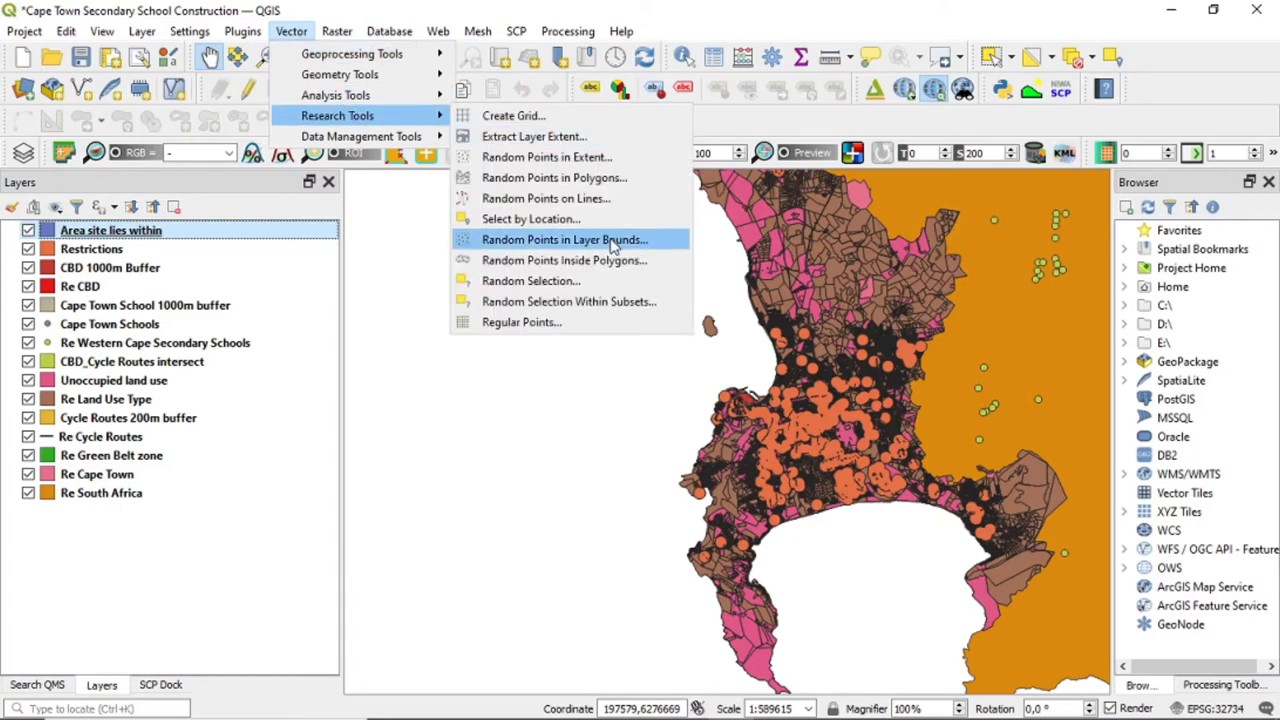
{"action": "left_click", "coordinate": [590, 219]}
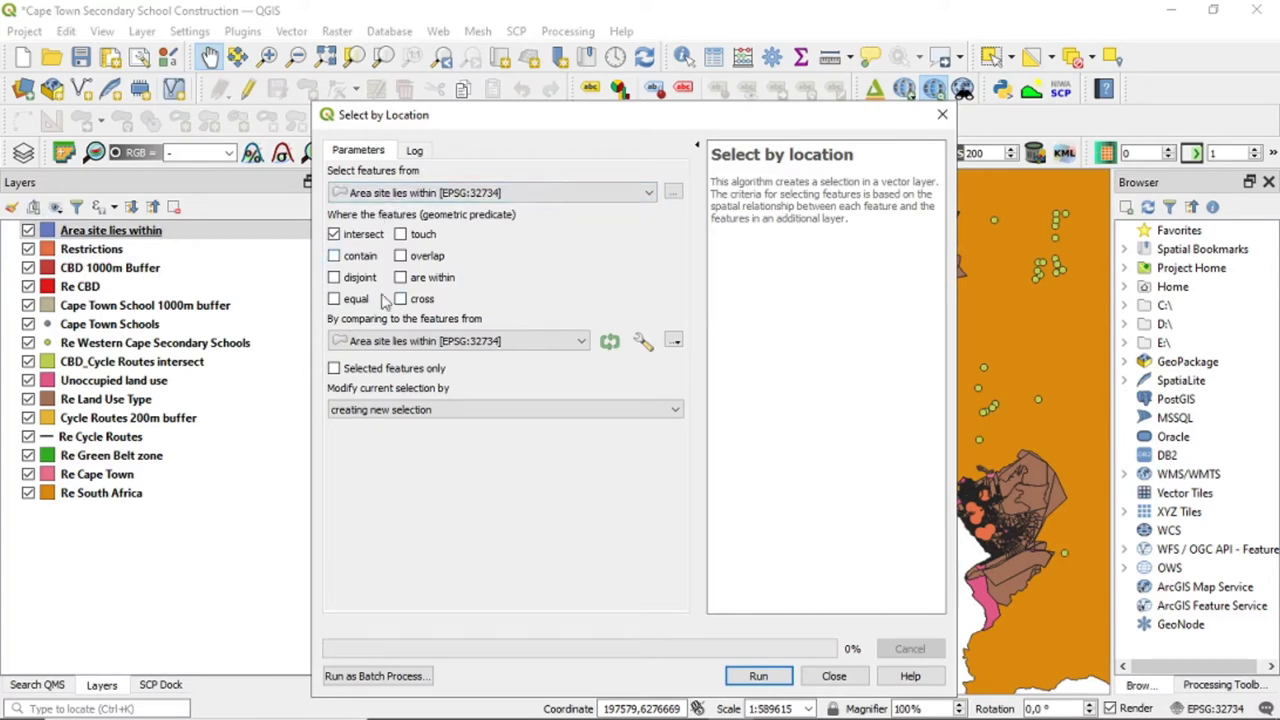
{"action": "left_click", "coordinate": [423, 340]}
{"action": "scroll", "coordinate": [436, 465], "scroll_direction": "down", "scroll_amount": 2}
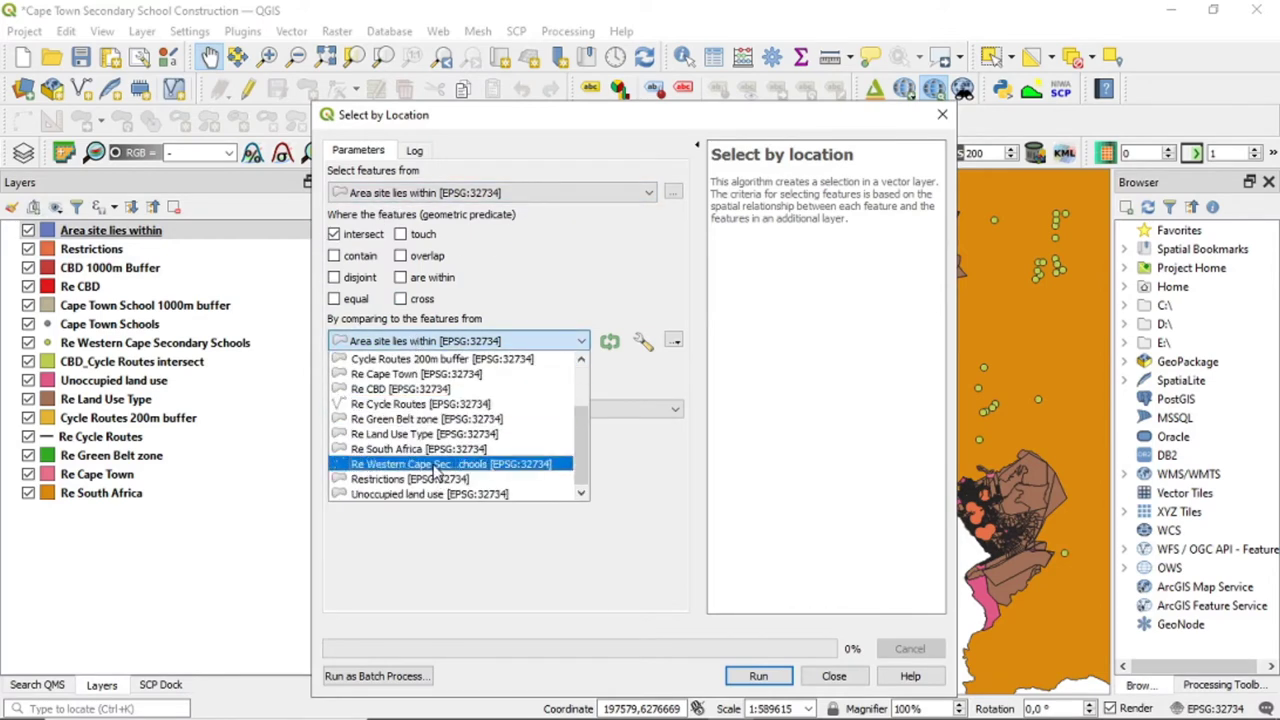
{"action": "left_click", "coordinate": [438, 479]}
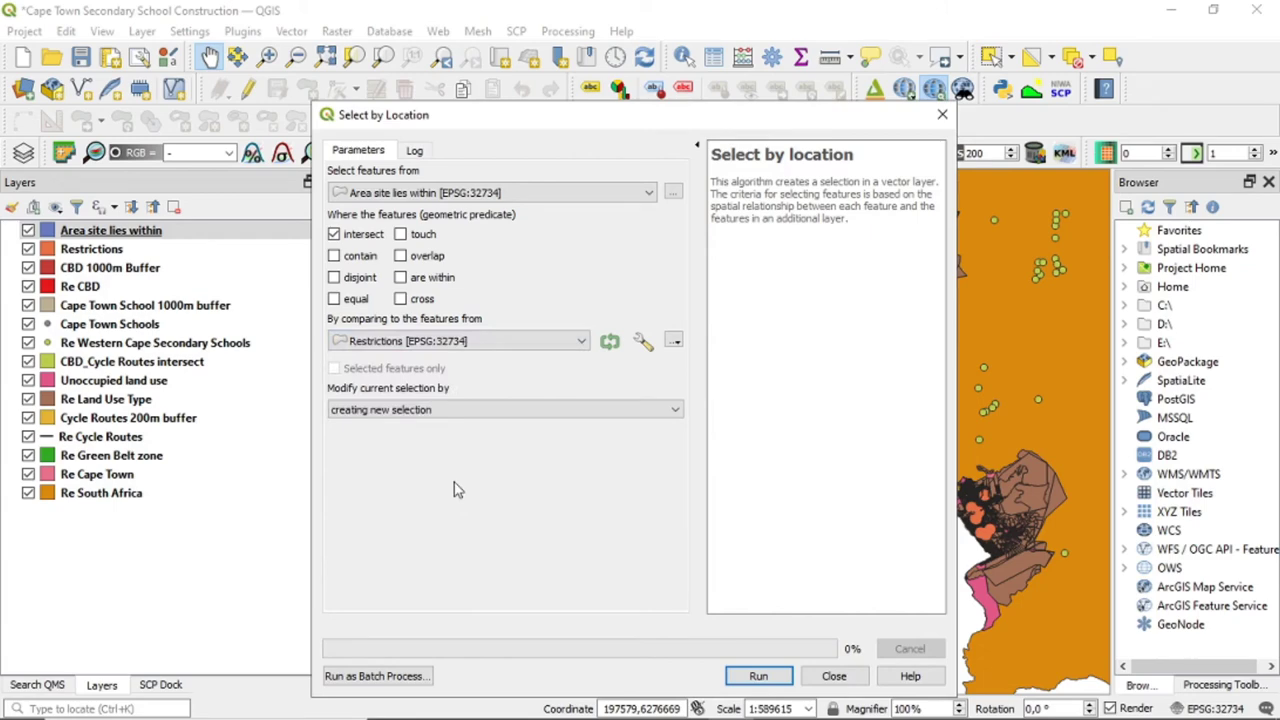
{"action": "left_click", "coordinate": [778, 680]}
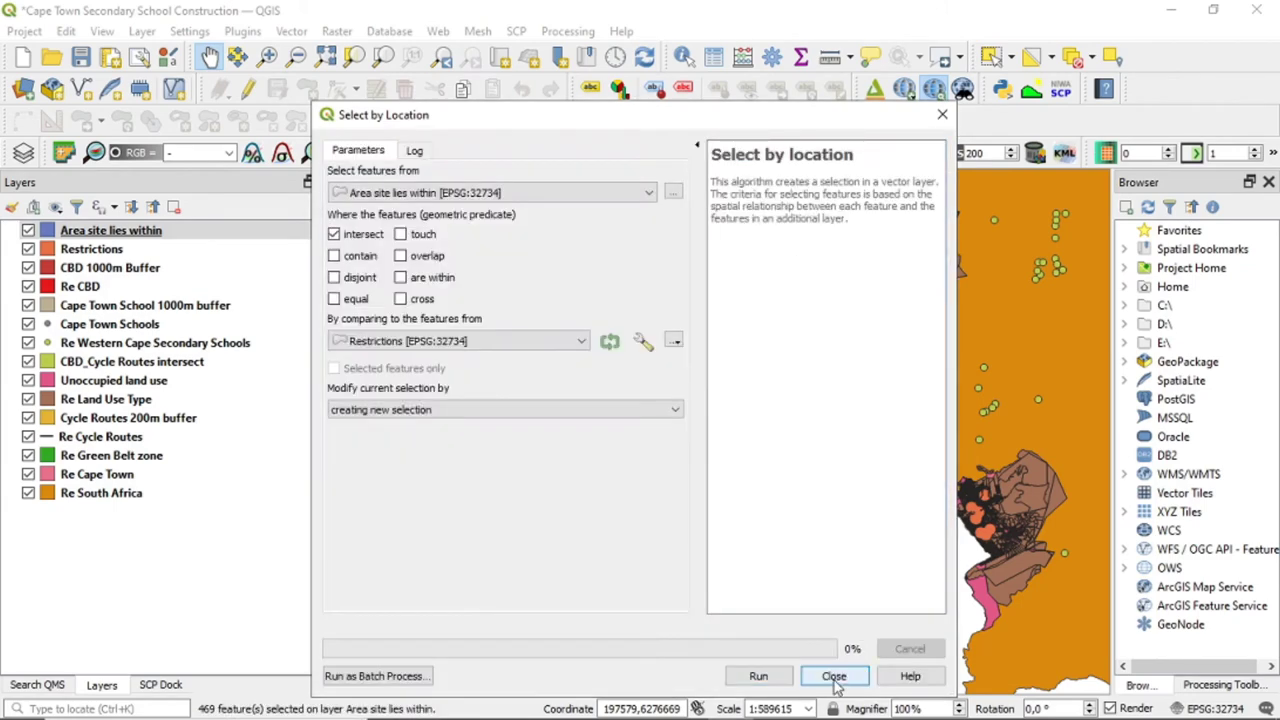
{"action": "left_click", "coordinate": [834, 677]}
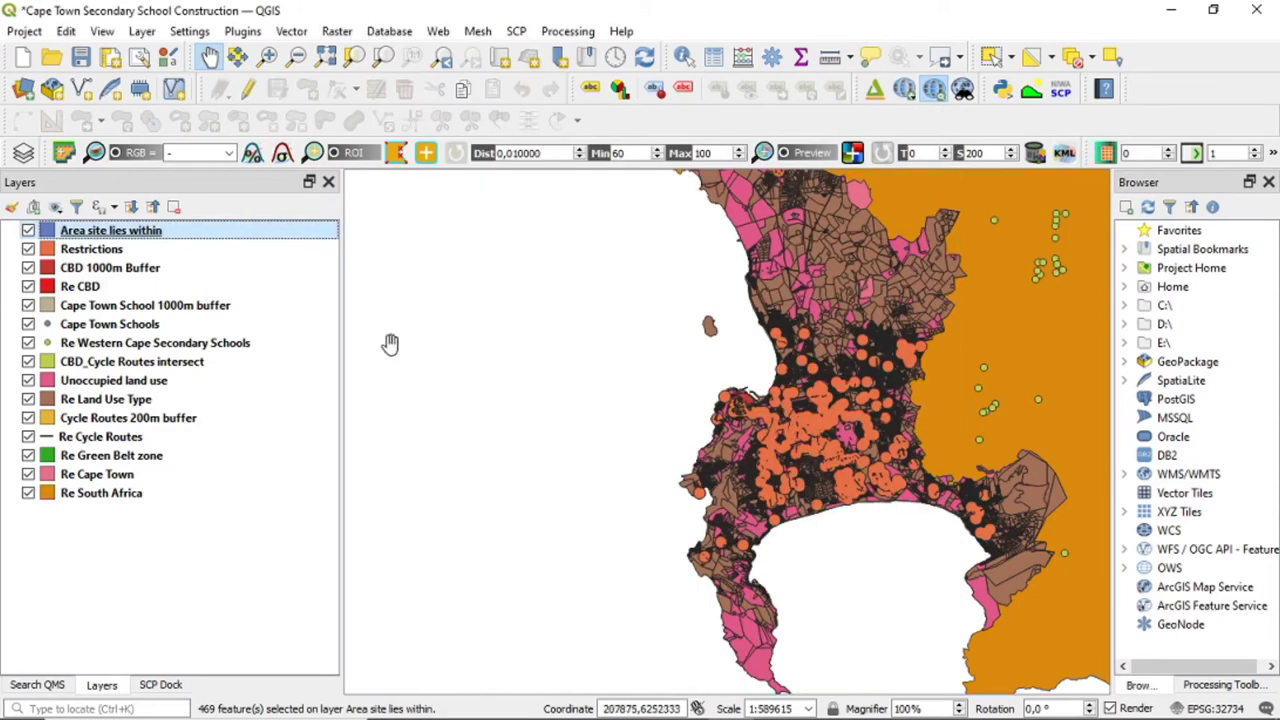
- Invert the feature selection on Area site lies within so that the sites outside the restrictions are selected
{"action": "scroll", "coordinate": [873, 438], "scroll_direction": "up", "scroll_amount": 2}
{"action": "left_click_drag", "start_coordinate": [557, 380], "coordinate": [683, 407]}
{"action": "scroll", "coordinate": [683, 407], "scroll_direction": "up", "scroll_amount": 2}
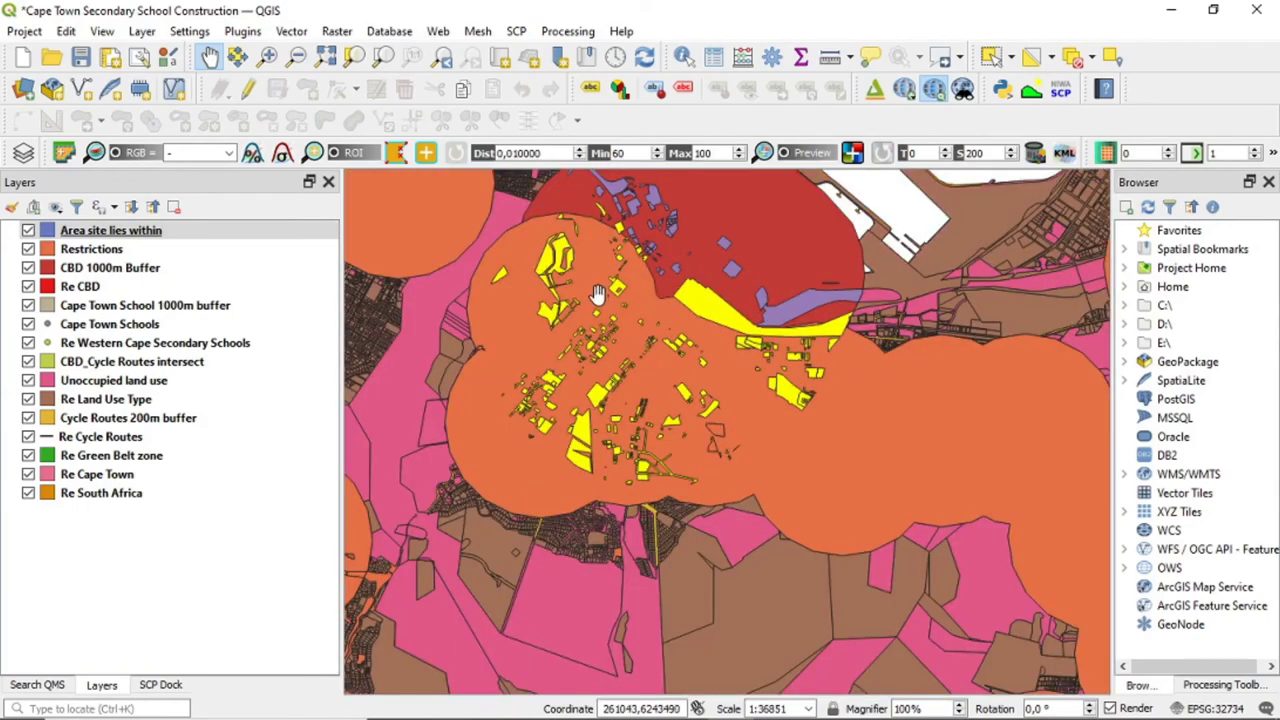
{"action": "left_click_drag", "start_coordinate": [655, 335], "coordinate": [680, 478]}
{"action": "left_click", "coordinate": [87, 236]}
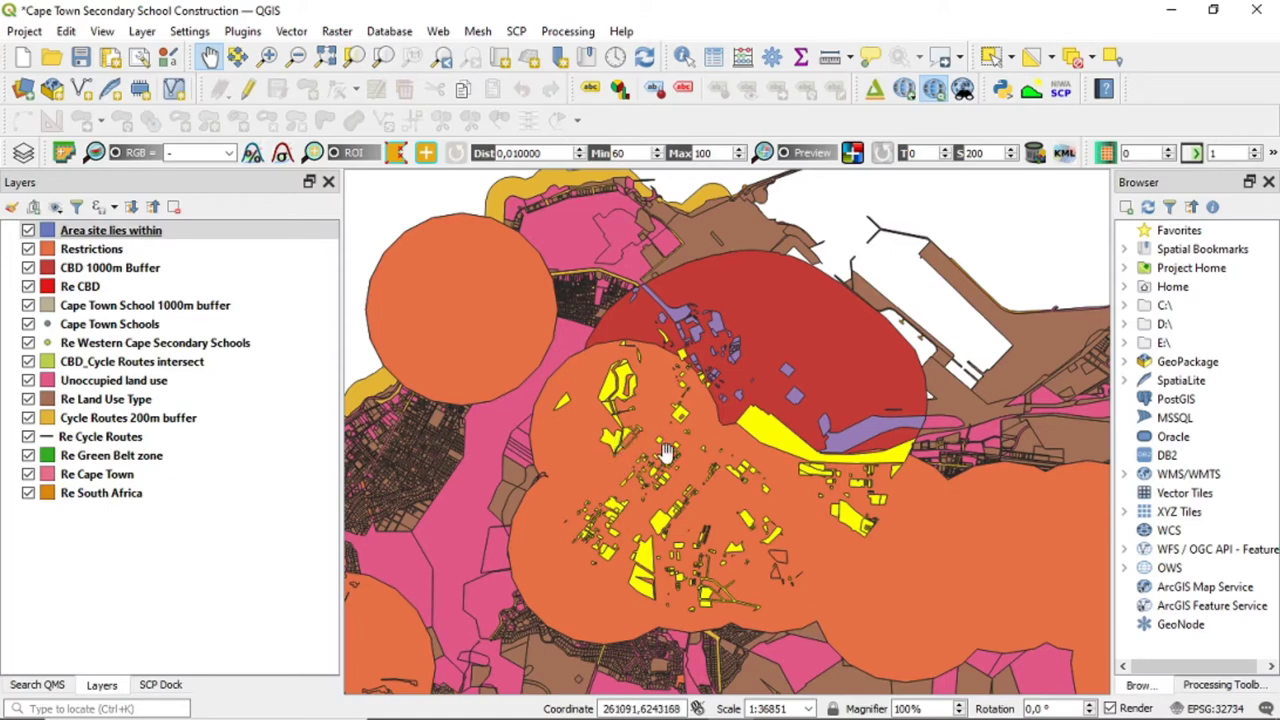
{"action": "left_click", "coordinate": [155, 233]}
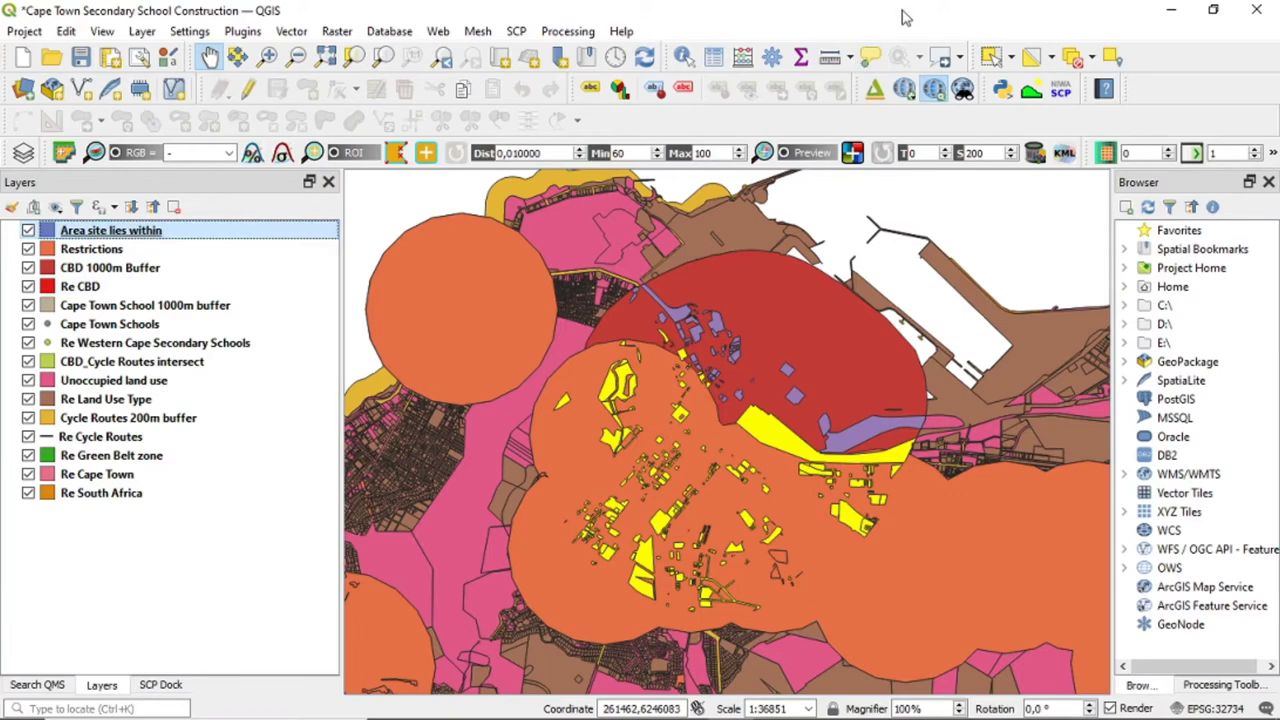
{"action": "left_click", "coordinate": [1053, 59]}
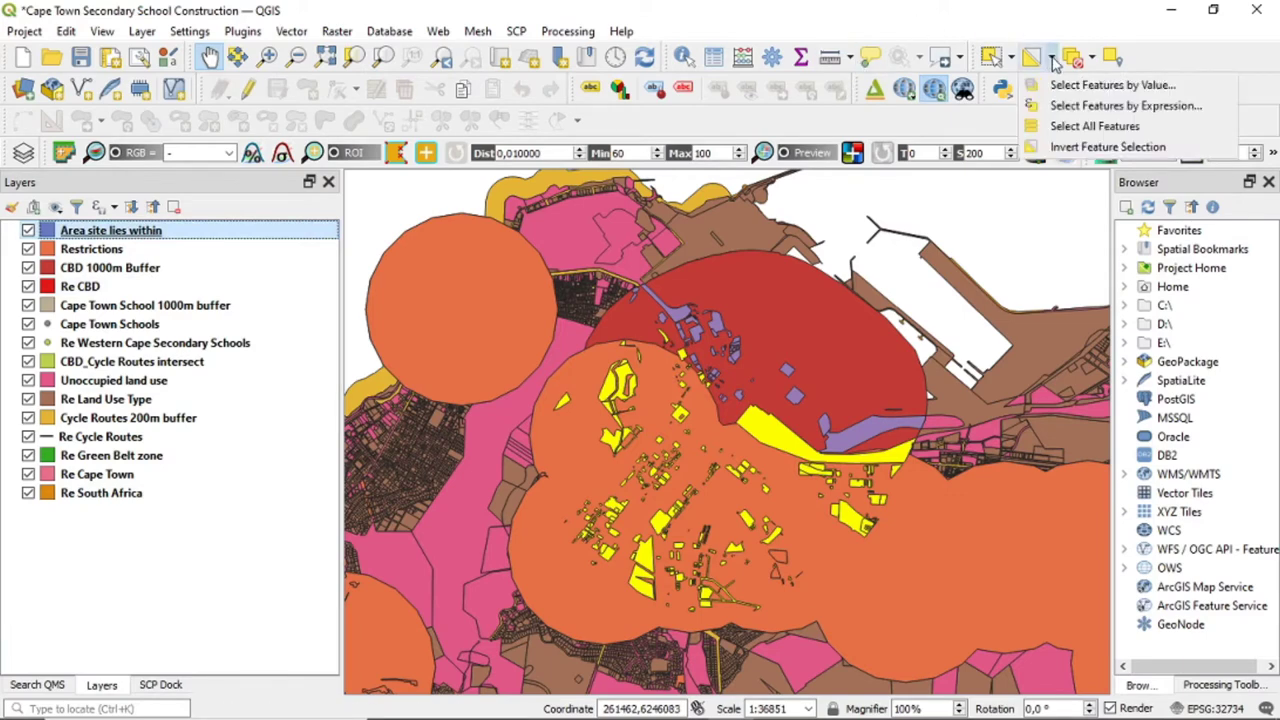
{"action": "left_click", "coordinate": [1075, 148]}
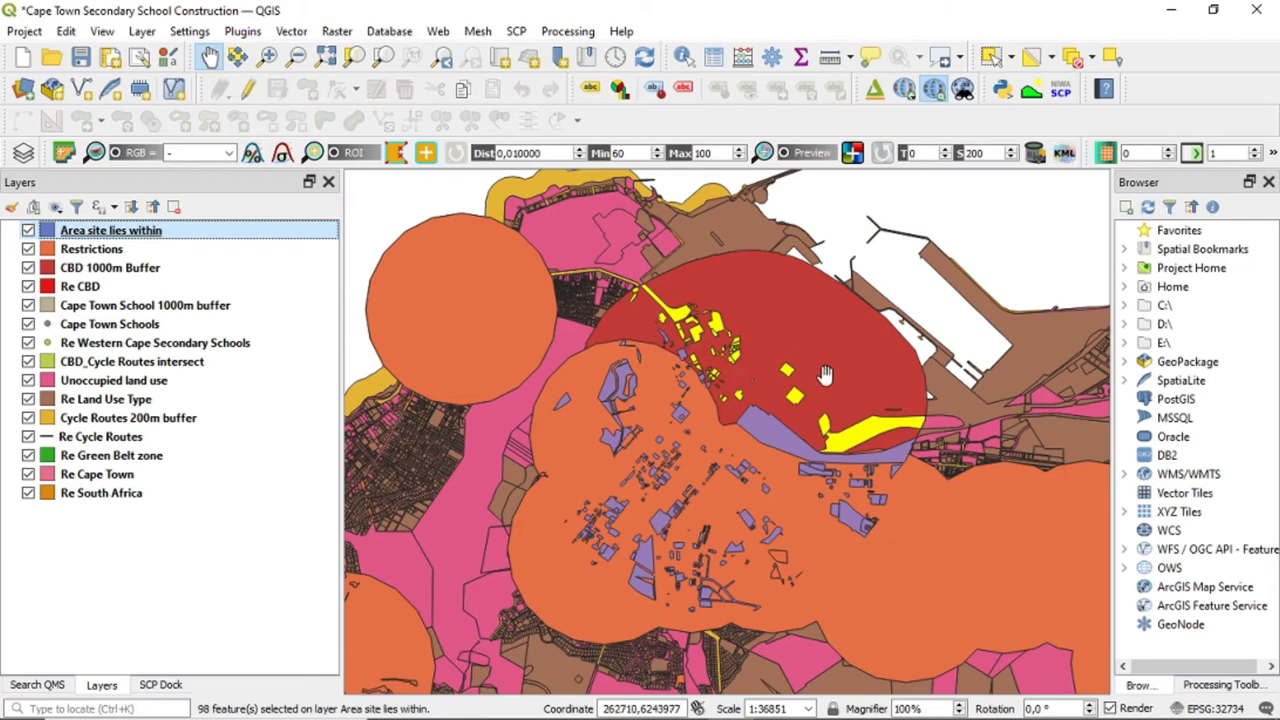
- Export the selected Area site lies within features to the existing Cape Town Secondary School GeoPackage as a layer named Suitable Sites
{"action": "right_click", "coordinate": [131, 233]}
{"action": "mouse_move", "coordinate": [270, 595]}
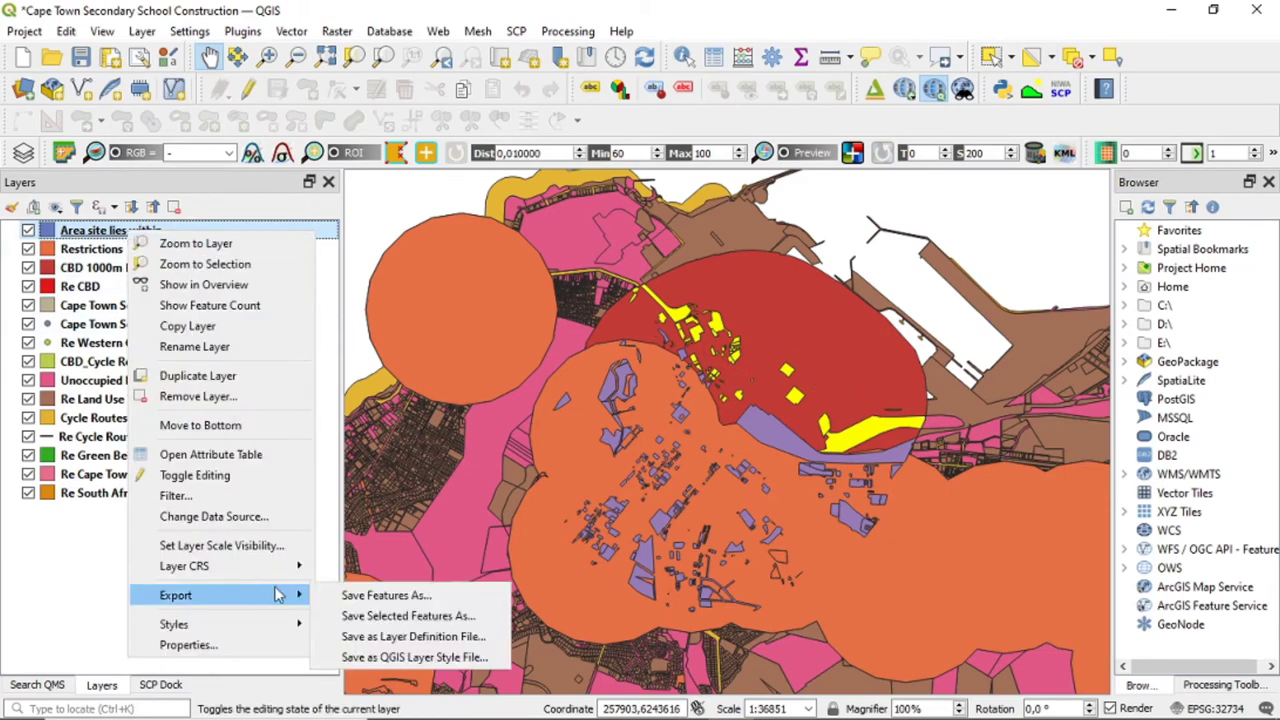
{"action": "left_click", "coordinate": [442, 615]}
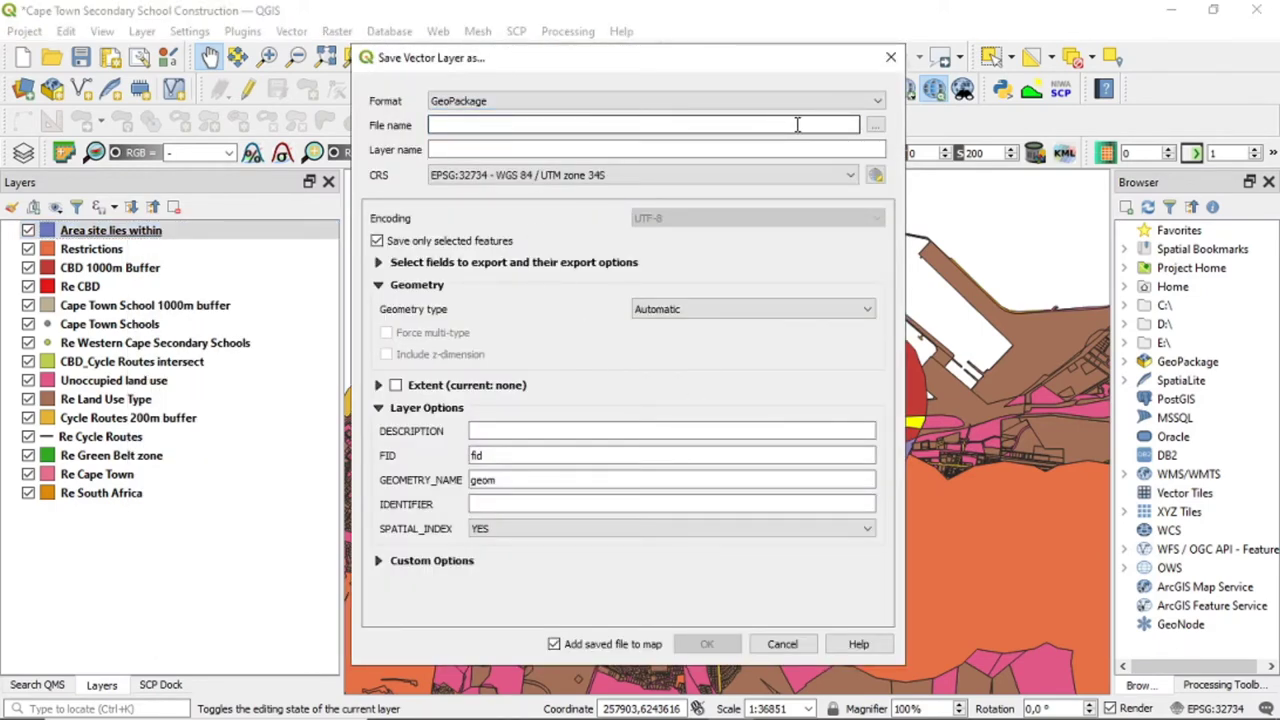
{"action": "left_click", "coordinate": [875, 127]}
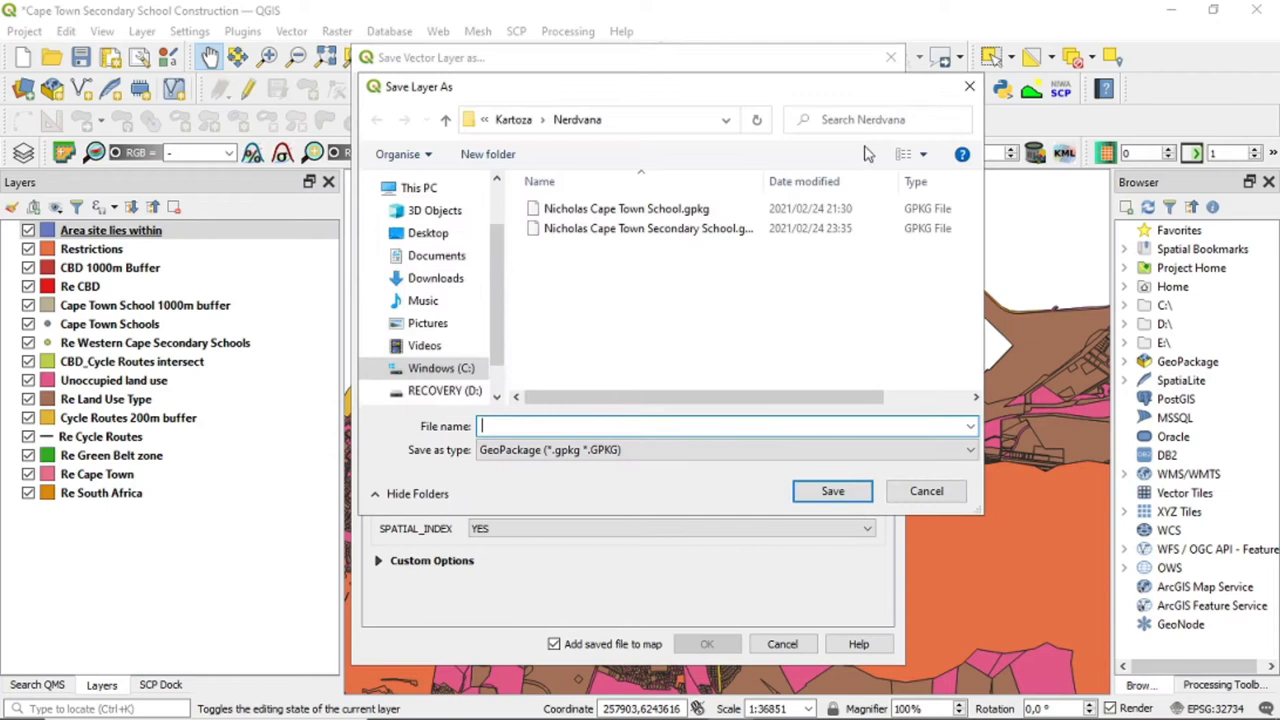
{"action": "left_click", "coordinate": [612, 232]}
{"action": "left_click", "coordinate": [833, 491]}
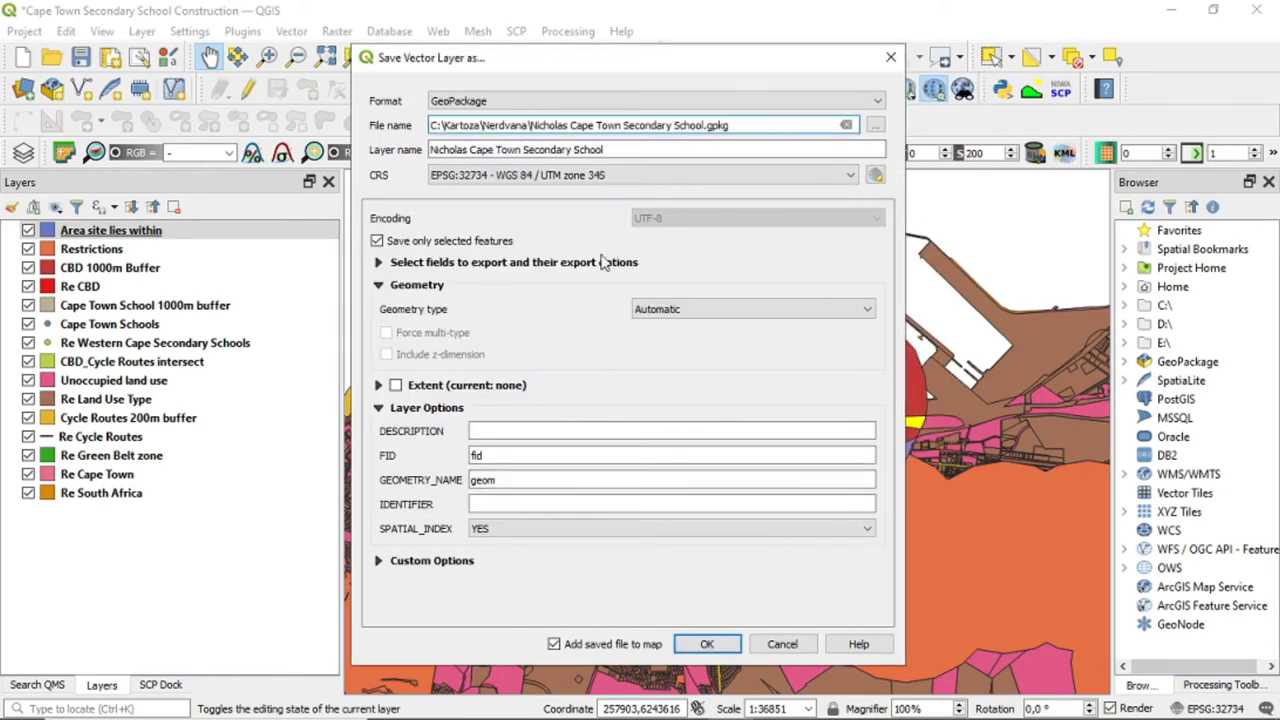
{"action": "left_click_drag", "start_coordinate": [620, 152], "coordinate": [430, 150]}
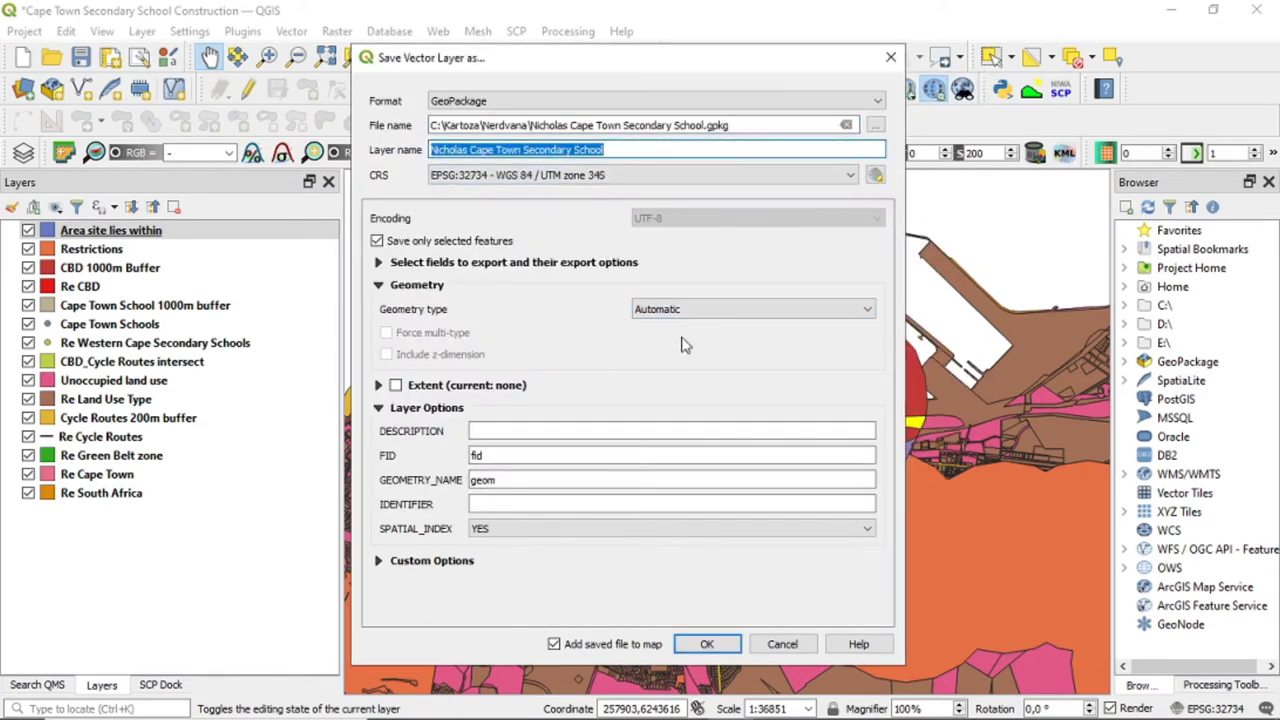
{"action": "type", "text": "Suitable Sites"}
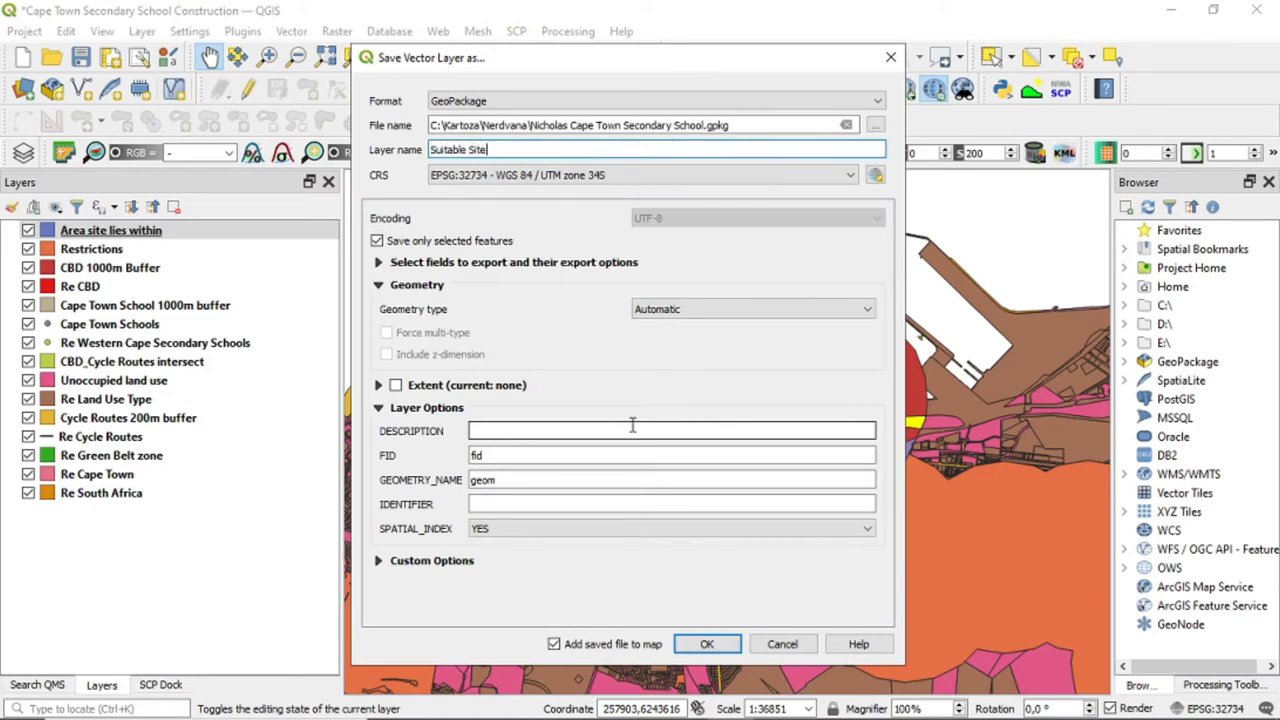
{"action": "left_click", "coordinate": [708, 645]}
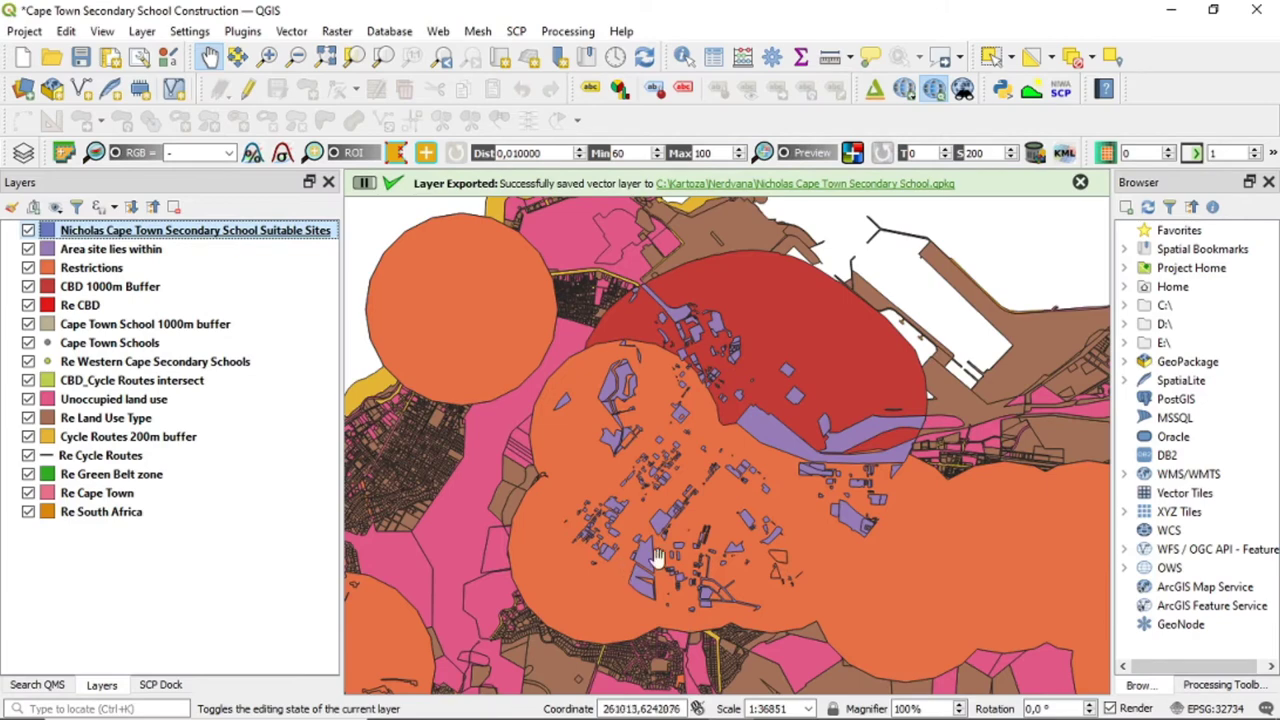
- Hide the Area site lies within and Restrictions layers so the exported sites show on their own over the CBD buffer
{"action": "left_click", "coordinate": [45, 249]}
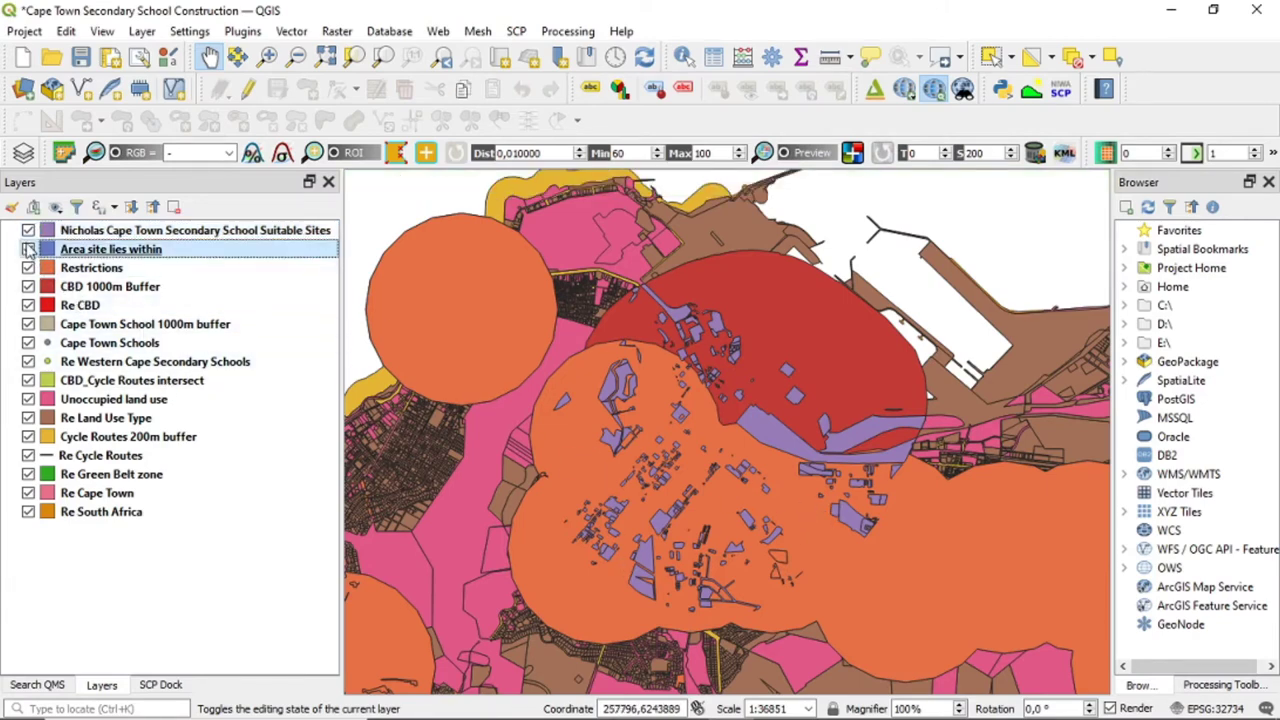
{"action": "left_click", "coordinate": [28, 249]}
{"action": "left_click", "coordinate": [28, 268]}
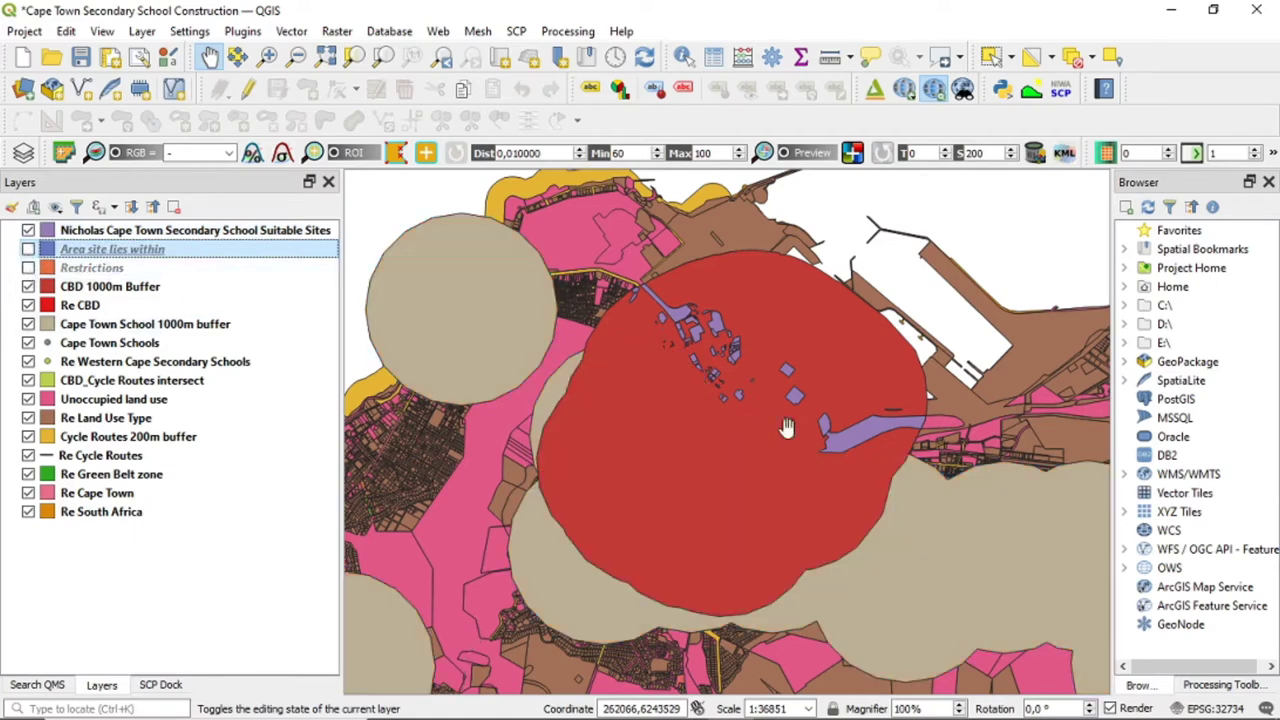
{"action": "scroll", "coordinate": [868, 474], "scroll_direction": "down", "scroll_amount": 2}
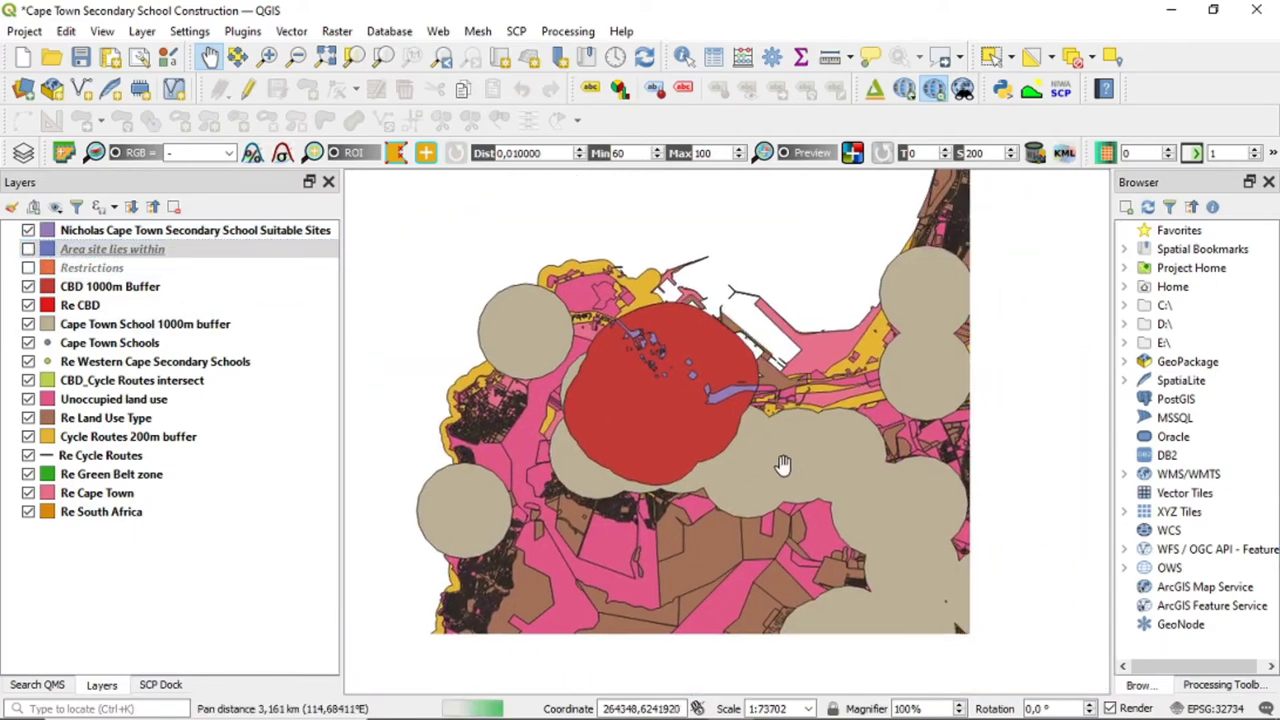
{"action": "scroll", "coordinate": [779, 466], "scroll_direction": "up", "scroll_amount": 2}
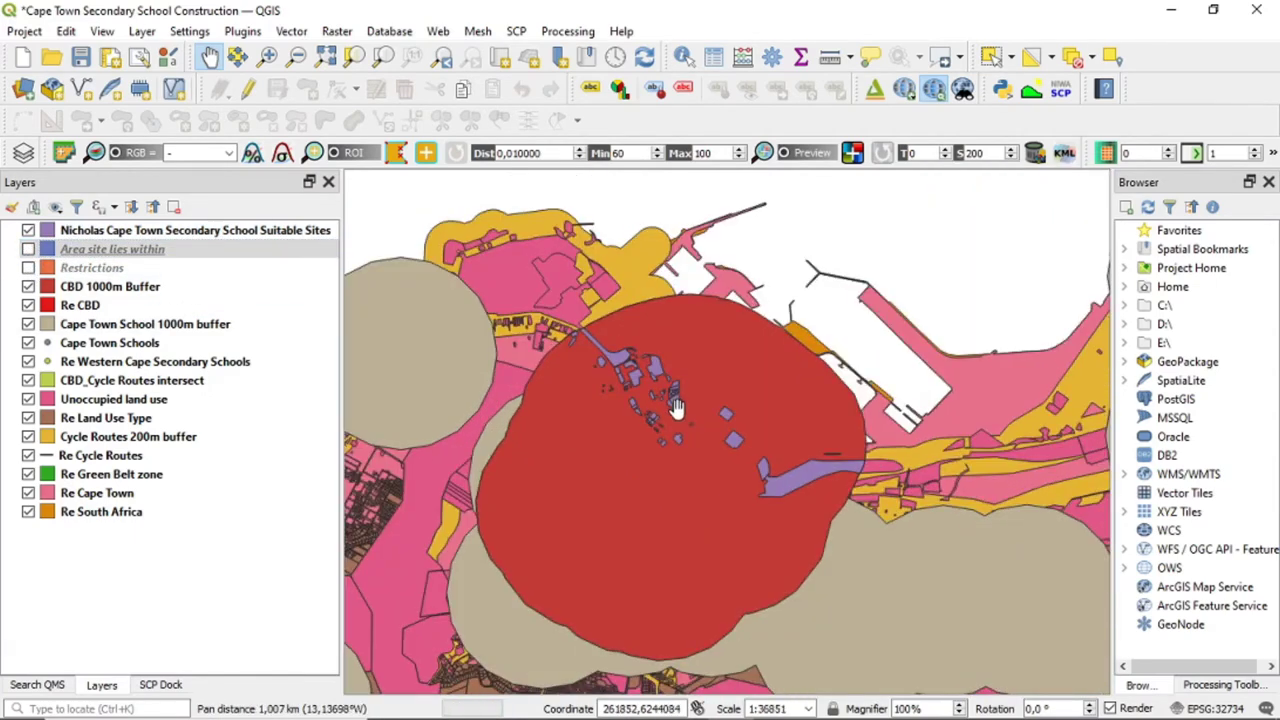
- Rename the newly exported layer to Suitable Sites by removing the GeoPackage name in front
{"action": "left_click", "coordinate": [196, 268]}
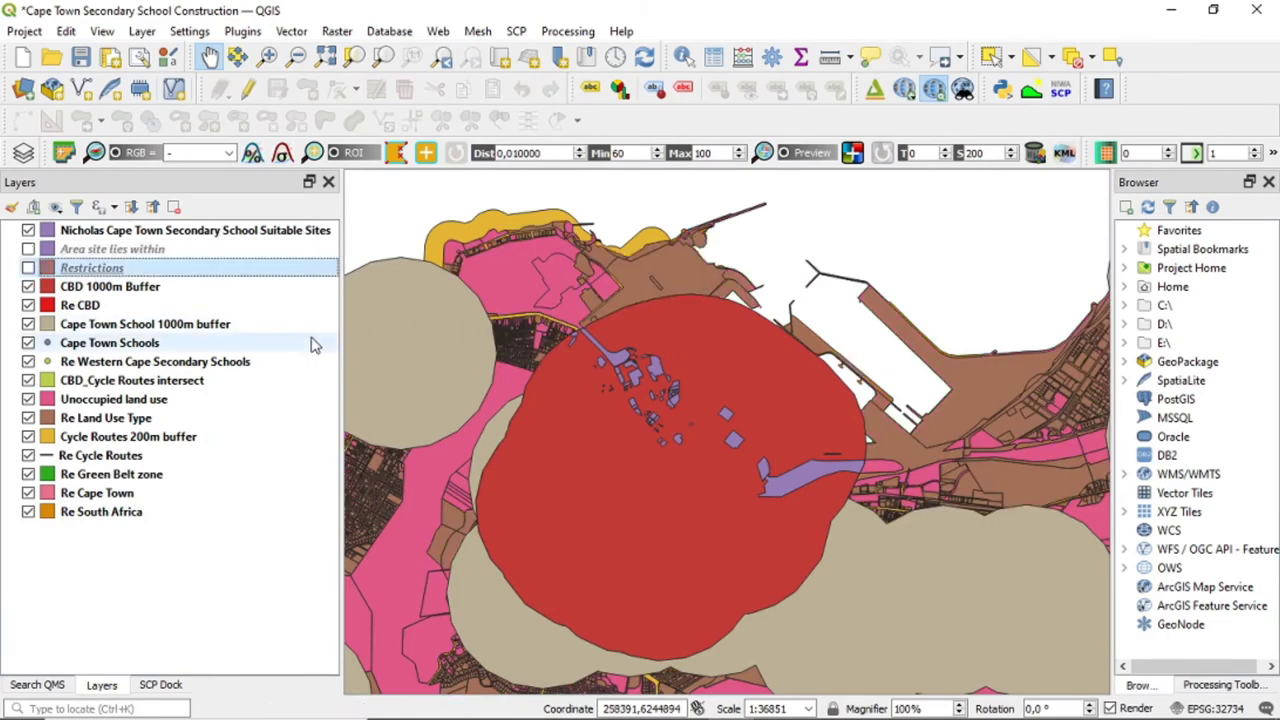
{"action": "left_click", "coordinate": [186, 231]}
{"action": "right_click", "coordinate": [186, 231]}
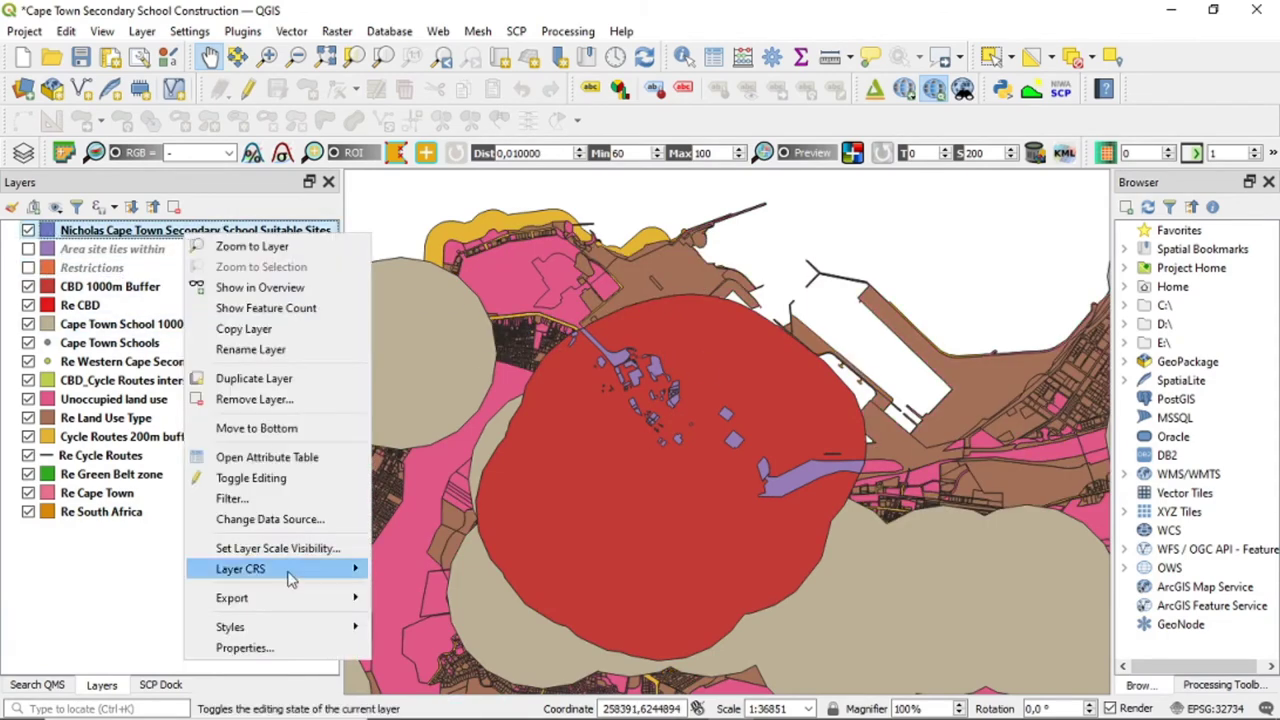
{"action": "left_click", "coordinate": [250, 349]}
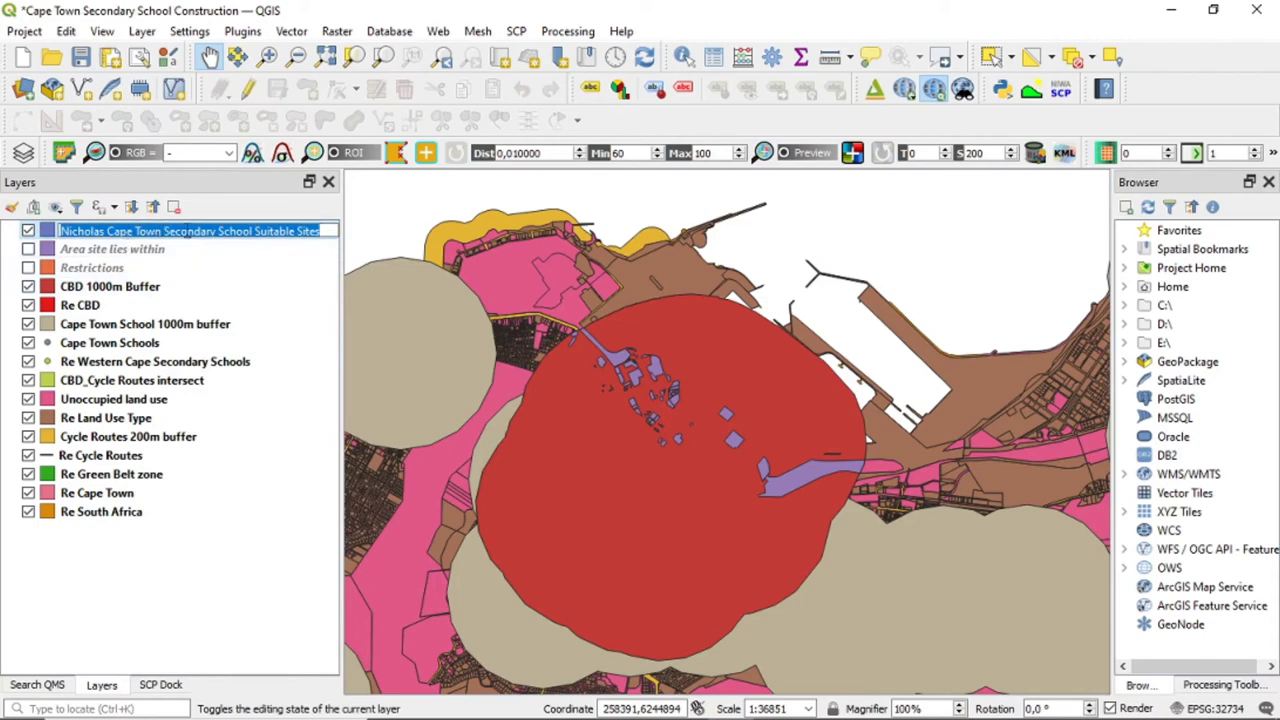
{"action": "left_click_drag", "start_coordinate": [253, 231], "coordinate": [28, 230]}
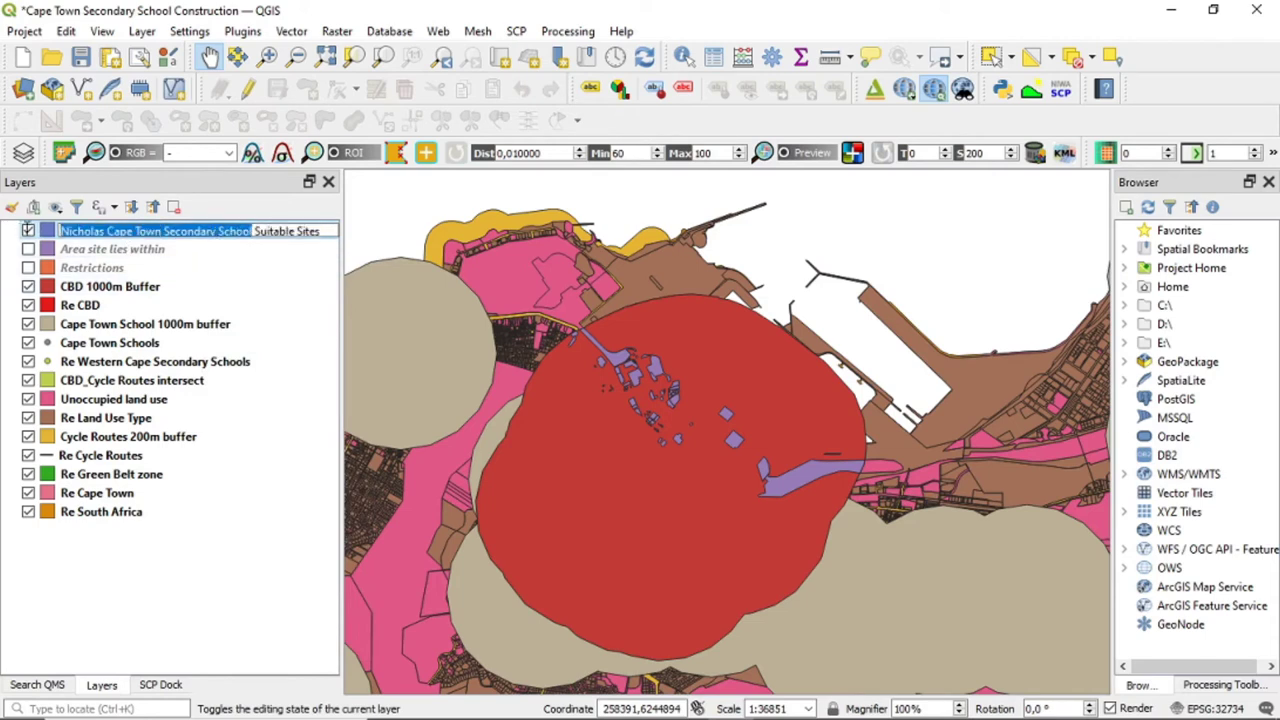
{"action": "key", "text": "BackSpace"}
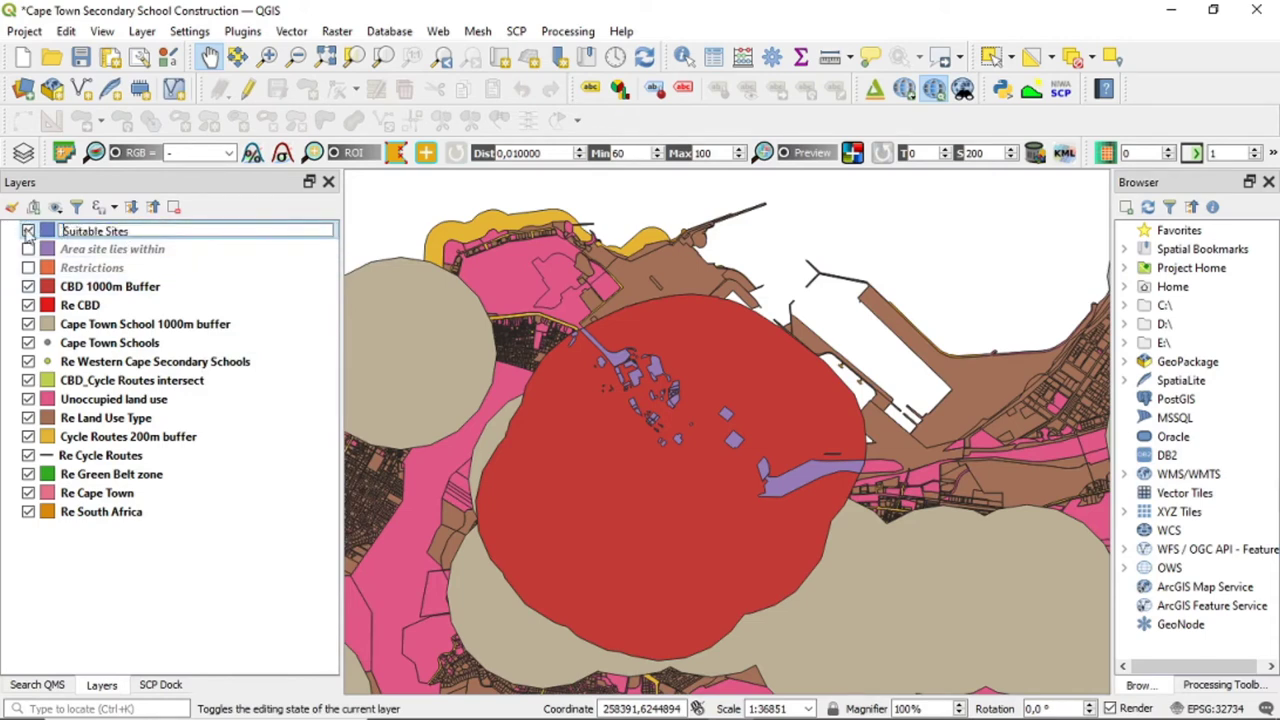
{"action": "key", "text": "Return"}
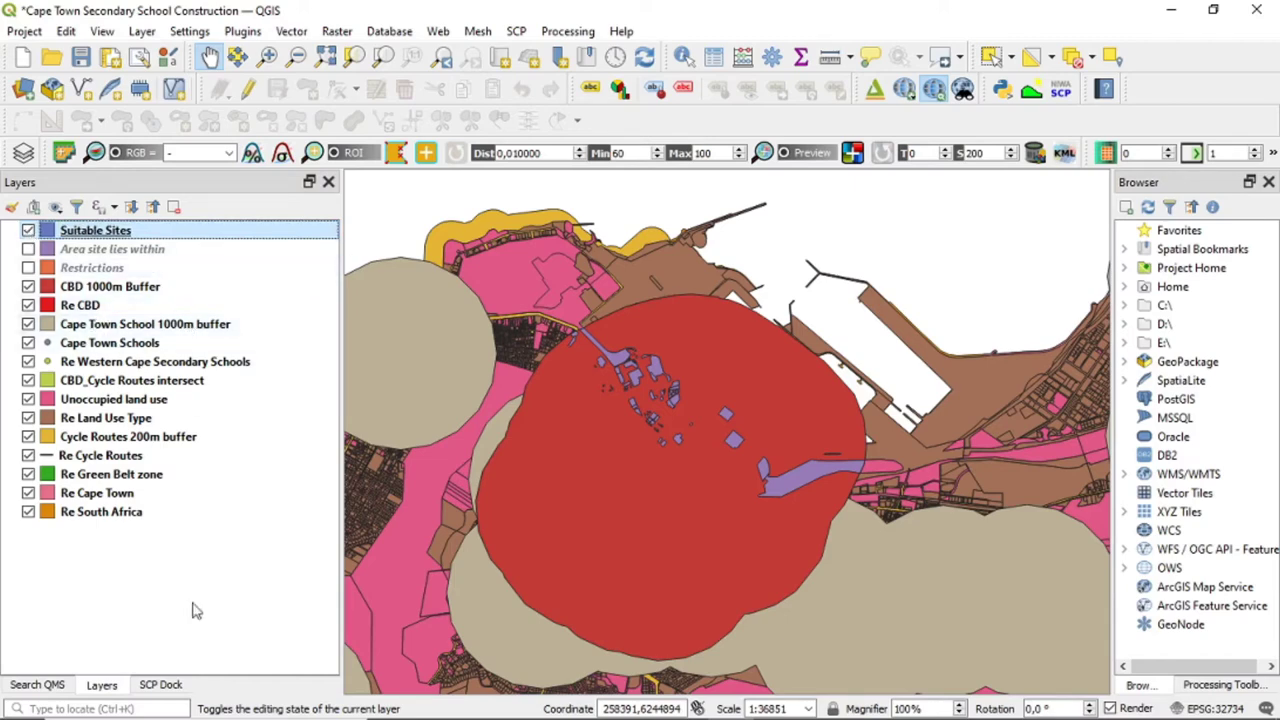
- Hide the Re Western Cape Secondary Schools, Cape Town Schools, Cape Town School 1000m buffer, Re CBD and CBD 1000m Buffer layers
{"action": "scroll", "coordinate": [852, 460], "scroll_direction": "down", "scroll_amount": 2}
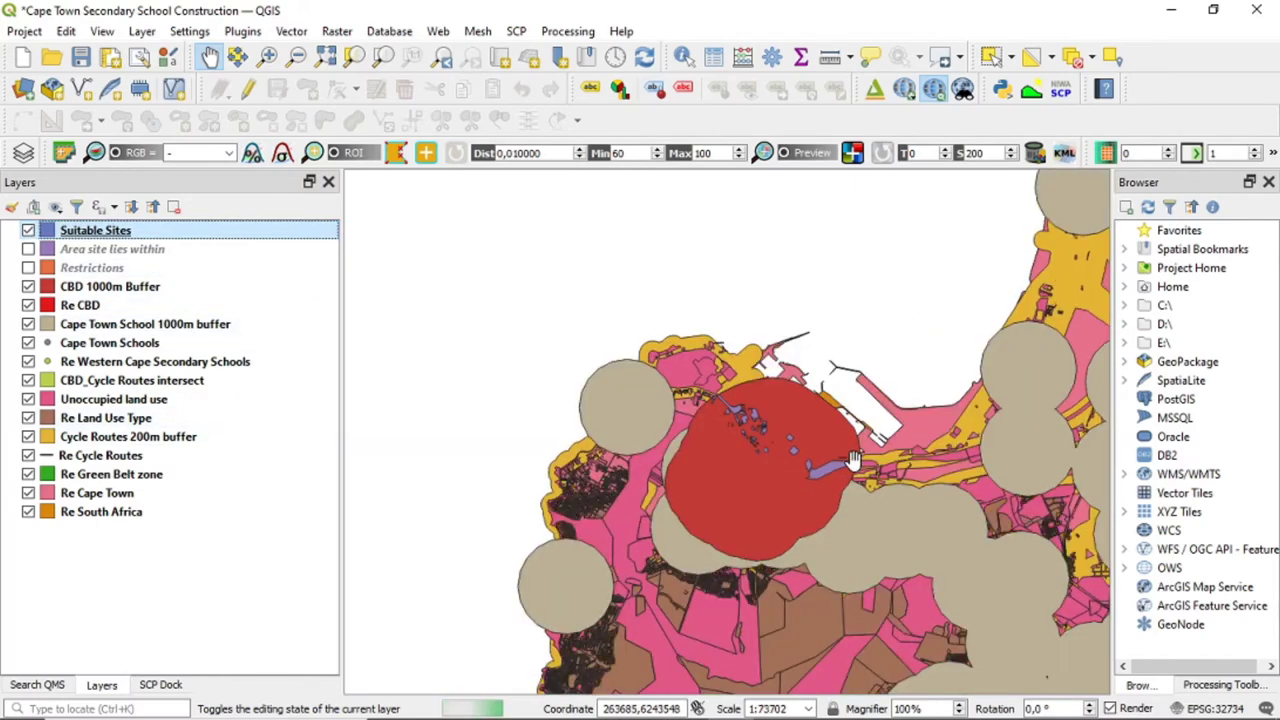
{"action": "left_click_drag", "start_coordinate": [951, 540], "coordinate": [843, 440]}
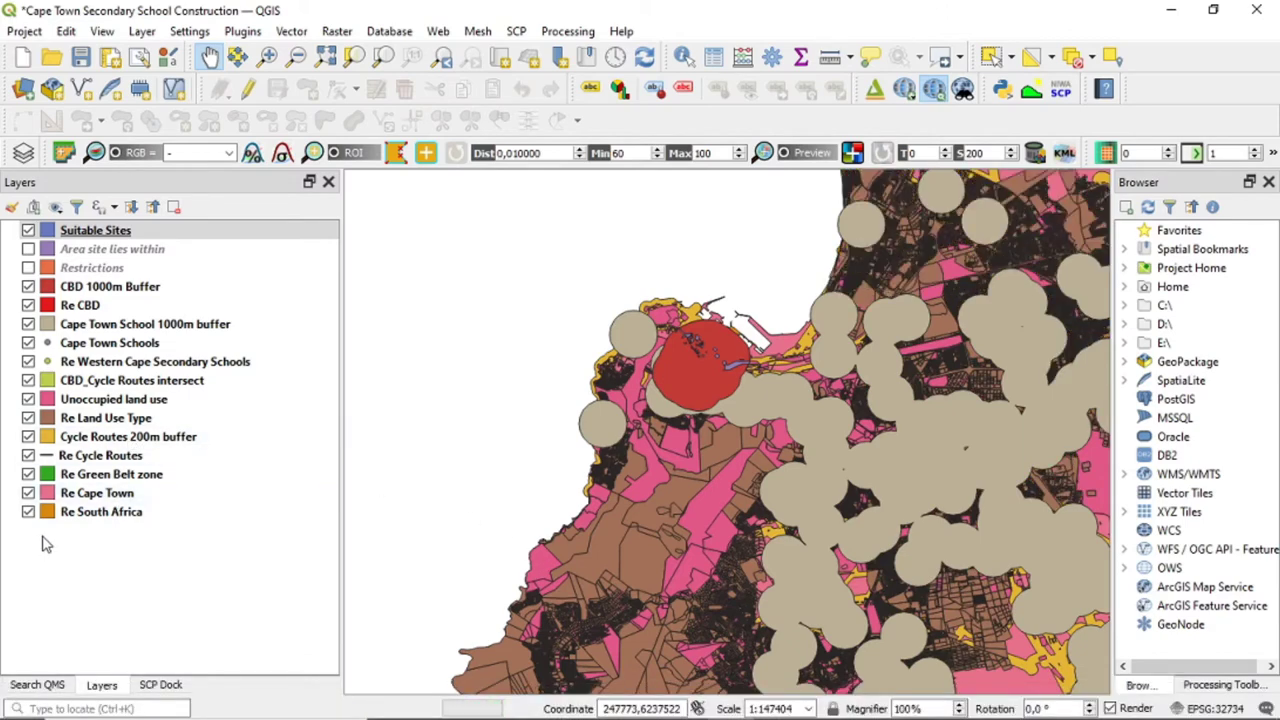
{"action": "left_click", "coordinate": [29, 362]}
{"action": "left_click", "coordinate": [29, 343]}
{"action": "left_click", "coordinate": [29, 324]}
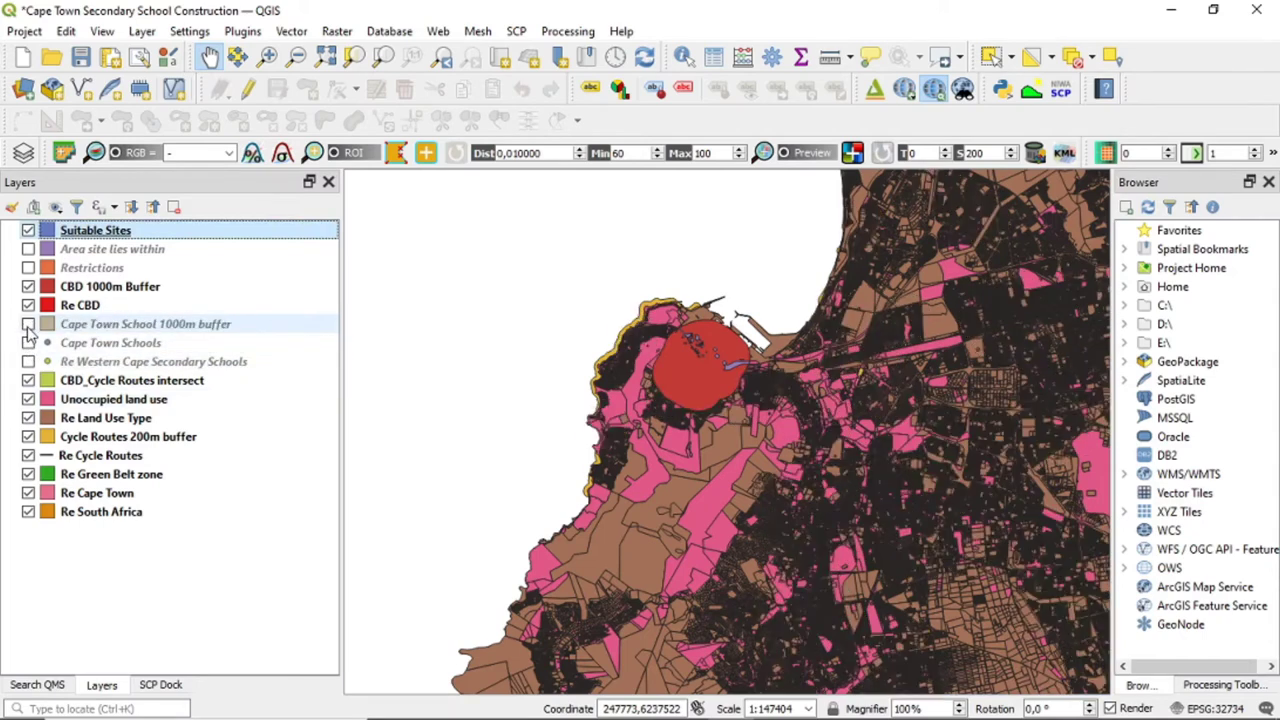
{"action": "left_click", "coordinate": [29, 305]}
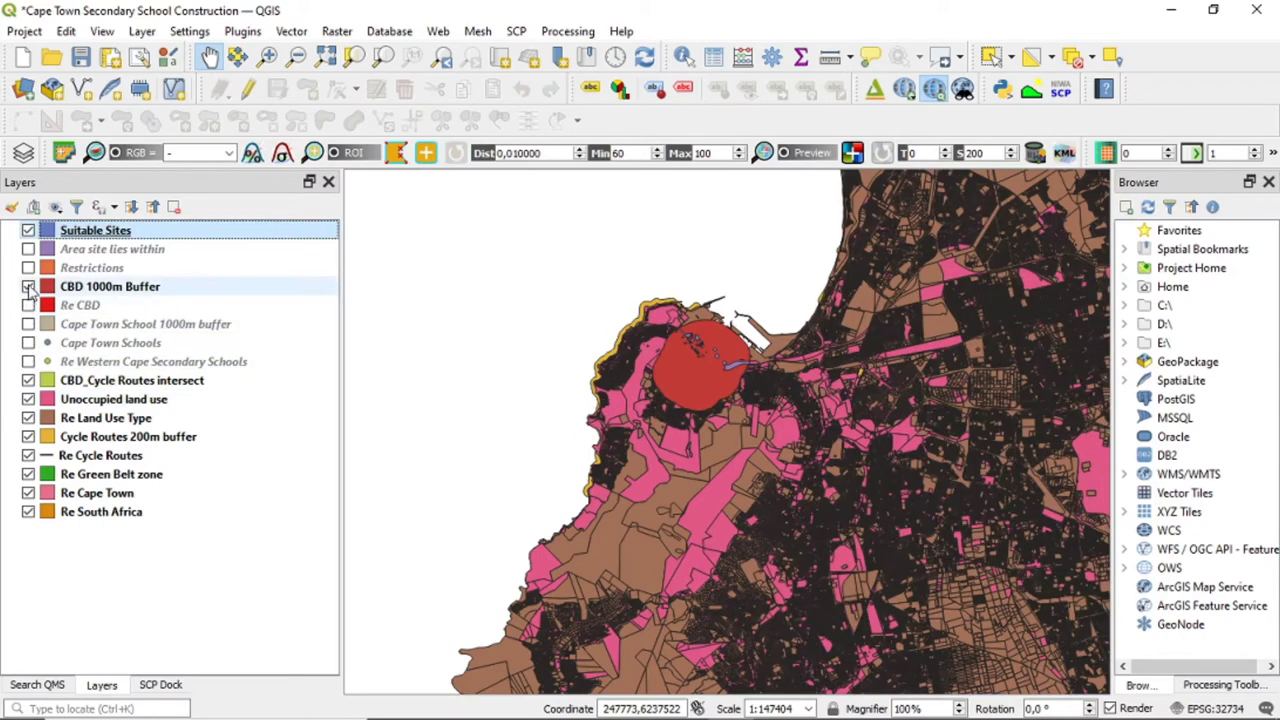
{"action": "left_click", "coordinate": [29, 287]}
- Hide the CBD_Cycle Routes intersect, Unoccupied land use, Re Land Use Type, Cycle Routes 200m buffer, Re Cycle Routes and Re Green Belt zone layers
{"action": "left_click", "coordinate": [29, 381]}
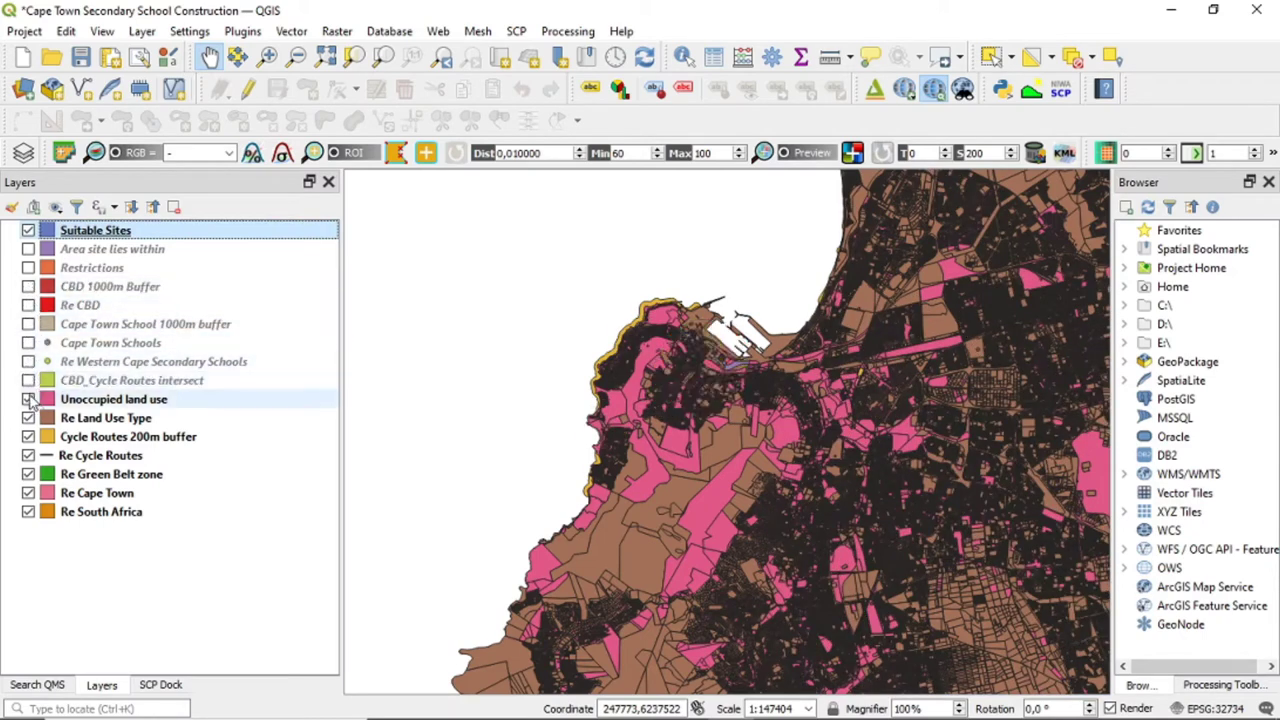
{"action": "left_click", "coordinate": [29, 399]}
{"action": "left_click", "coordinate": [26, 419]}
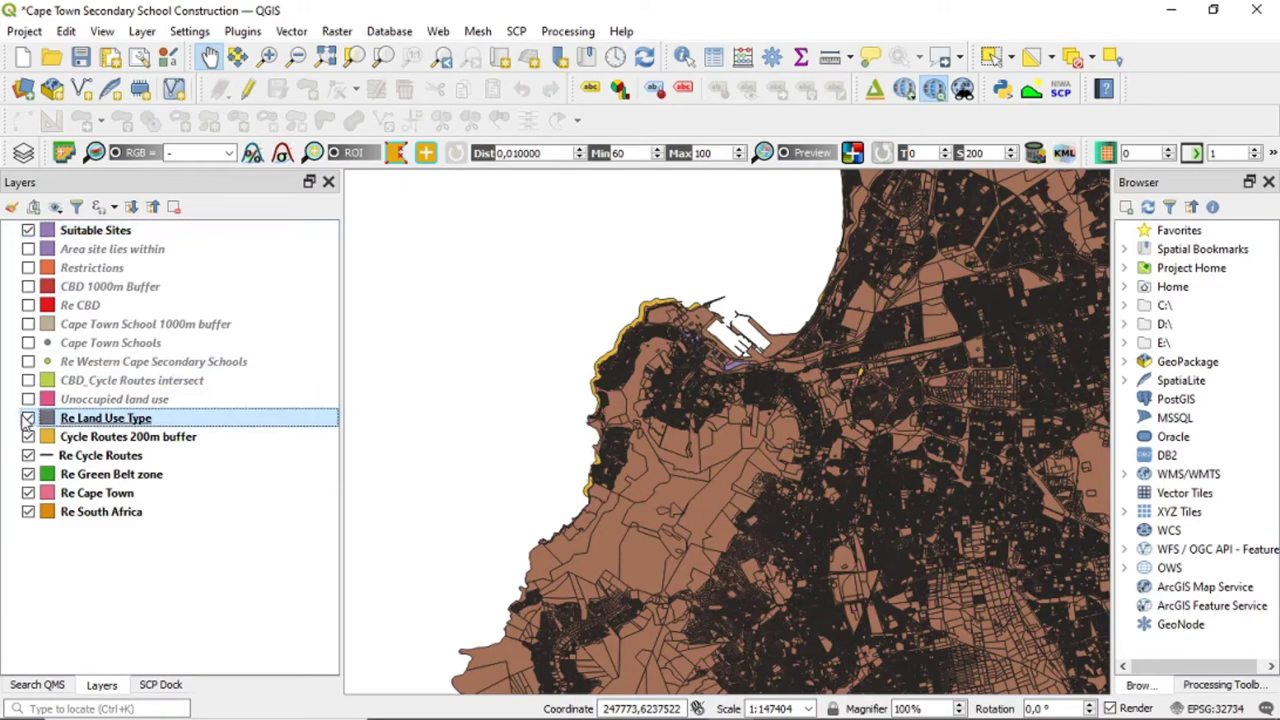
{"action": "left_click", "coordinate": [29, 418]}
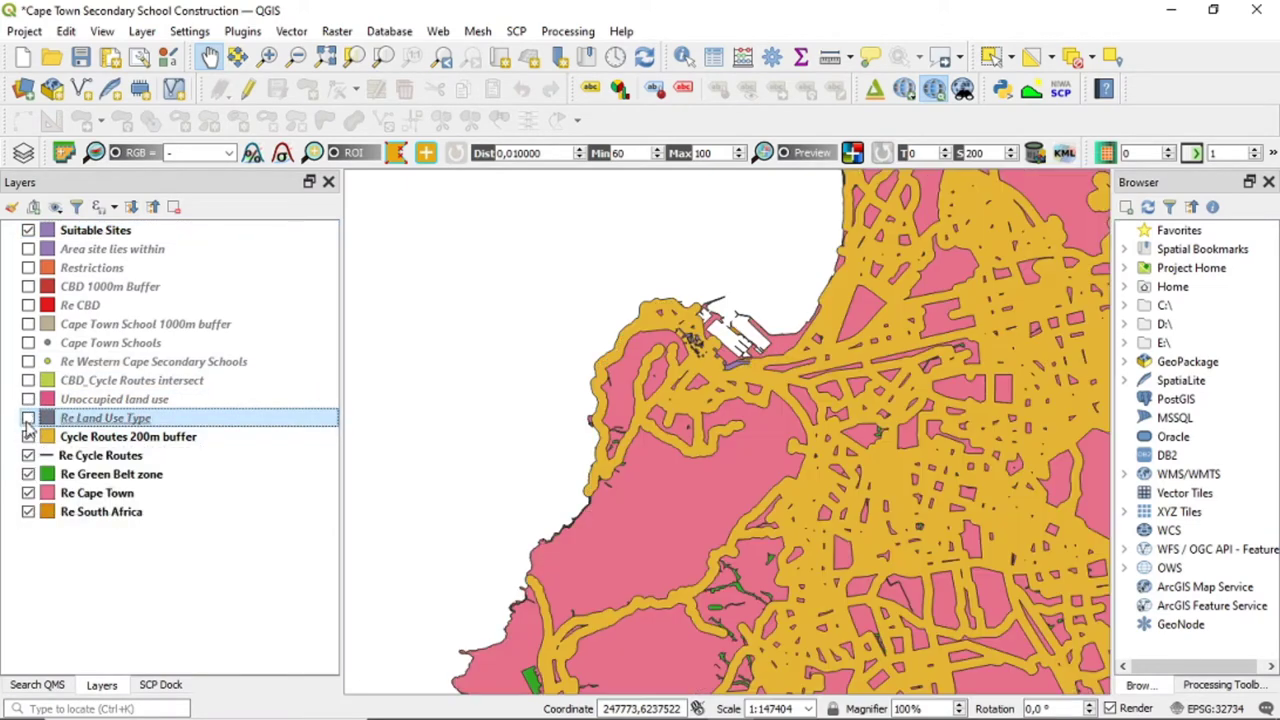
{"action": "left_click", "coordinate": [29, 437]}
{"action": "left_click", "coordinate": [30, 455]}
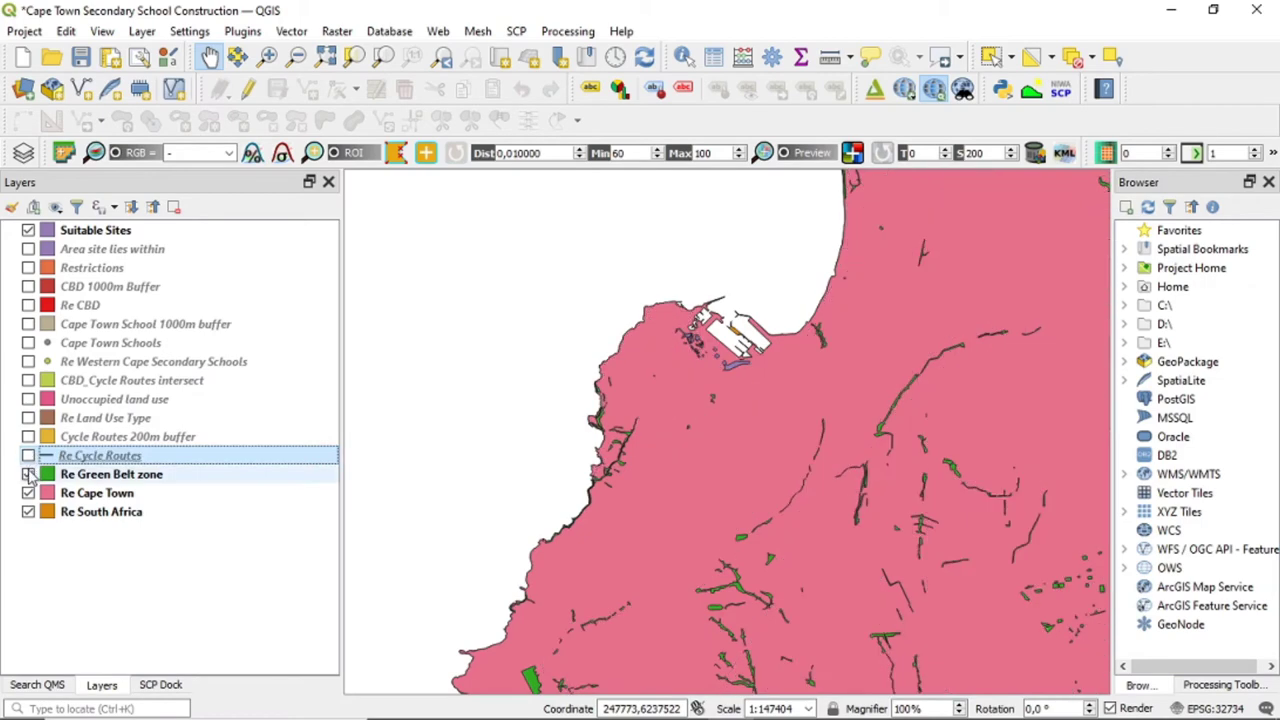
{"action": "left_click", "coordinate": [29, 474]}
- Hide the Re South Africa layer, keeping only Suitable Sites and Re Cape Town displayed around the harbour
{"action": "left_click", "coordinate": [27, 513]}
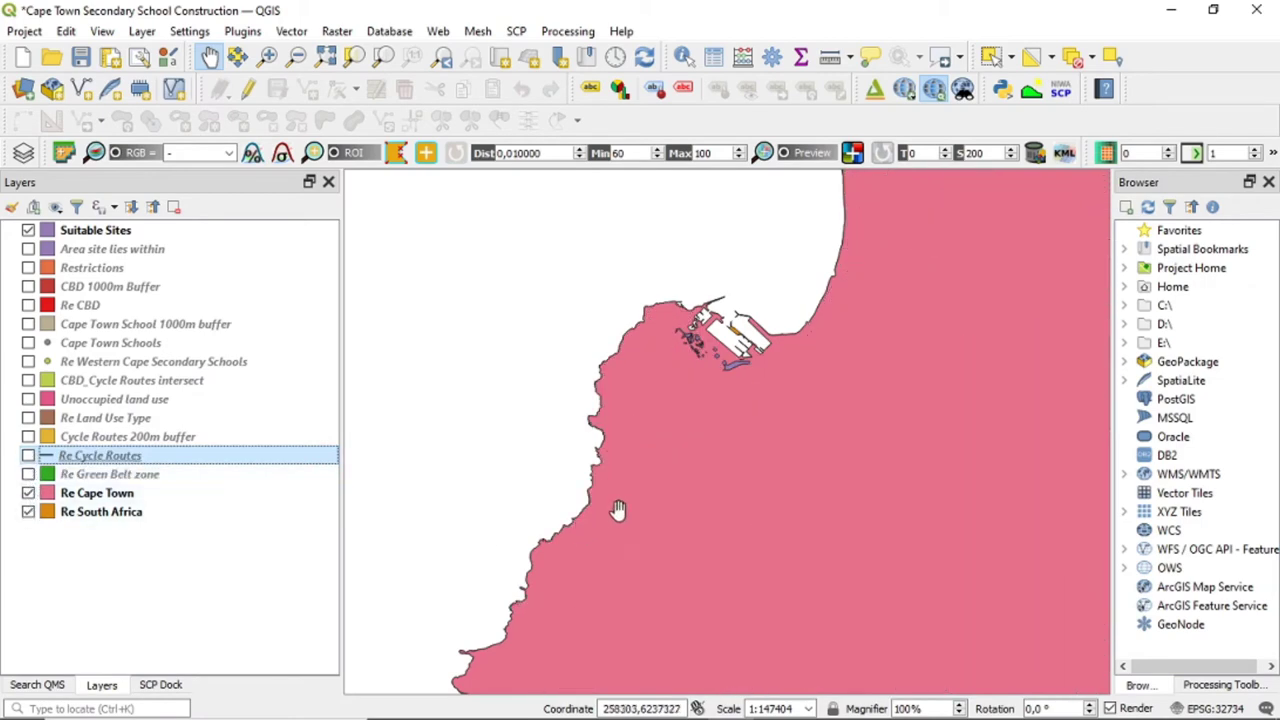
{"action": "scroll", "coordinate": [651, 430], "scroll_direction": "down", "scroll_amount": 1}
{"action": "scroll", "coordinate": [651, 437], "scroll_direction": "up", "scroll_amount": 2}
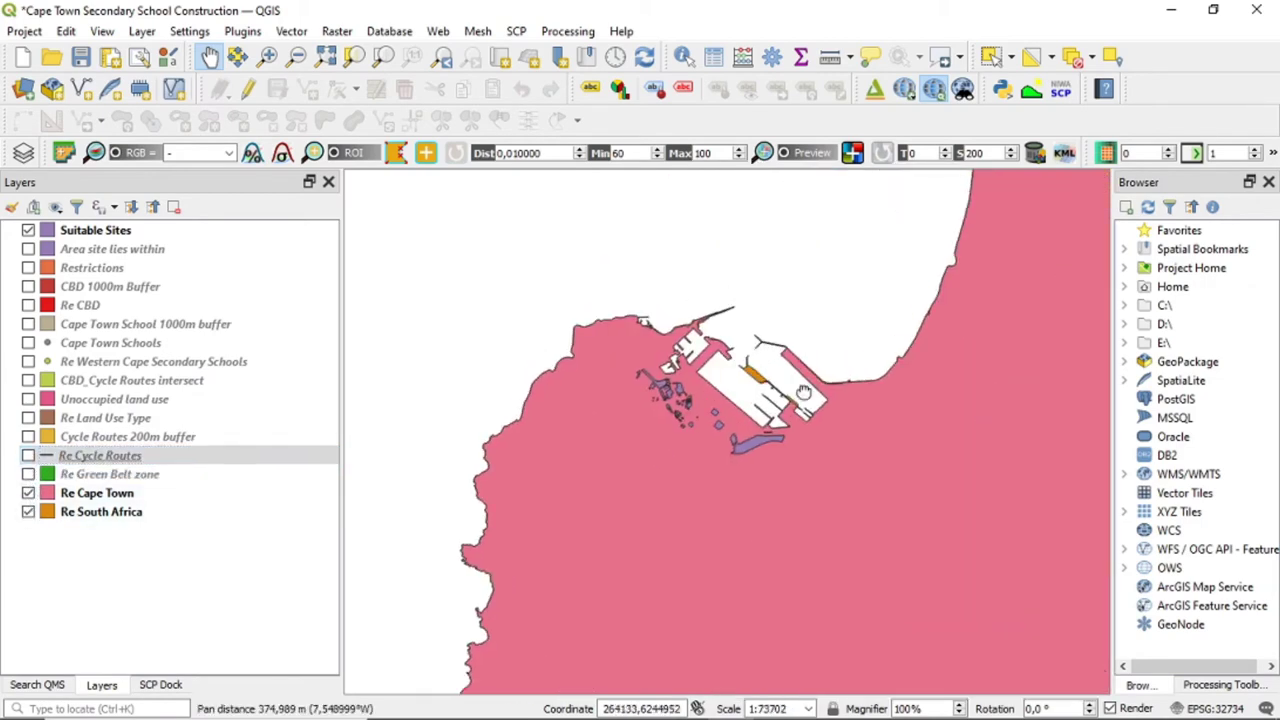
{"action": "scroll", "coordinate": [700, 505], "scroll_direction": "up", "scroll_amount": 1}
{"action": "left_click_drag", "start_coordinate": [714, 519], "coordinate": [776, 462]}
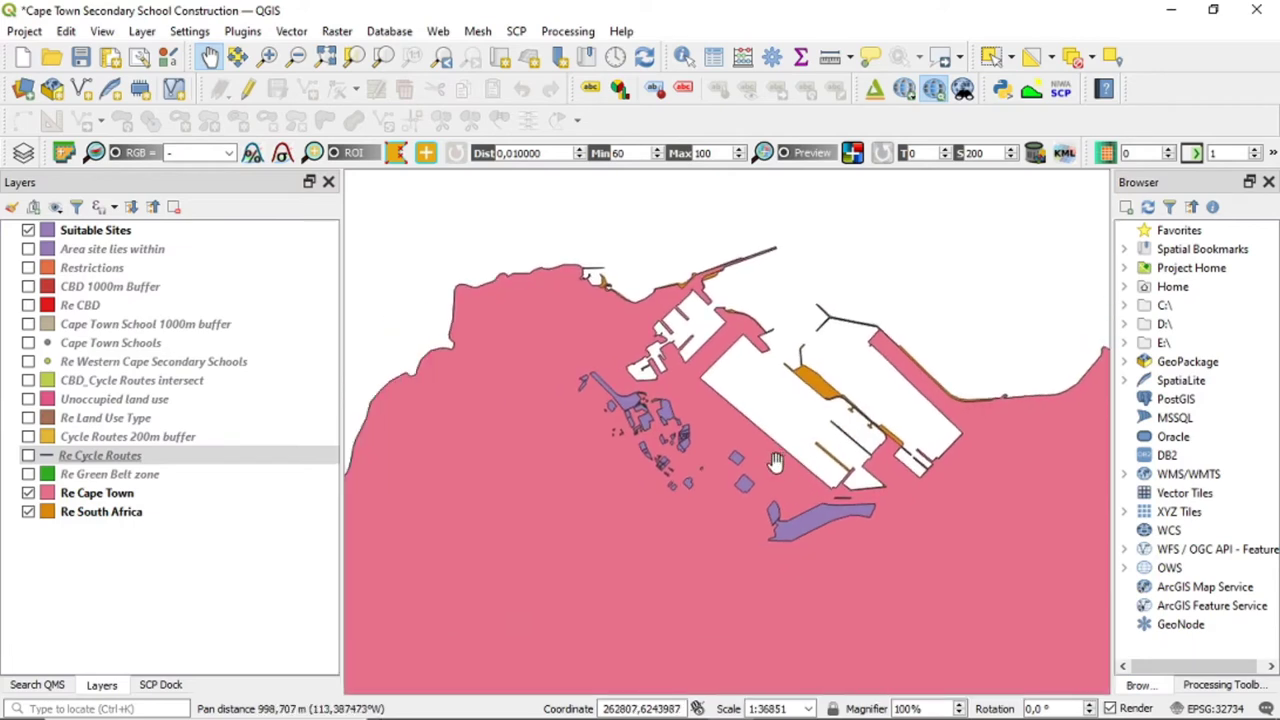
{"action": "left_click", "coordinate": [28, 513]}
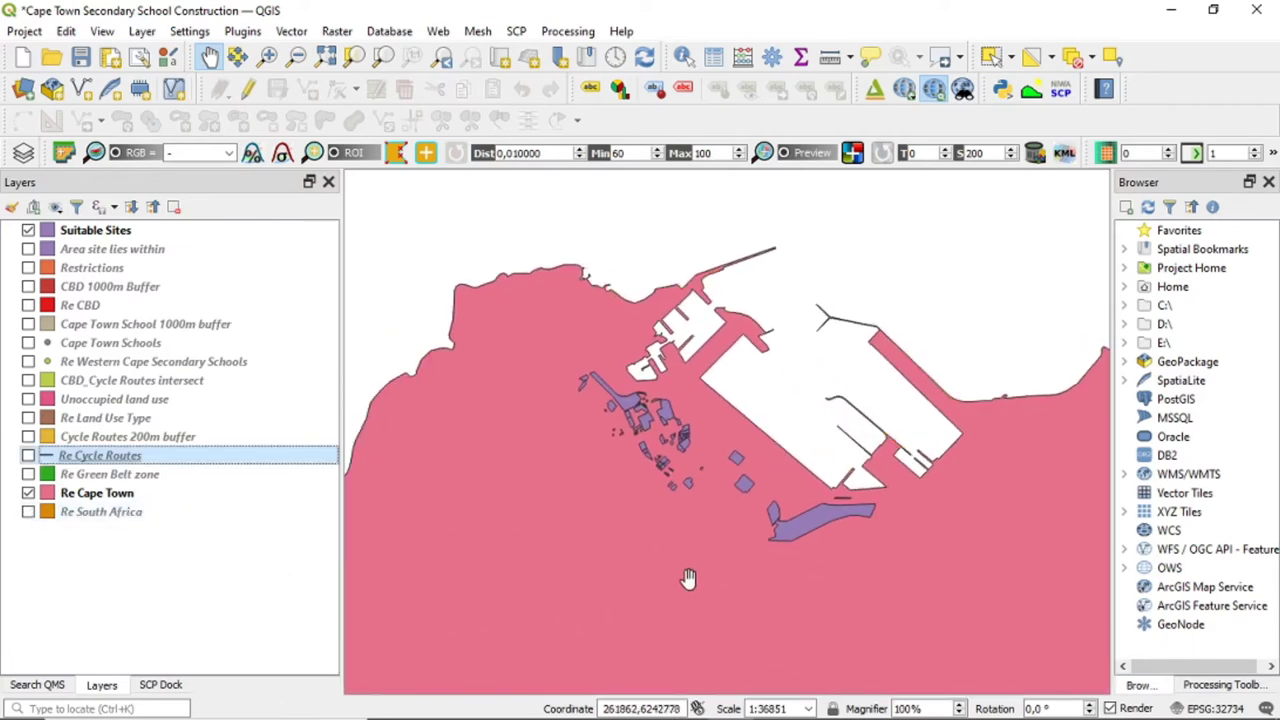
{"action": "left_click_drag", "start_coordinate": [709, 515], "coordinate": [764, 498]}
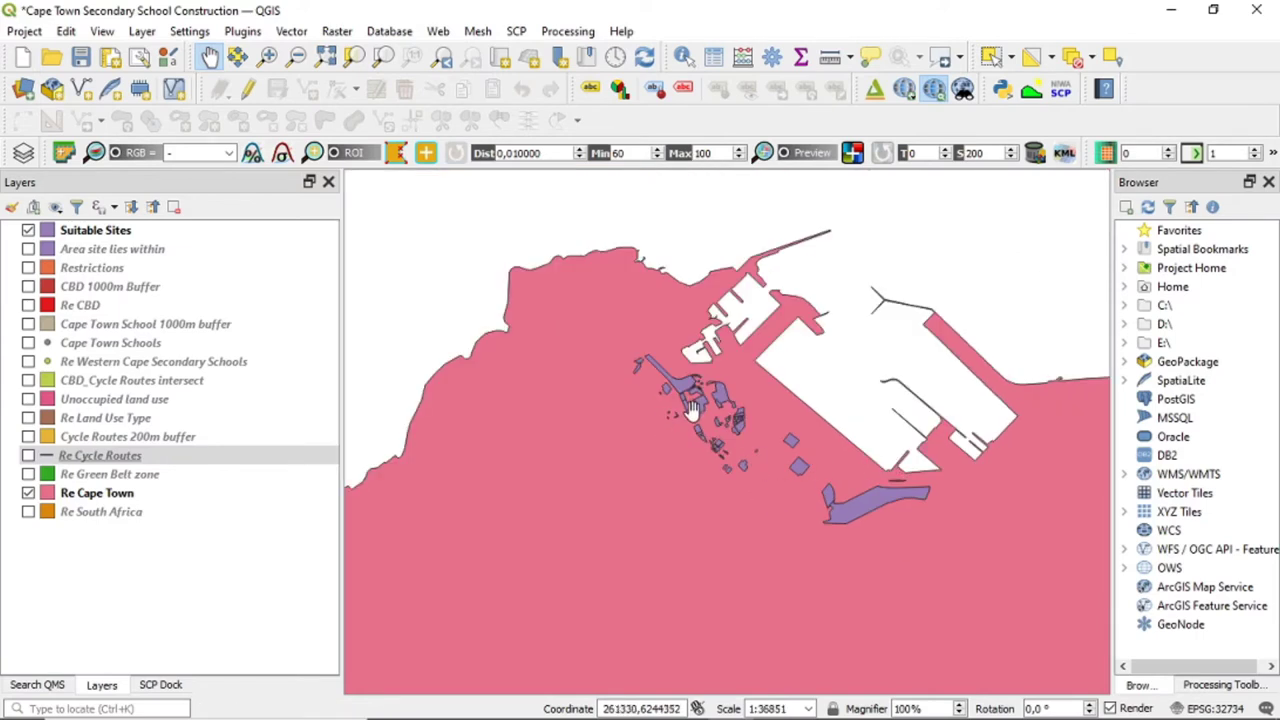
{"action": "left_click_drag", "start_coordinate": [818, 514], "coordinate": [812, 507]}
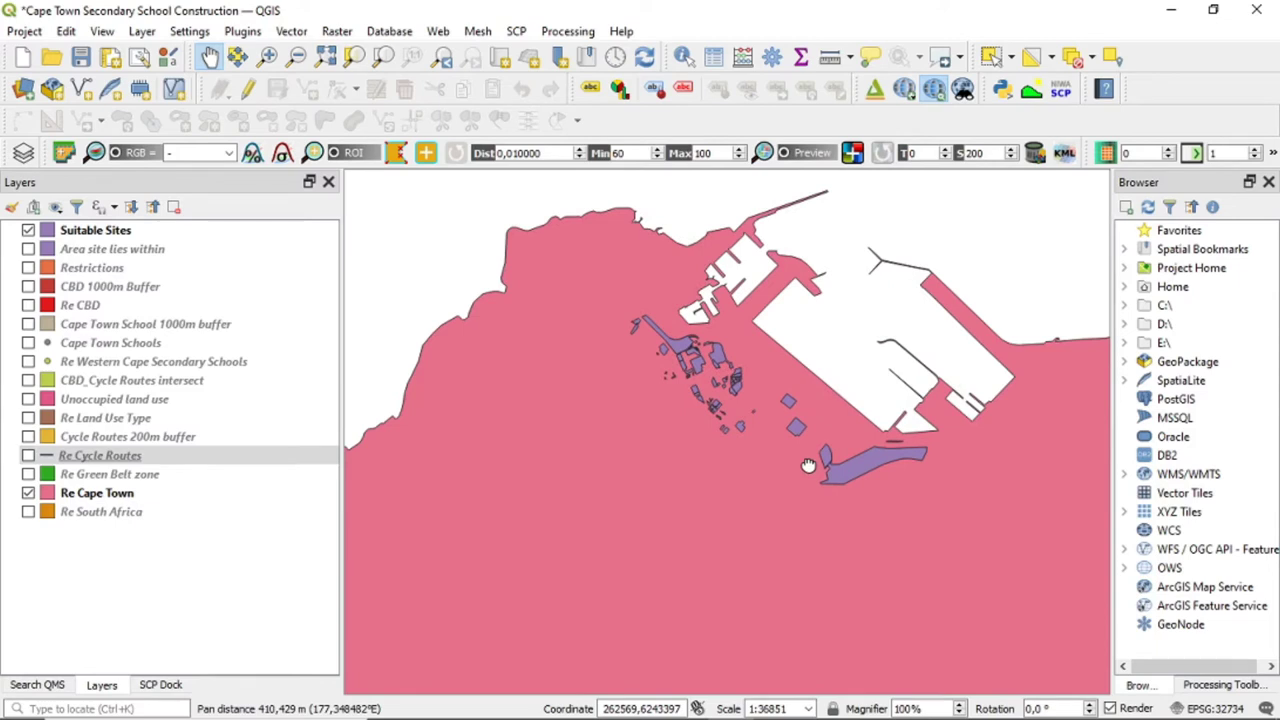
{"action": "left_click_drag", "start_coordinate": [791, 372], "coordinate": [771, 403]}
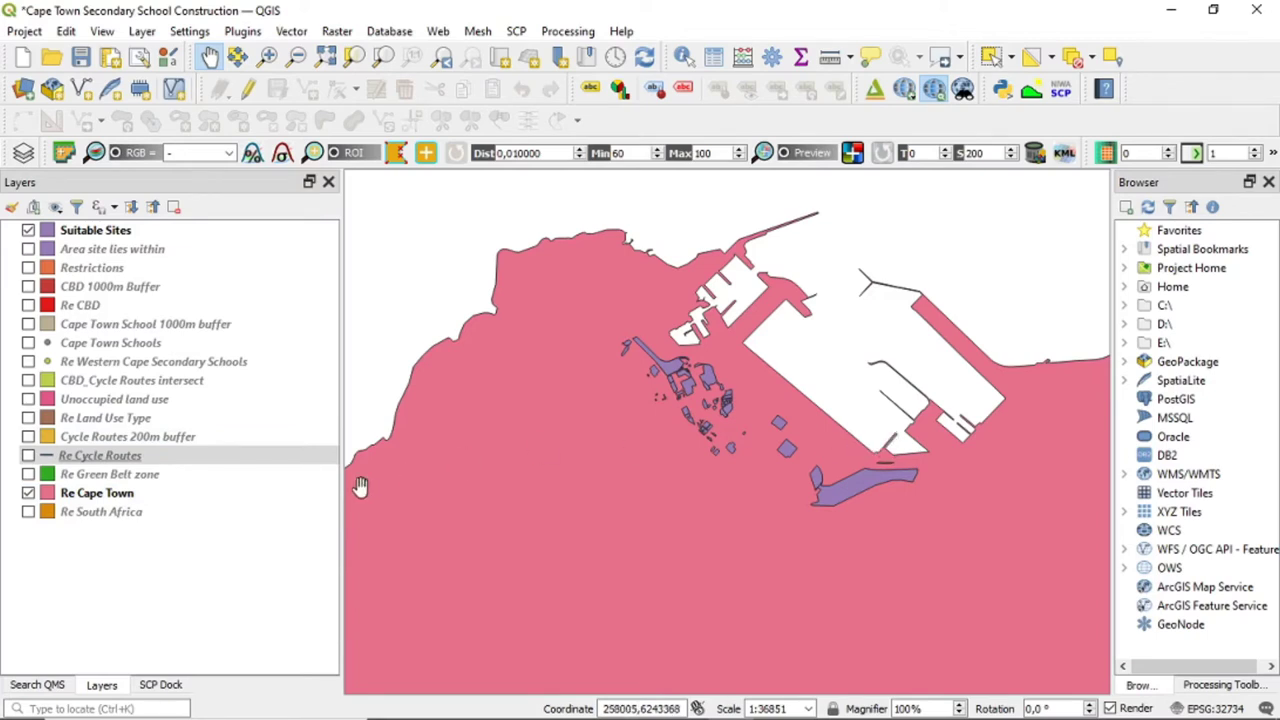
{"action": "left_click_drag", "start_coordinate": [967, 476], "coordinate": [956, 457]}
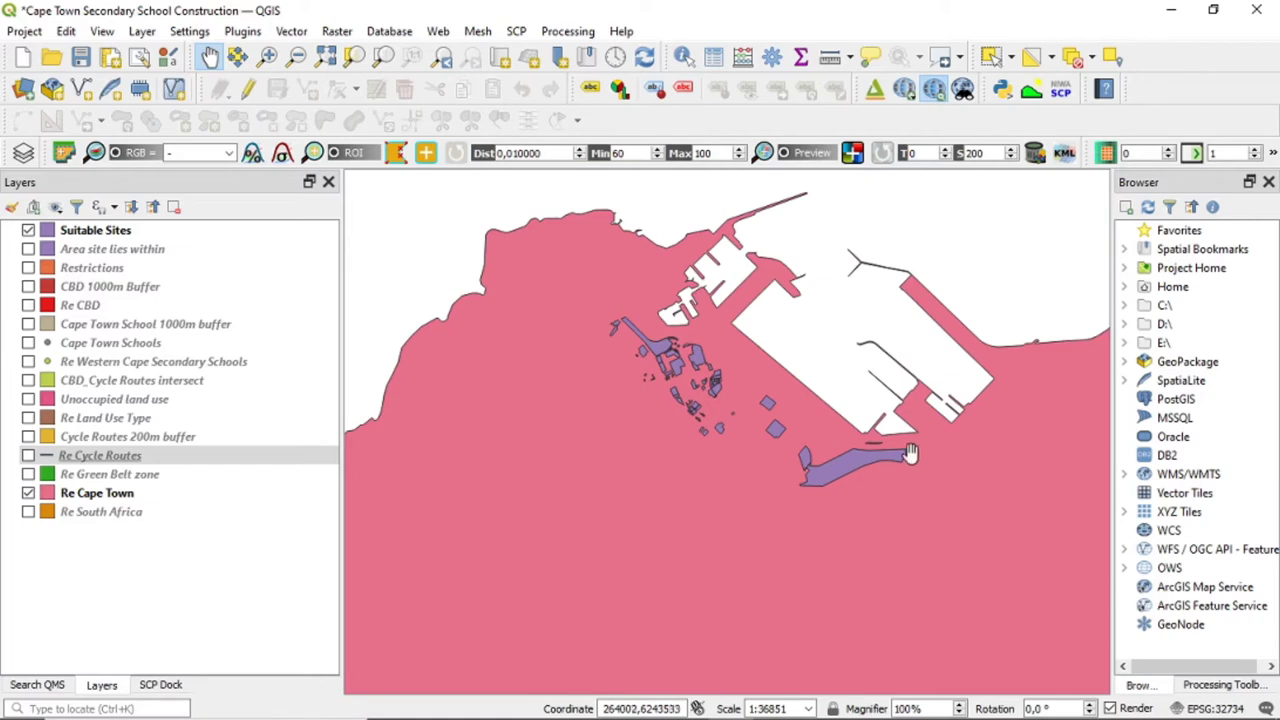
- Add the Google Maps basemap from the Map Library's Topography and Roads examples
{"action": "left_click", "coordinate": [440, 35]}
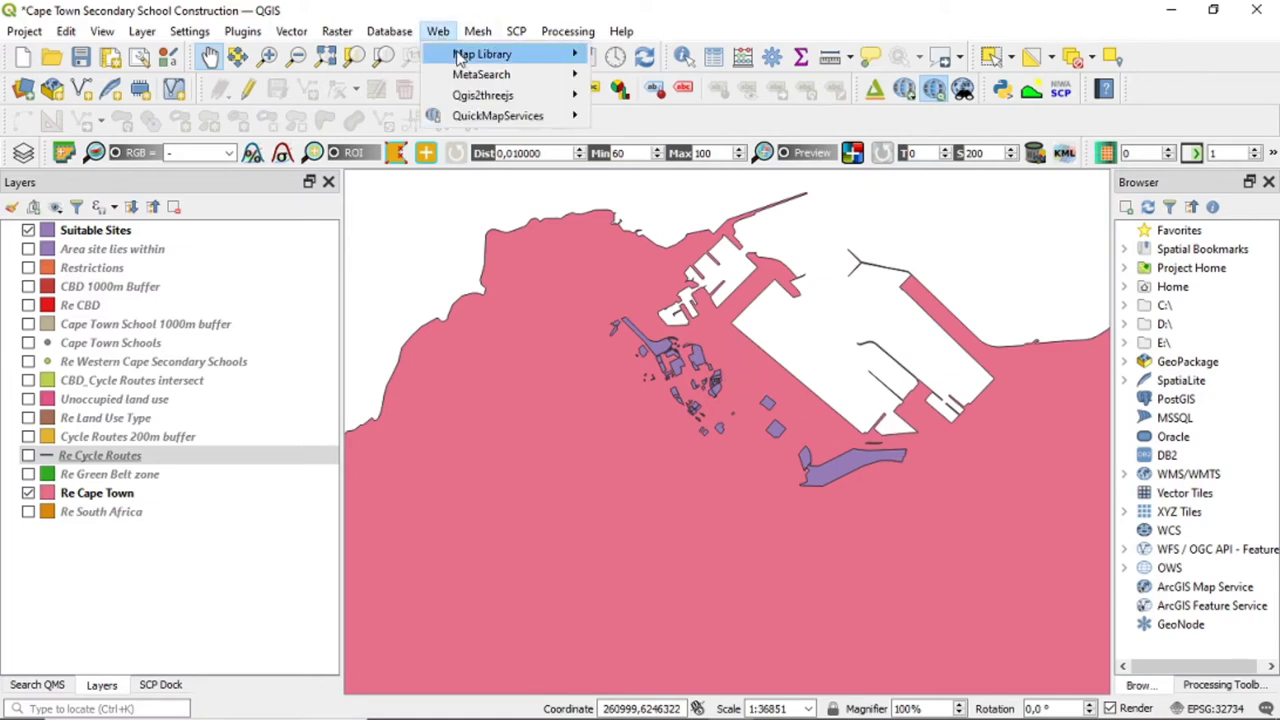
{"action": "mouse_move", "coordinate": [458, 52]}
{"action": "left_click", "coordinate": [645, 53]}
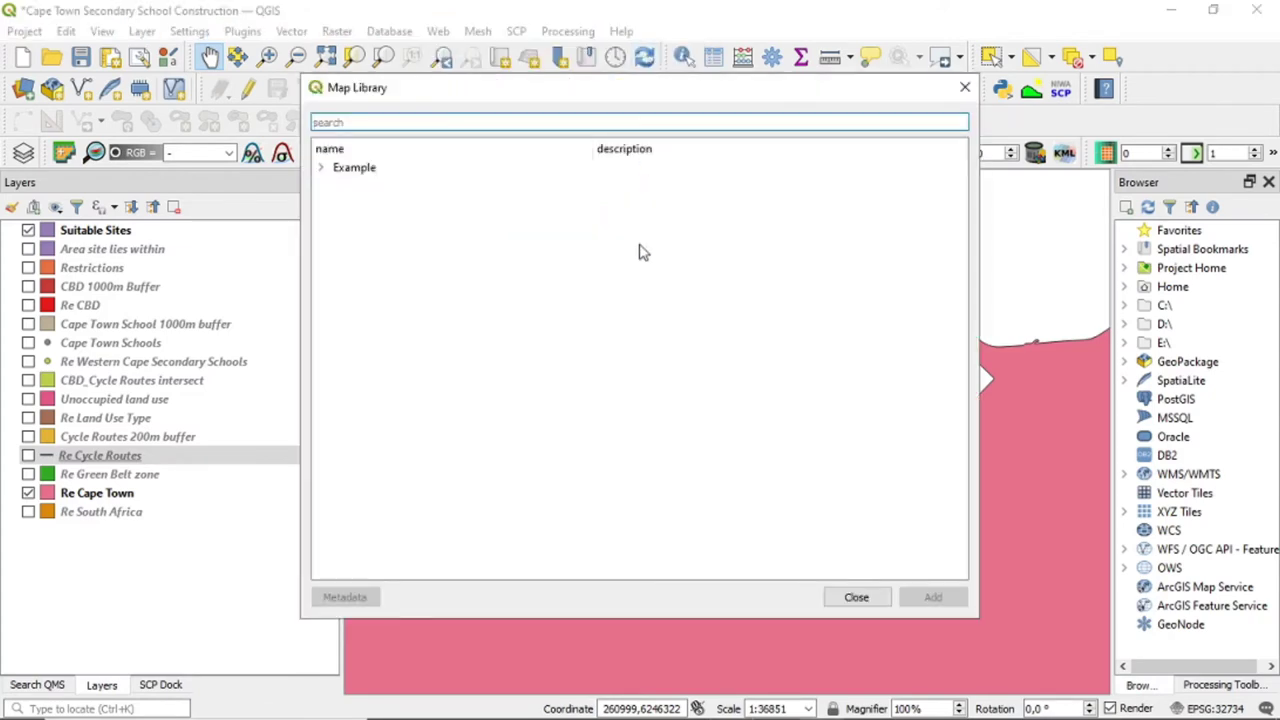
{"action": "left_click", "coordinate": [322, 168]}
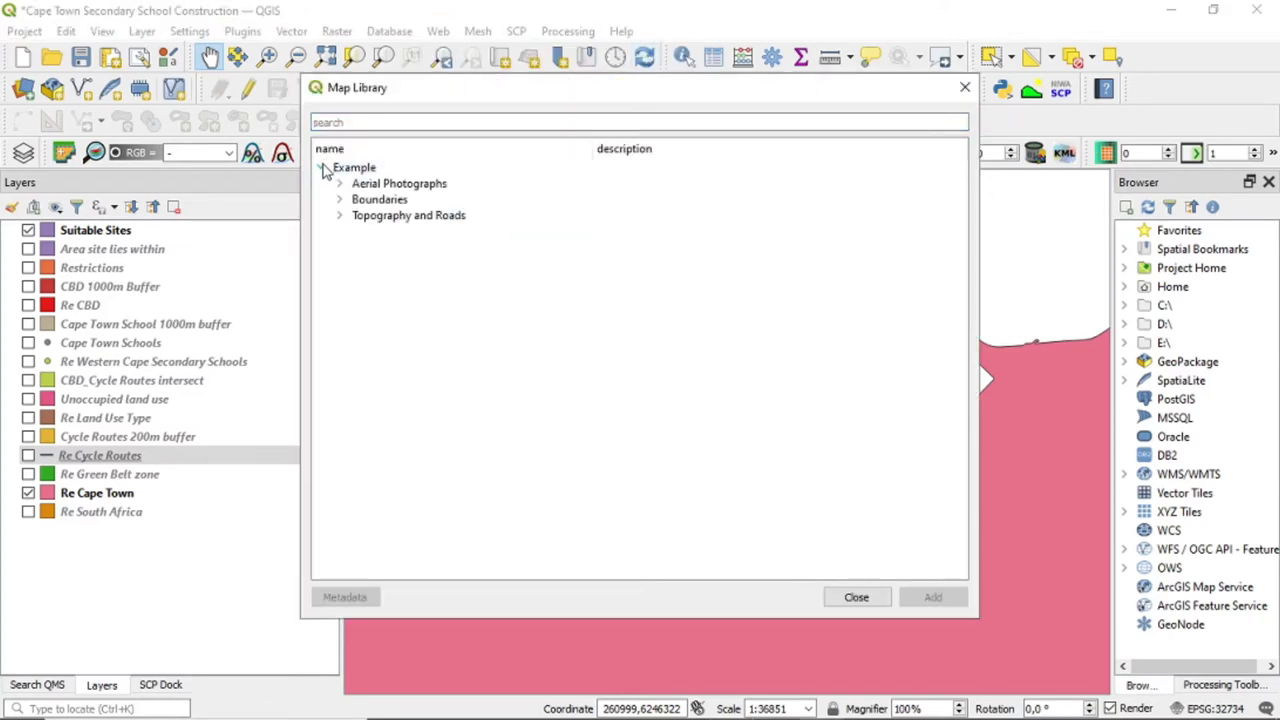
{"action": "left_click", "coordinate": [339, 215]}
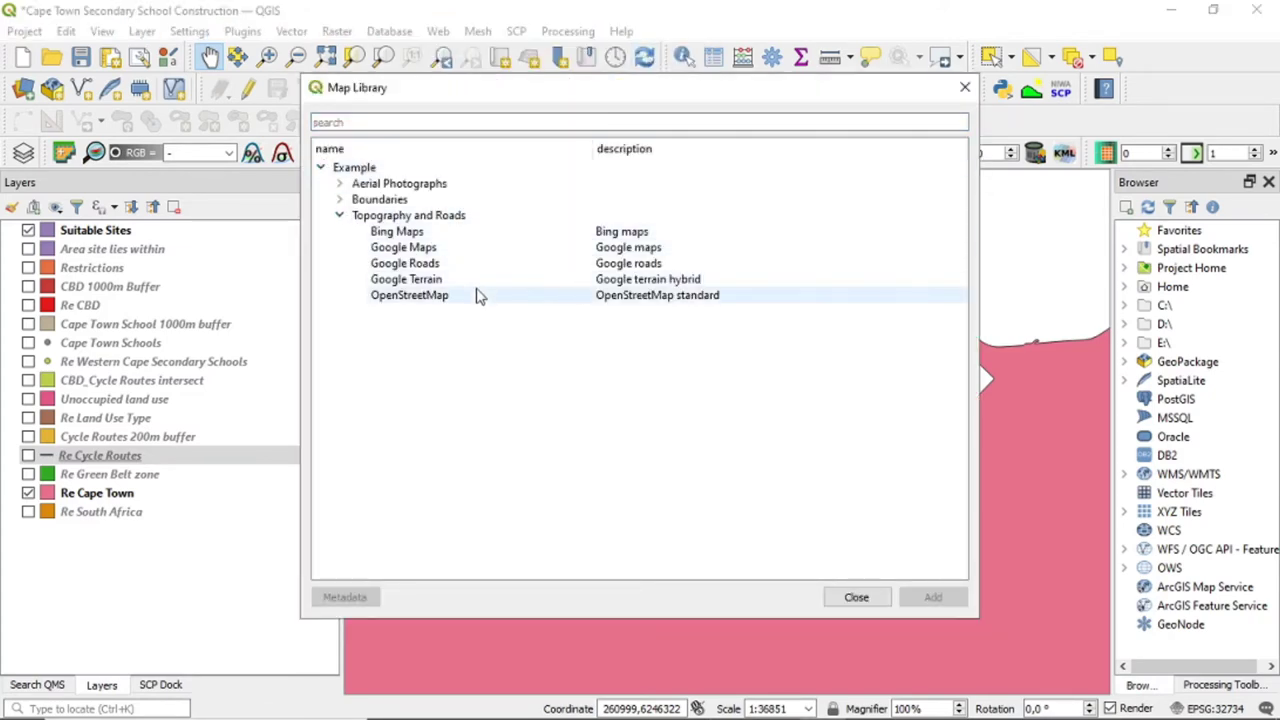
{"action": "left_click", "coordinate": [440, 248]}
{"action": "left_click", "coordinate": [922, 598]}
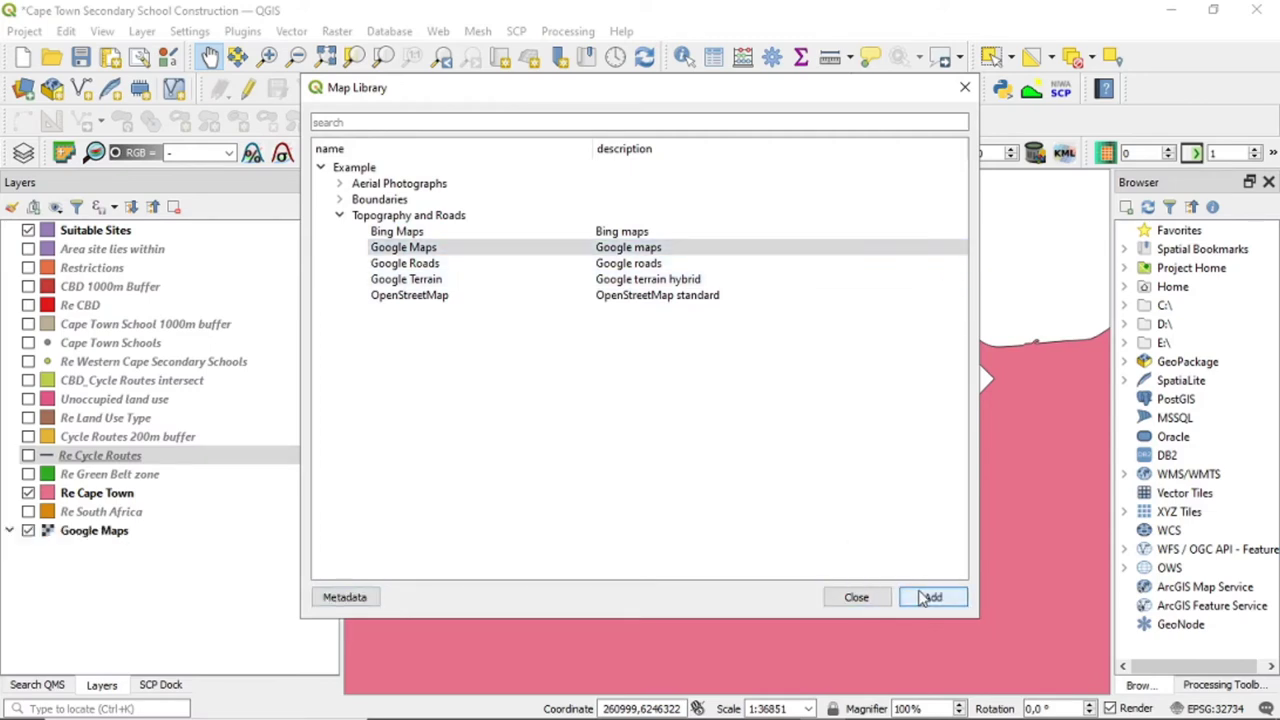
{"action": "left_click", "coordinate": [858, 600]}
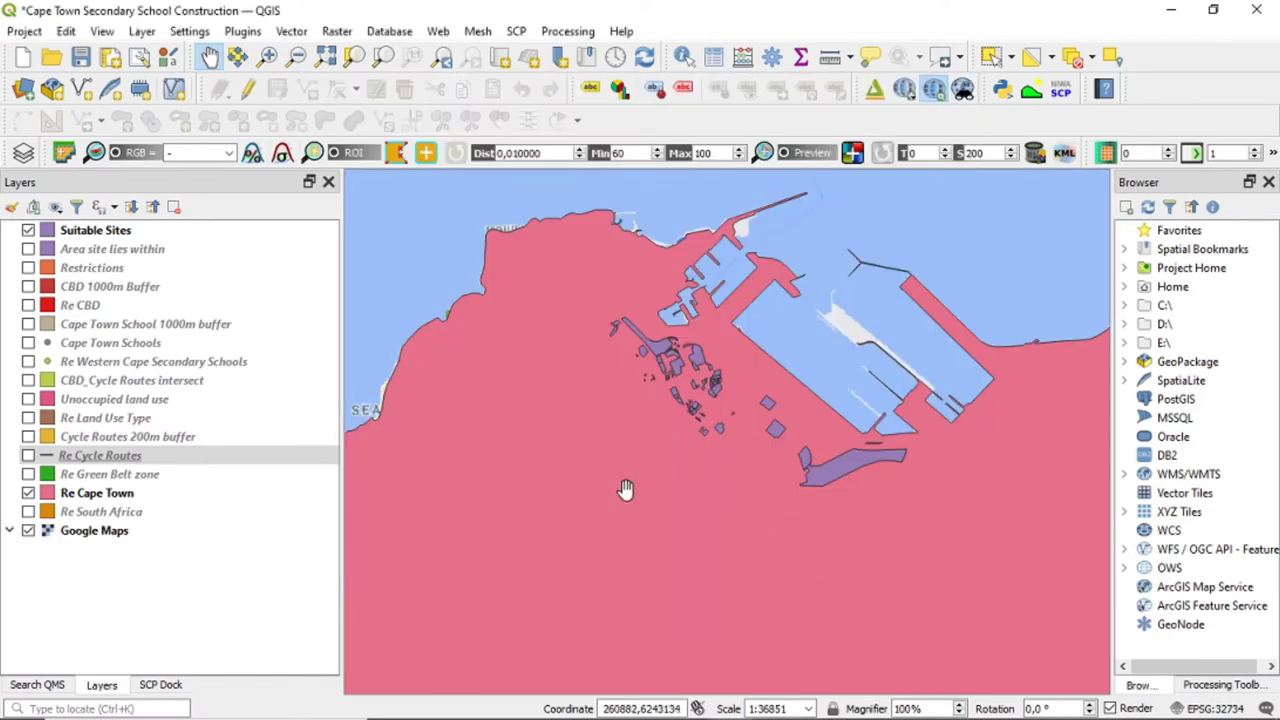
- Hide the Re Cape Town layer and centre the map on the suitable sites over the basemap
{"action": "left_click_drag", "start_coordinate": [697, 509], "coordinate": [740, 477]}
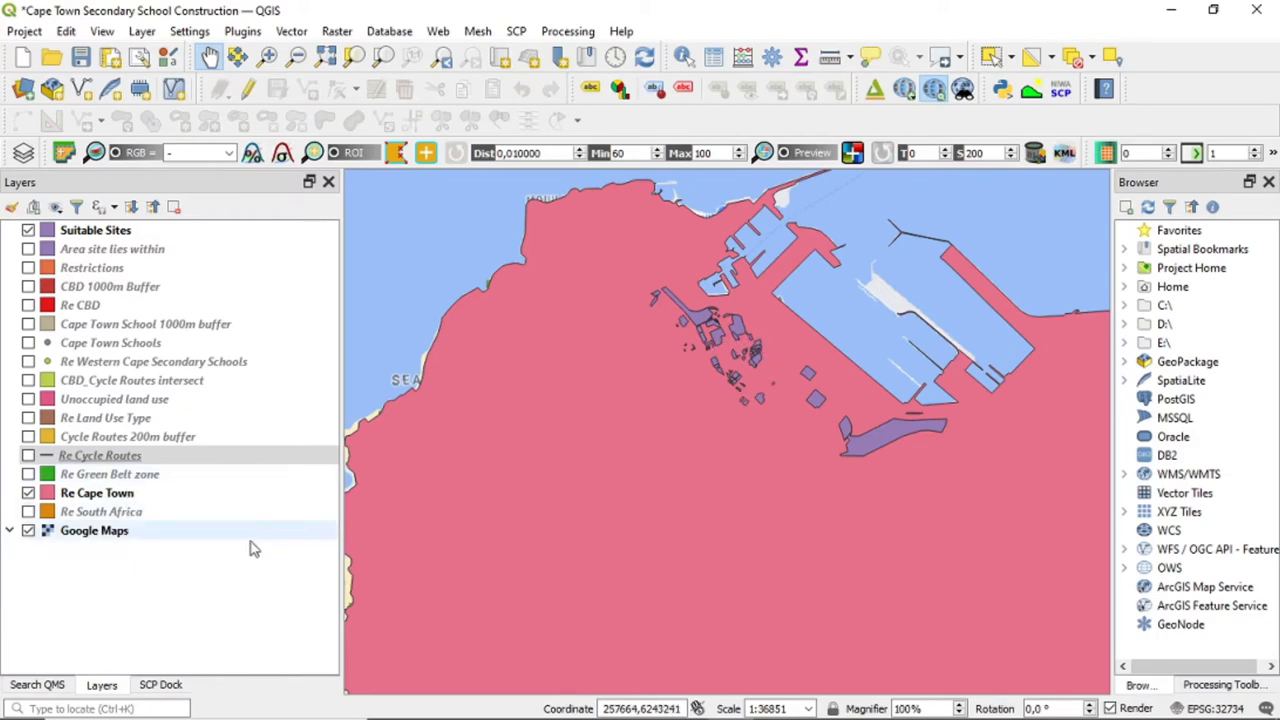
{"action": "scroll", "coordinate": [736, 443], "scroll_direction": "down", "scroll_amount": 1}
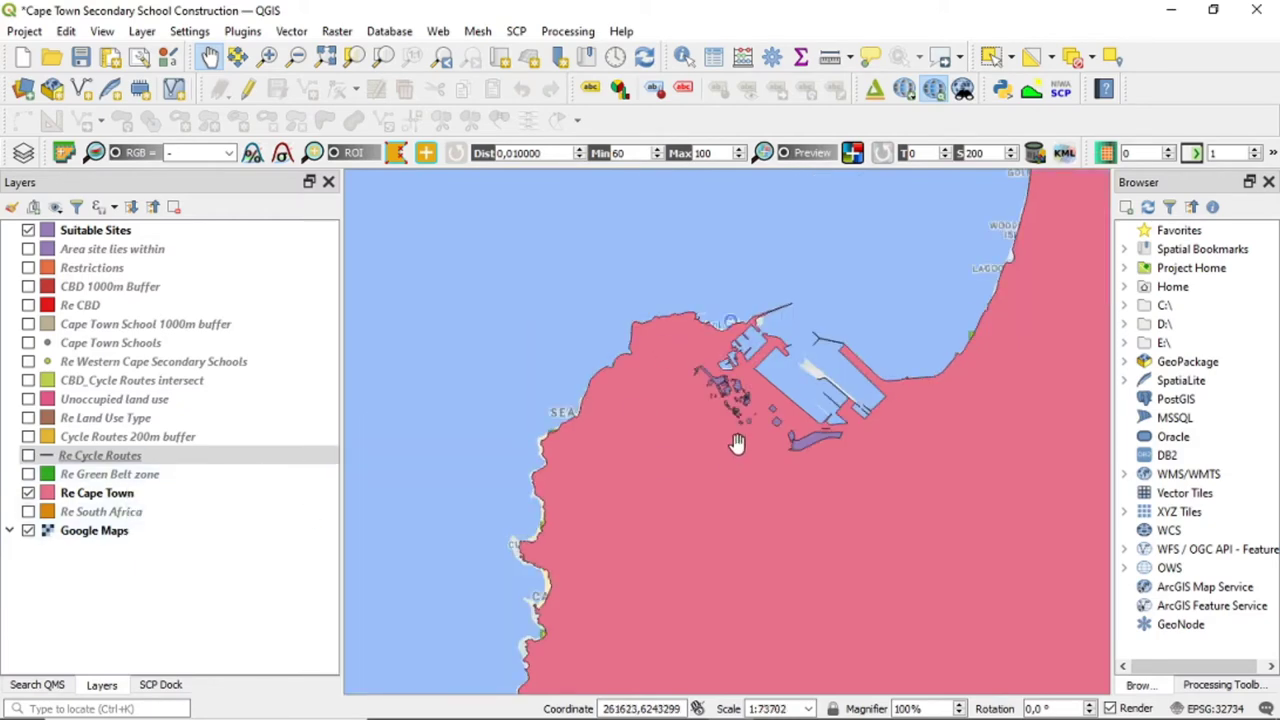
{"action": "left_click", "coordinate": [28, 493]}
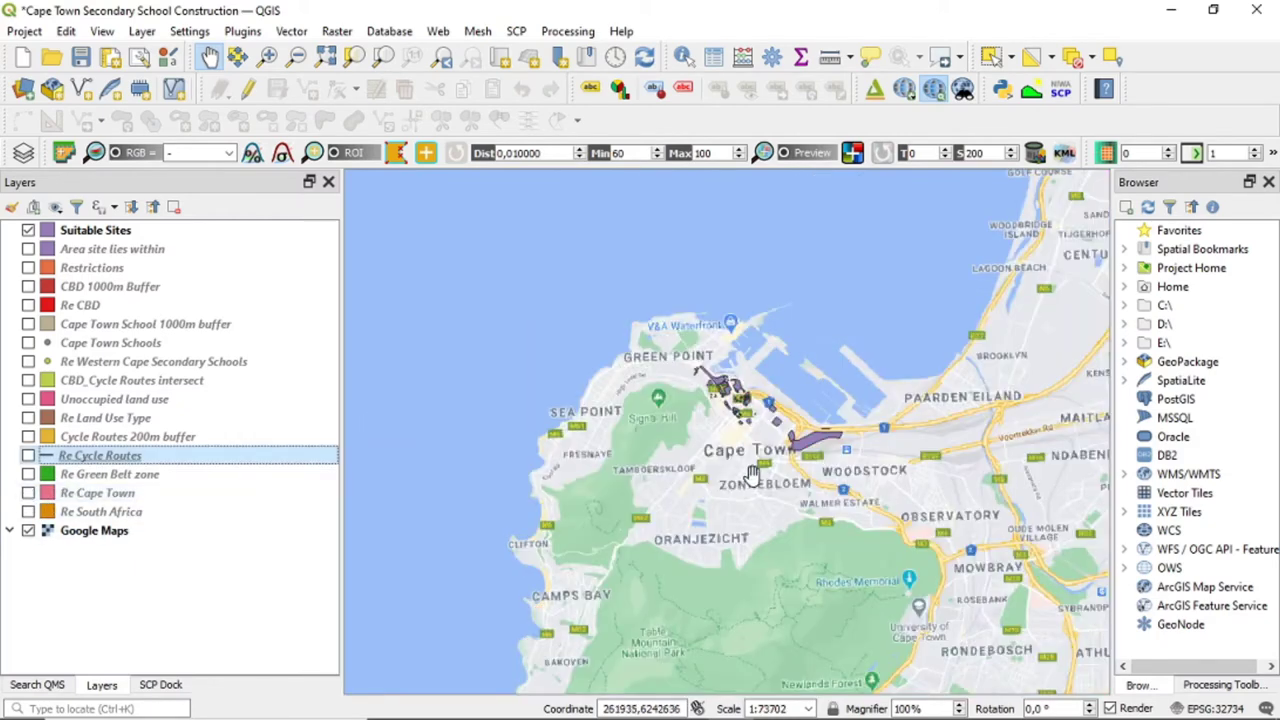
{"action": "scroll", "coordinate": [752, 475], "scroll_direction": "up", "scroll_amount": 1}
{"action": "left_click_drag", "start_coordinate": [770, 408], "coordinate": [730, 480]}
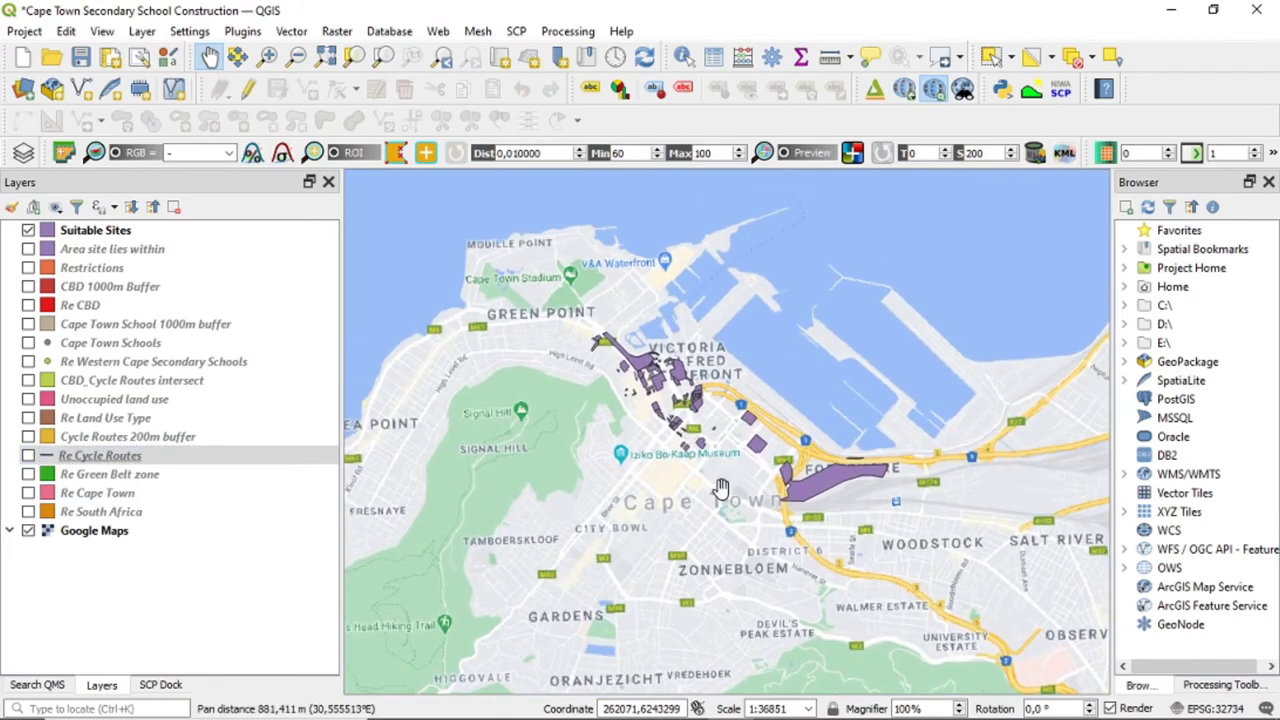
{"action": "scroll", "coordinate": [720, 488], "scroll_direction": "up", "scroll_amount": 1}
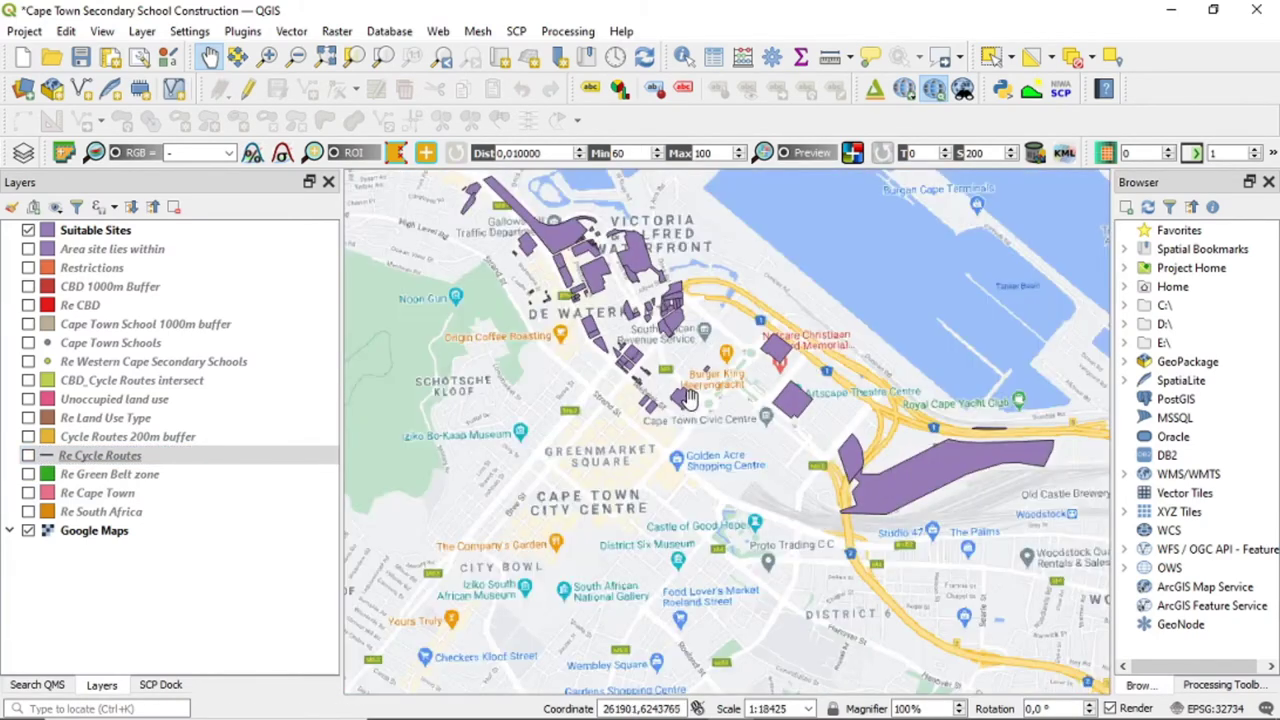
{"action": "left_click_drag", "start_coordinate": [676, 397], "coordinate": [743, 487]}
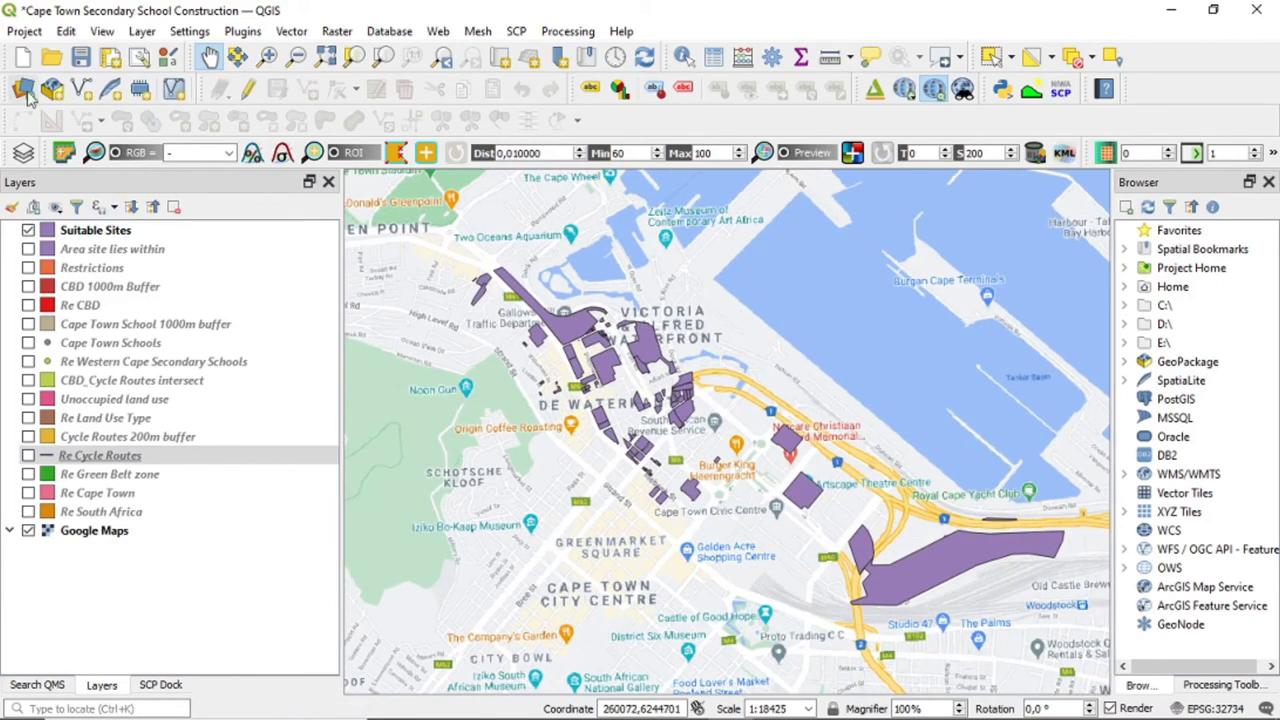
- Create an empty print layout titled Cape Town Secondary schools map
{"action": "left_click", "coordinate": [24, 31]}
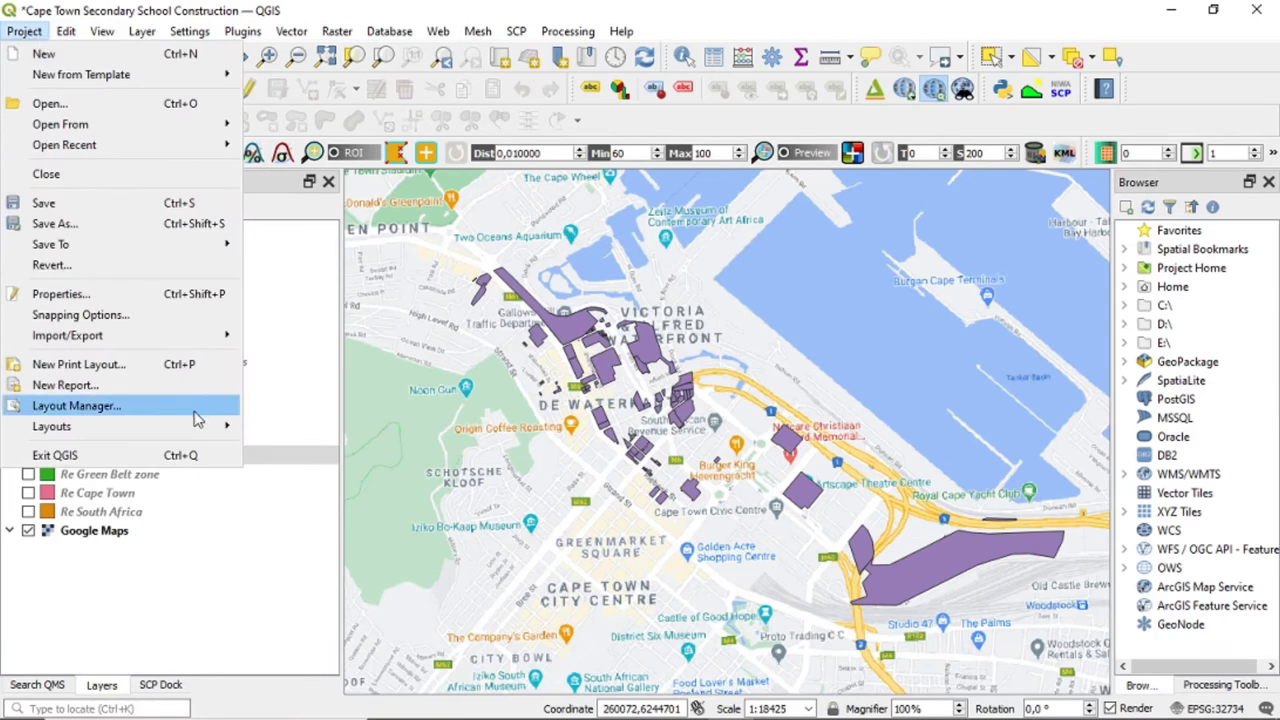
{"action": "left_click", "coordinate": [196, 410]}
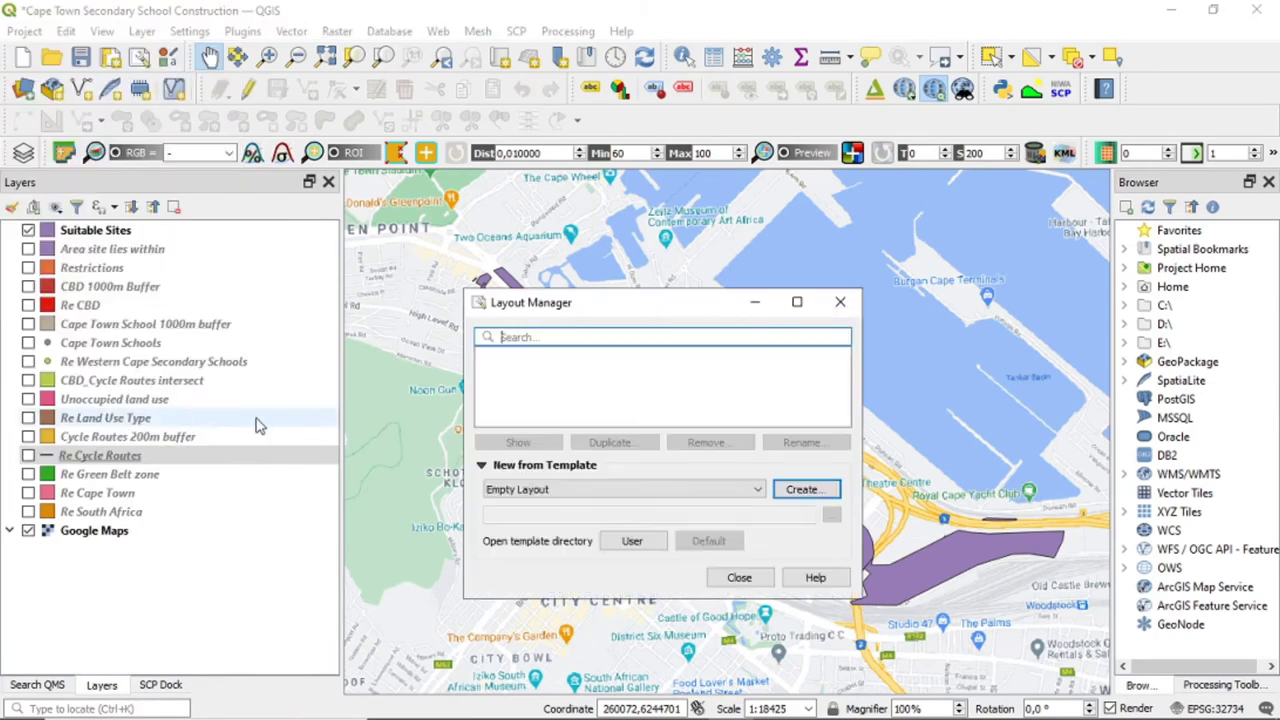
{"action": "left_click", "coordinate": [641, 489]}
{"action": "left_click", "coordinate": [641, 487]}
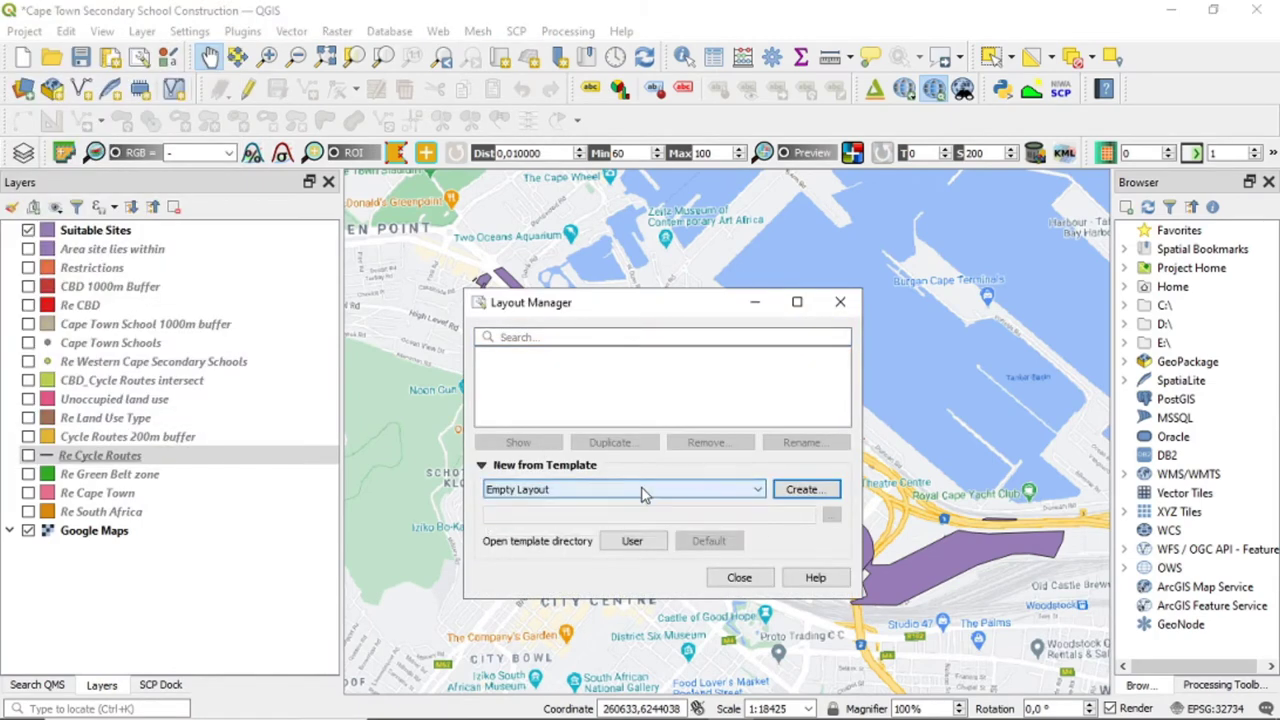
{"action": "left_click", "coordinate": [816, 492]}
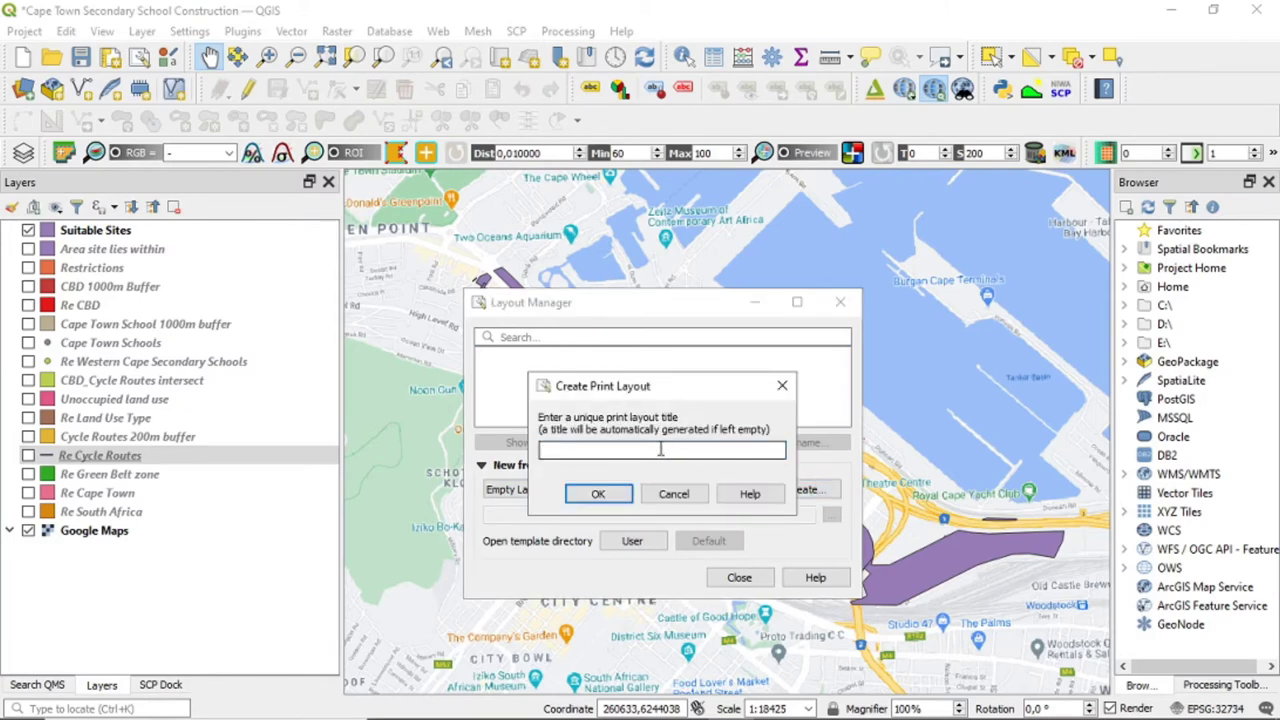
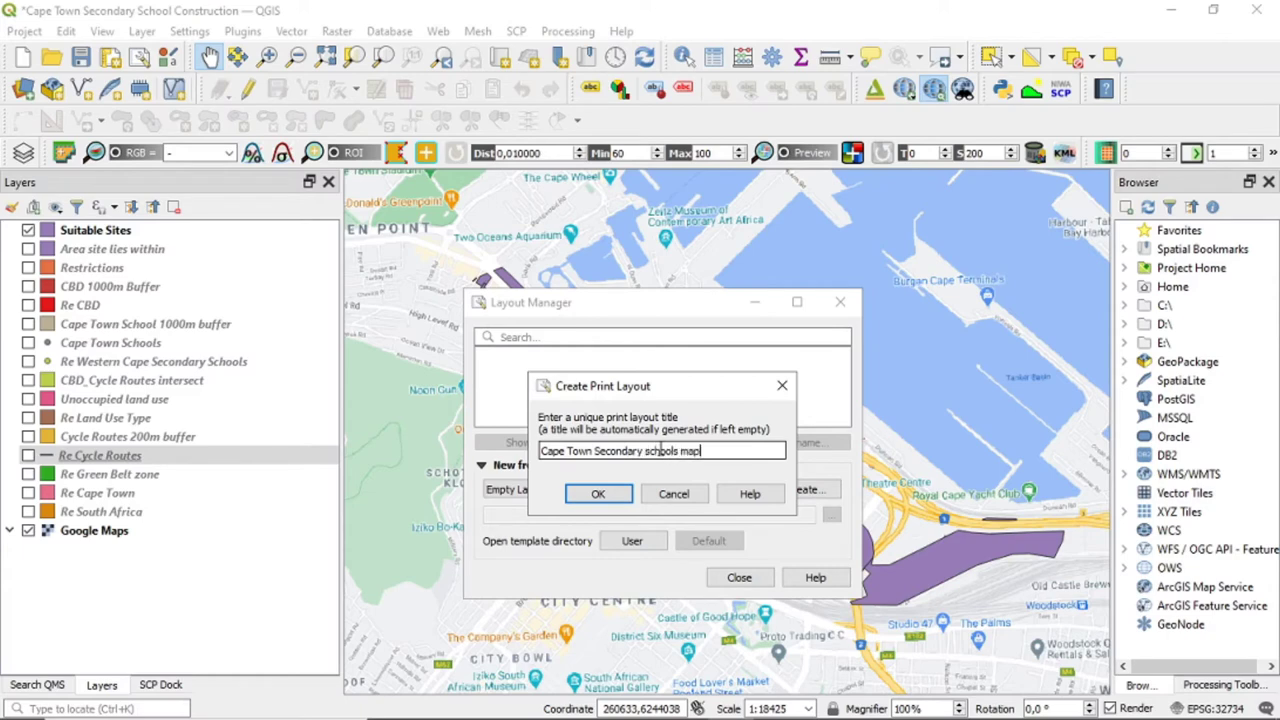
{"action": "left_click", "coordinate": [603, 493]}
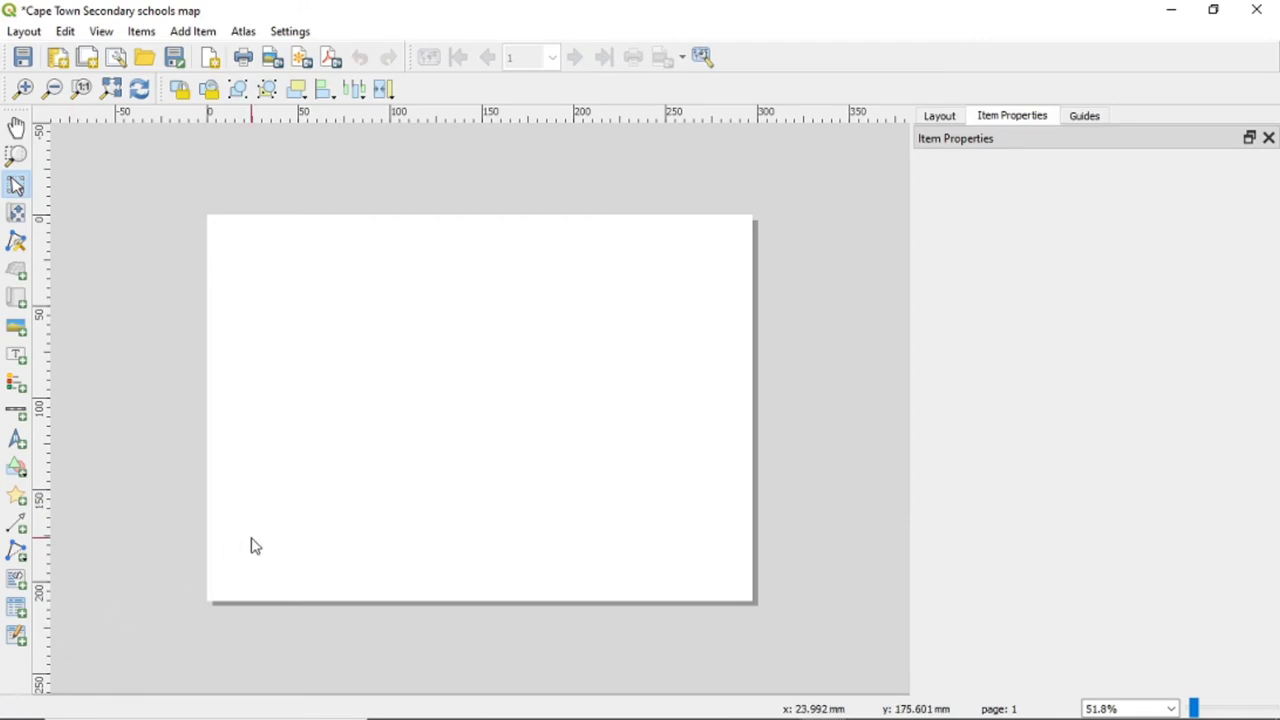
- Place a map about 225 by 160 mm on the page, leaving blank space to its right for a legend
{"action": "left_click", "coordinate": [471, 391]}
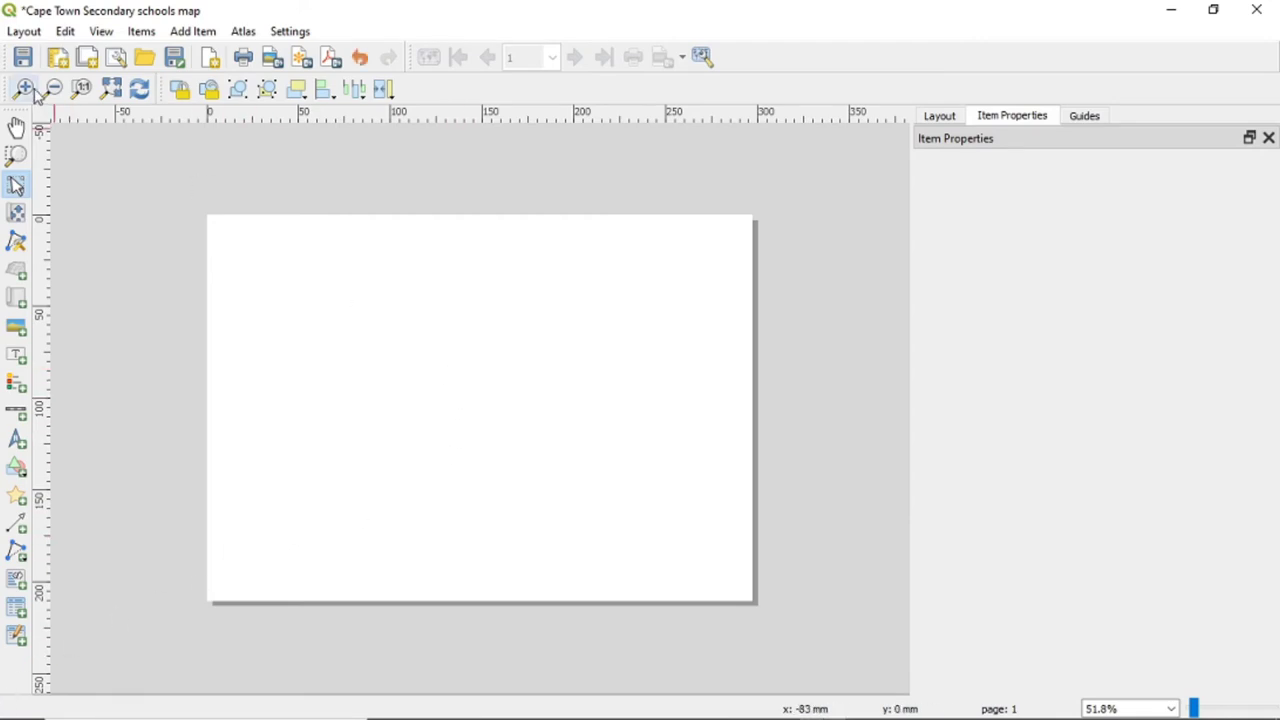
{"action": "left_click", "coordinate": [18, 299]}
{"action": "left_click_drag", "start_coordinate": [221, 246], "coordinate": [589, 531]}
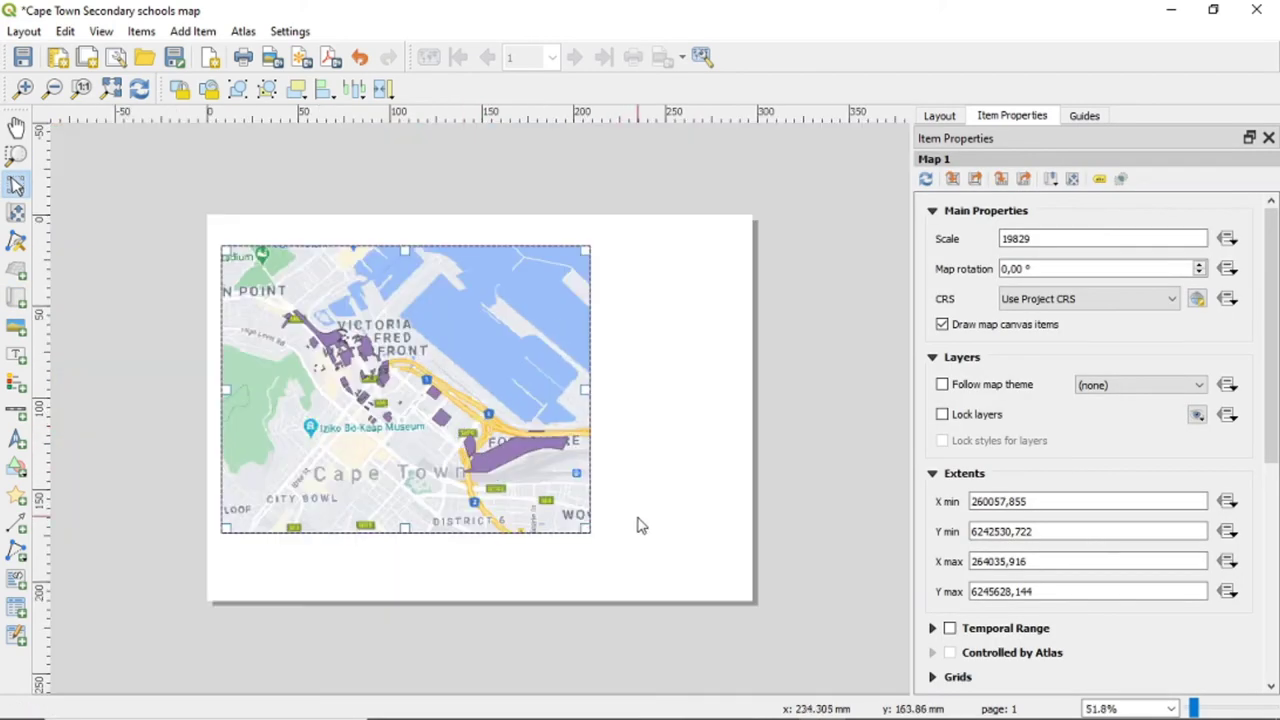
{"action": "left_click_drag", "start_coordinate": [588, 522], "coordinate": [634, 540]}
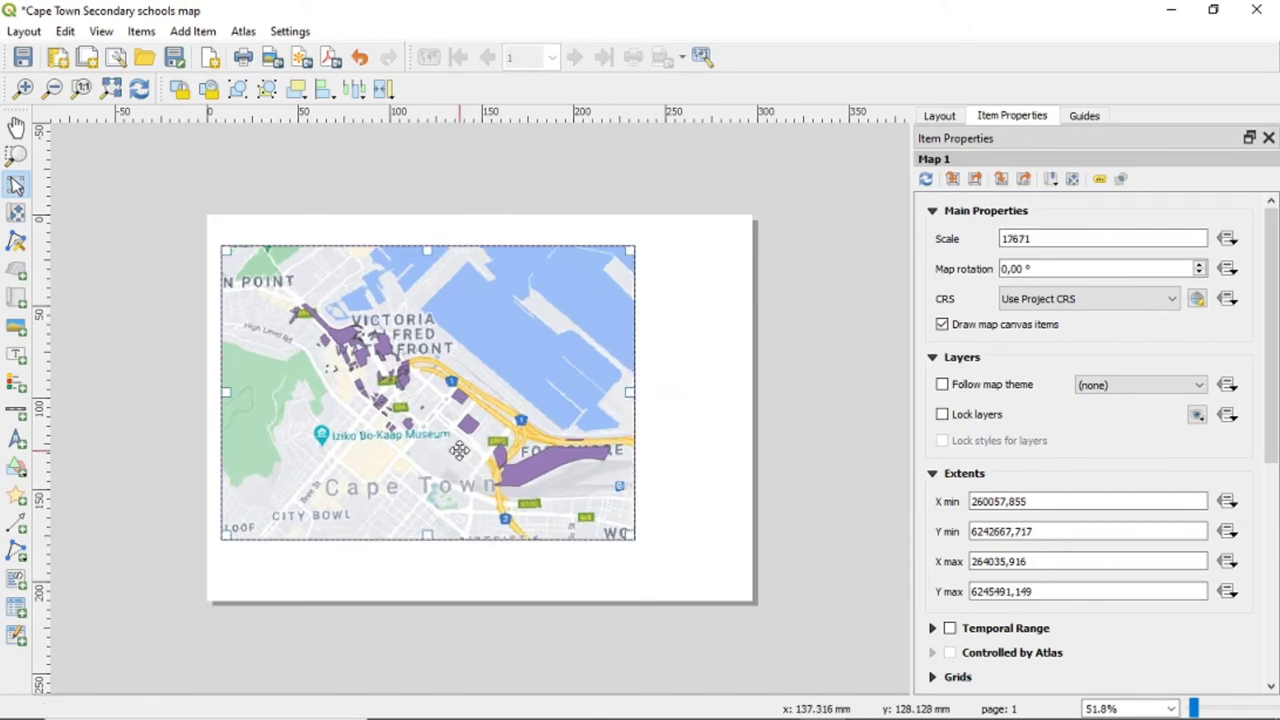
{"action": "left_click_drag", "start_coordinate": [458, 450], "coordinate": [458, 453]}
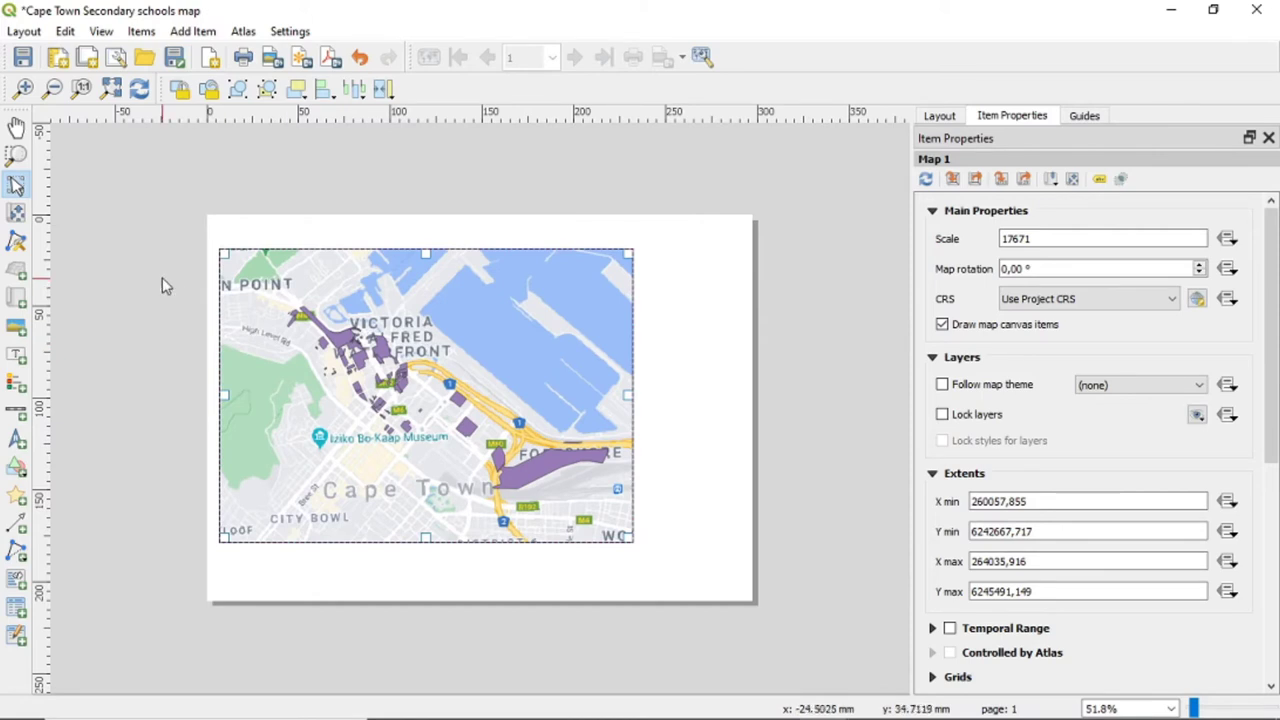
- Shift the map content slightly down and to the left within its frame to reposition the suitable sites
{"action": "left_click", "coordinate": [17, 128]}
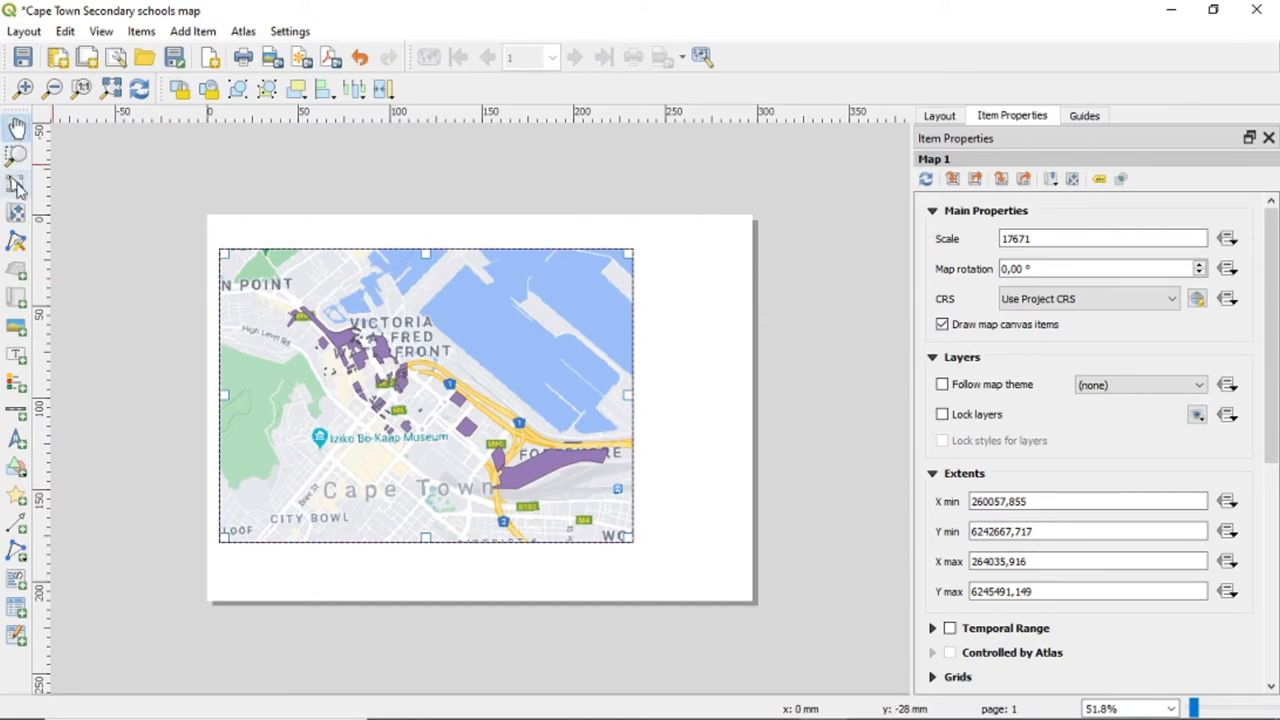
{"action": "left_click", "coordinate": [17, 212]}
{"action": "mouse_move", "coordinate": [432, 414]}
{"action": "left_mouse_down"}
{"action": "mouse_move", "coordinate": [400, 408]}
{"action": "mouse_move", "coordinate": [414, 425]}
{"action": "left_mouse_up"}
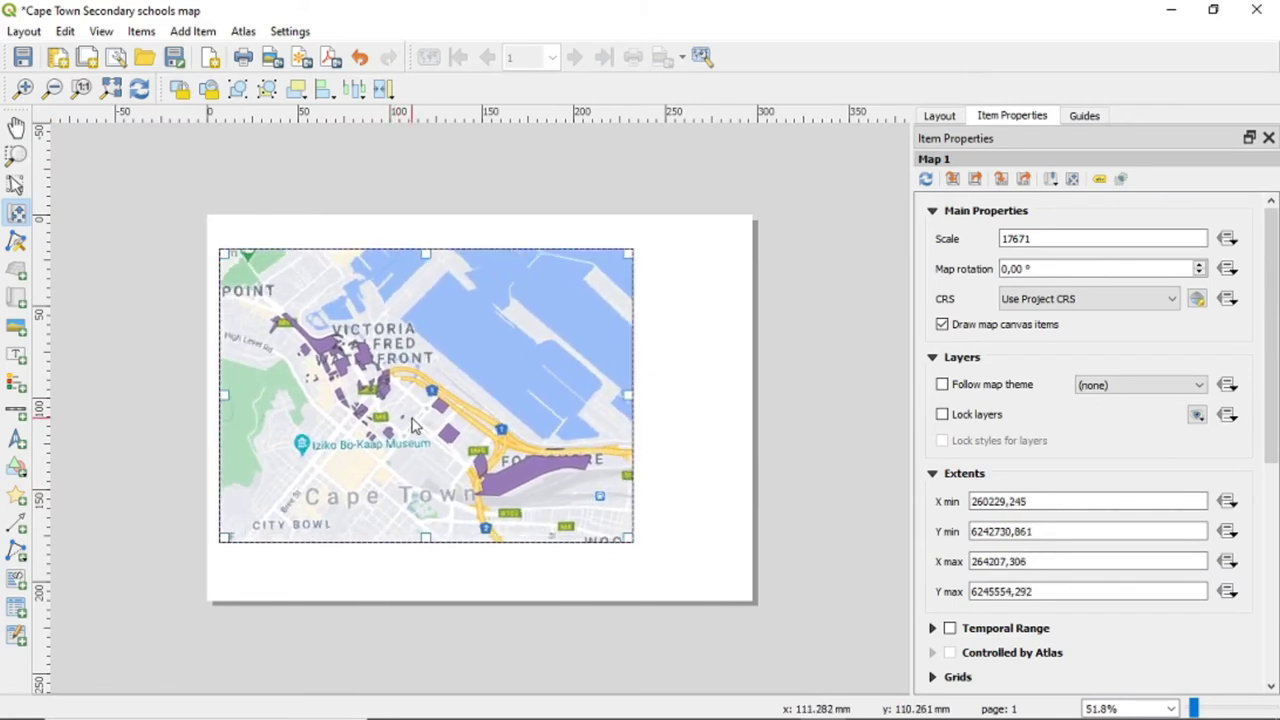
- Review the layout's reference map, grid, export, resize and variable settings
{"action": "left_click", "coordinate": [929, 118]}
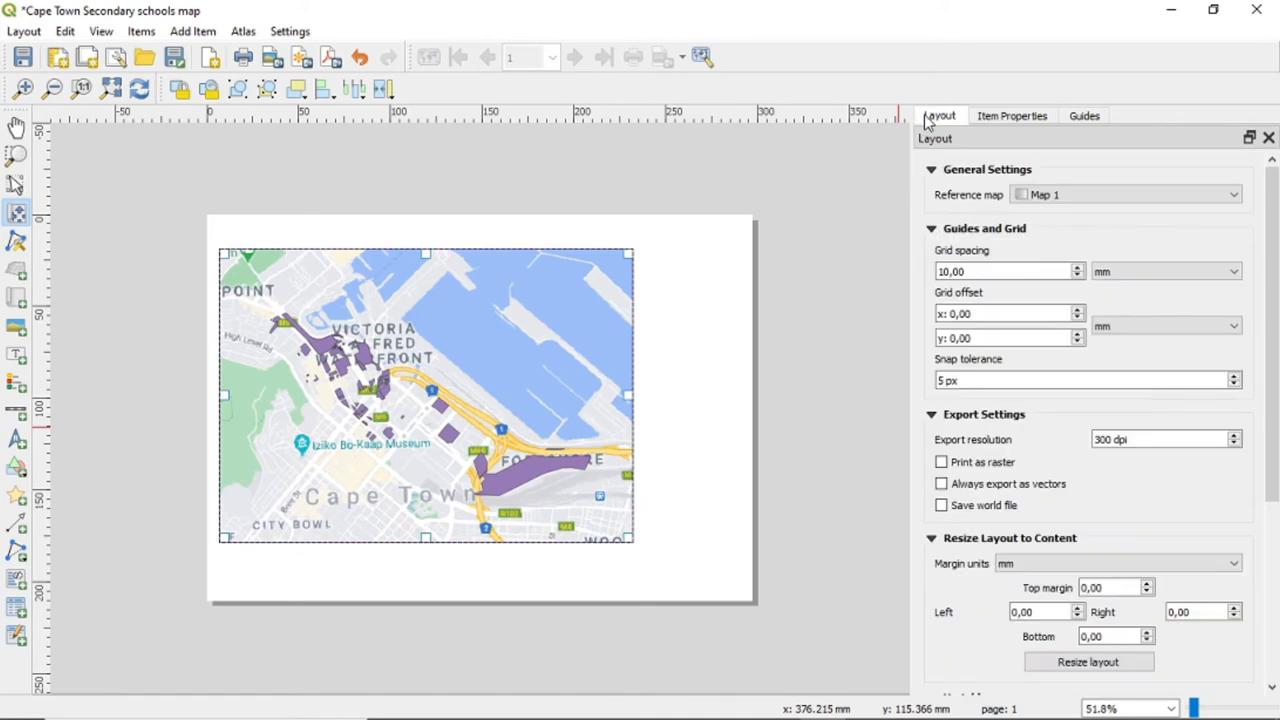
{"action": "left_click", "coordinate": [992, 120]}
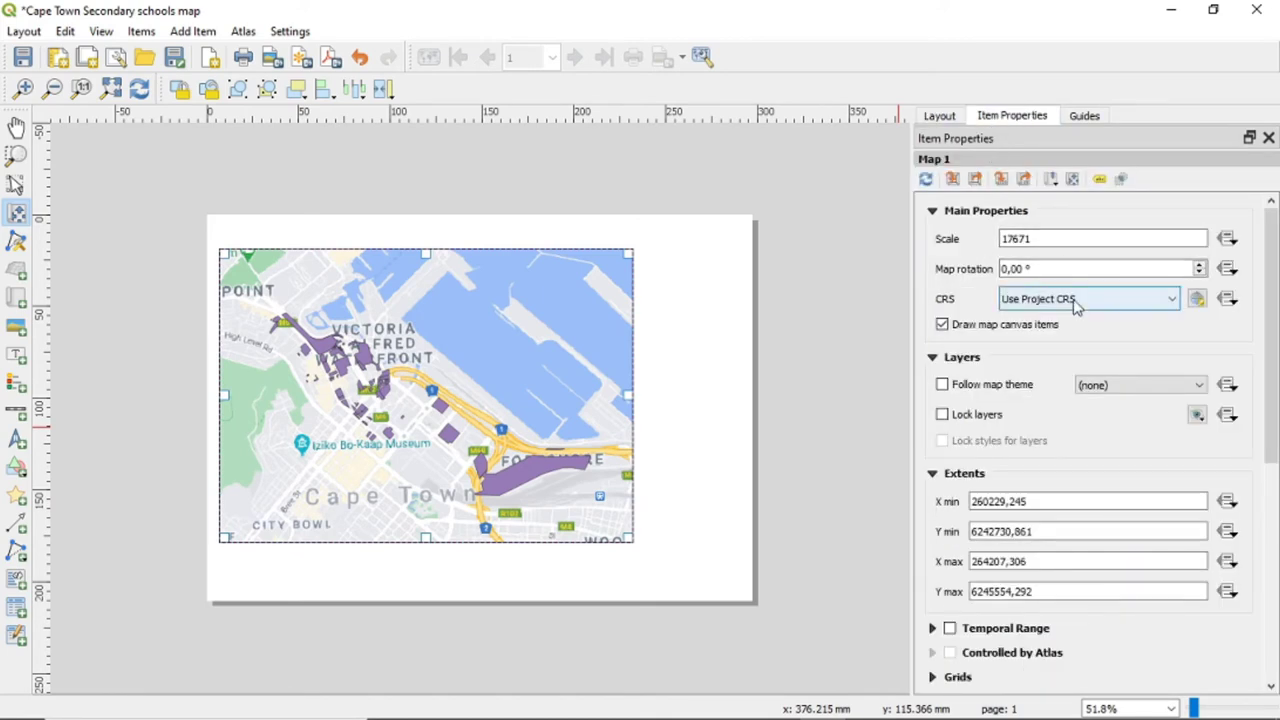
{"action": "scroll", "coordinate": [1065, 117], "scroll_direction": "up", "scroll_amount": 1}
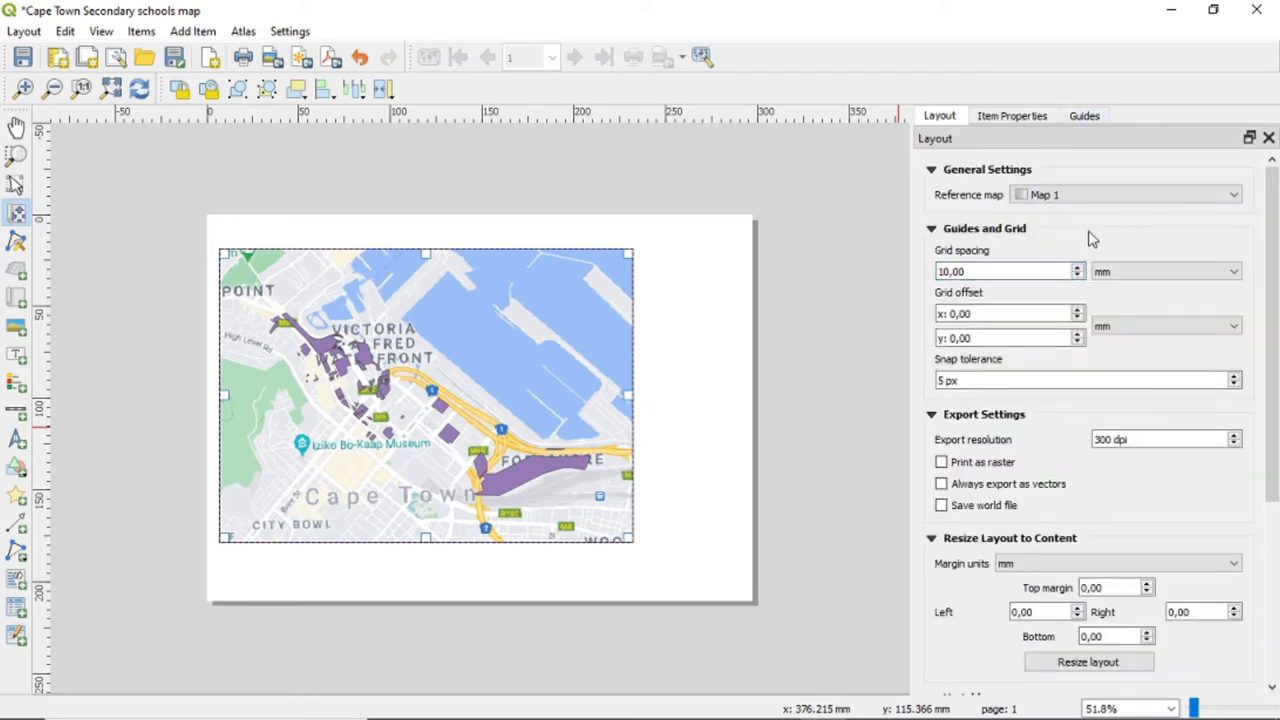
{"action": "scroll", "coordinate": [1276, 300], "scroll_direction": "down", "scroll_amount": 2}
{"action": "scroll", "coordinate": [1272, 340], "scroll_direction": "down", "scroll_amount": 3}
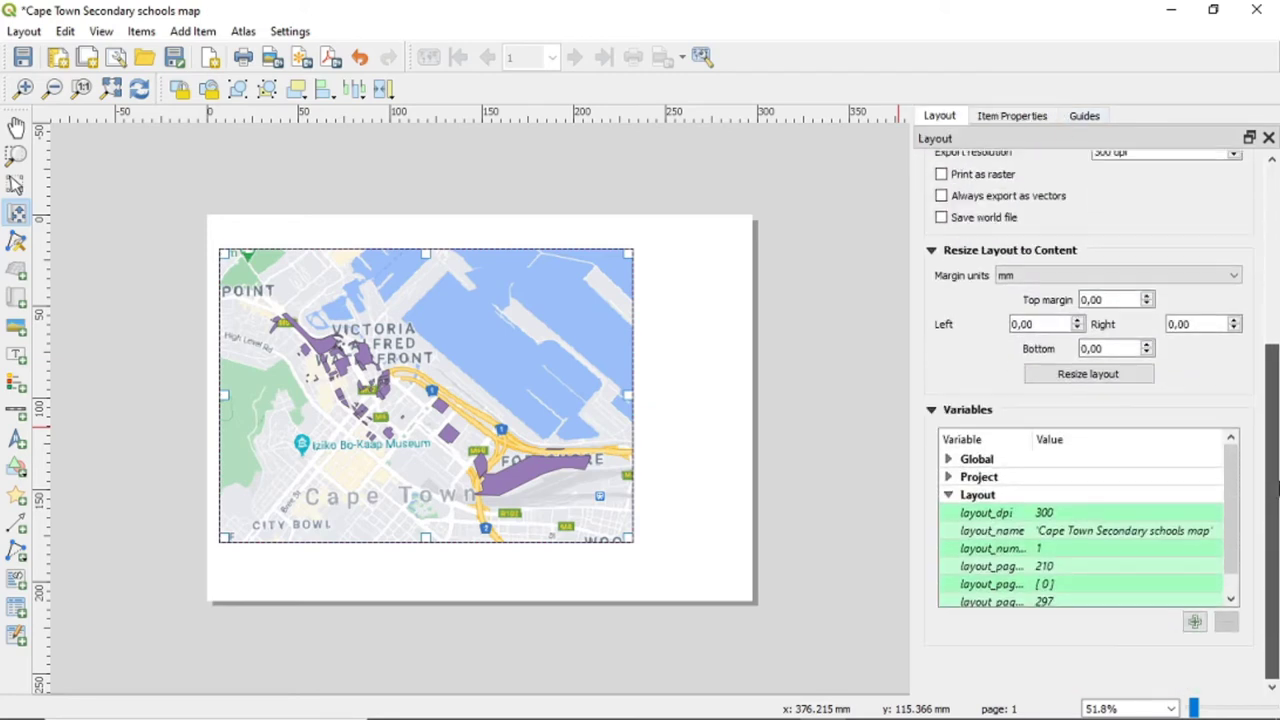
{"action": "scroll", "coordinate": [1272, 300], "scroll_direction": "up", "scroll_amount": 5}
- Set the map's scale to 14671 so the suitable sites fill the frame
{"action": "left_click", "coordinate": [1010, 117]}
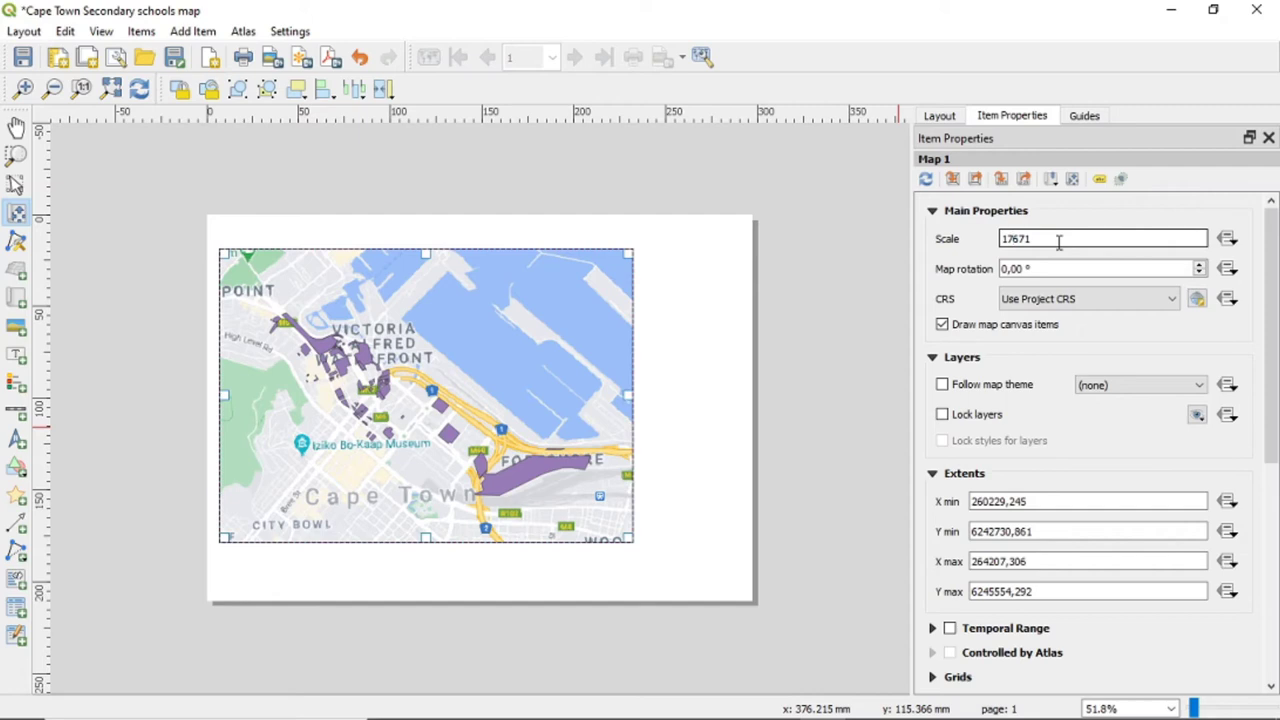
{"action": "type", "text": "5"}
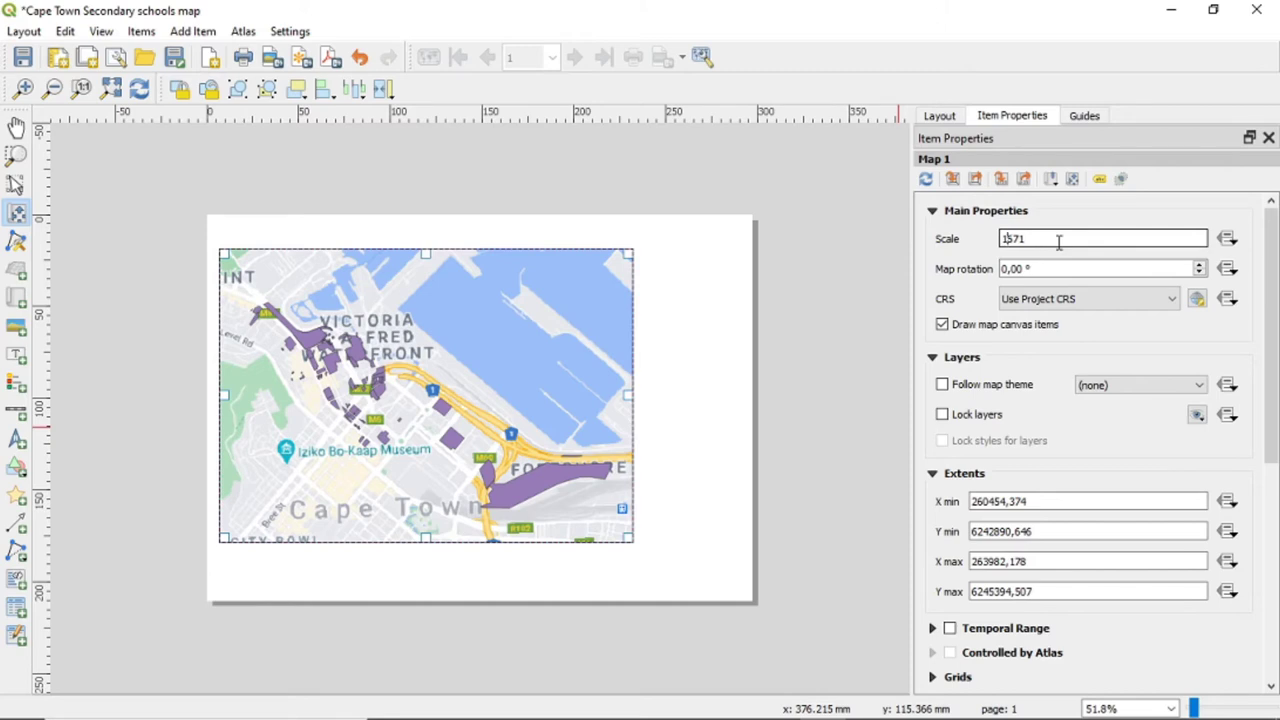
{"action": "type", "text": "36"}
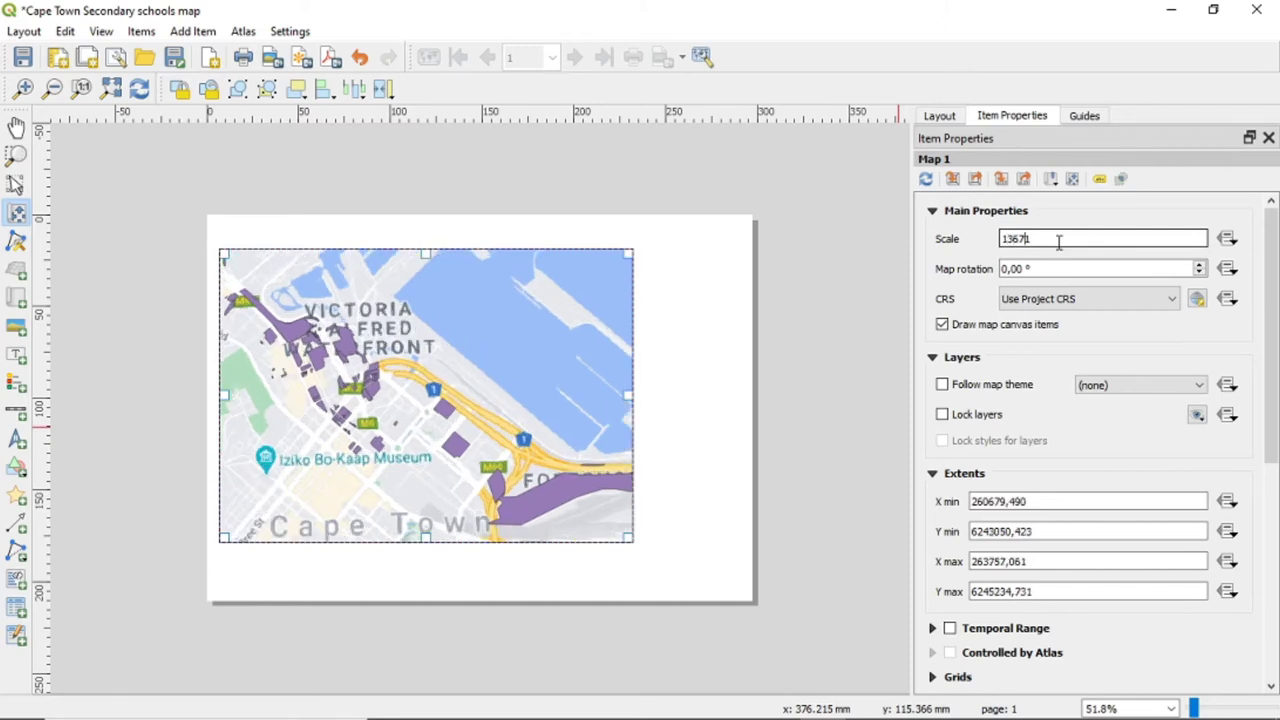
{"action": "key", "text": "BackSpace"}
{"action": "type", "text": "4"}
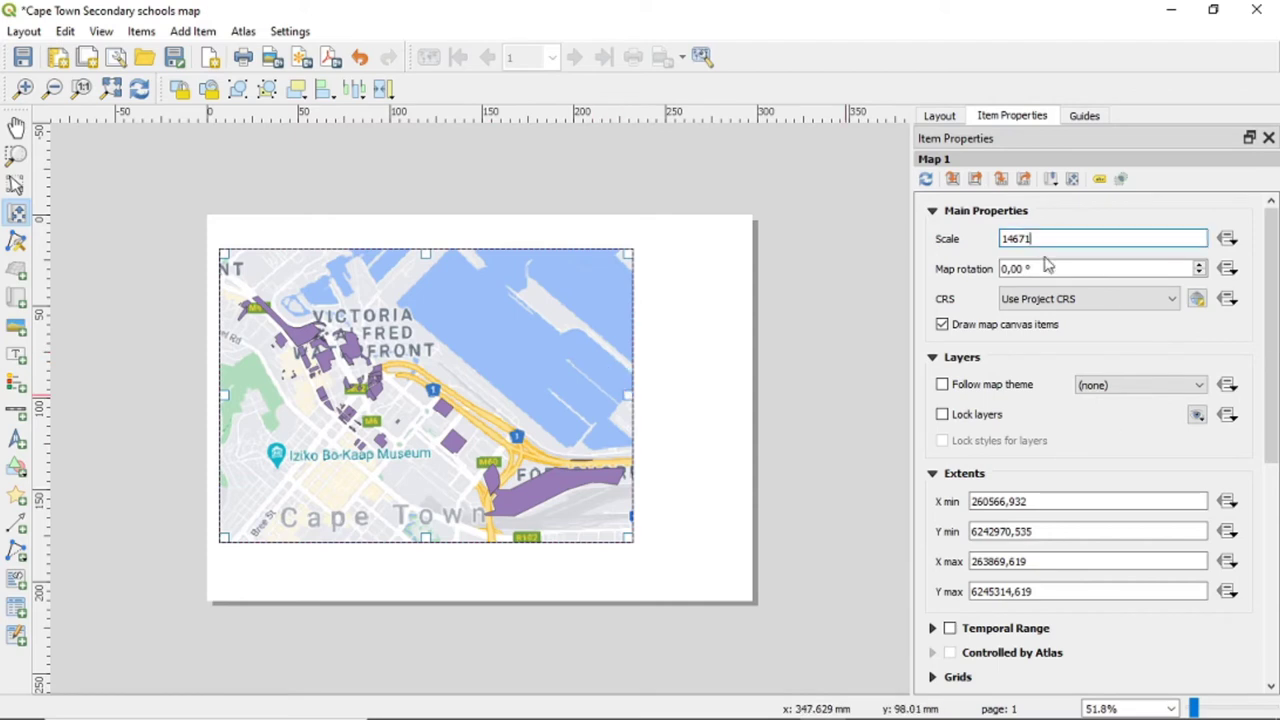
- Add a legend in the blank space beside the map and, with auto update off, reduce its entries to Suitable Construction Site
{"action": "left_click", "coordinate": [16, 383]}
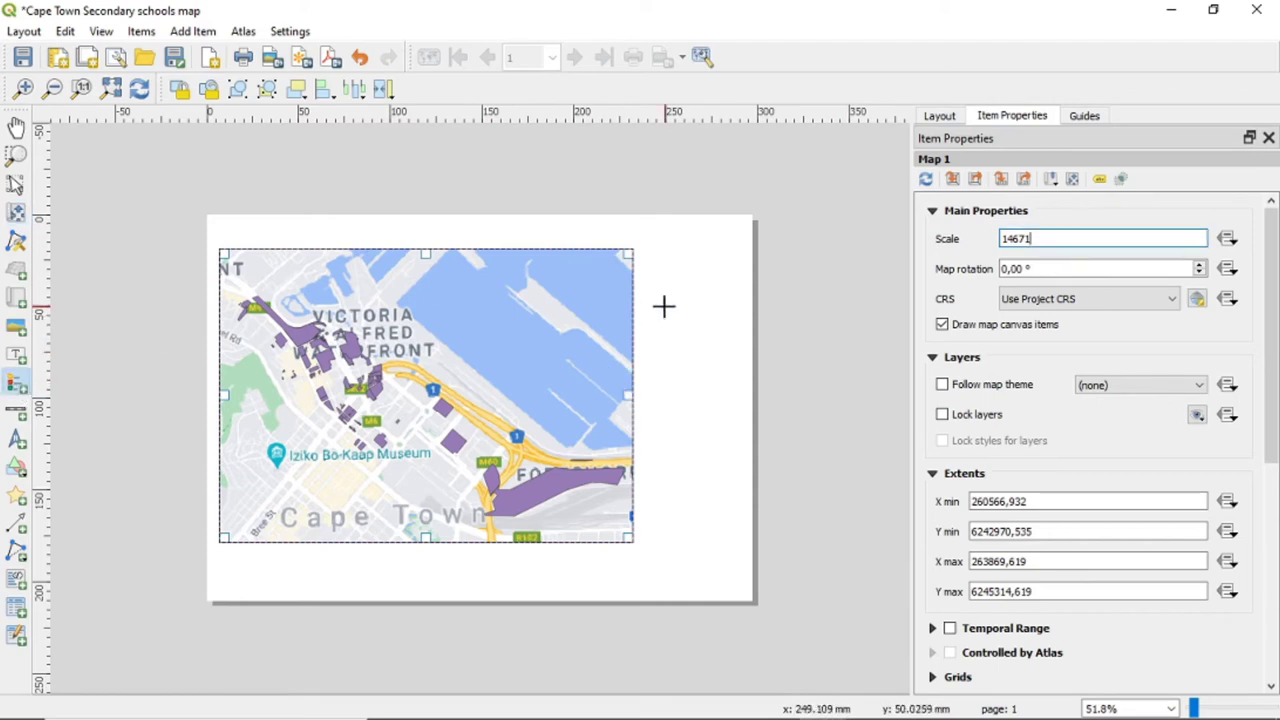
{"action": "left_click_drag", "start_coordinate": [640, 260], "coordinate": [745, 458]}
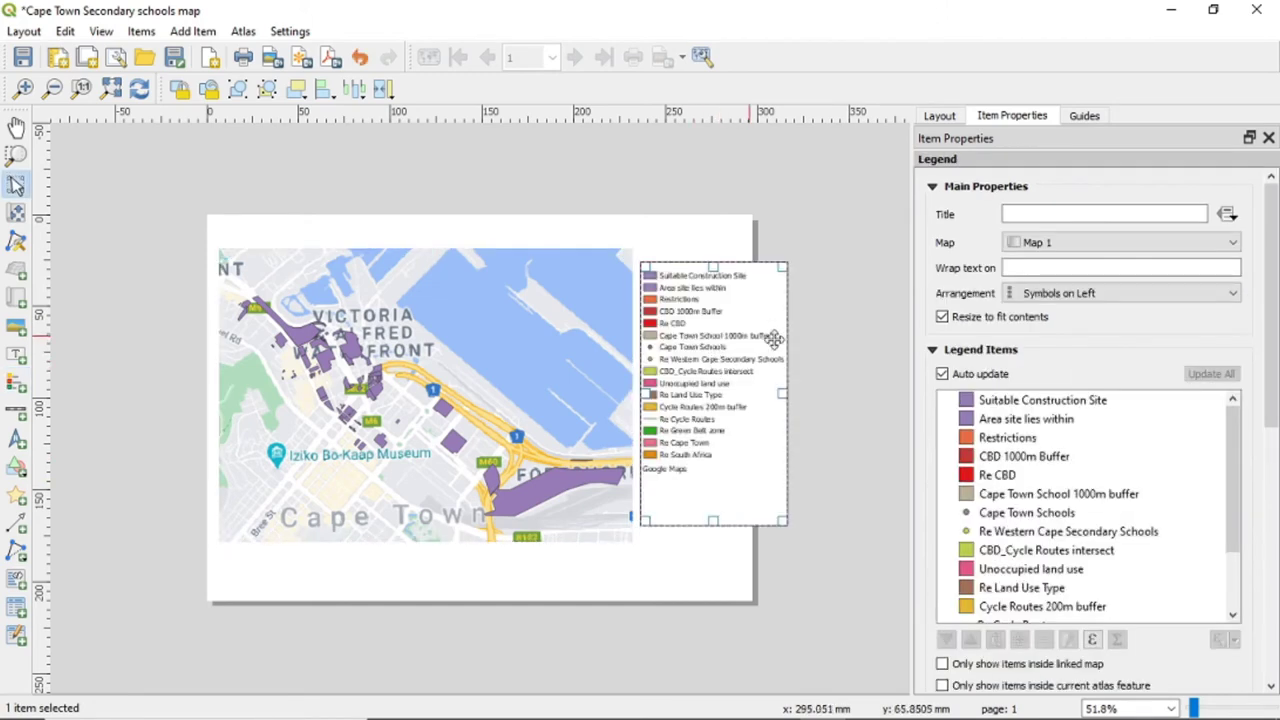
{"action": "left_click", "coordinate": [942, 374]}
{"action": "left_click", "coordinate": [1022, 424]}
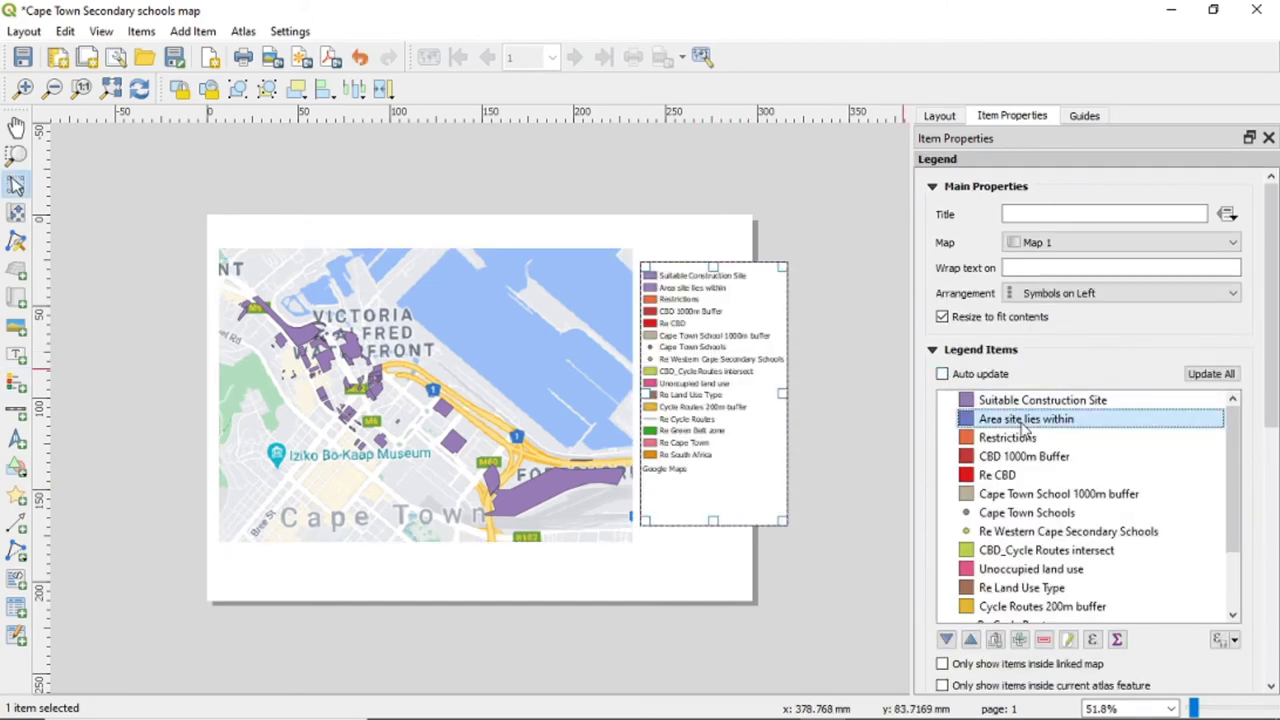
{"action": "scroll", "coordinate": [1022, 428], "scroll_direction": "down", "scroll_amount": 6}
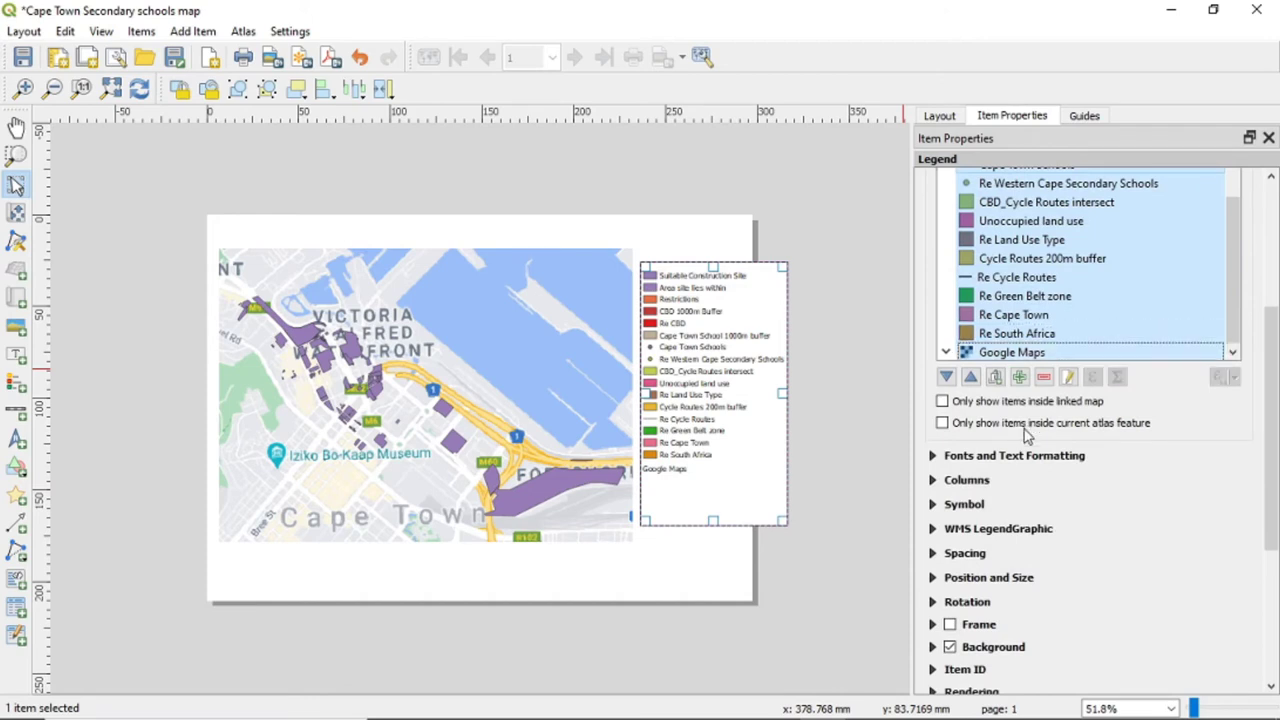
{"action": "left_click", "coordinate": [1043, 377]}
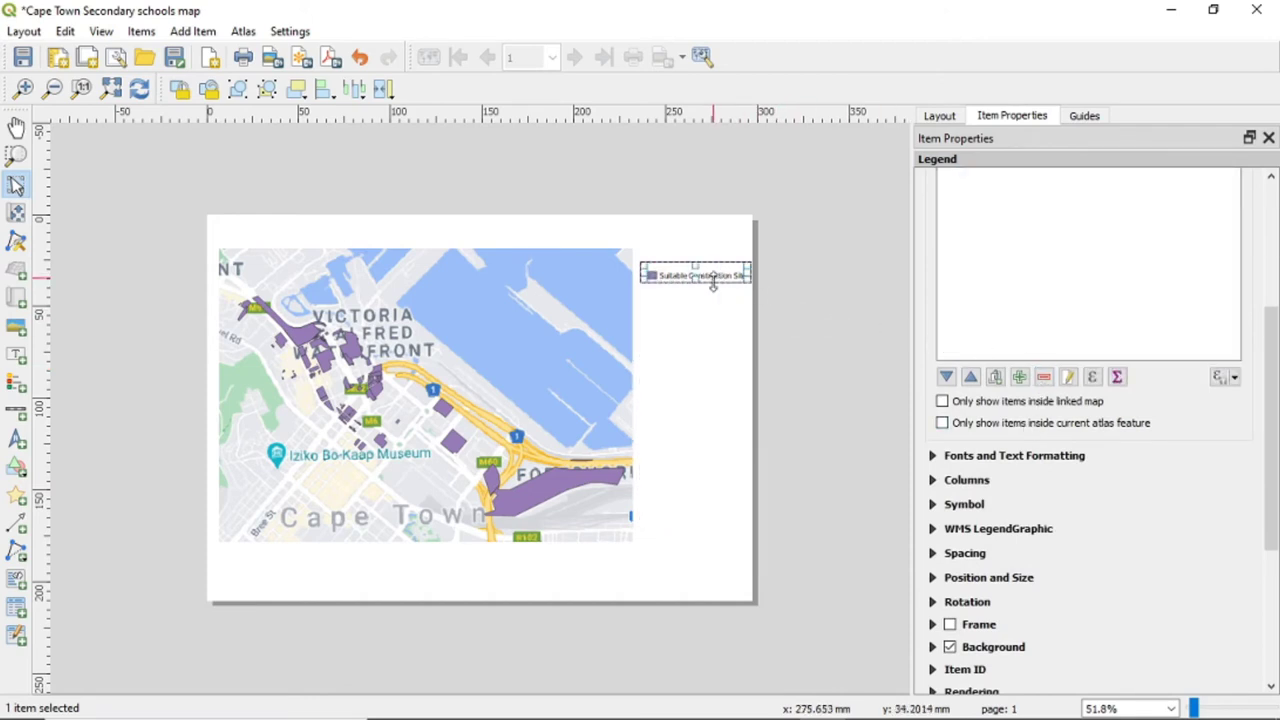
- Nudge the legend slightly down and to the right in the space beside the map
{"action": "left_click", "coordinate": [720, 320]}
{"action": "left_click", "coordinate": [711, 283]}
{"action": "mouse_move", "coordinate": [714, 273]}
{"action": "left_mouse_down"}
{"action": "mouse_move", "coordinate": [700, 274]}
{"action": "mouse_move", "coordinate": [724, 280]}
{"action": "left_mouse_up"}
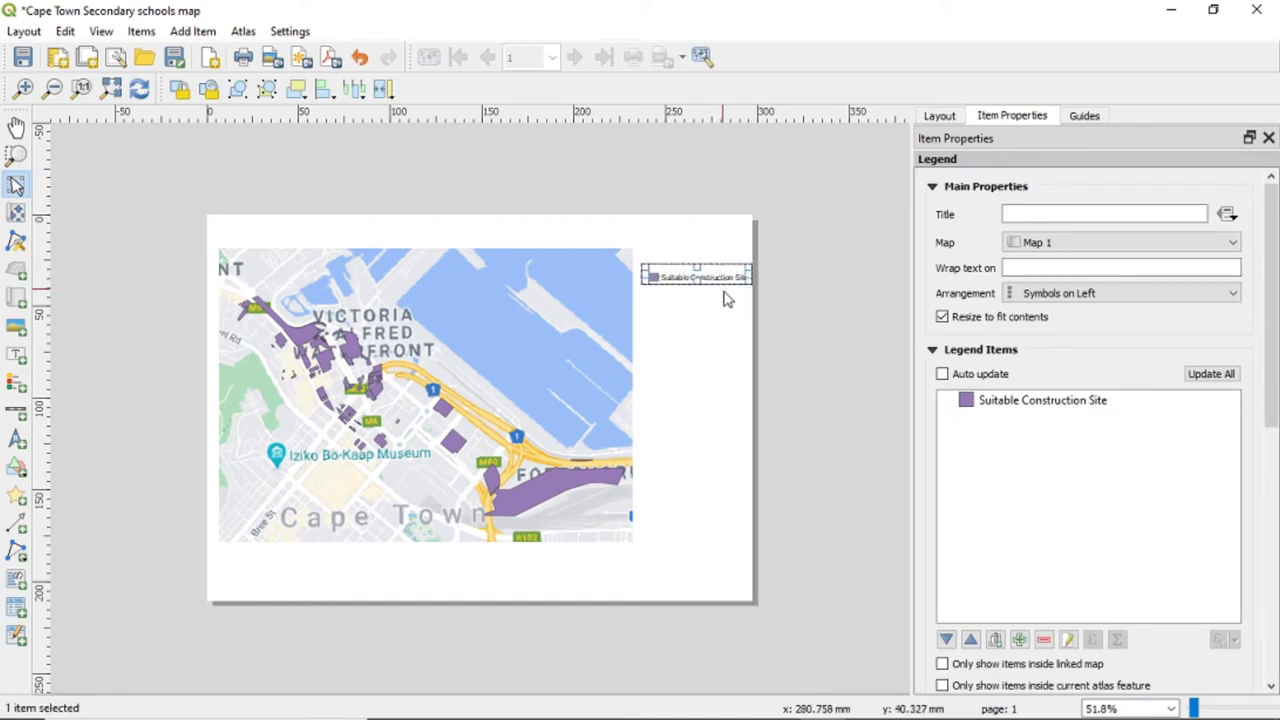
{"action": "left_click", "coordinate": [727, 298]}
{"action": "left_click", "coordinate": [723, 281]}
- Change the legend entry's label to "Suitable Construction Sites"
{"action": "left_click", "coordinate": [1019, 407]}
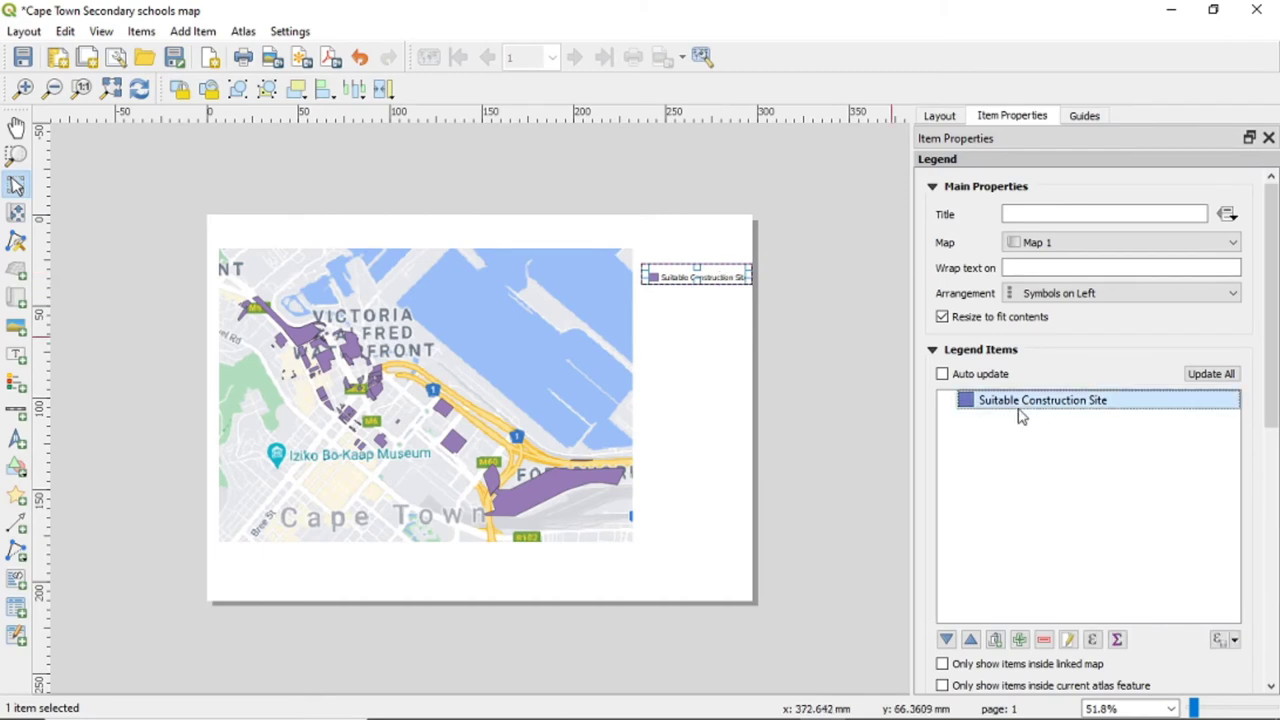
{"action": "double_click", "coordinate": [1104, 401]}
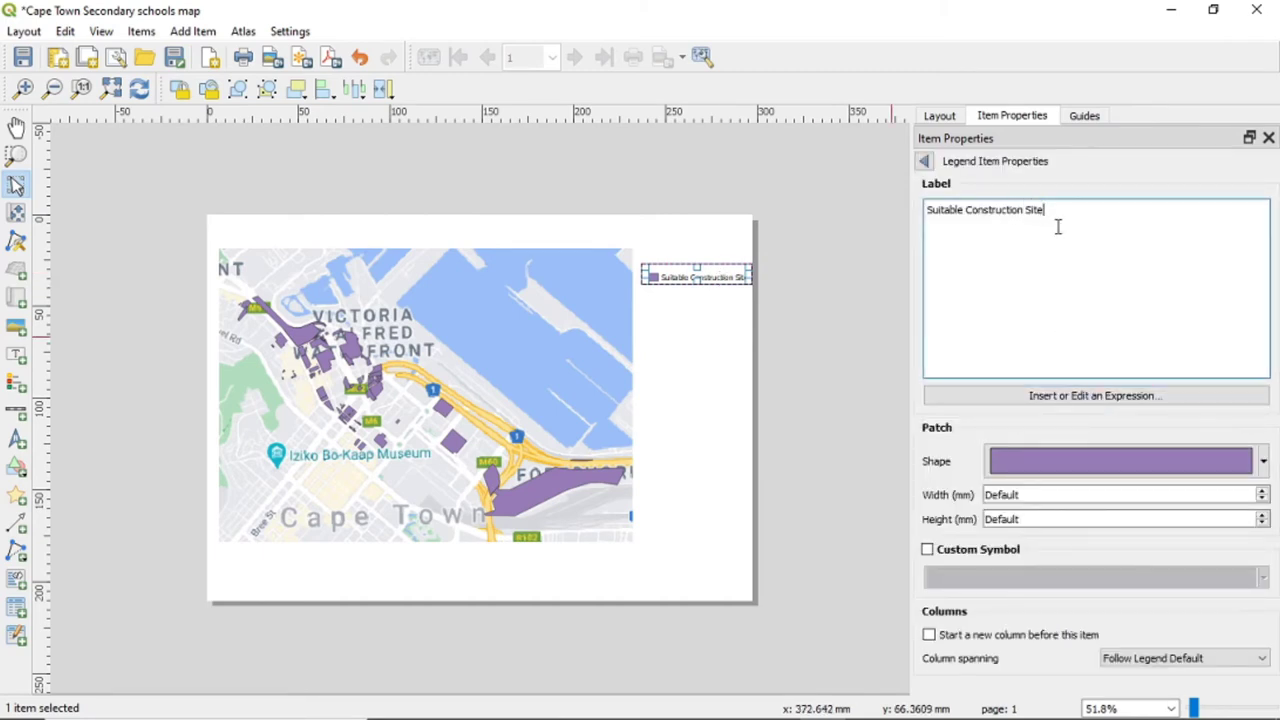
{"action": "type", "text": "s"}
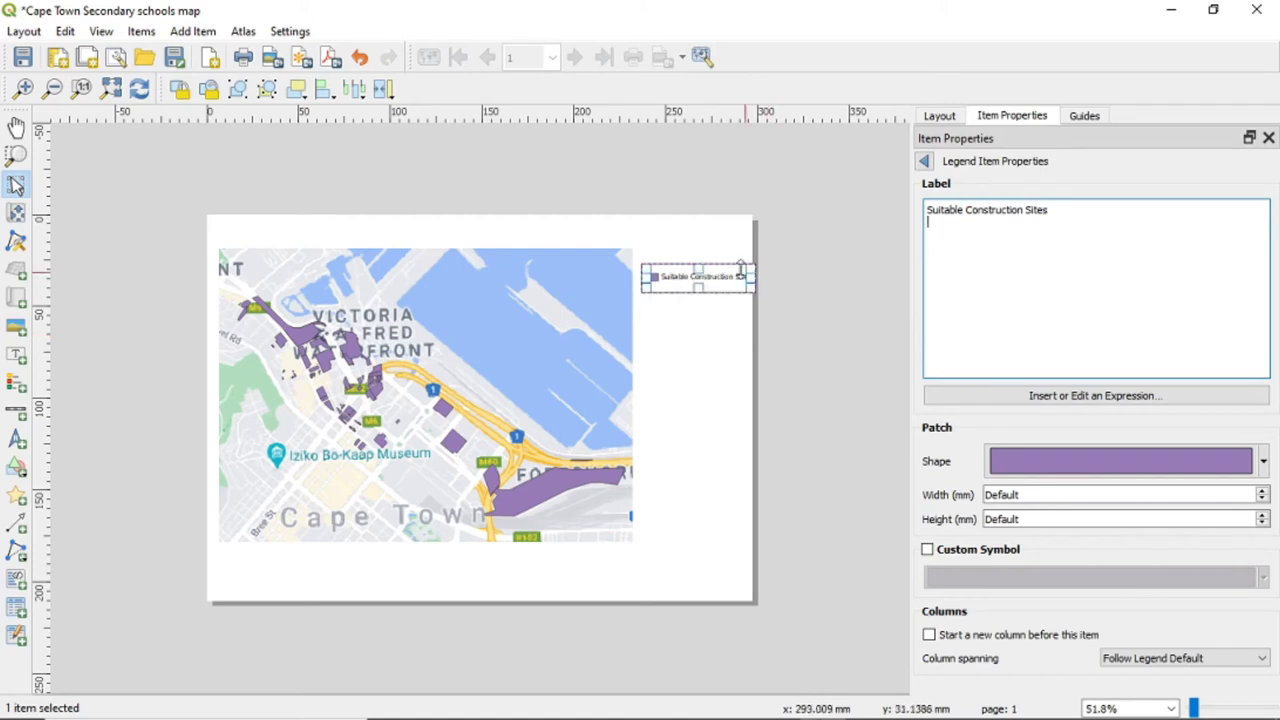
- Move the legend slightly left so it sits within the page, right against the map's edge
{"action": "left_click_drag", "start_coordinate": [726, 277], "coordinate": [717, 277]}
{"action": "left_click", "coordinate": [729, 320]}
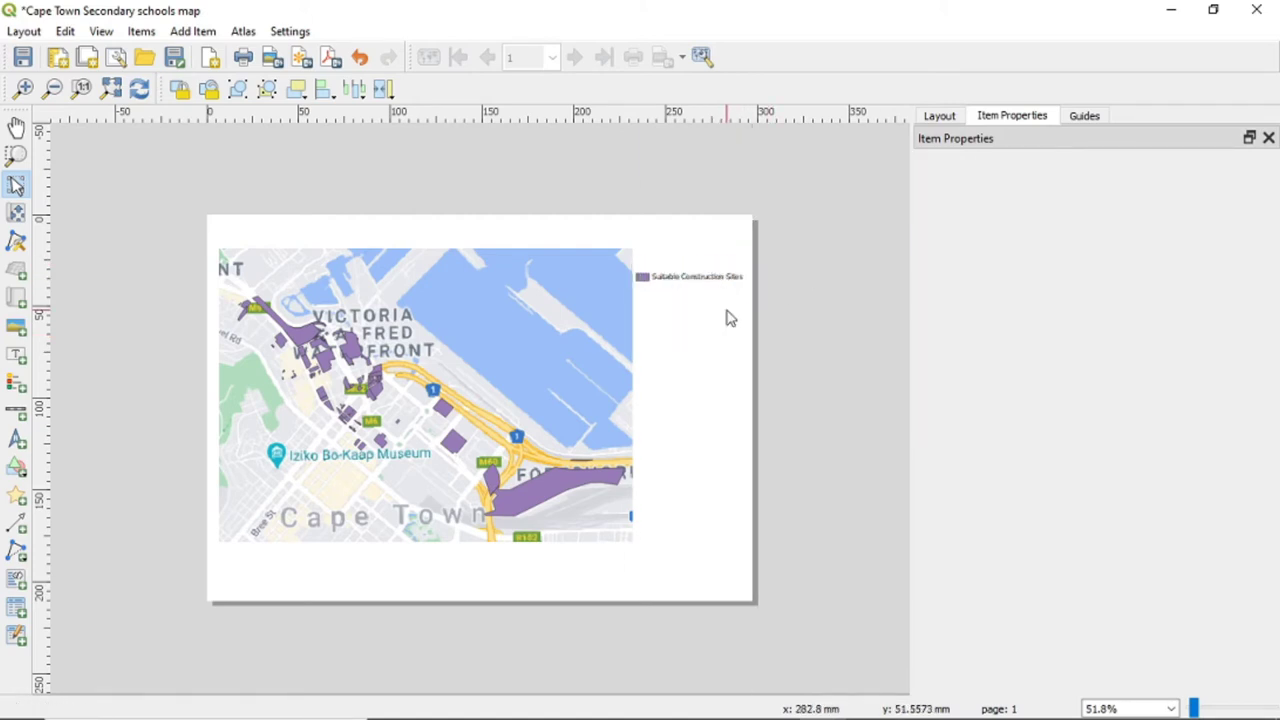
{"action": "left_click", "coordinate": [727, 285]}
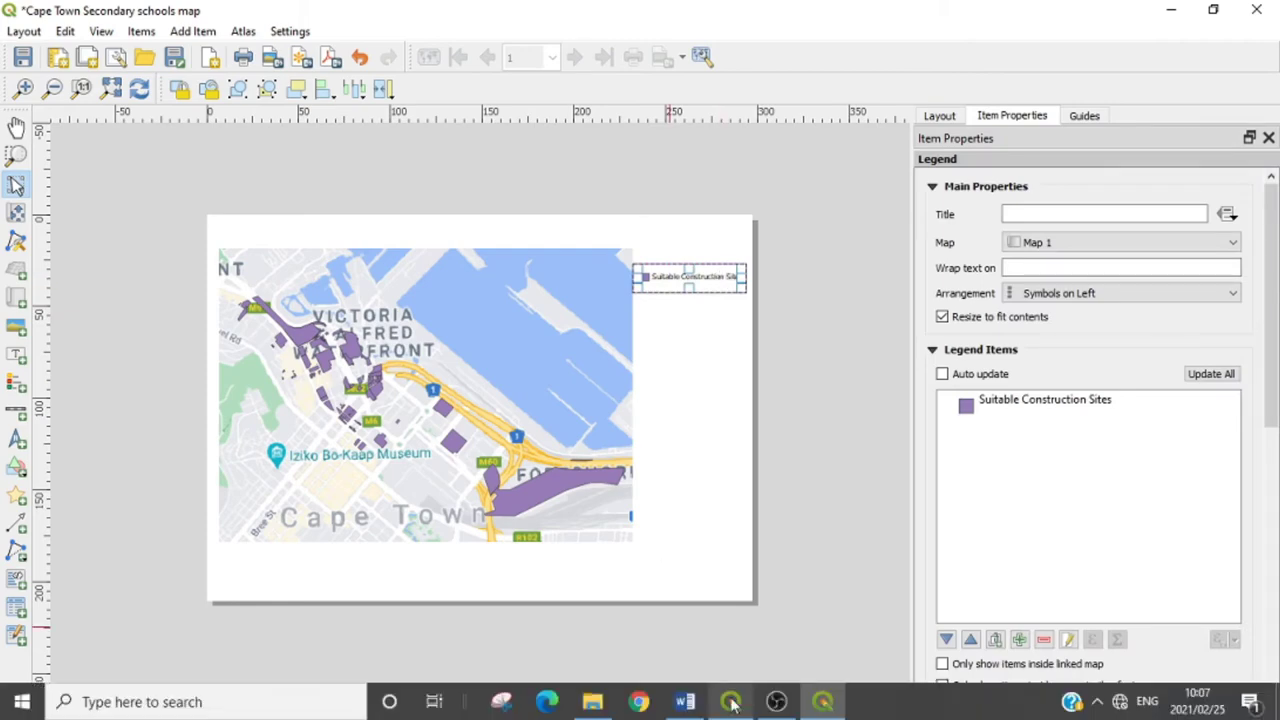
- Switch to the main QGIS project window with the Suitable Construction Site layer
{"action": "left_click", "coordinate": [726, 702]}
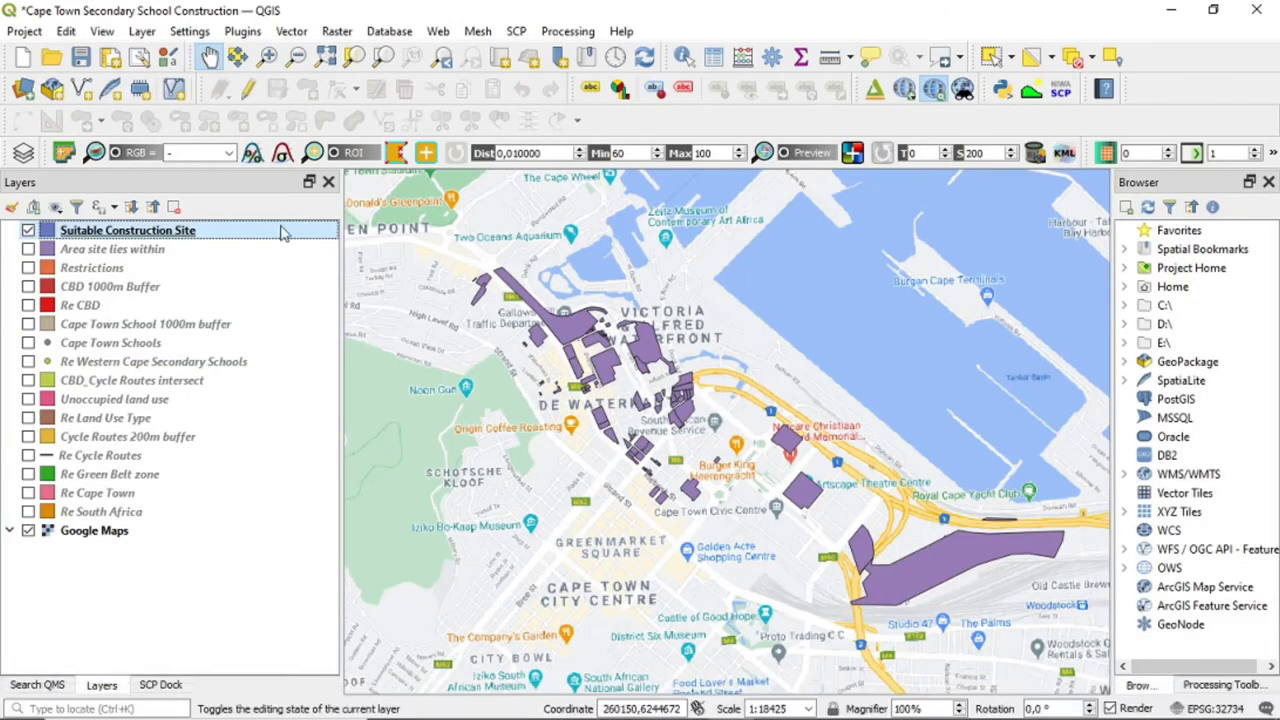